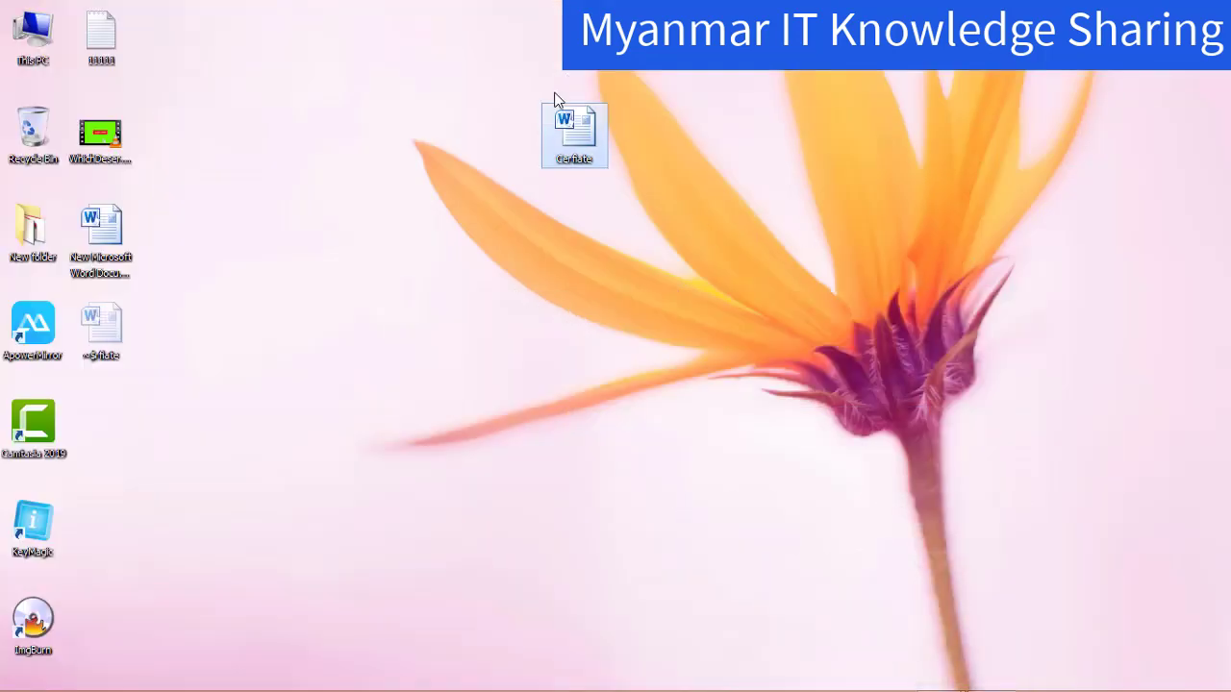
# Step: Open the sample certificate from the desktop, then switch to the new blank Word document
pyautogui.doubleClick(598, 152)
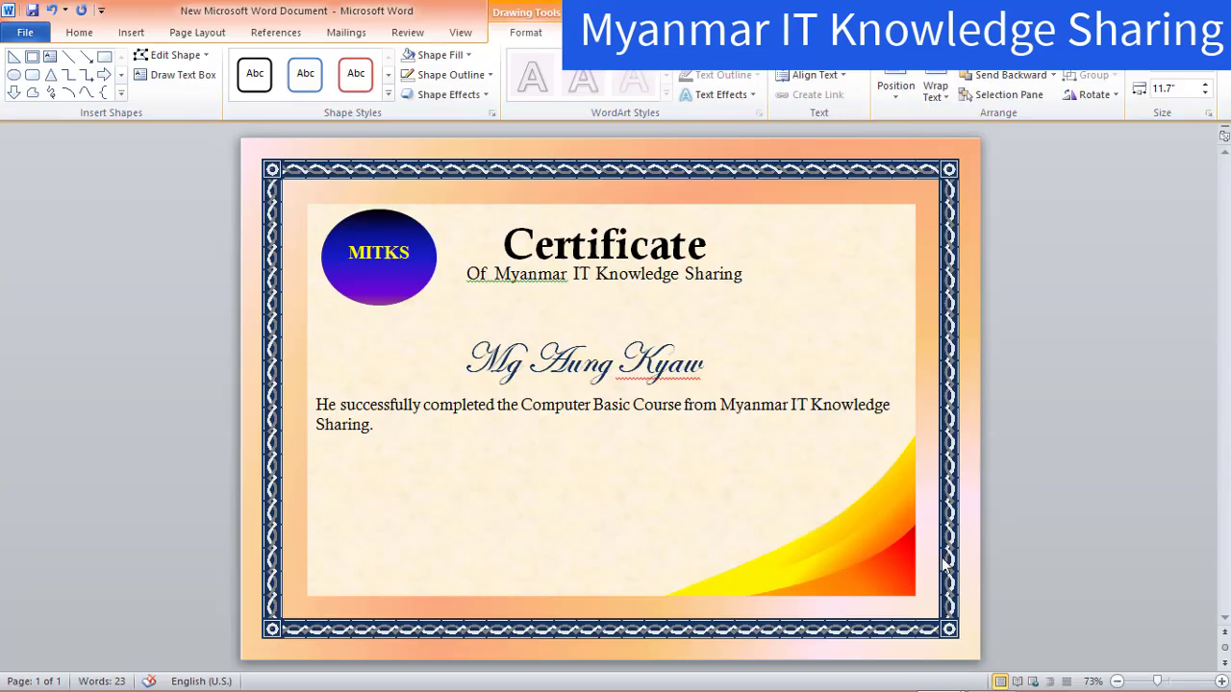
pyautogui.moveTo(955, 685)
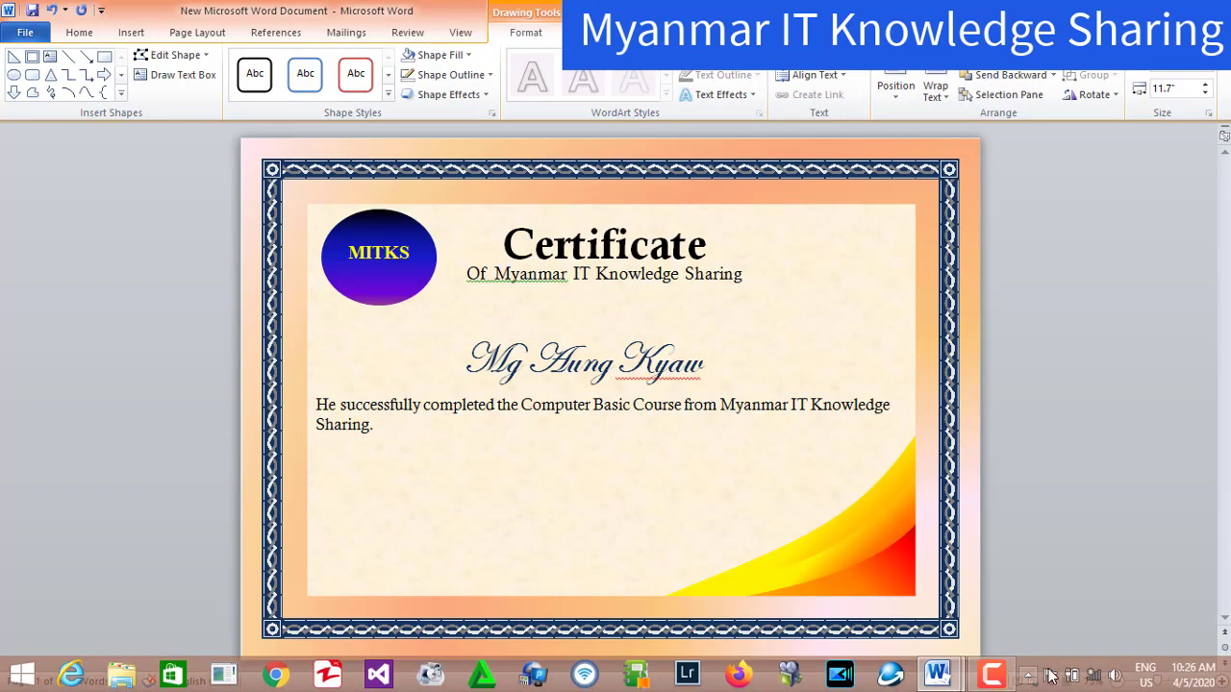
pyautogui.click(966, 606)
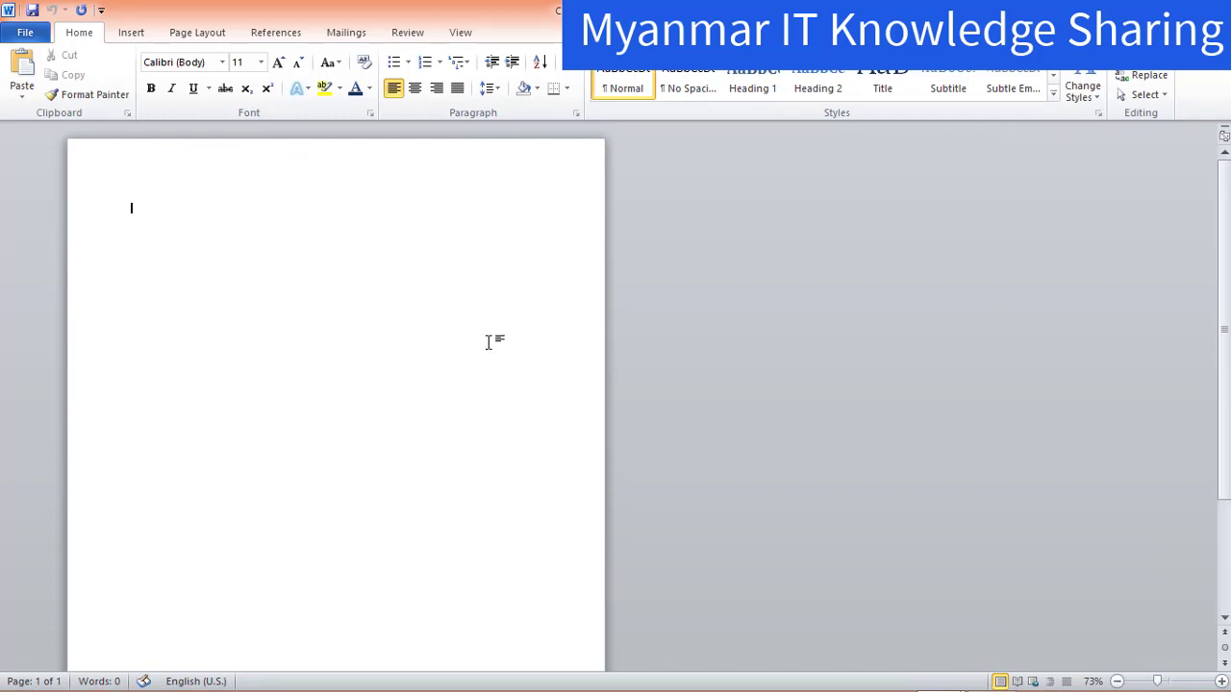
# Step: Set the page to A4 paper, Landscape orientation and Narrow 0.5" margins
pyautogui.scroll(-1, 489, 342)
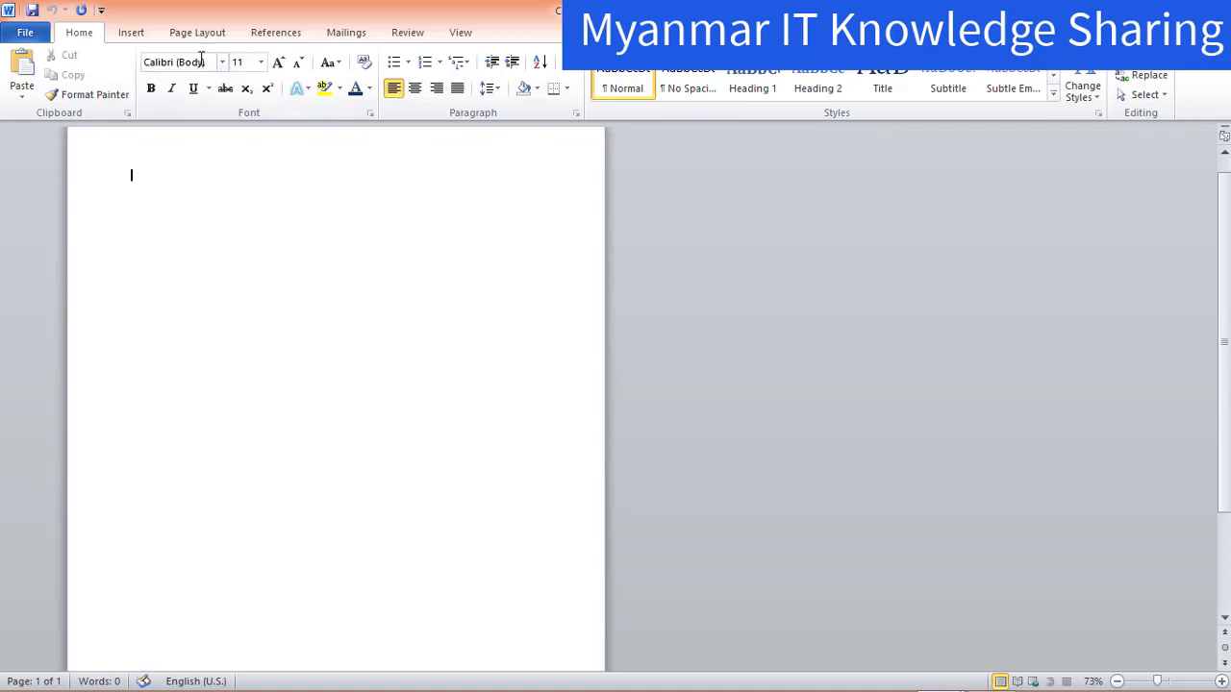
pyautogui.click(176, 31)
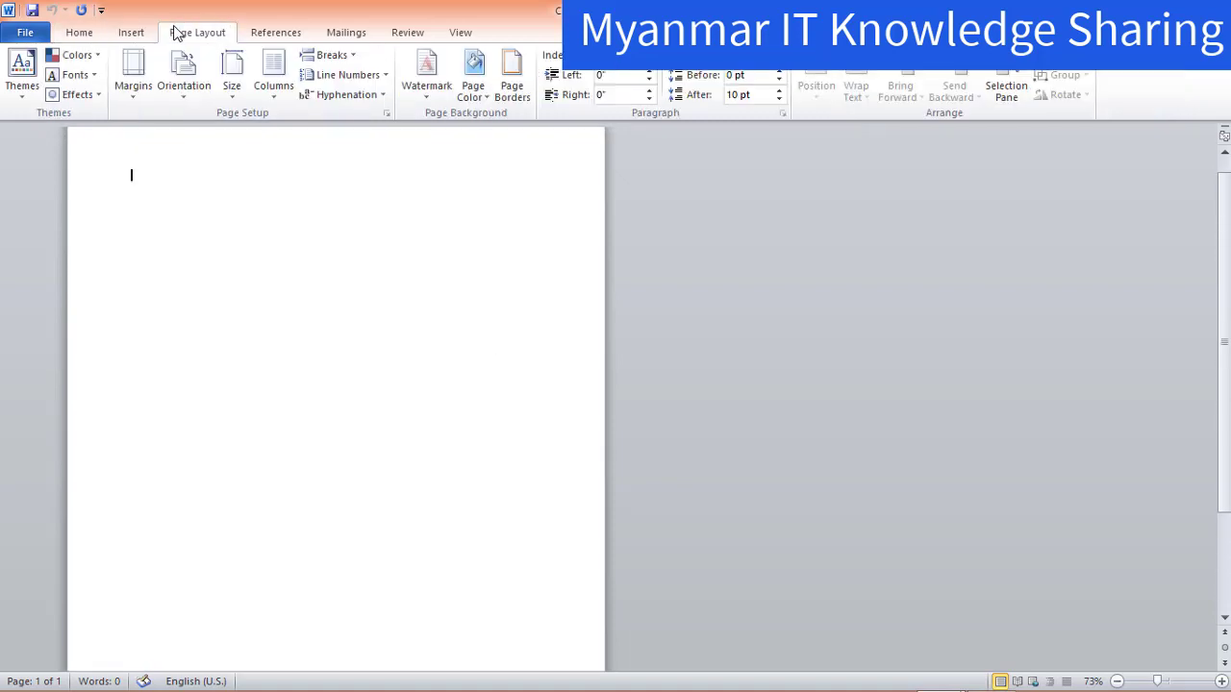
pyautogui.click(275, 99)
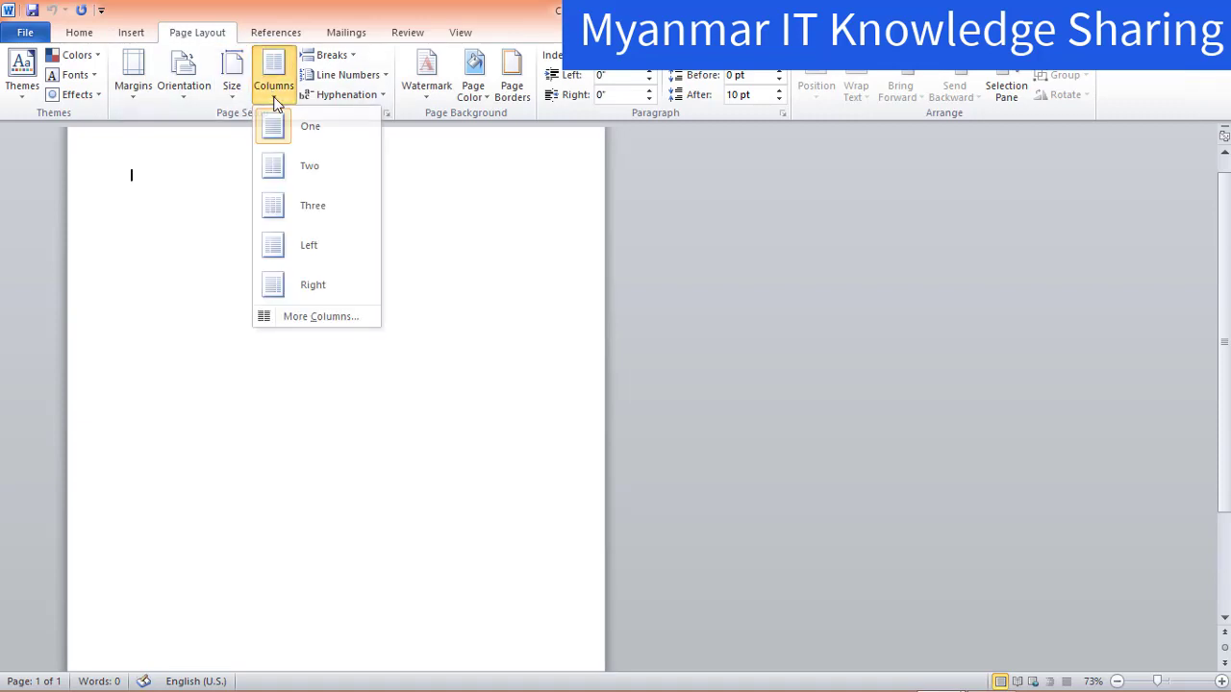
pyautogui.click(238, 100)
pyautogui.click(242, 102)
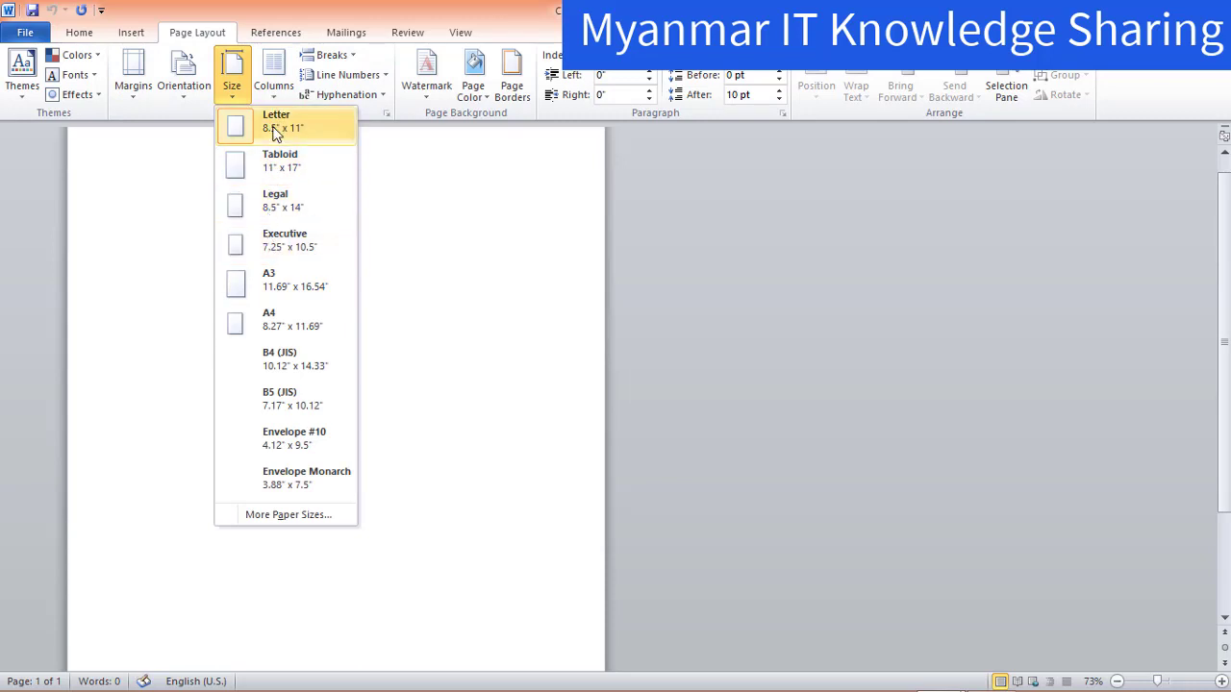
pyautogui.click(274, 317)
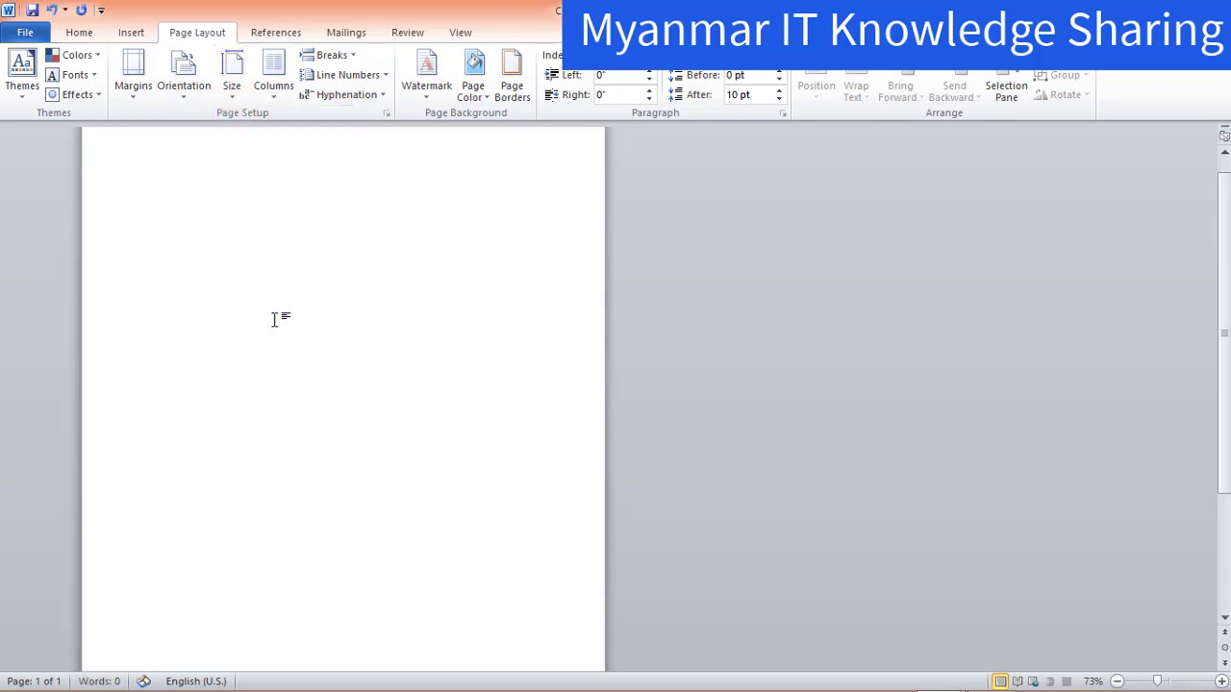
pyautogui.click(178, 100)
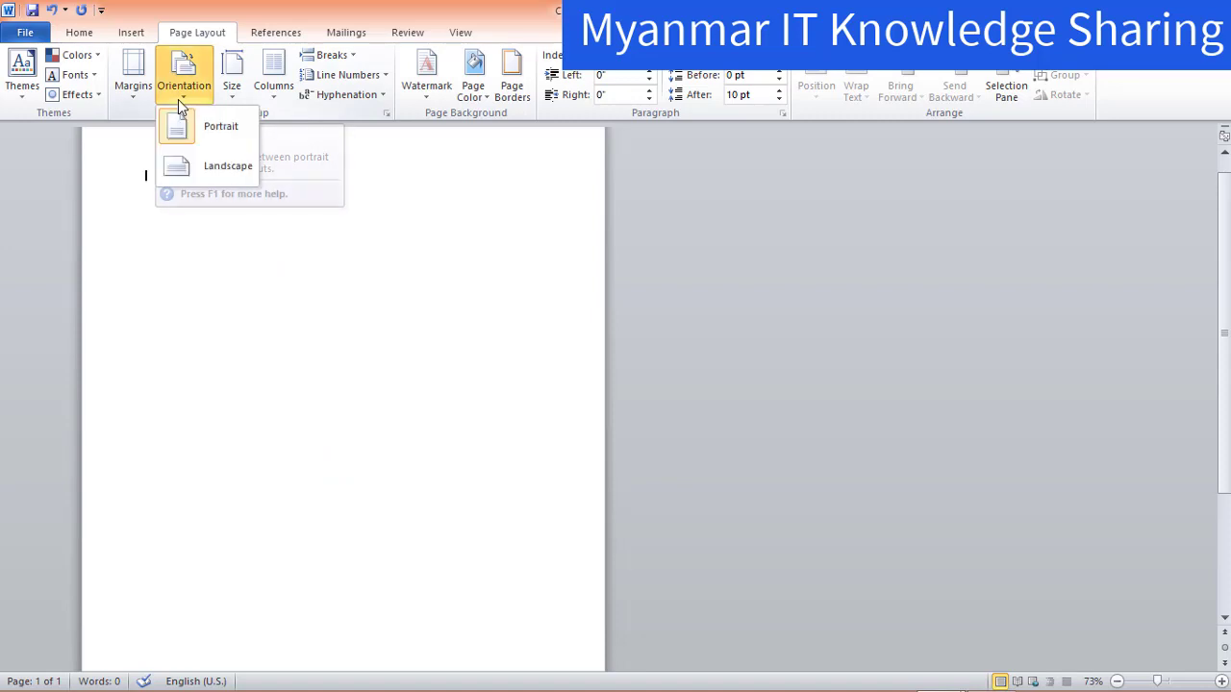
pyautogui.click(202, 173)
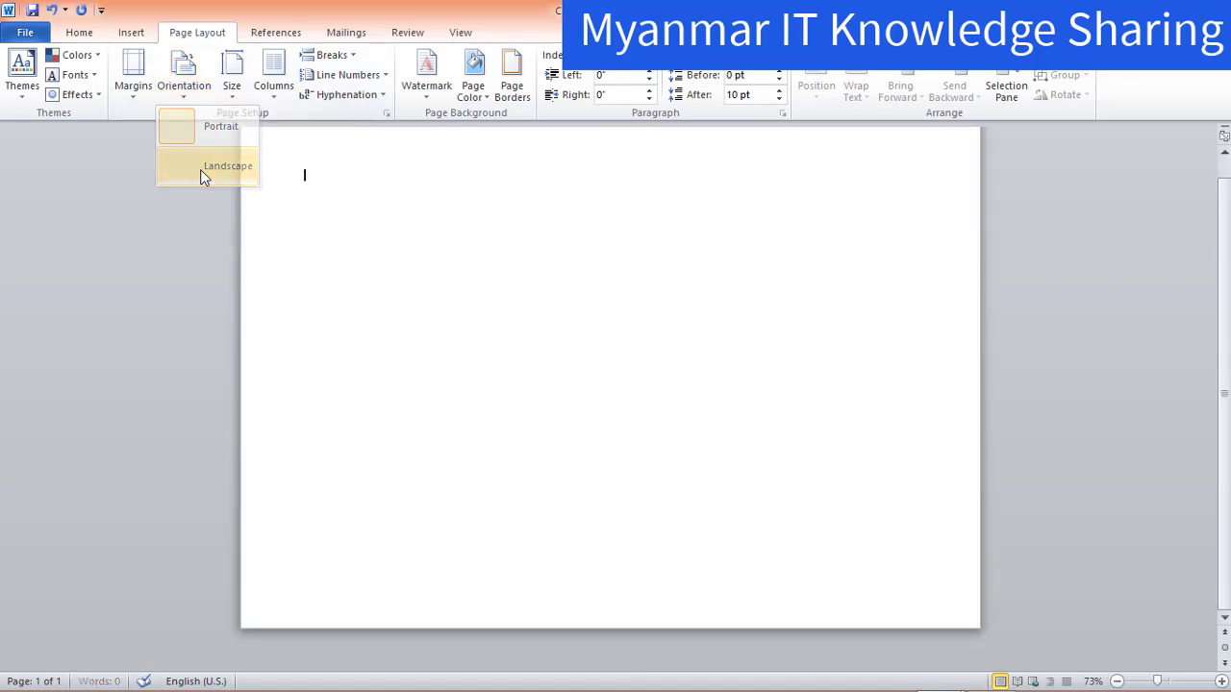
pyautogui.click(142, 99)
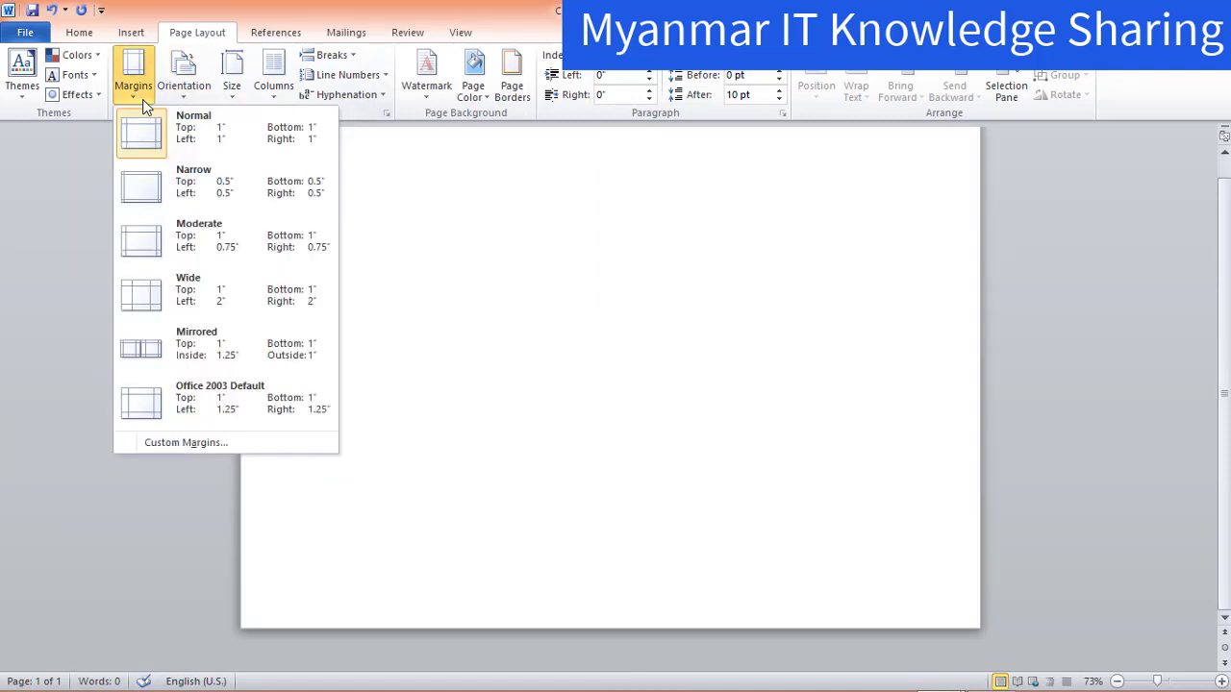
pyautogui.click(160, 195)
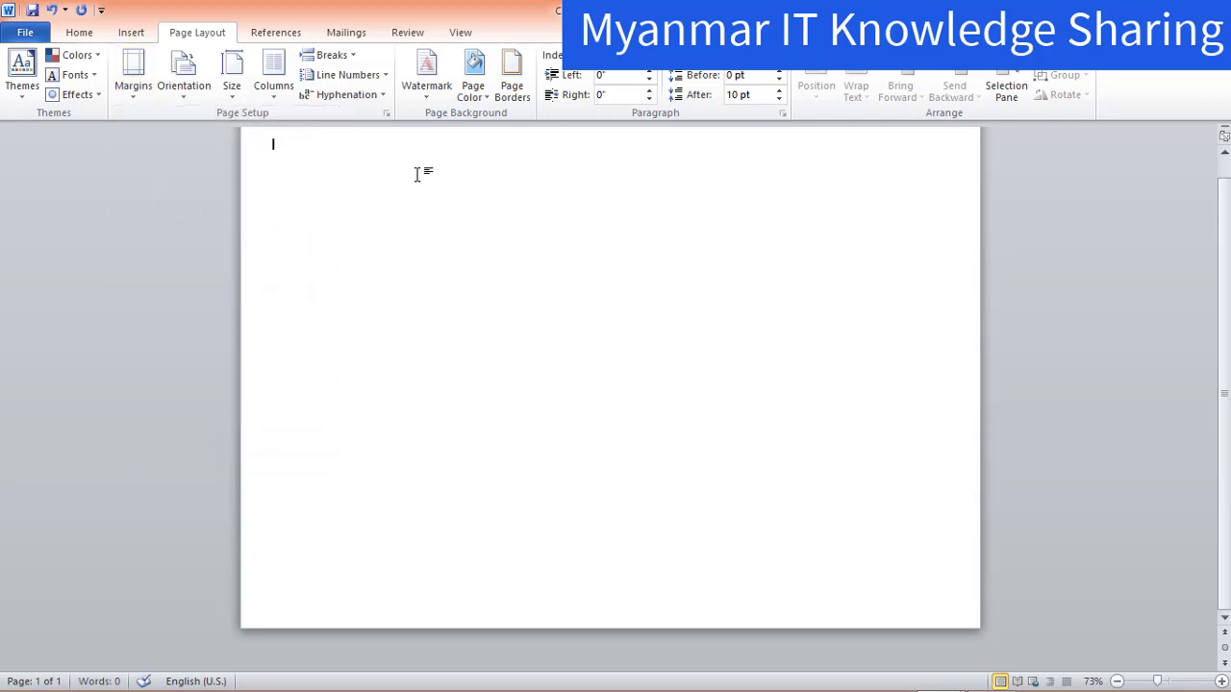
# Step: Apply a dark navy wave art page border, 24 pt wide, around the whole page
pyautogui.click(507, 88)
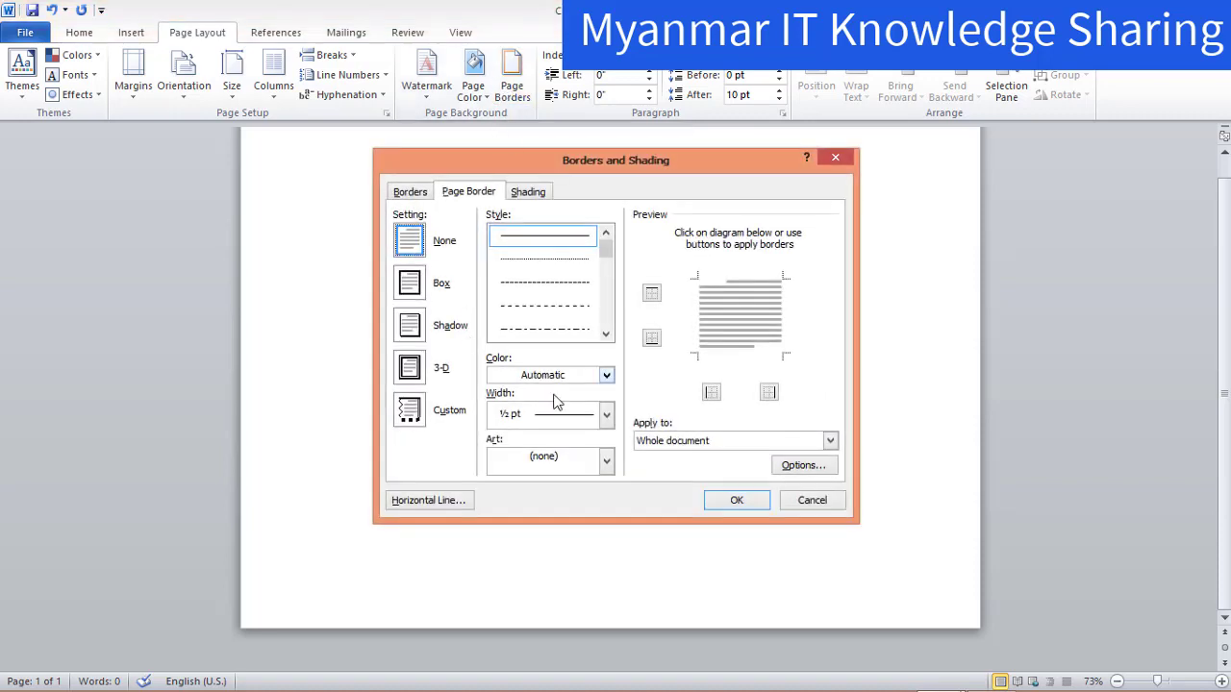
pyautogui.click(606, 461)
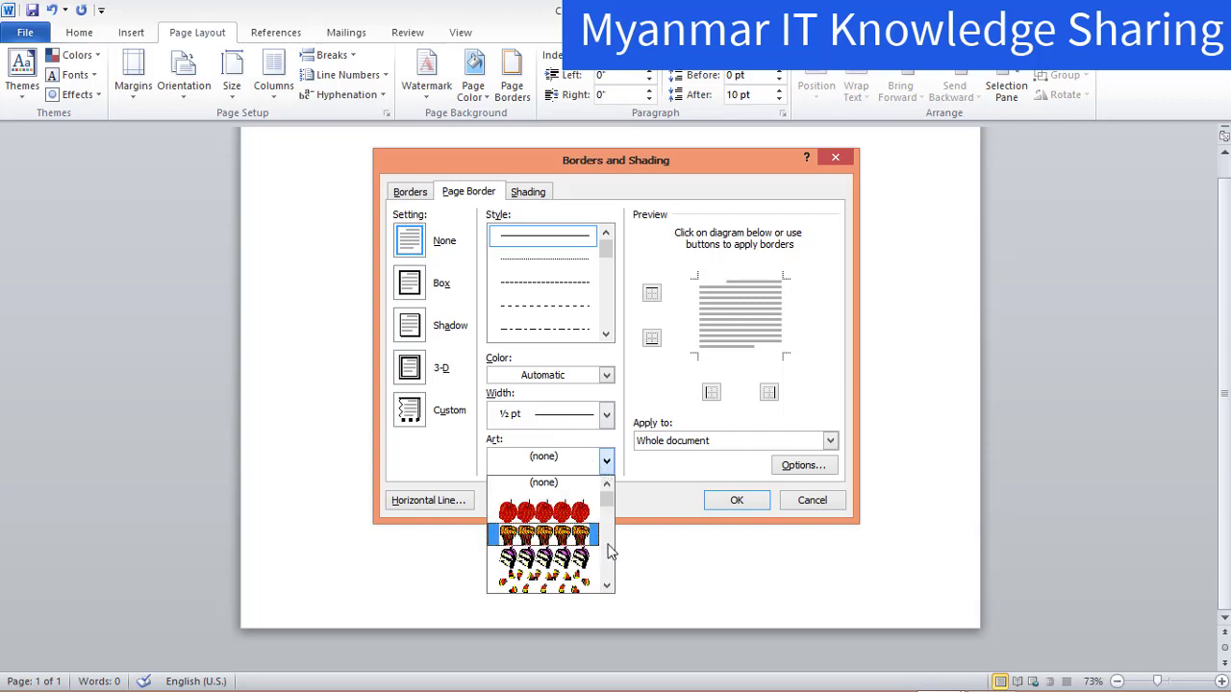
pyautogui.scroll(-1, 589, 534)
pyautogui.scroll(-2, 588, 534)
pyautogui.scroll(-2, 586, 543)
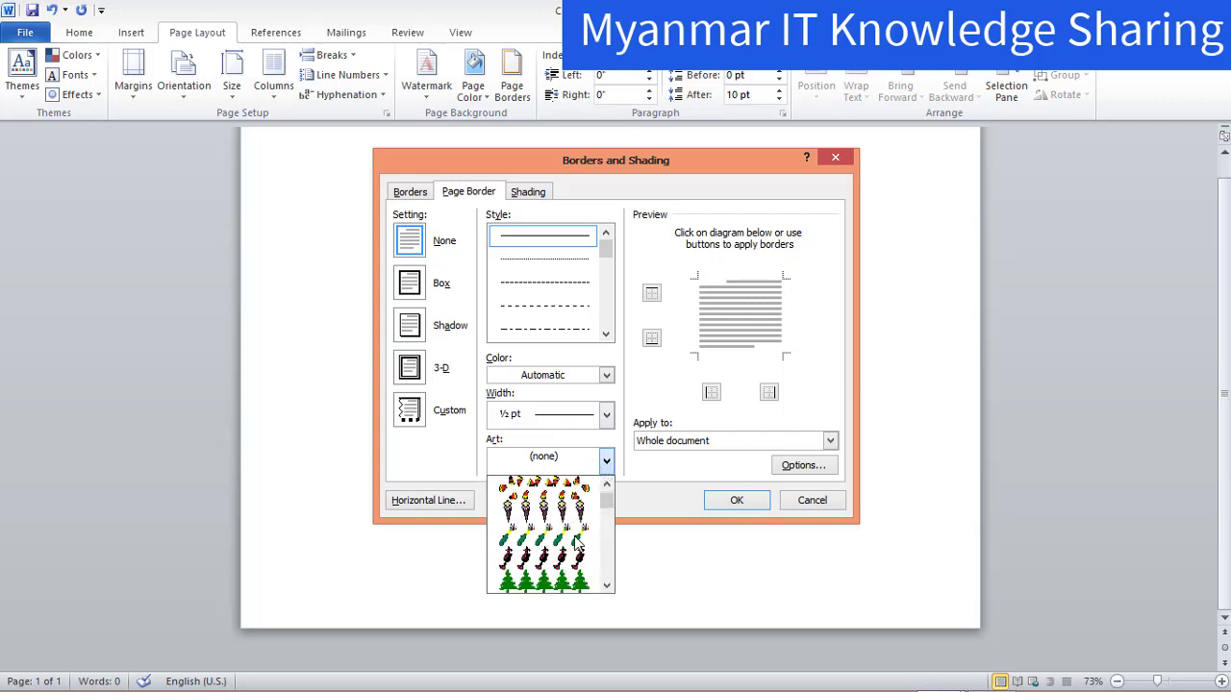
pyautogui.scroll(-2, 584, 550)
pyautogui.scroll(-2, 584, 550)
pyautogui.scroll(-2, 583, 550)
pyautogui.scroll(-2, 581, 548)
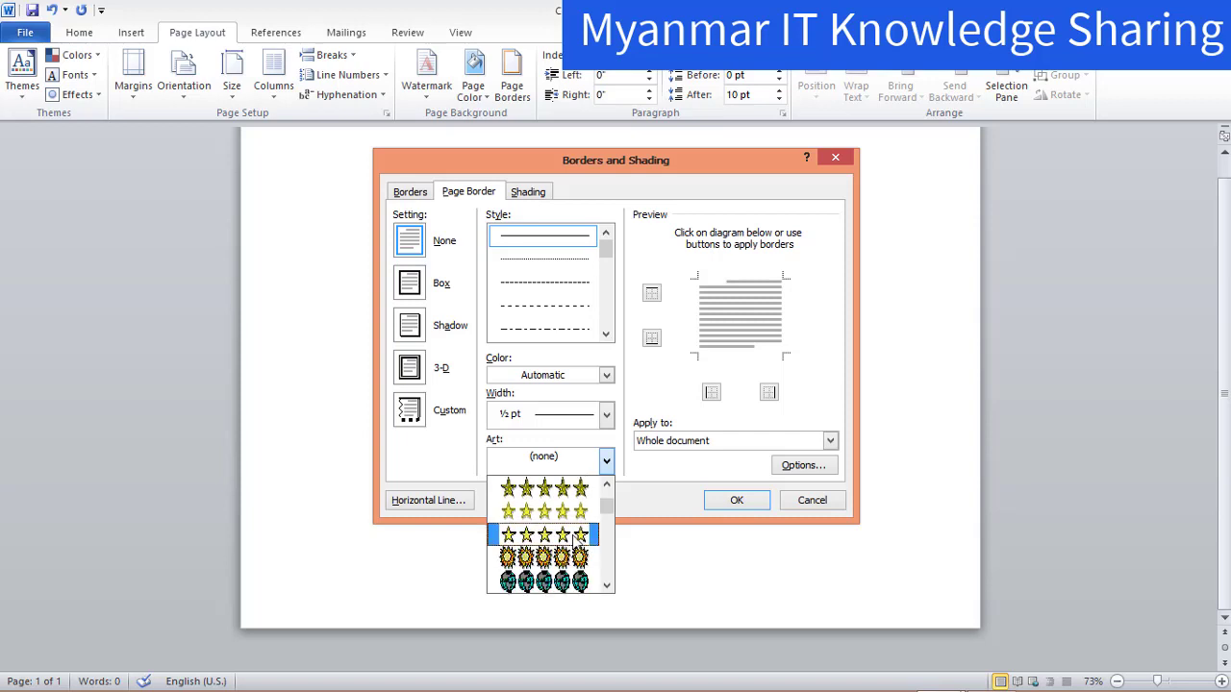
pyautogui.scroll(-2, 578, 546)
pyautogui.scroll(-2, 575, 544)
pyautogui.scroll(-2, 575, 543)
pyautogui.scroll(-2, 575, 543)
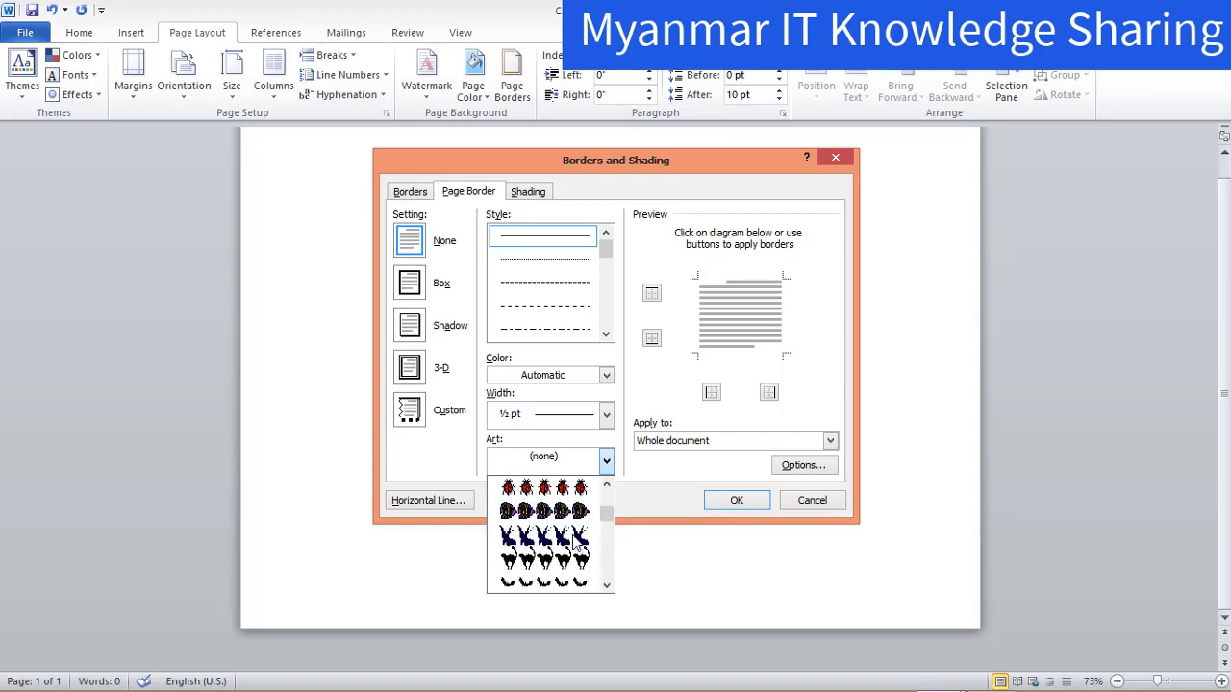
pyautogui.scroll(-2, 574, 544)
pyautogui.scroll(-2, 576, 544)
pyautogui.scroll(-2, 577, 544)
pyautogui.scroll(-2, 577, 543)
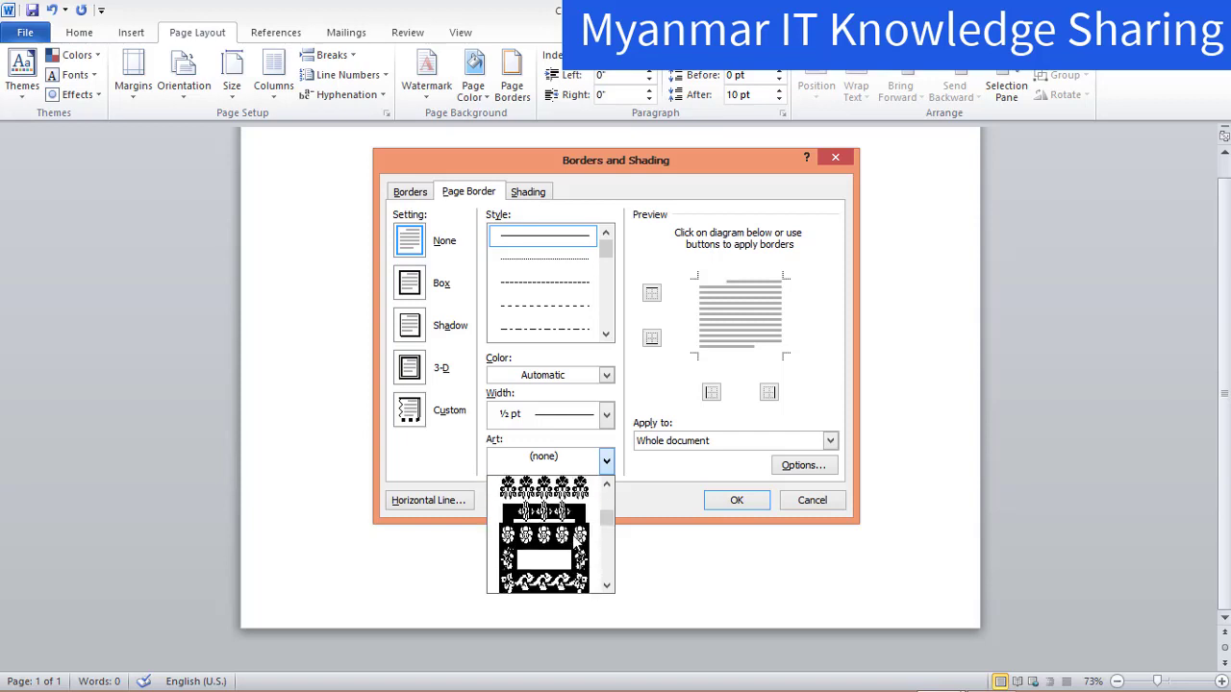
pyautogui.scroll(-2, 577, 543)
pyautogui.scroll(-2, 577, 543)
pyautogui.scroll(-2, 576, 542)
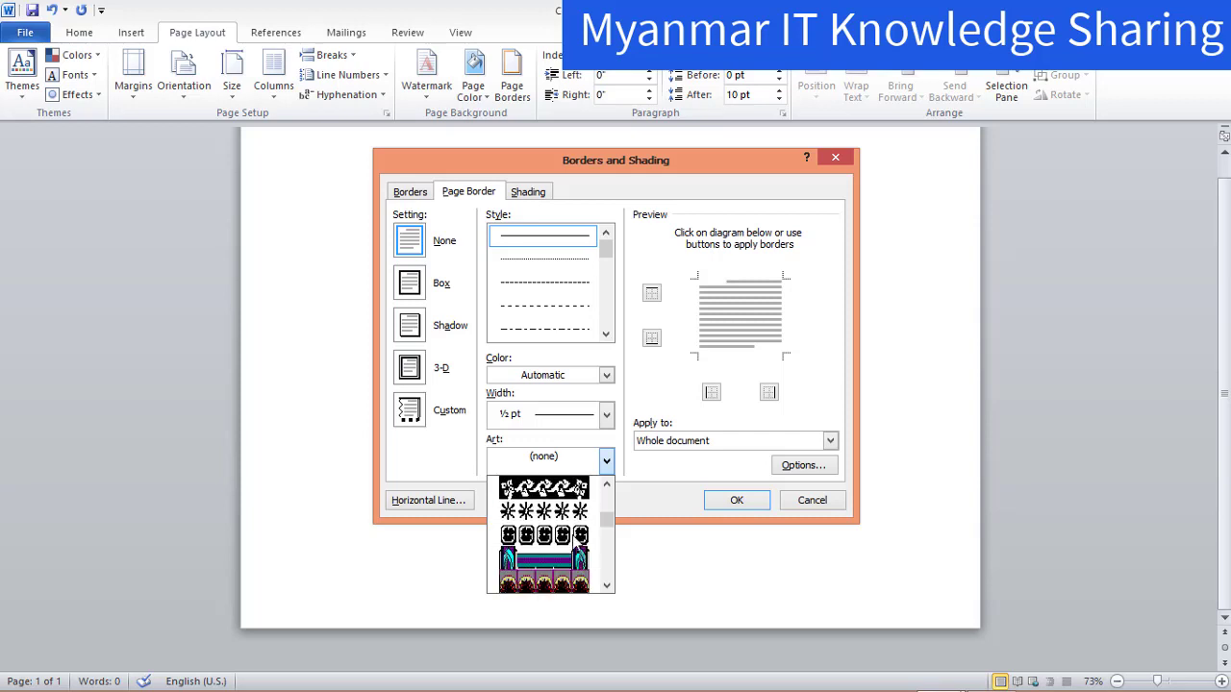
pyautogui.scroll(-2, 575, 541)
pyautogui.scroll(-2, 575, 541)
pyautogui.scroll(-2, 575, 540)
pyautogui.scroll(-2, 575, 538)
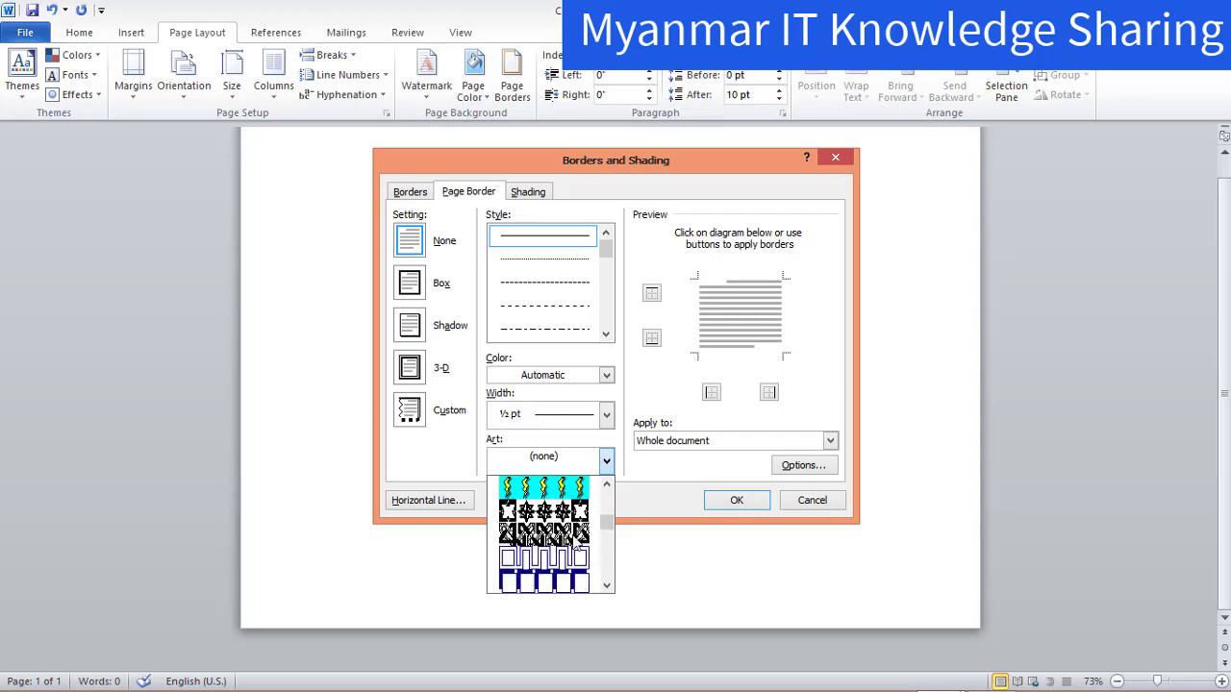
pyautogui.scroll(-2, 575, 537)
pyautogui.scroll(-2, 575, 534)
pyautogui.scroll(-2, 575, 534)
pyautogui.scroll(-2, 575, 535)
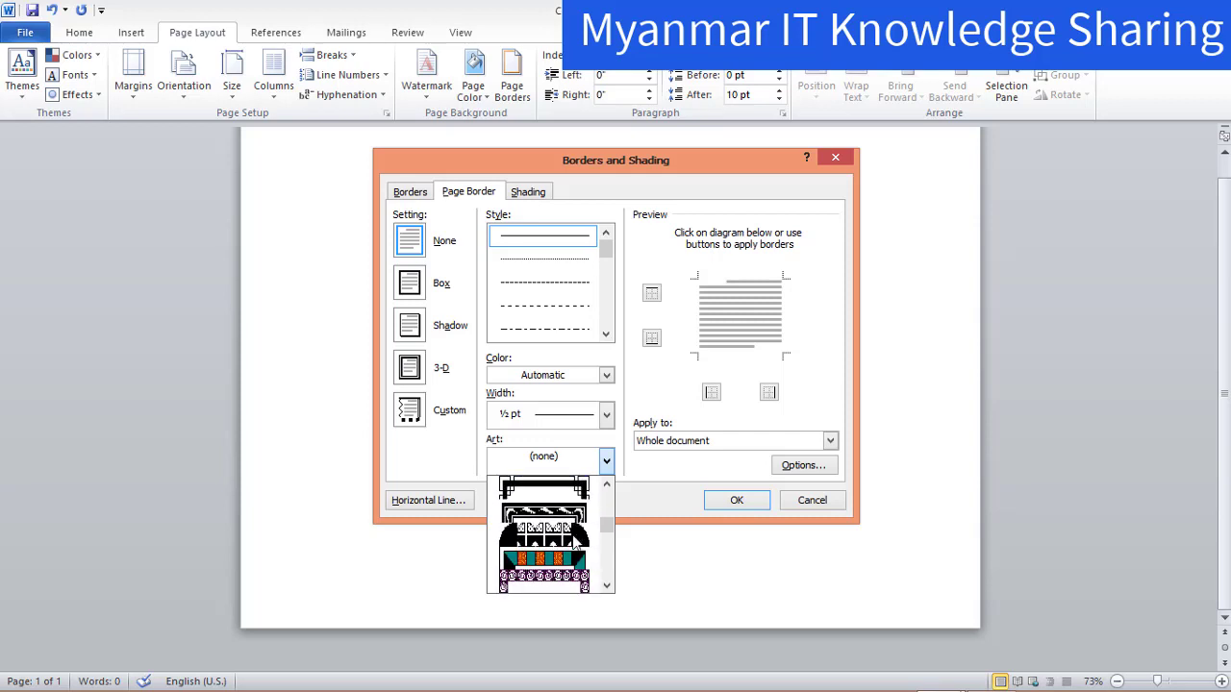
pyautogui.scroll(-2, 575, 536)
pyautogui.scroll(-2, 575, 536)
pyautogui.scroll(-2, 575, 536)
pyautogui.scroll(-2, 575, 537)
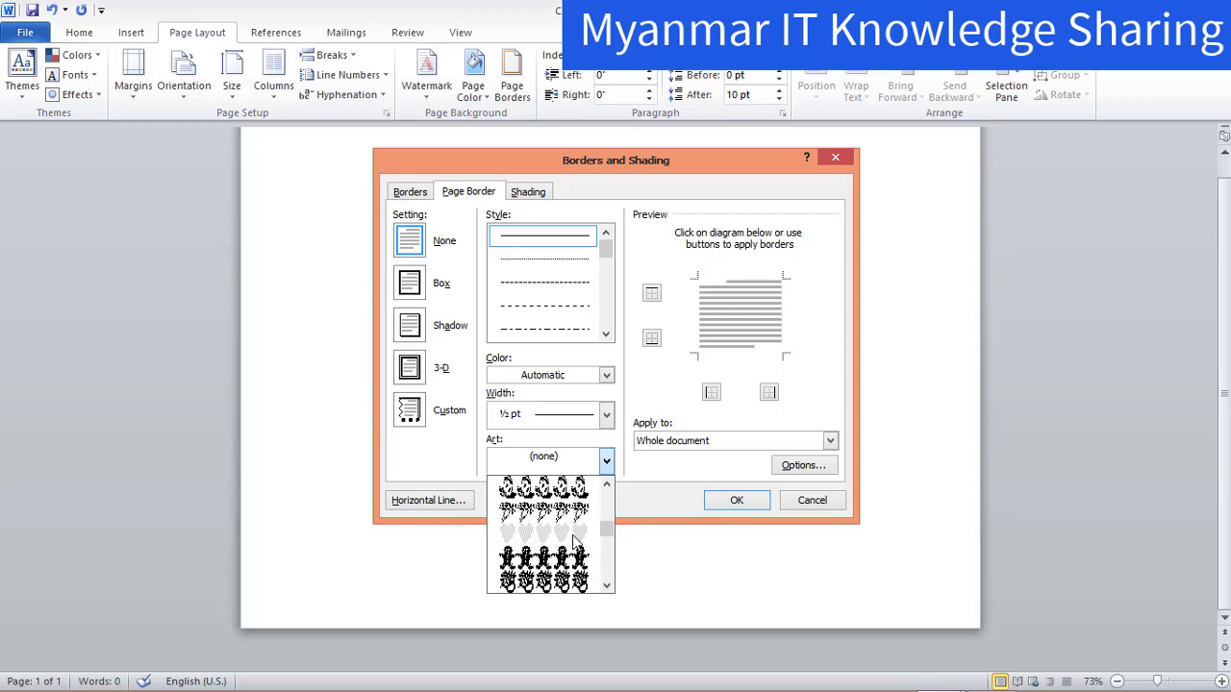
pyautogui.scroll(-2, 575, 538)
pyautogui.scroll(-2, 575, 539)
pyautogui.scroll(-2, 575, 538)
pyautogui.scroll(-2, 575, 539)
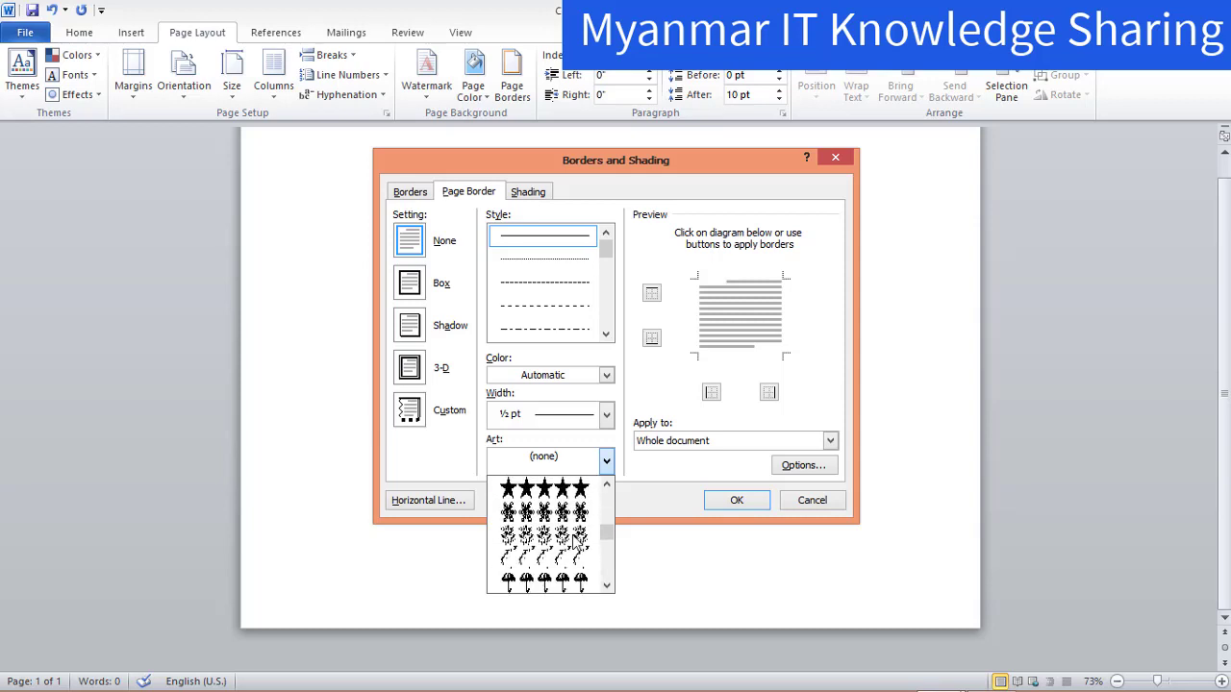
pyautogui.scroll(-2, 575, 539)
pyautogui.scroll(-2, 575, 540)
pyautogui.scroll(-2, 575, 540)
pyautogui.scroll(-2, 575, 540)
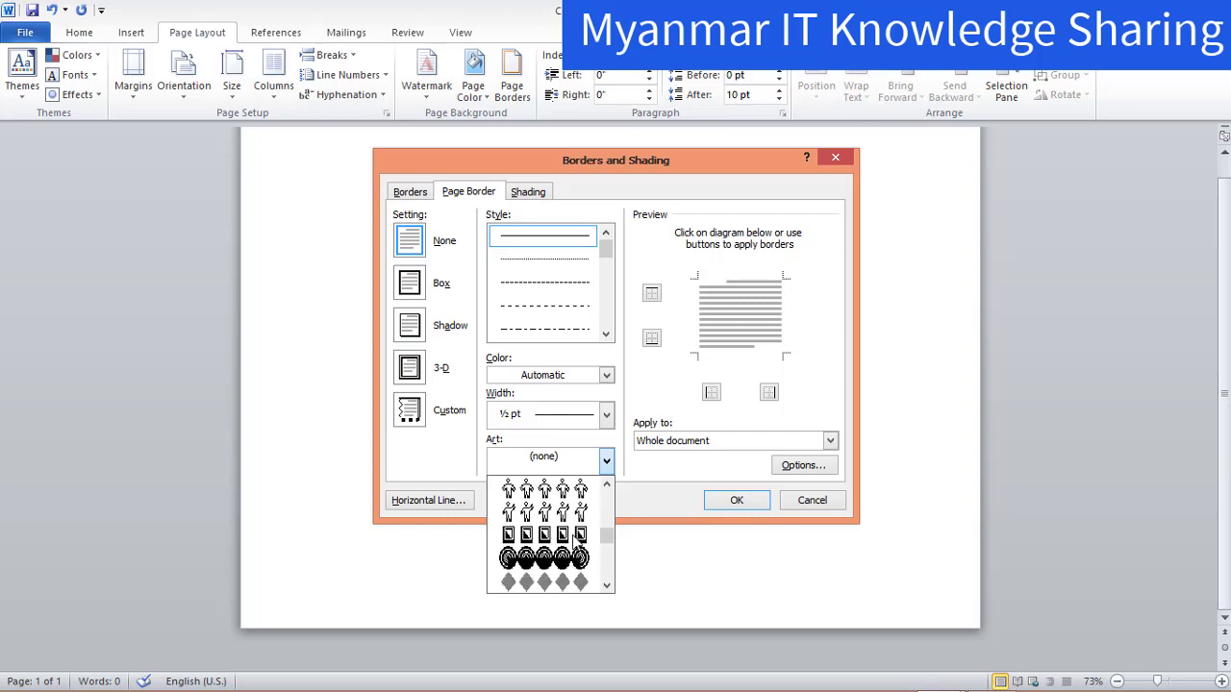
pyautogui.scroll(-2, 575, 540)
pyautogui.scroll(-2, 575, 540)
pyautogui.scroll(-2, 573, 544)
pyautogui.scroll(-2, 572, 548)
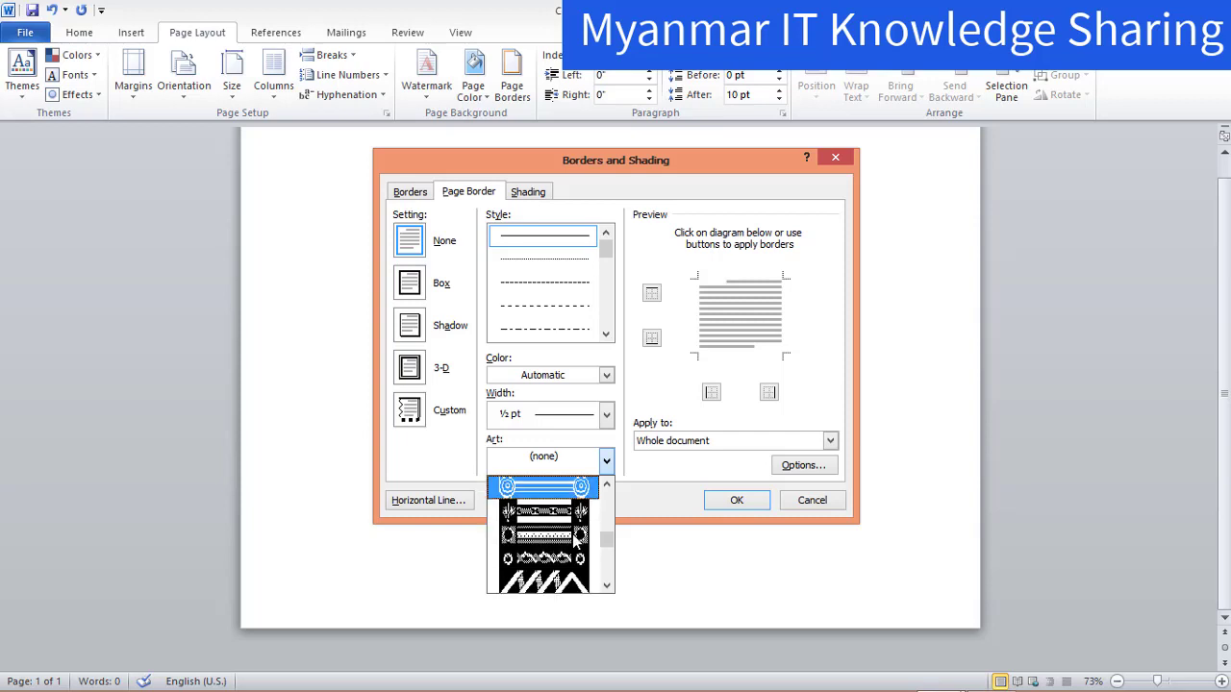
pyautogui.scroll(-2, 561, 562)
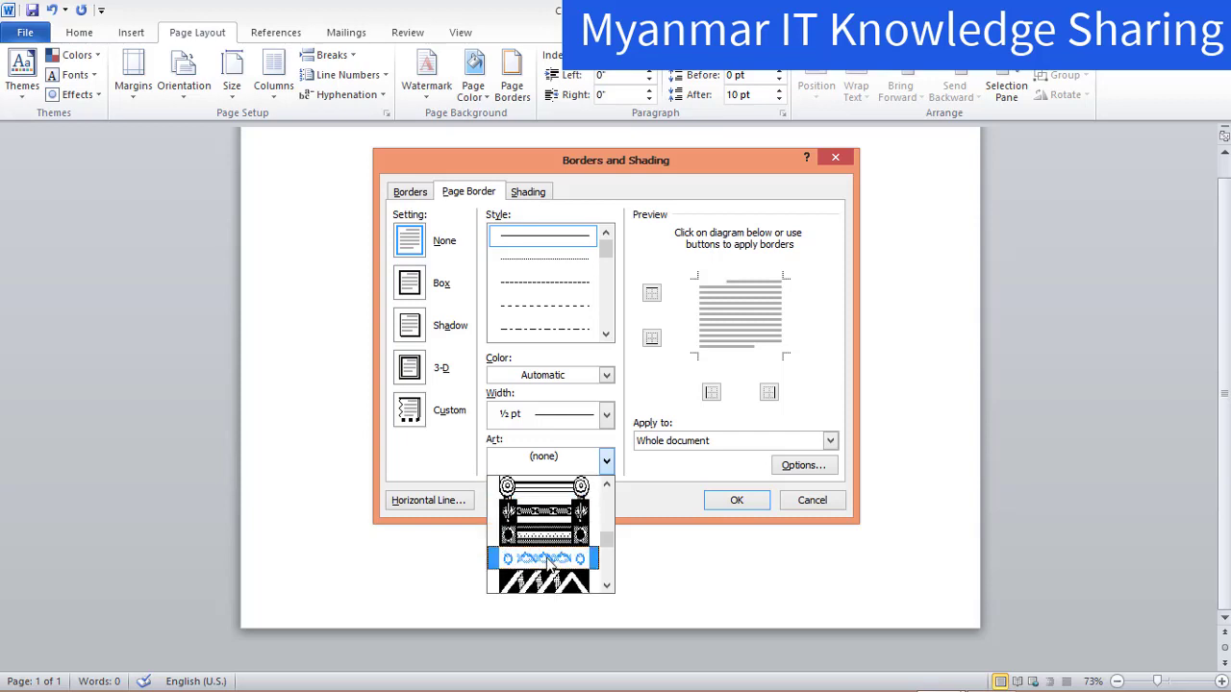
pyautogui.click(548, 563)
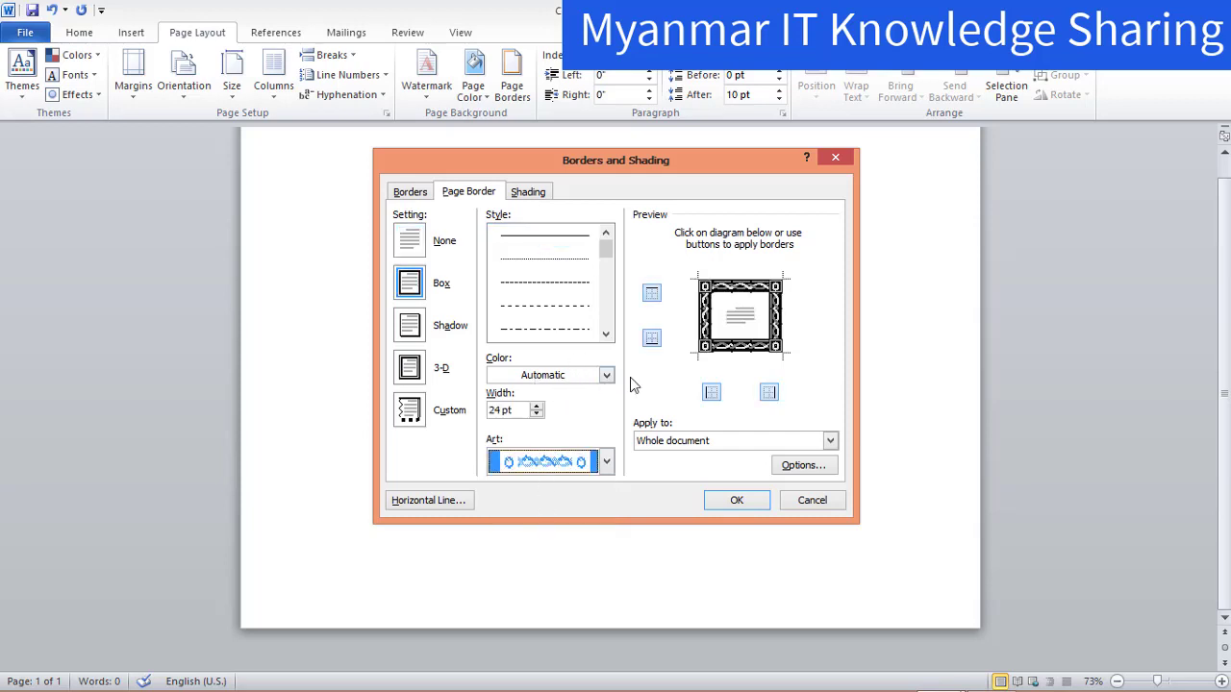
pyautogui.click(606, 374)
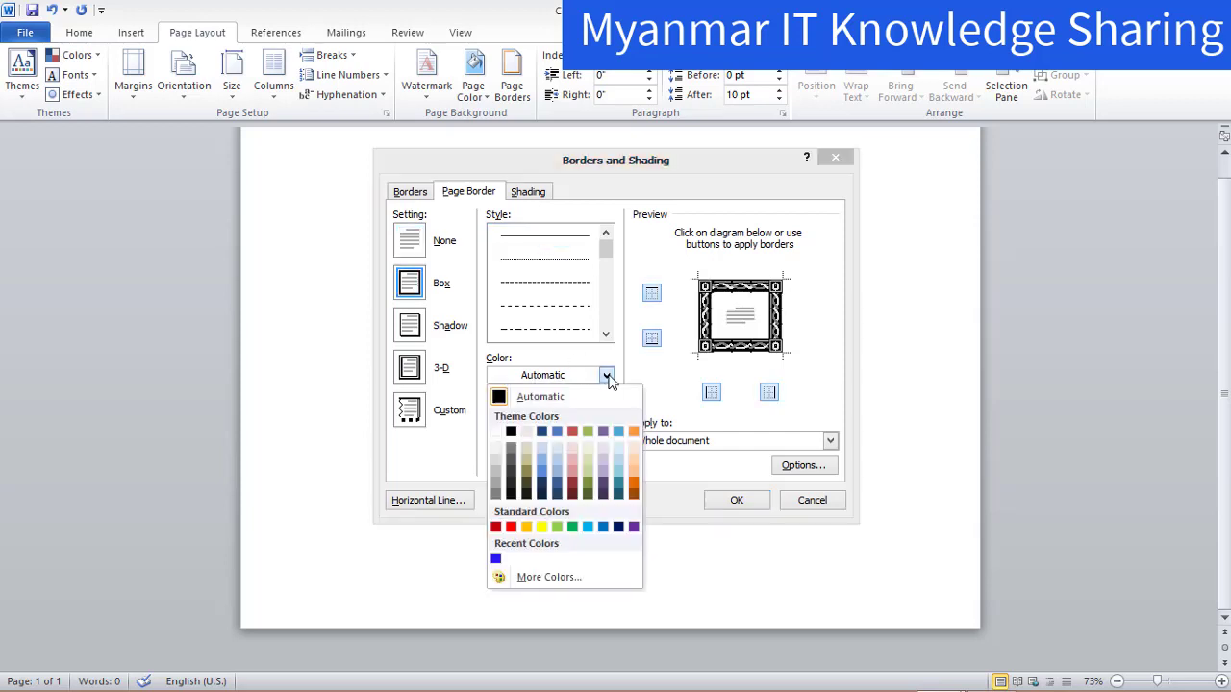
pyautogui.click(542, 483)
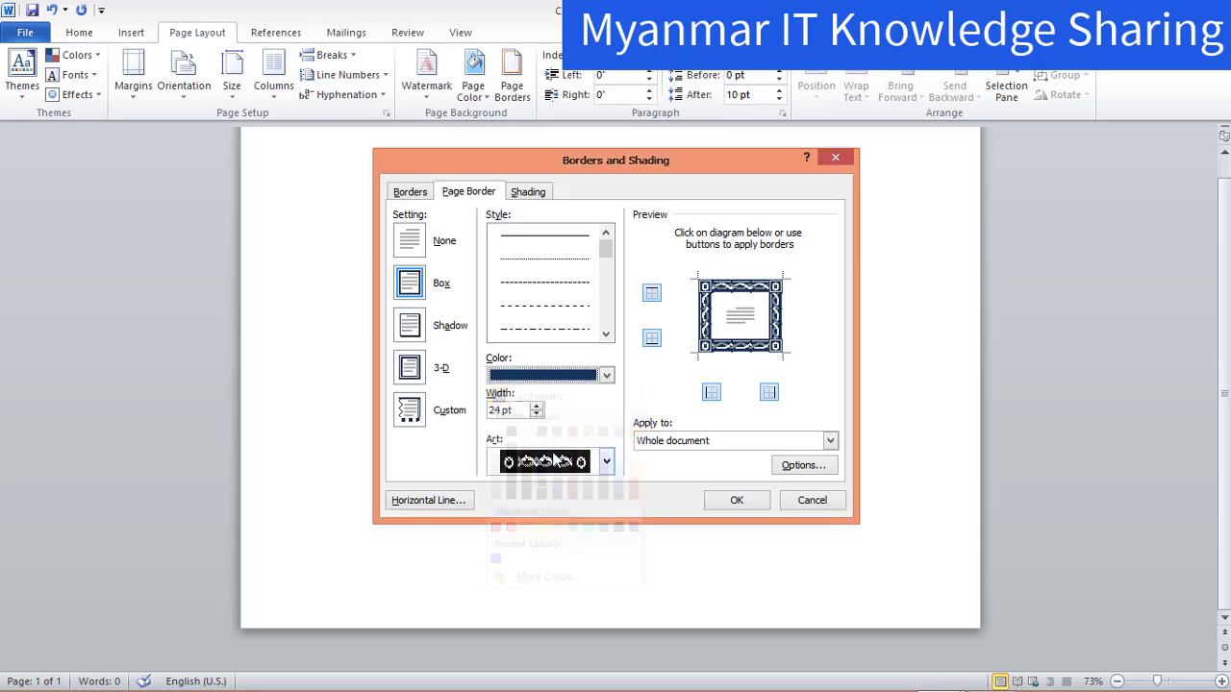
pyautogui.click(606, 375)
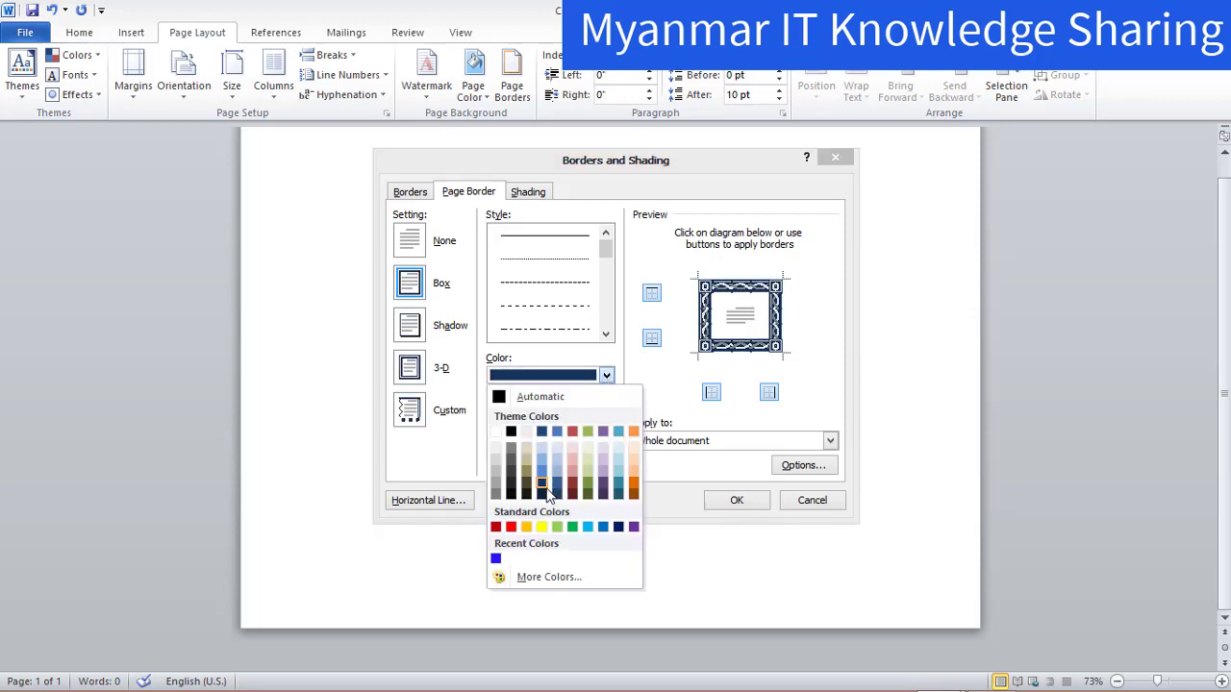
pyautogui.click(544, 504)
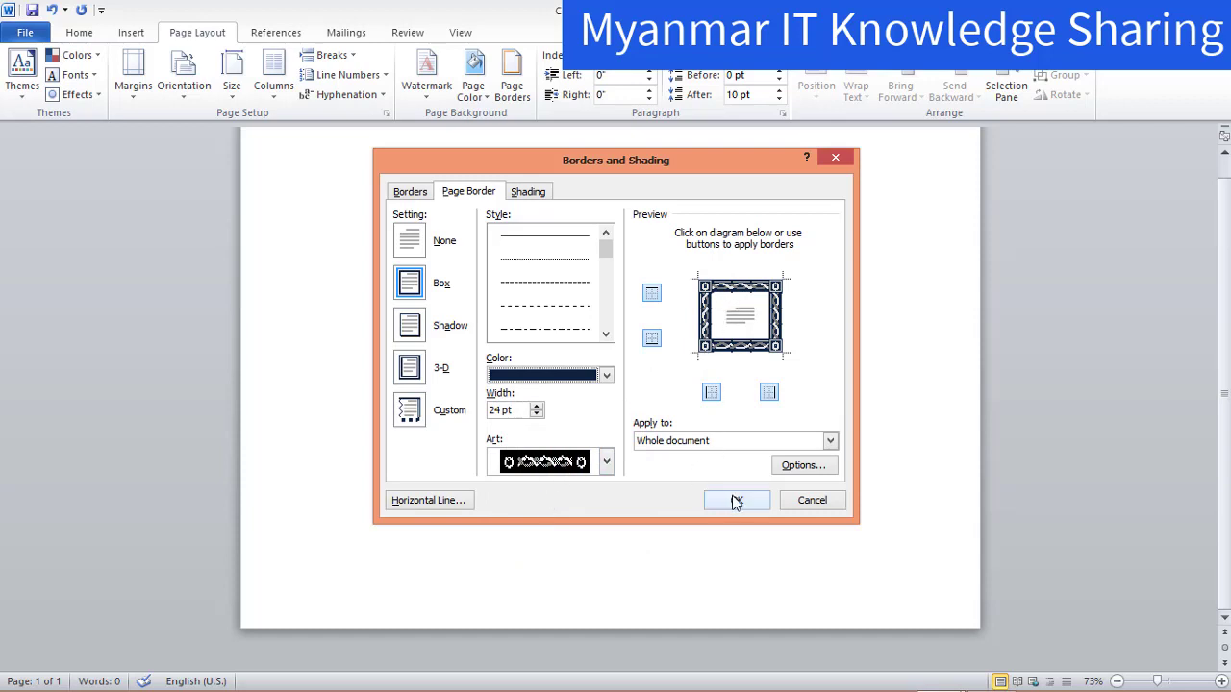
pyautogui.moveTo(501, 411); pyautogui.dragTo(485, 413)
pyautogui.click(738, 503)
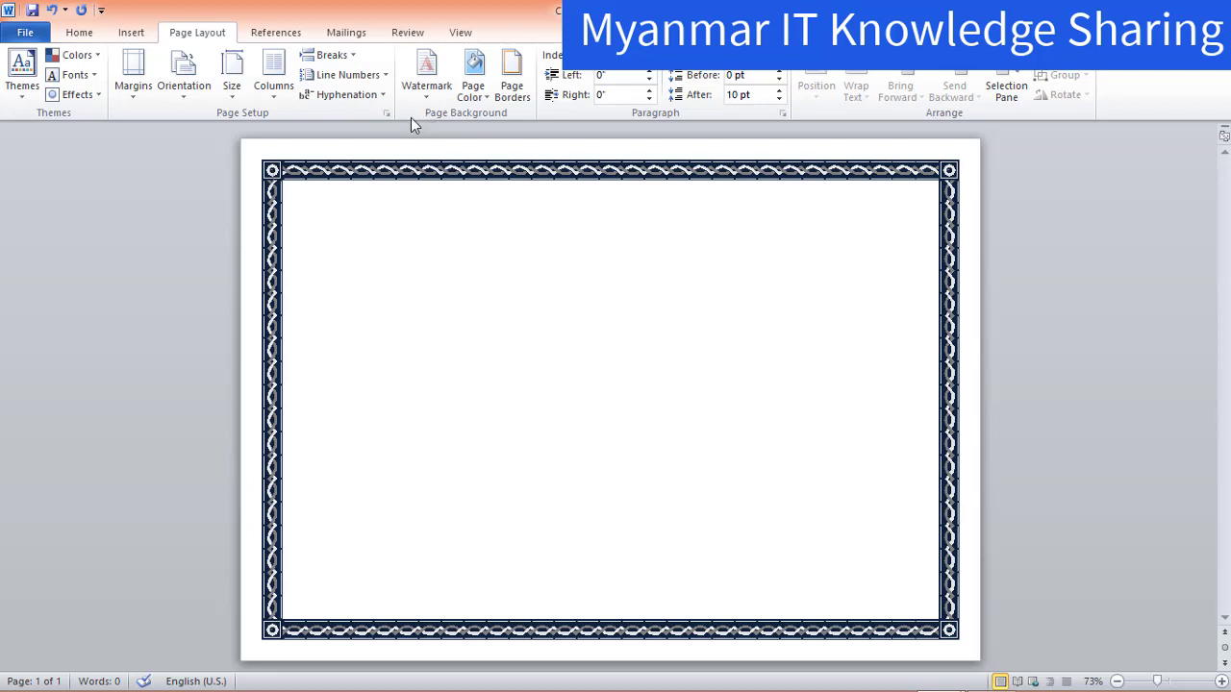
# Step: Draw a rectangle from the page's top-left to its bottom-right corner, covering the whole page
pyautogui.click(88, 38)
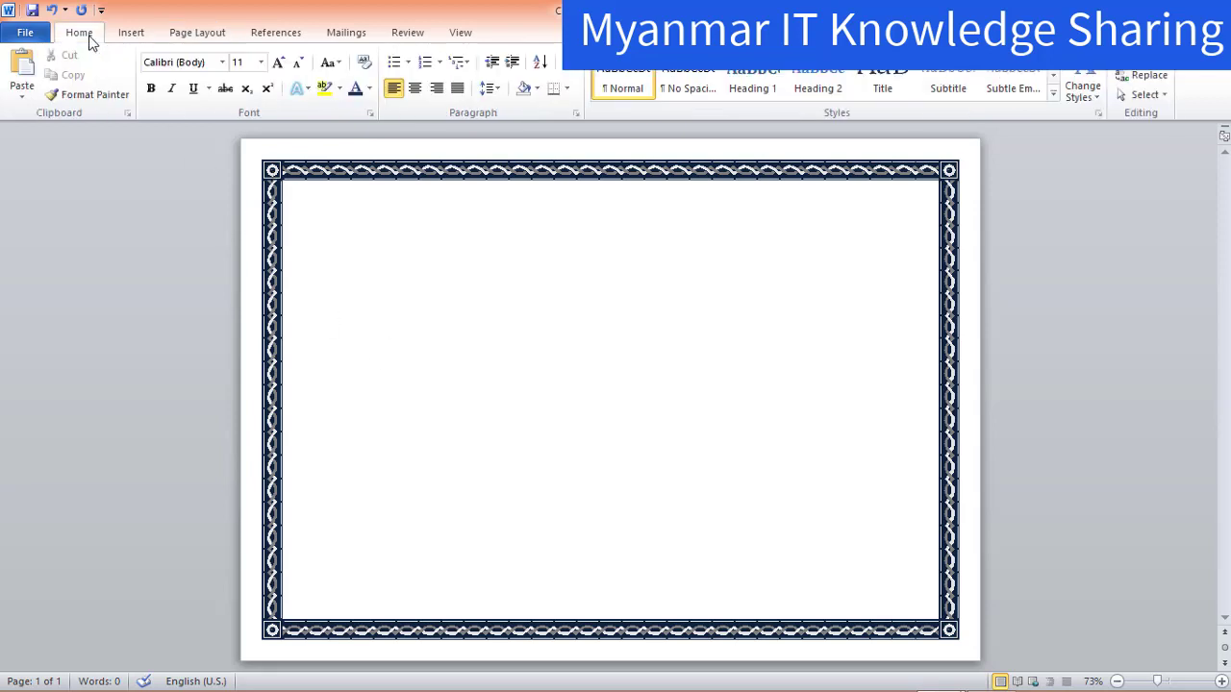
pyautogui.click(121, 38)
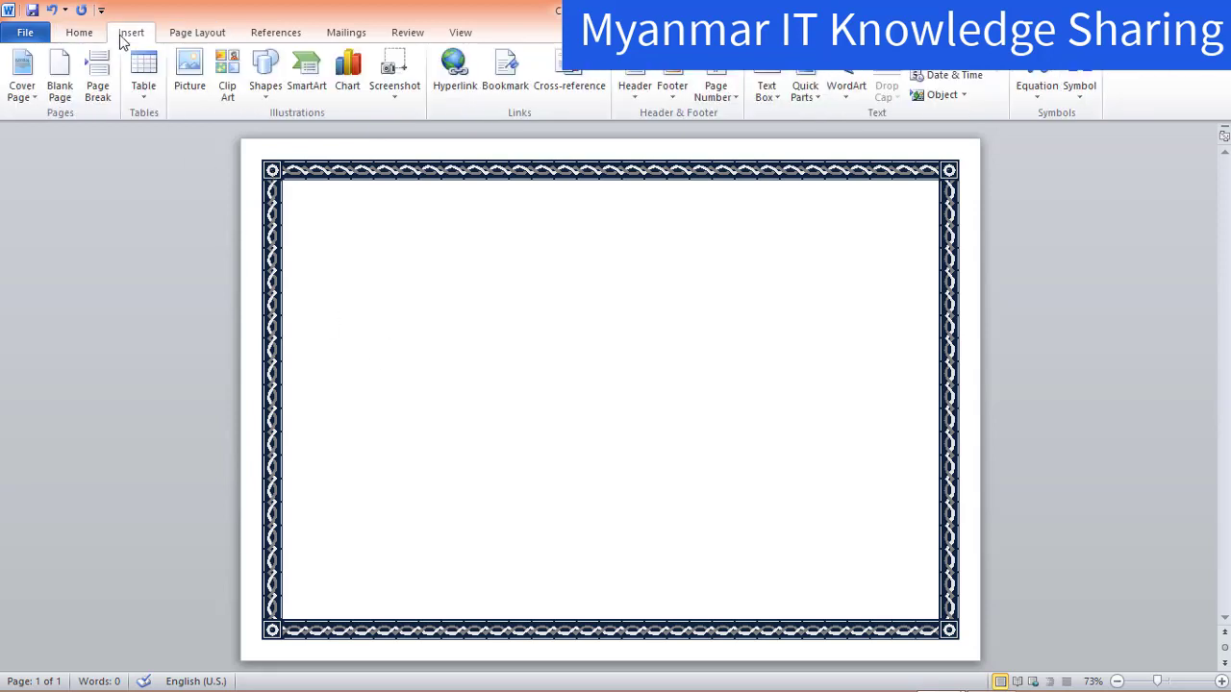
pyautogui.click(266, 98)
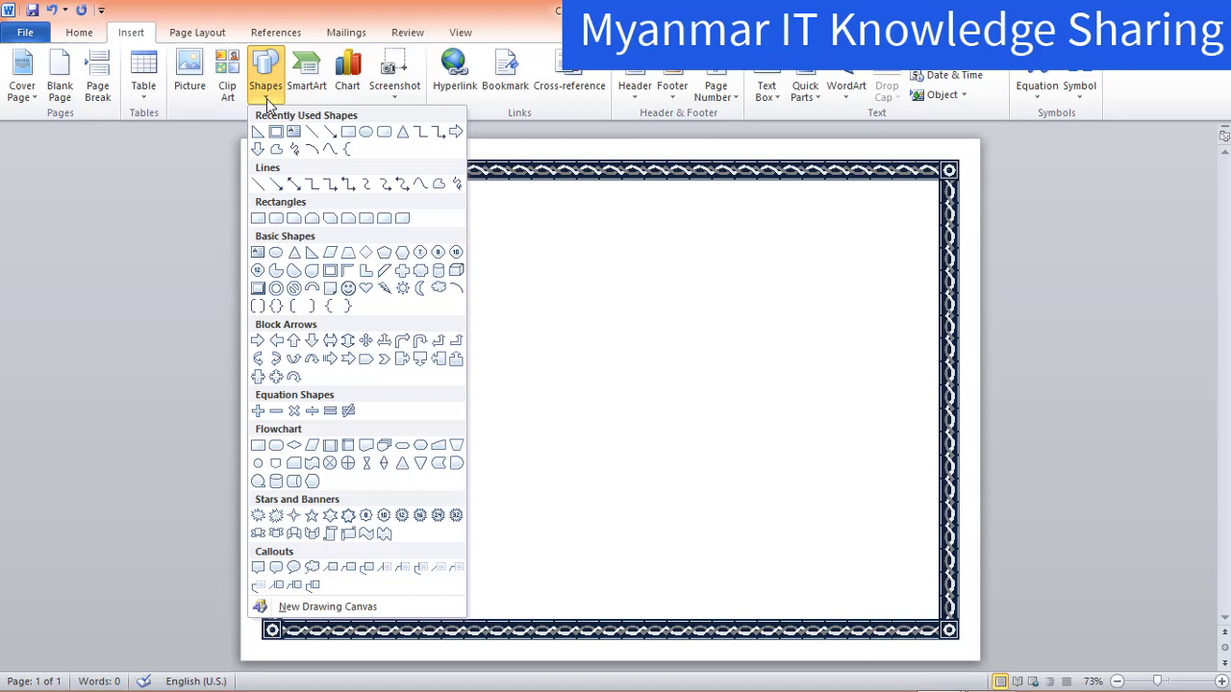
pyautogui.click(346, 133)
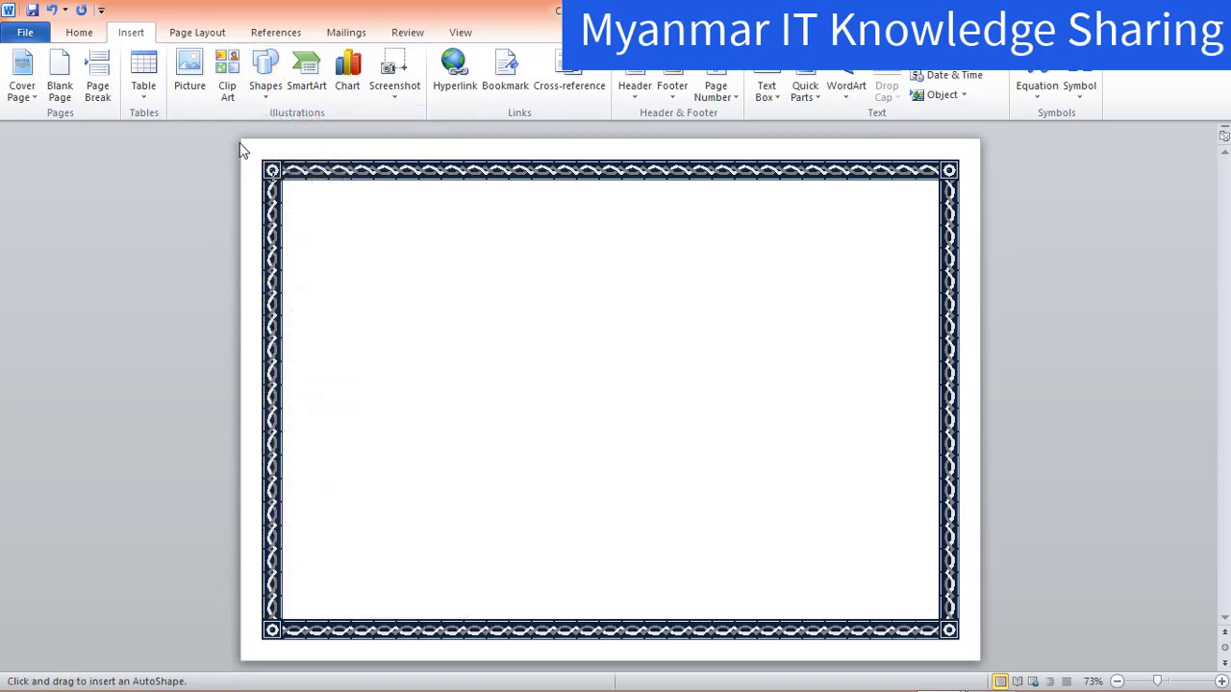
pyautogui.moveTo(240, 140); pyautogui.dragTo(979, 660)
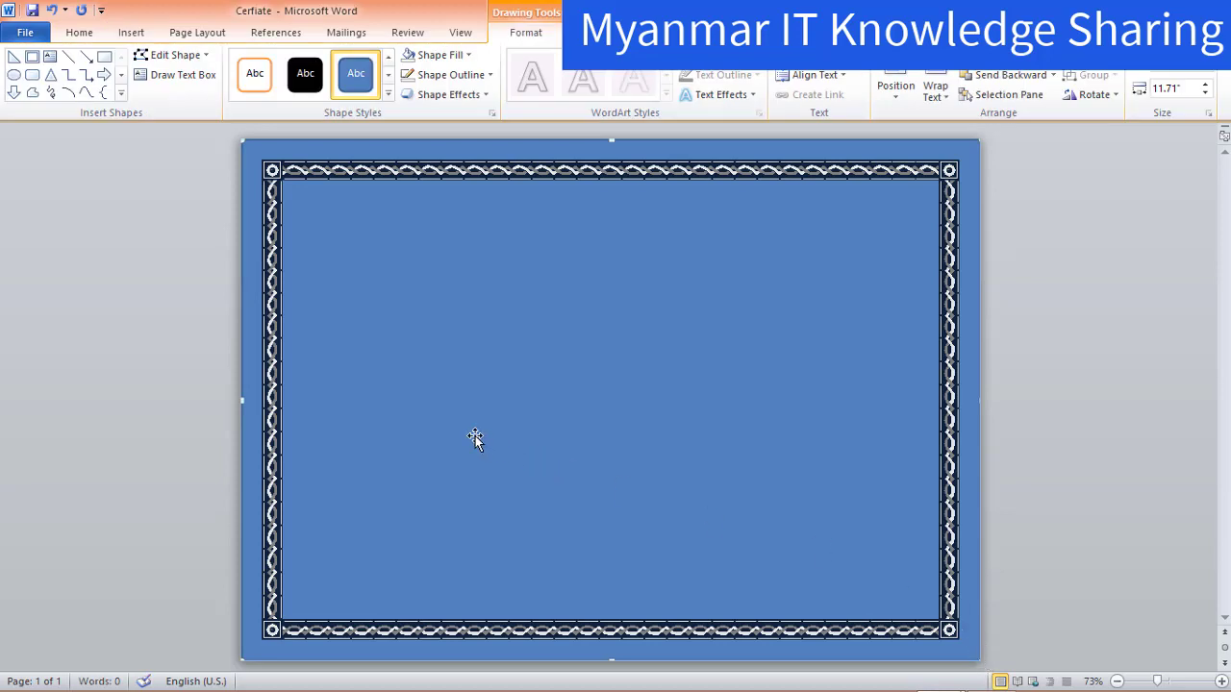
# Step: Set the full-page rectangle to No Outline and give it a Parchment texture fill
pyautogui.click(446, 77)
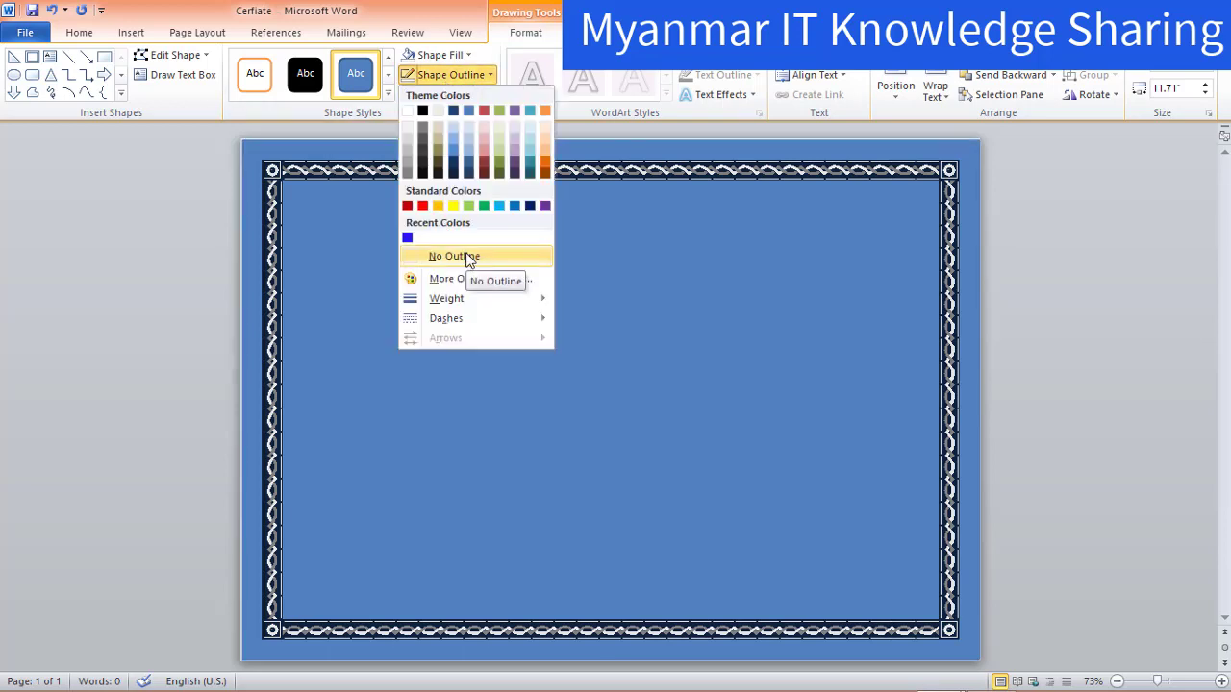
pyautogui.click(467, 254)
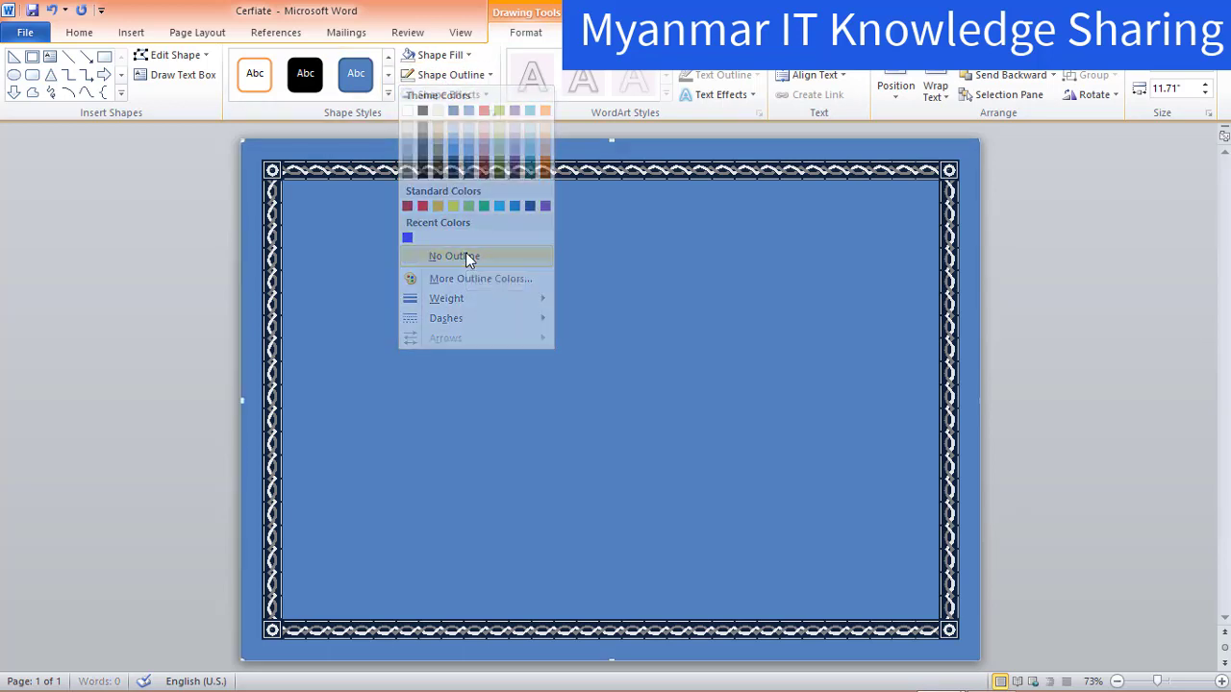
pyautogui.click(455, 55)
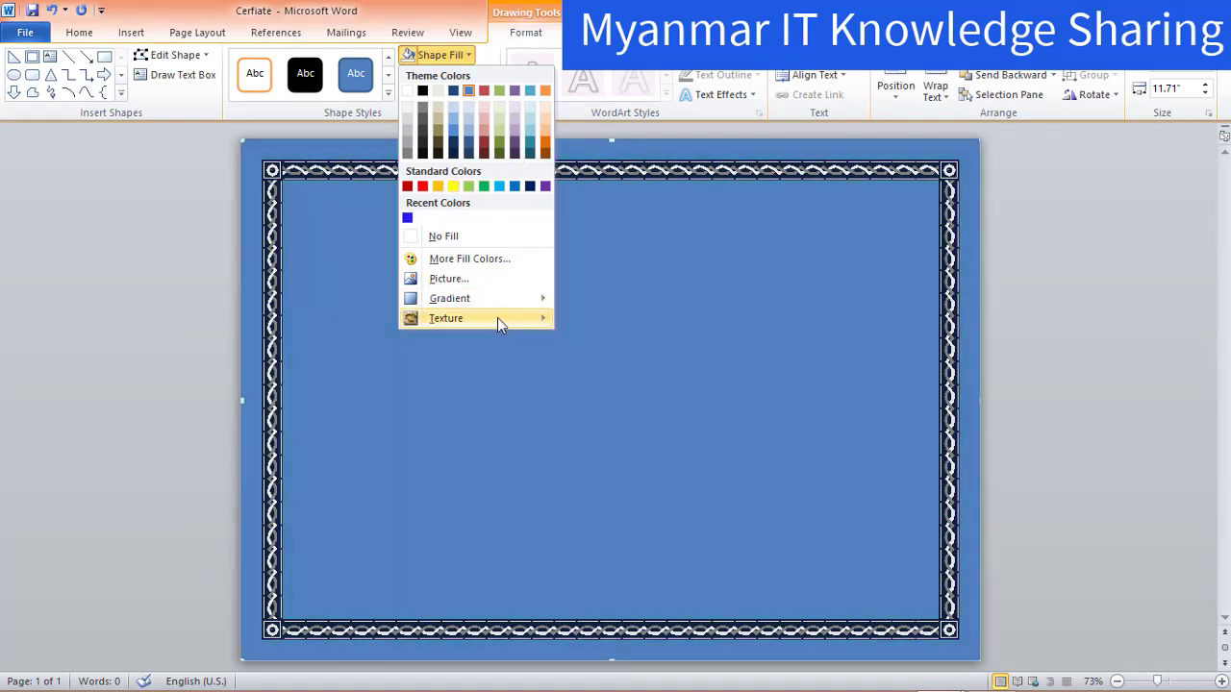
pyautogui.moveTo(495, 298)
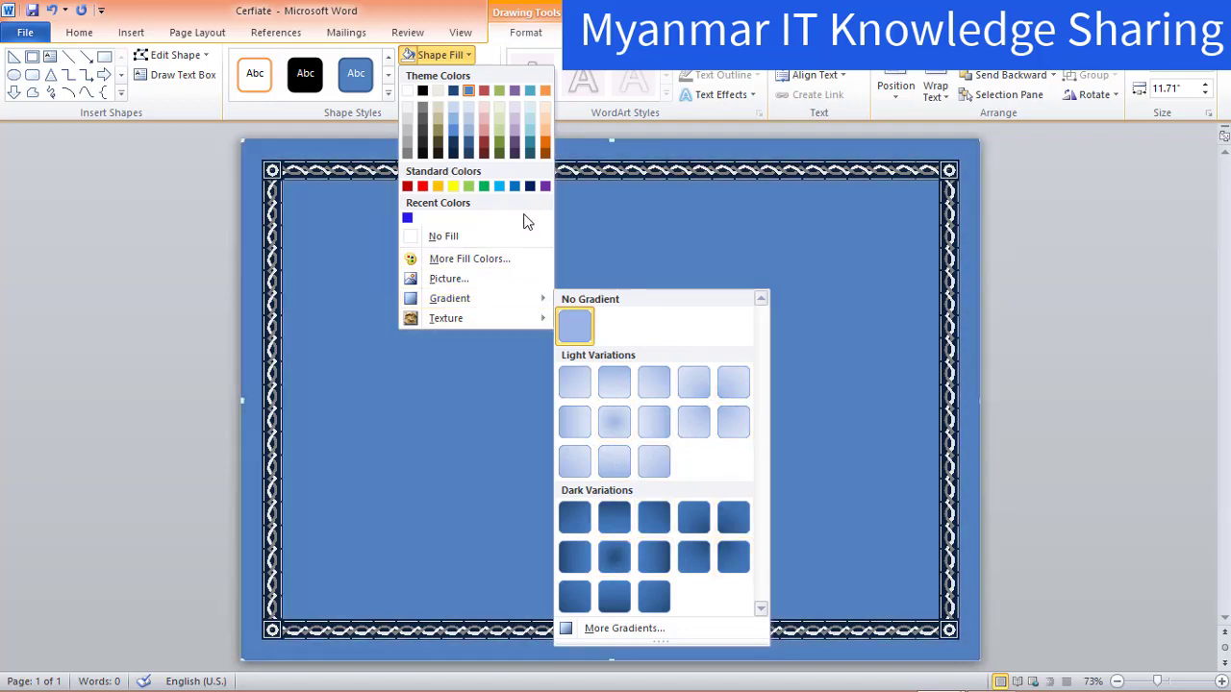
pyautogui.moveTo(518, 318)
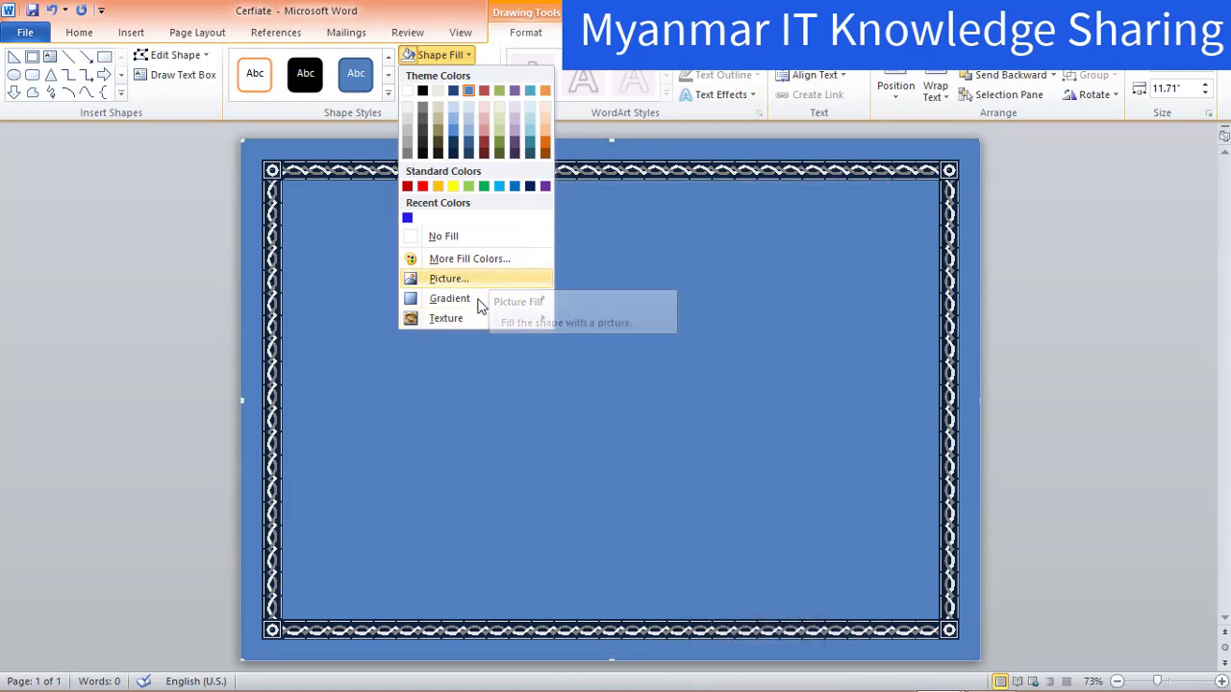
pyautogui.moveTo(464, 319)
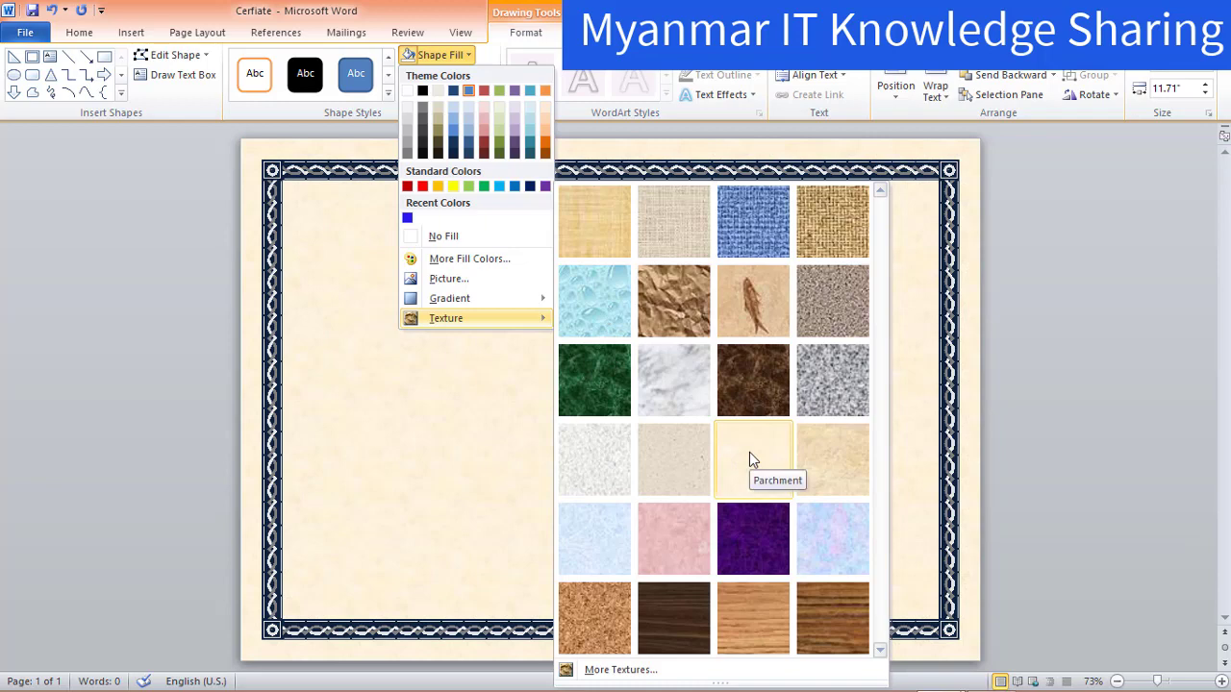
pyautogui.click(750, 453)
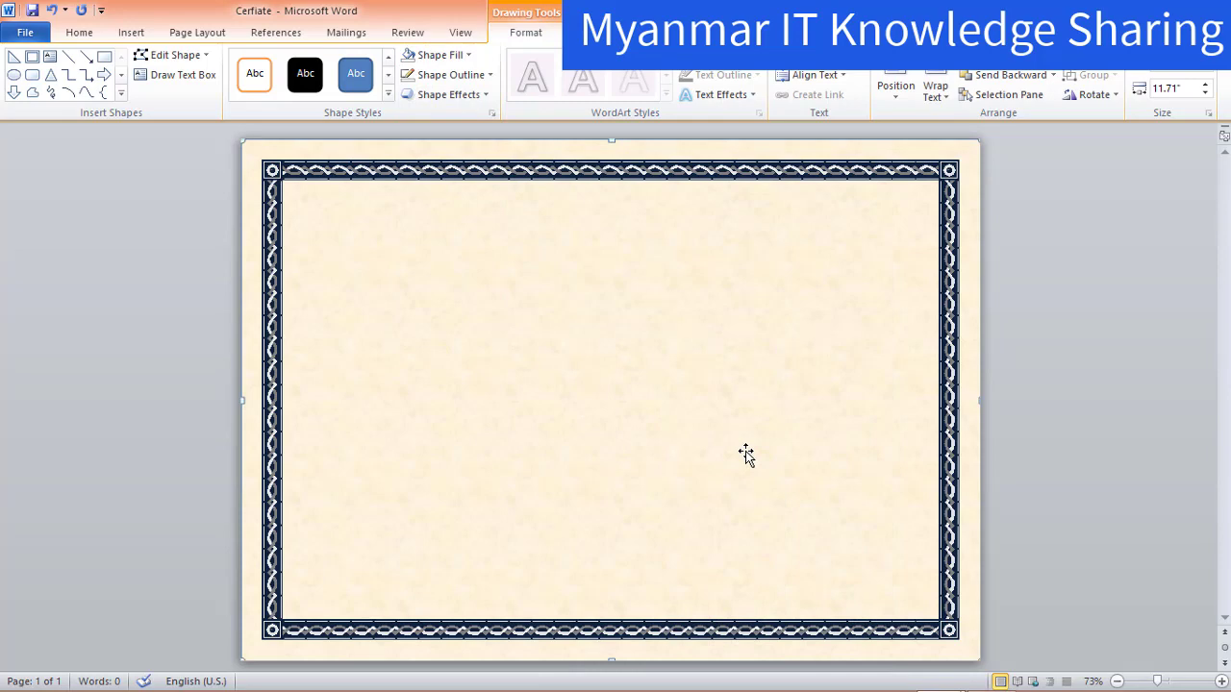
# Step: Glance at the finished certificate, return to the parchment page and open the Insert Shapes gallery
pyautogui.moveTo(937, 673)
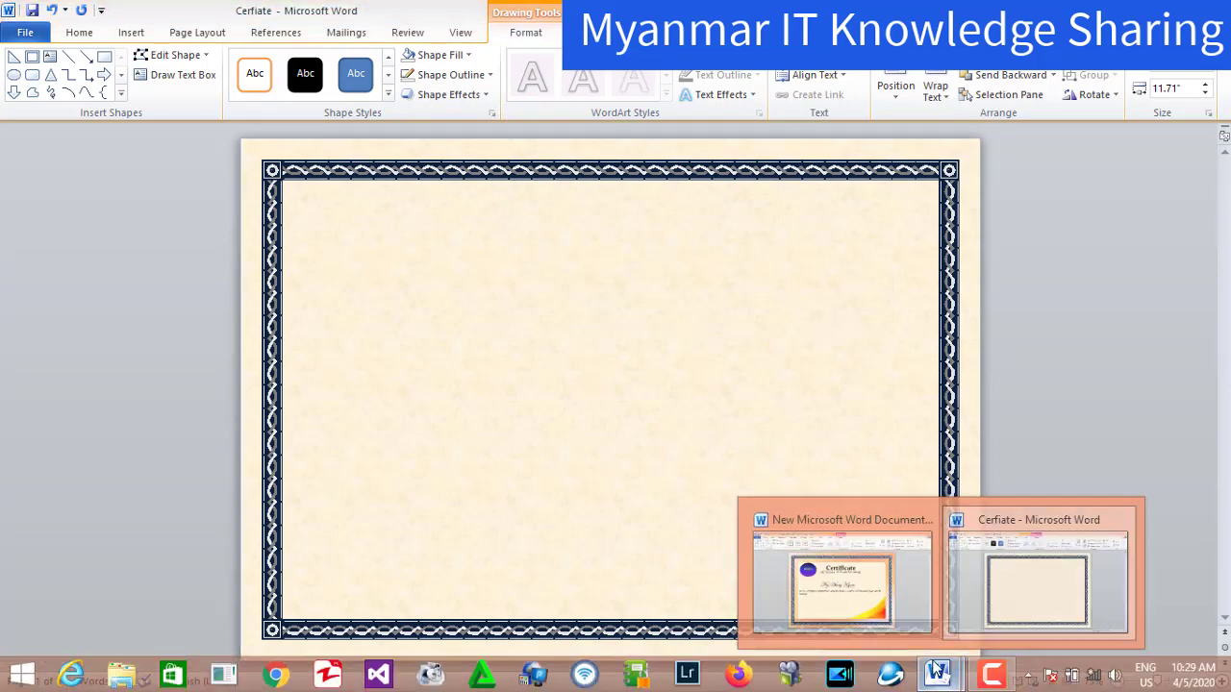
pyautogui.click(865, 607)
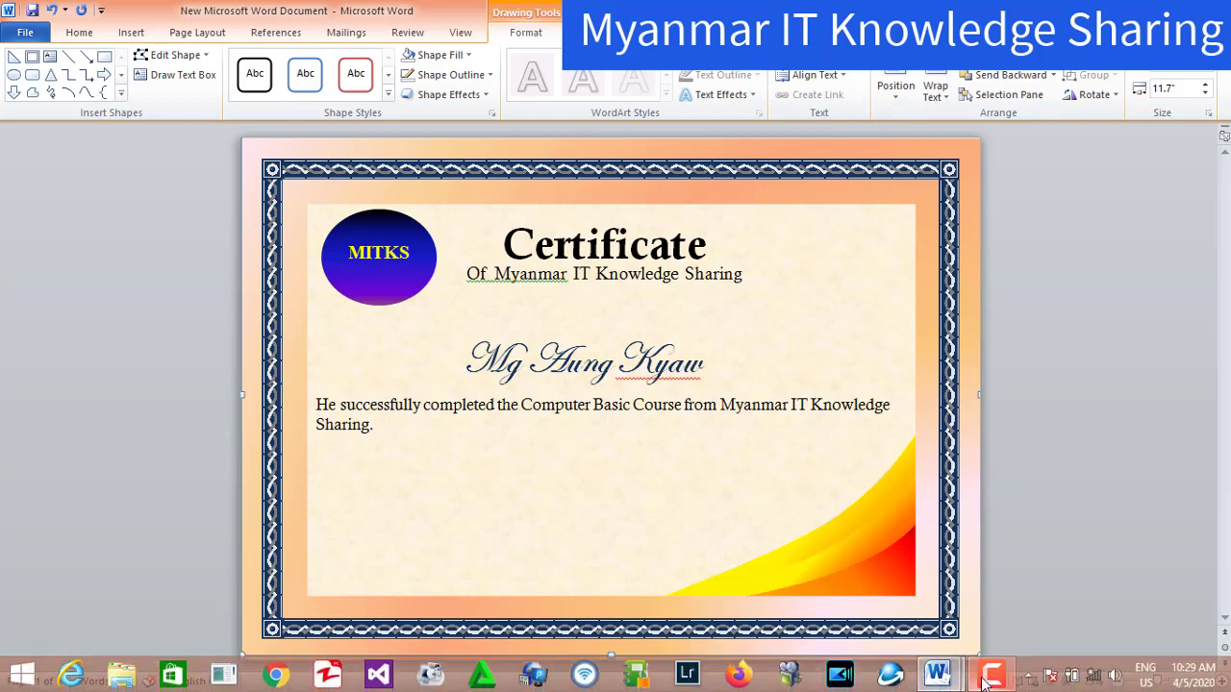
pyautogui.moveTo(958, 682)
pyautogui.click(974, 607)
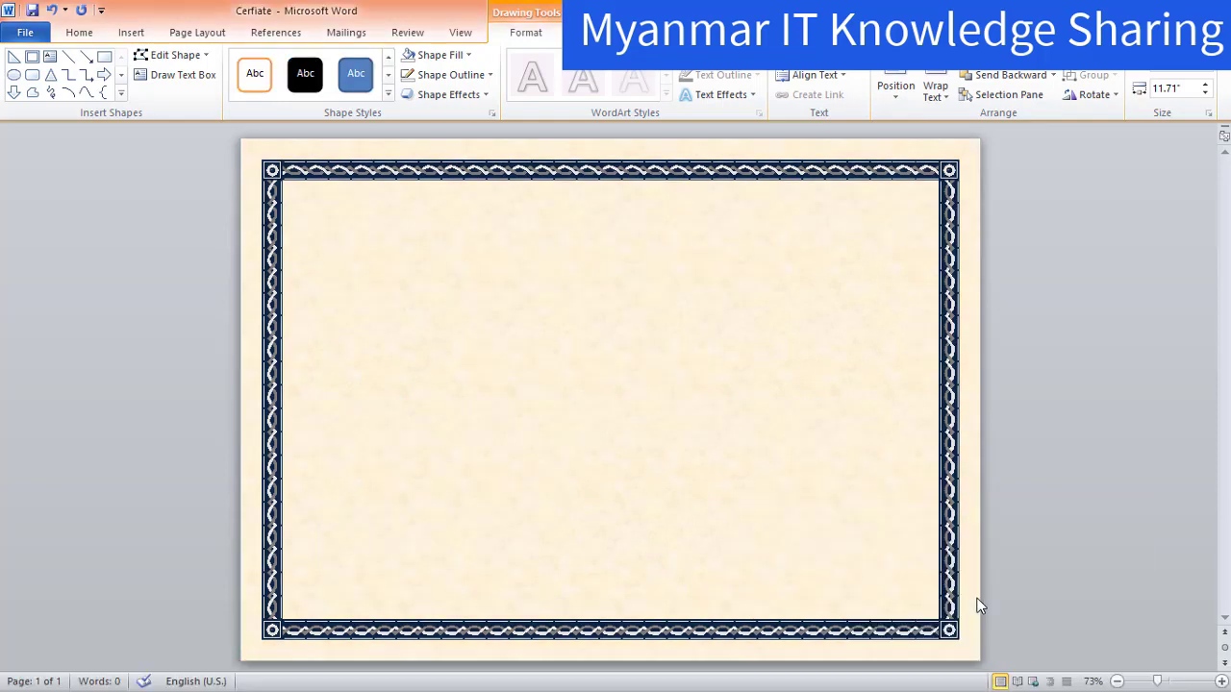
pyautogui.click(125, 37)
pyautogui.click(265, 86)
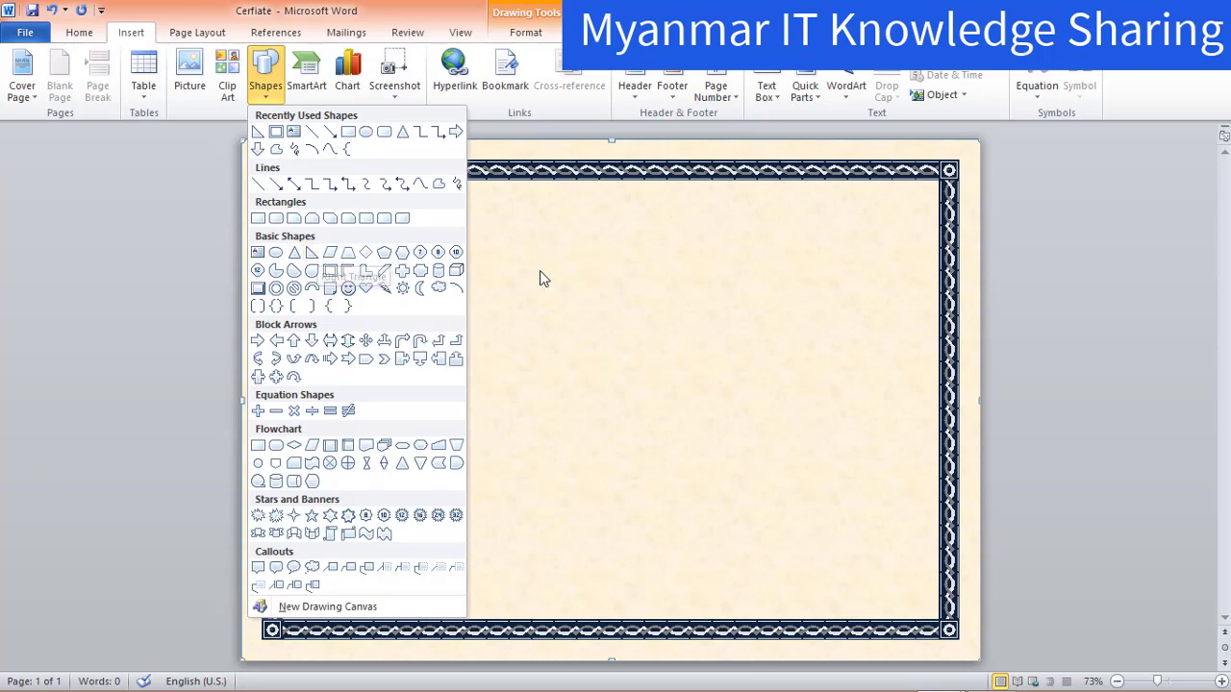
# Step: Draw a right triangle near the middle of the page
pyautogui.click(311, 253)
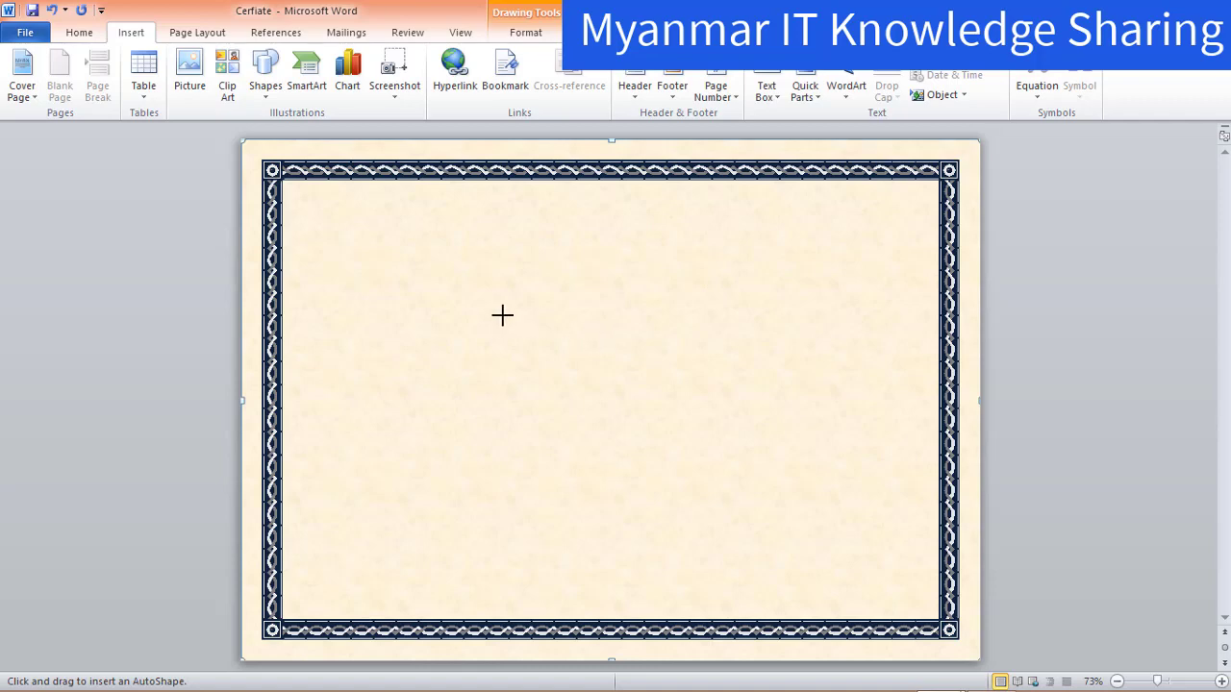
pyautogui.moveTo(501, 316); pyautogui.dragTo(689, 479)
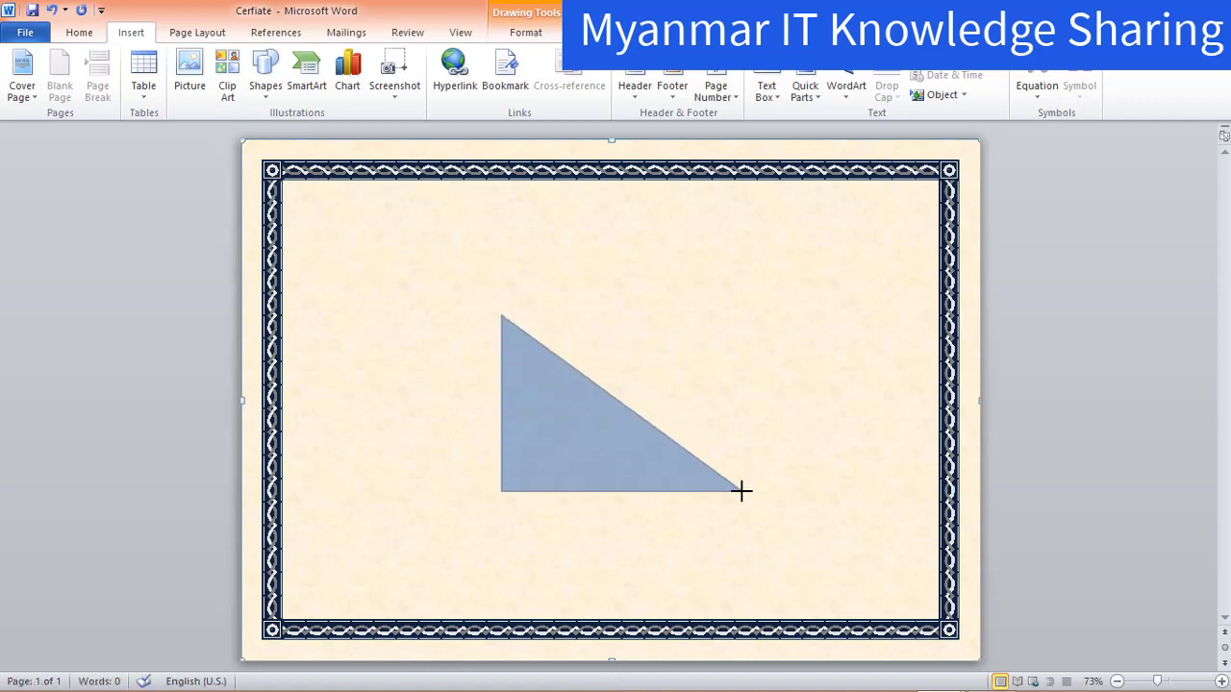
pyautogui.moveTo(688, 479); pyautogui.dragTo(741, 491)
# Step: Rotate the triangle, tuck it into the bottom-right corner, widen it and flatten it to 1.35" tall
pyautogui.moveTo(649, 429)
pyautogui.mouseDown()
pyautogui.moveTo(855, 531)
pyautogui.moveTo(843, 552)
pyautogui.mouseUp()
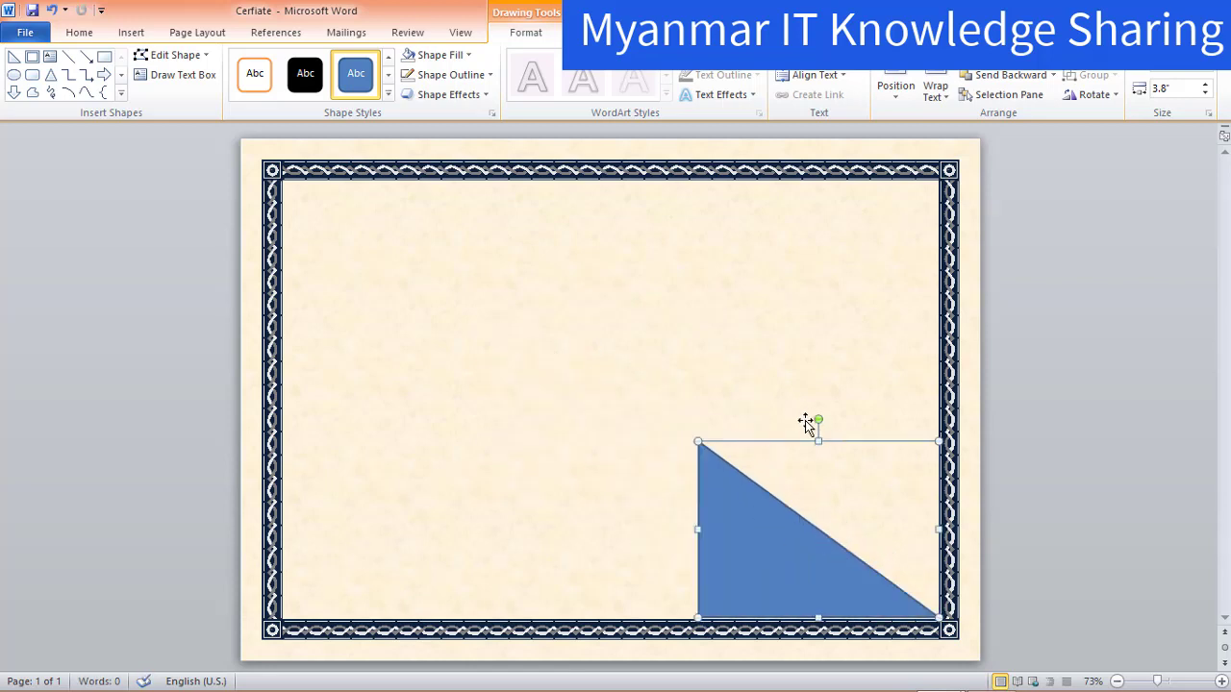
pyautogui.moveTo(817, 421)
pyautogui.mouseDown()
pyautogui.moveTo(974, 567)
pyautogui.moveTo(765, 545)
pyautogui.moveTo(791, 519)
pyautogui.moveTo(748, 531)
pyautogui.moveTo(818, 533)
pyautogui.mouseUp()
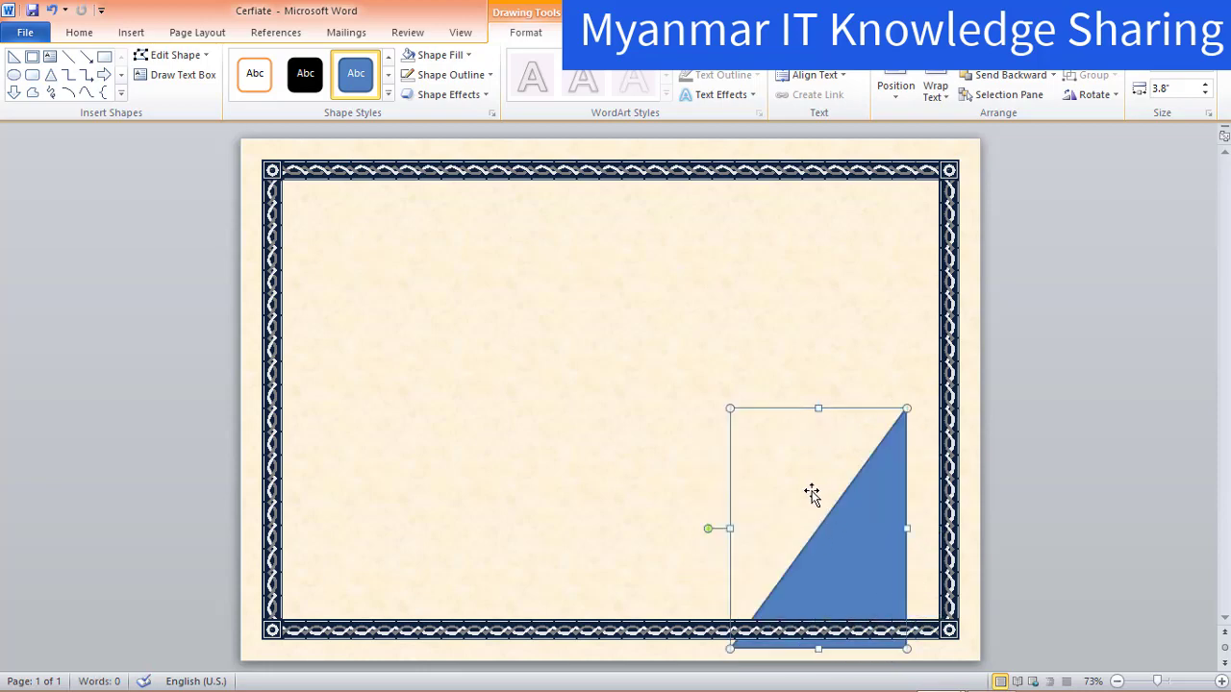
pyautogui.moveTo(820, 469); pyautogui.dragTo(822, 474)
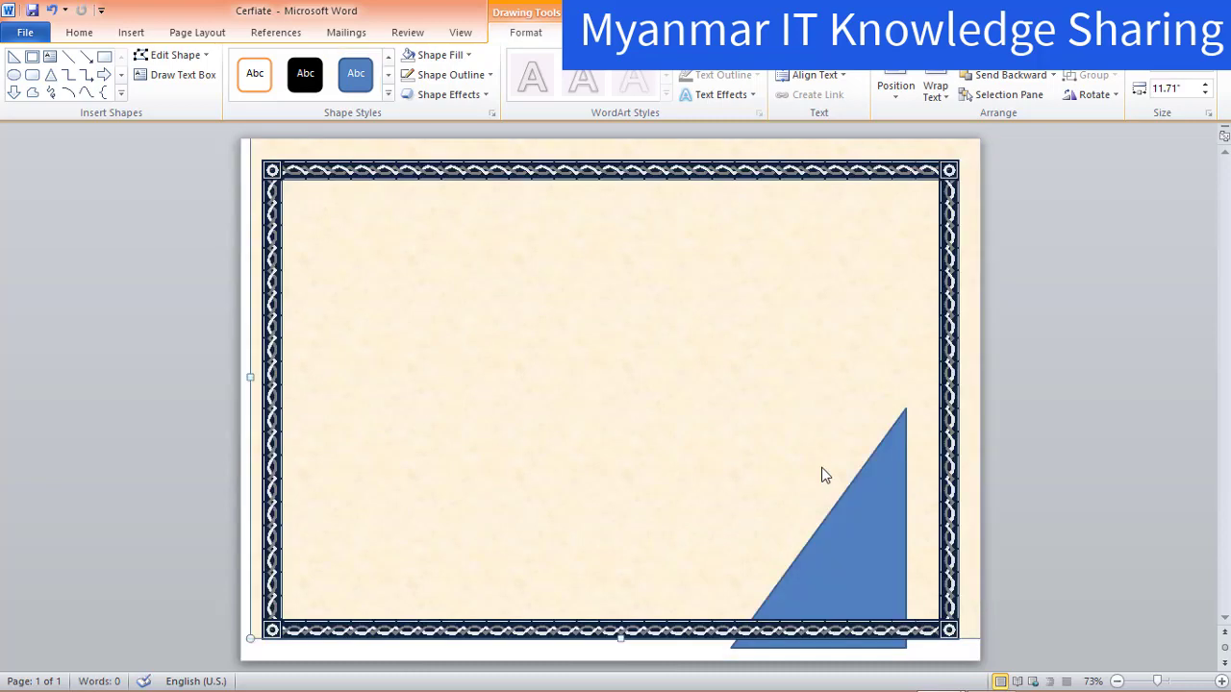
pyautogui.click(858, 510)
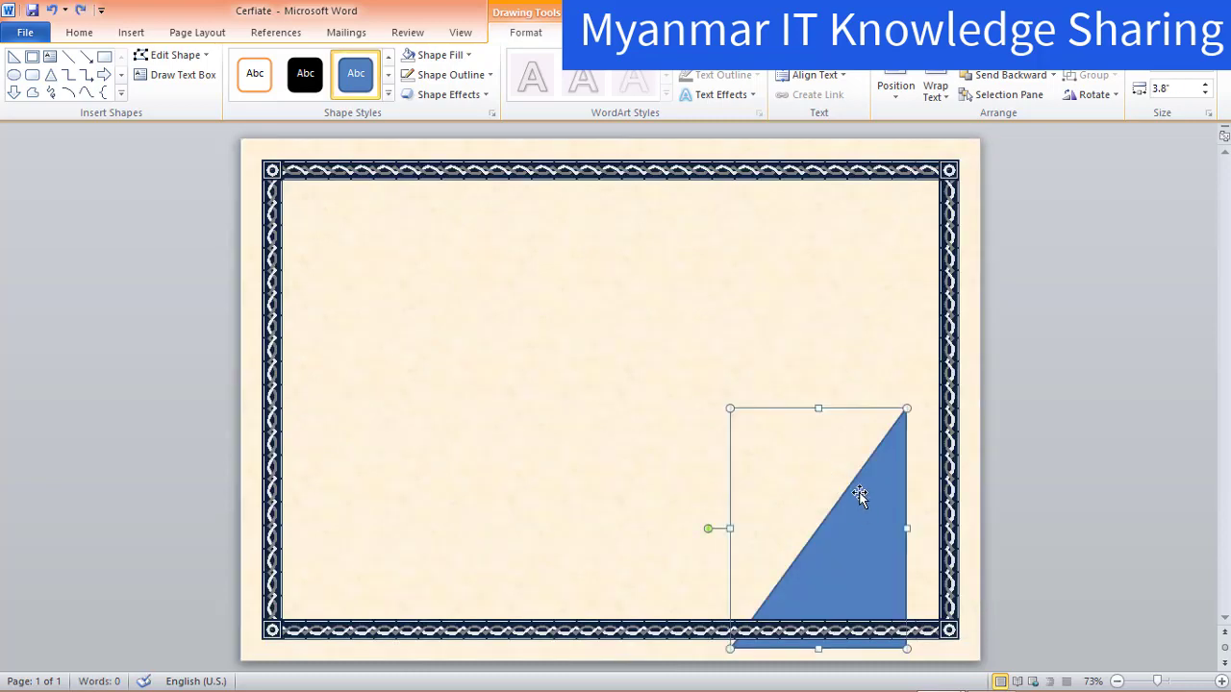
pyautogui.moveTo(858, 495); pyautogui.dragTo(887, 463)
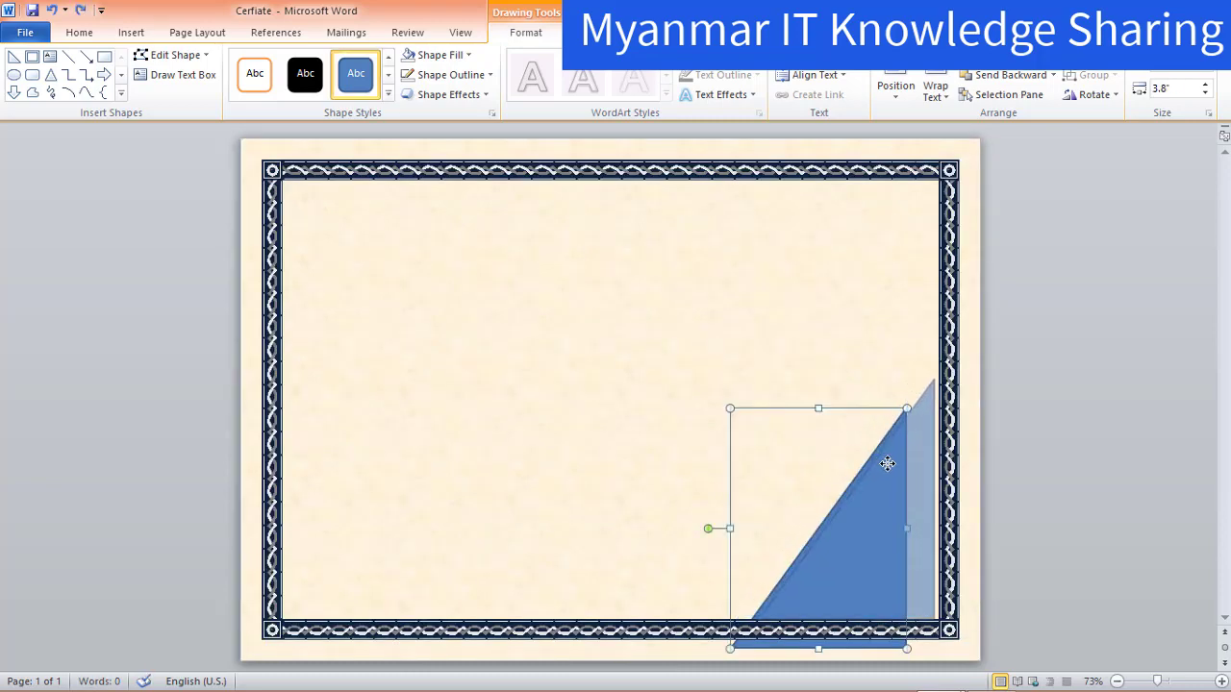
pyautogui.moveTo(887, 463); pyautogui.dragTo(888, 463)
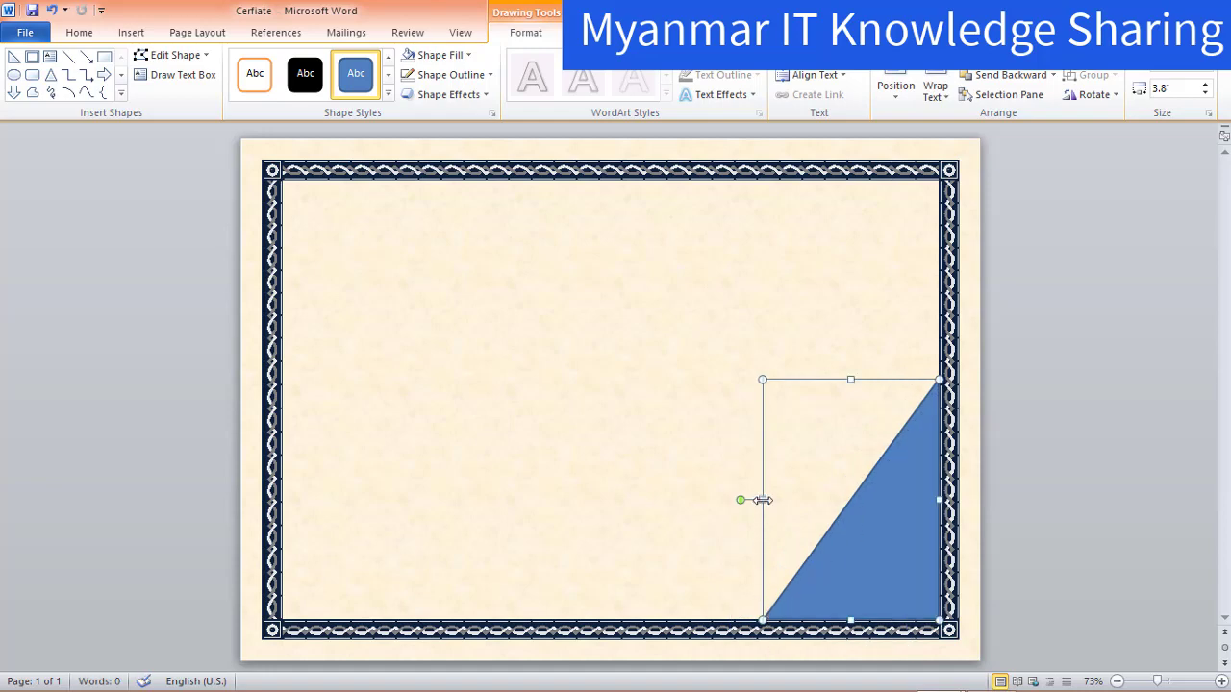
pyautogui.moveTo(762, 500); pyautogui.dragTo(664, 500)
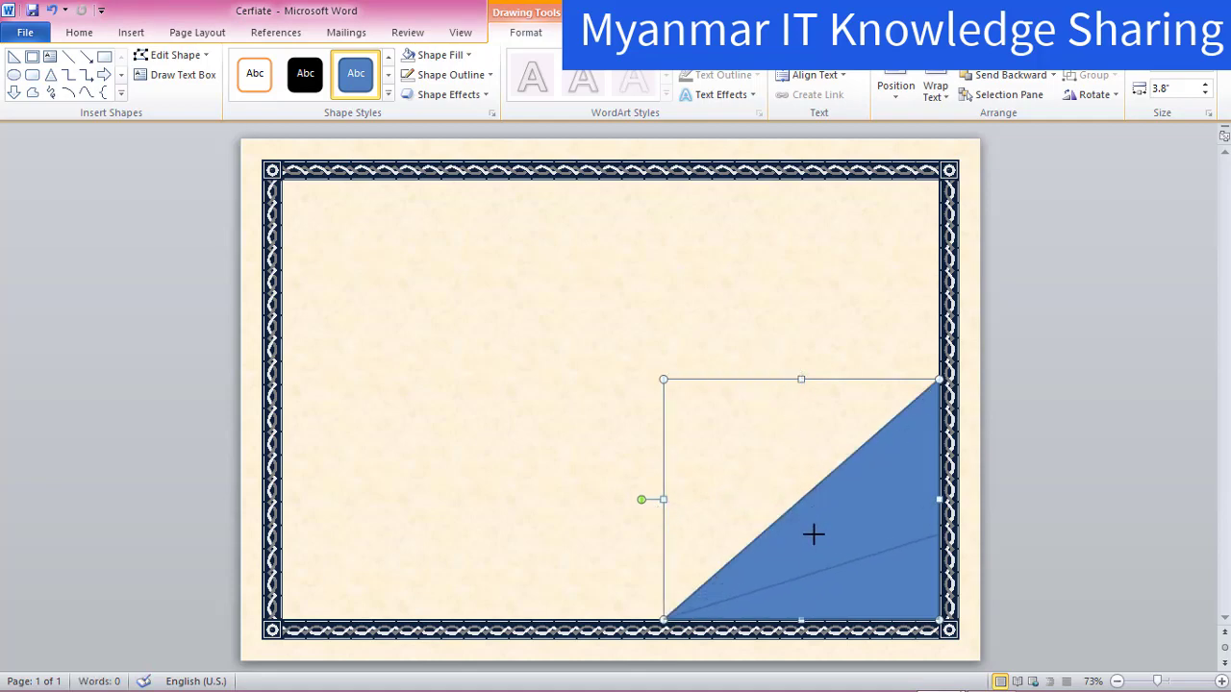
pyautogui.moveTo(813, 534); pyautogui.dragTo(815, 530)
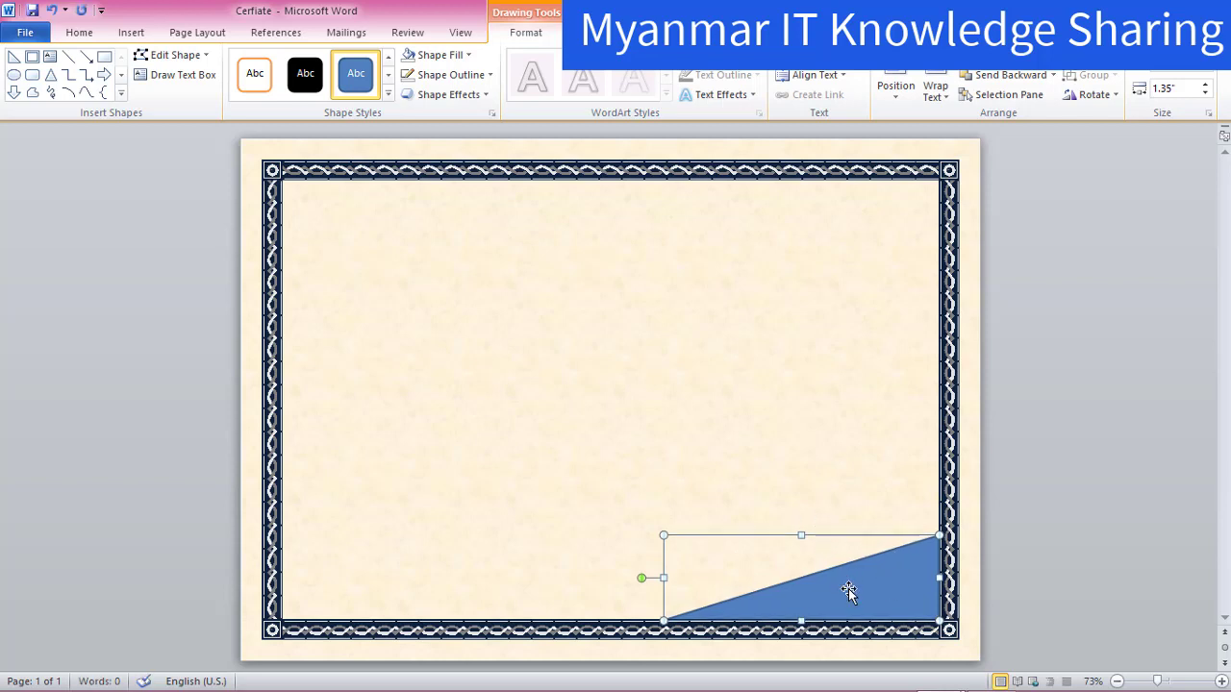
# Step: Check the finished certificate for reference, then return to the certificate being built
pyautogui.moveTo(937, 673)
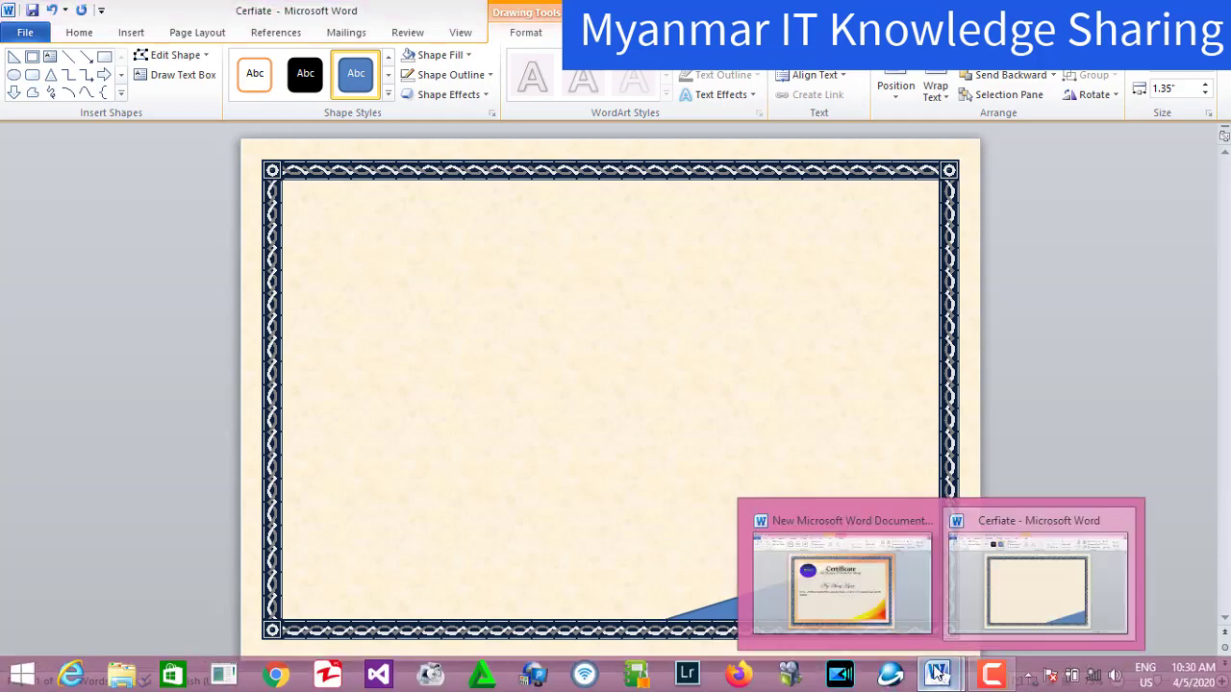
pyautogui.click(903, 596)
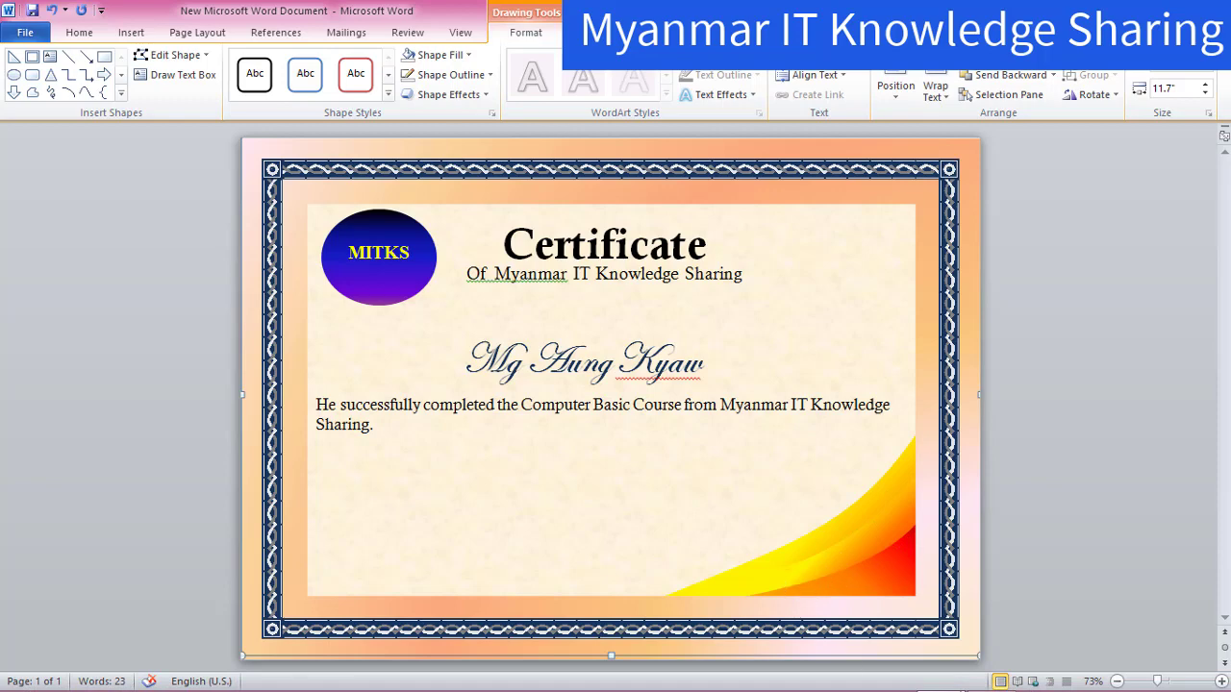
pyautogui.moveTo(918, 685)
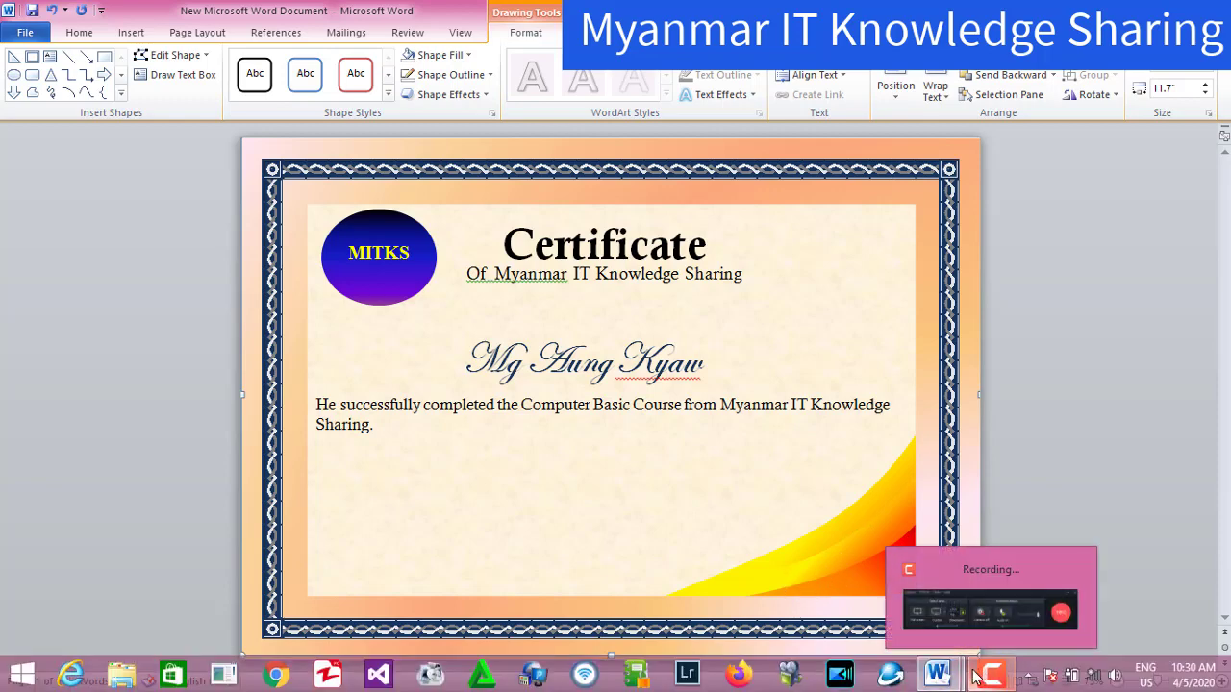
pyautogui.click(974, 604)
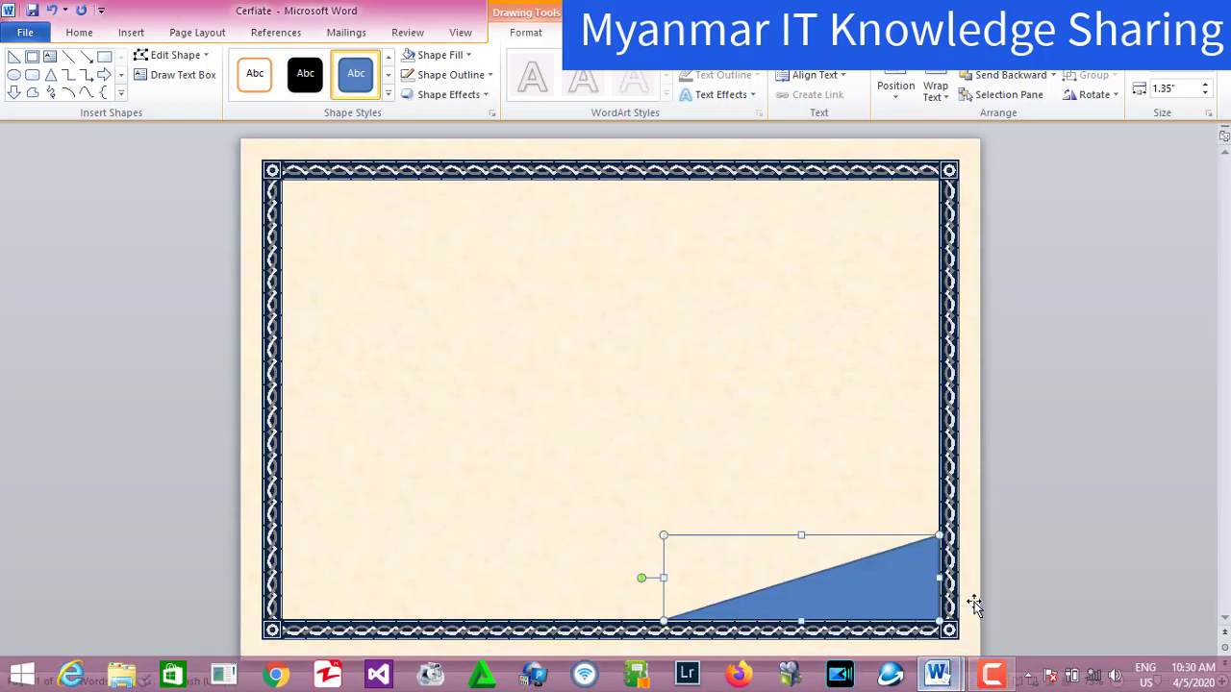
# Step: Use Edit Points to bend the triangle's slanted edge into a smooth concave curve
pyautogui.rightClick(904, 599)
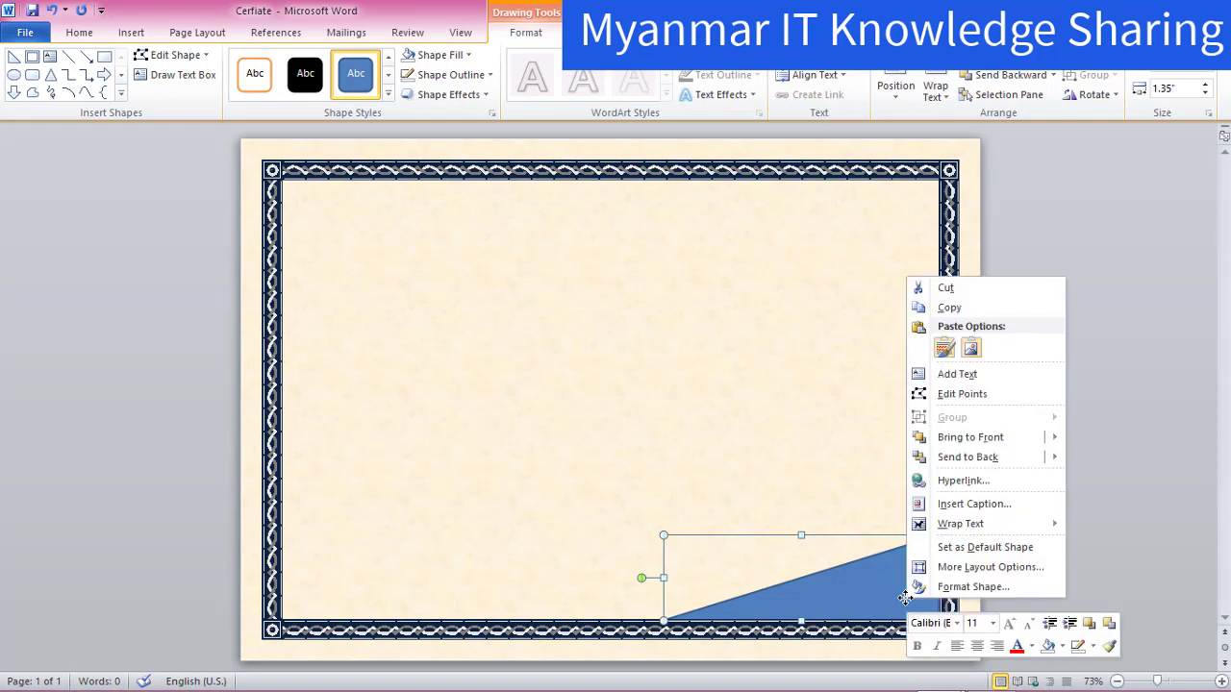
pyautogui.click(962, 395)
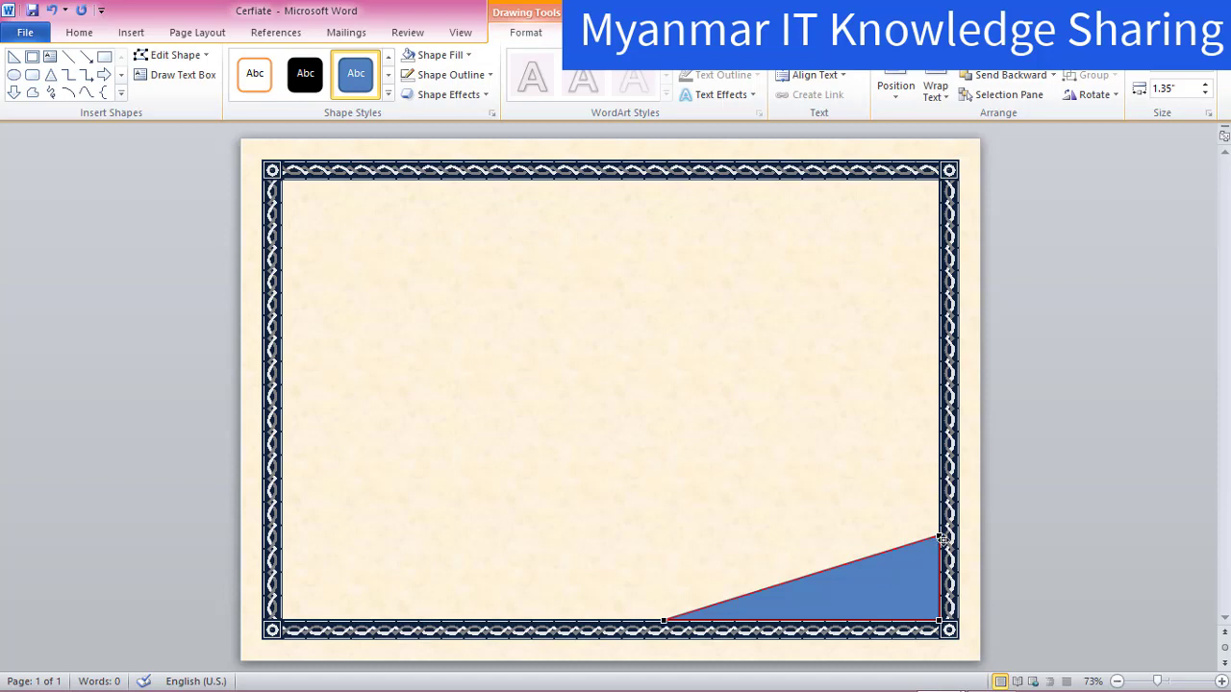
pyautogui.click(939, 534)
pyautogui.moveTo(848, 563); pyautogui.dragTo(857, 607)
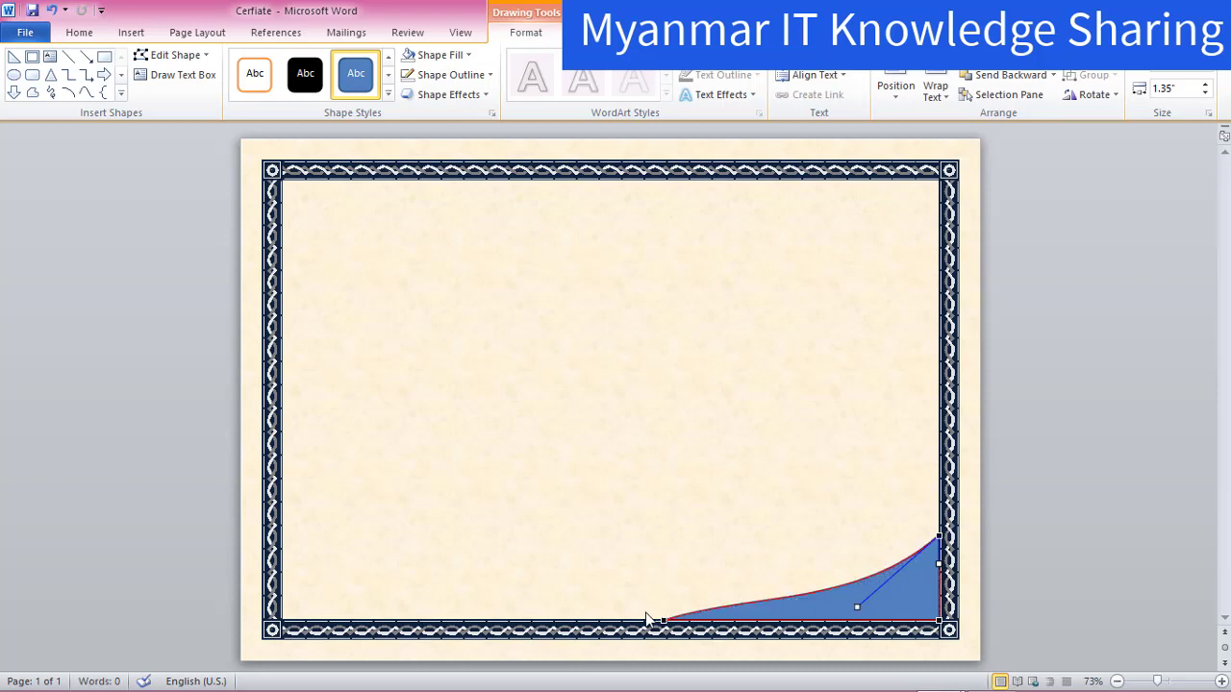
pyautogui.click(663, 620)
pyautogui.click(662, 620)
pyautogui.moveTo(758, 594); pyautogui.dragTo(775, 599)
pyautogui.click(777, 517)
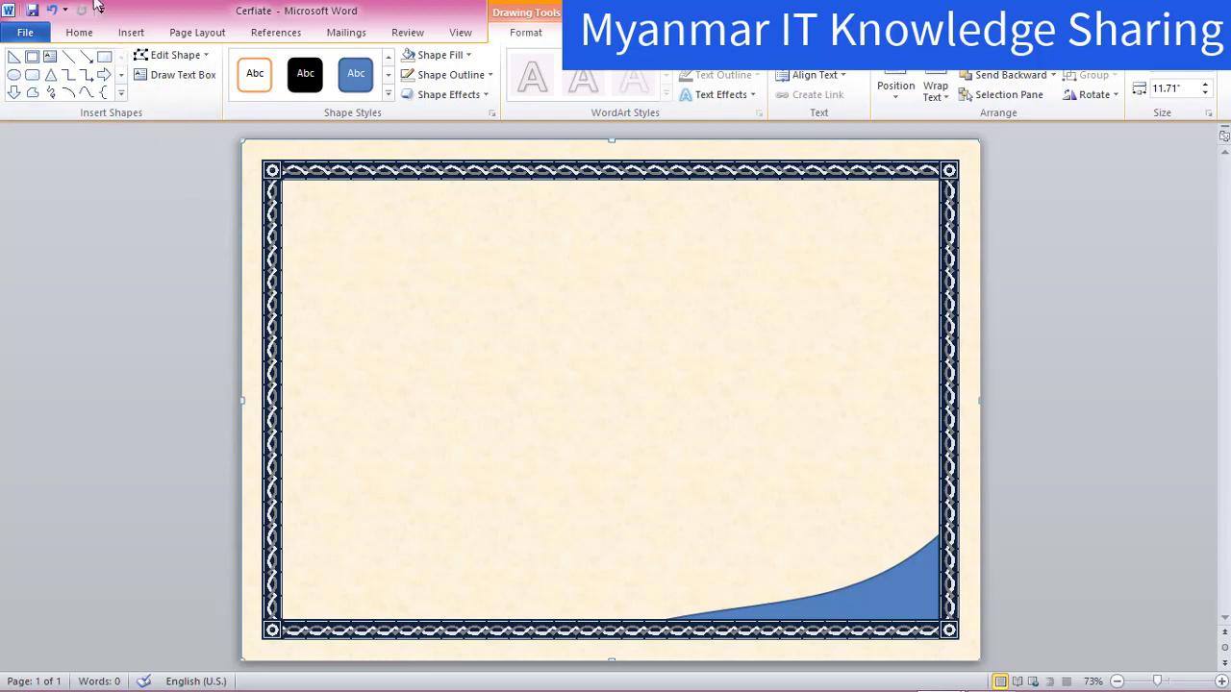
# Step: Draw a rectangle in the upper middle of the page and add a point partway down its right edge
pyautogui.click(104, 56)
pyautogui.moveTo(457, 275)
pyautogui.mouseDown()
pyautogui.moveTo(665, 382)
pyautogui.moveTo(705, 418)
pyautogui.mouseUp()
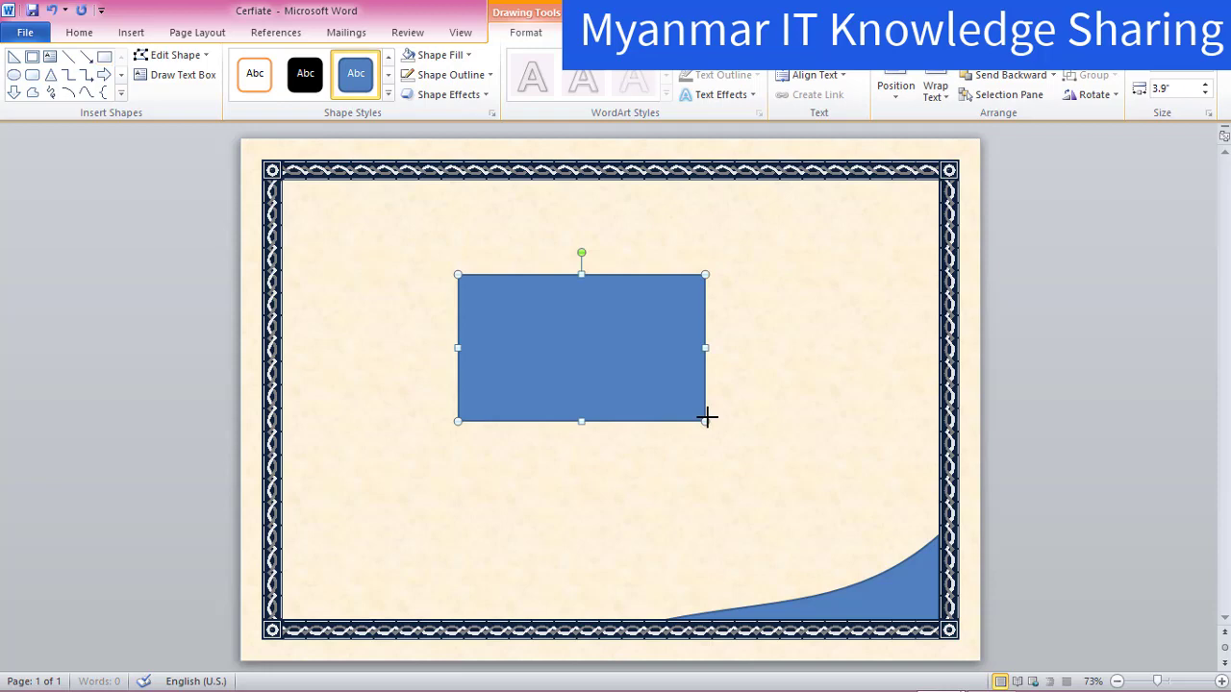
pyautogui.rightClick(668, 366)
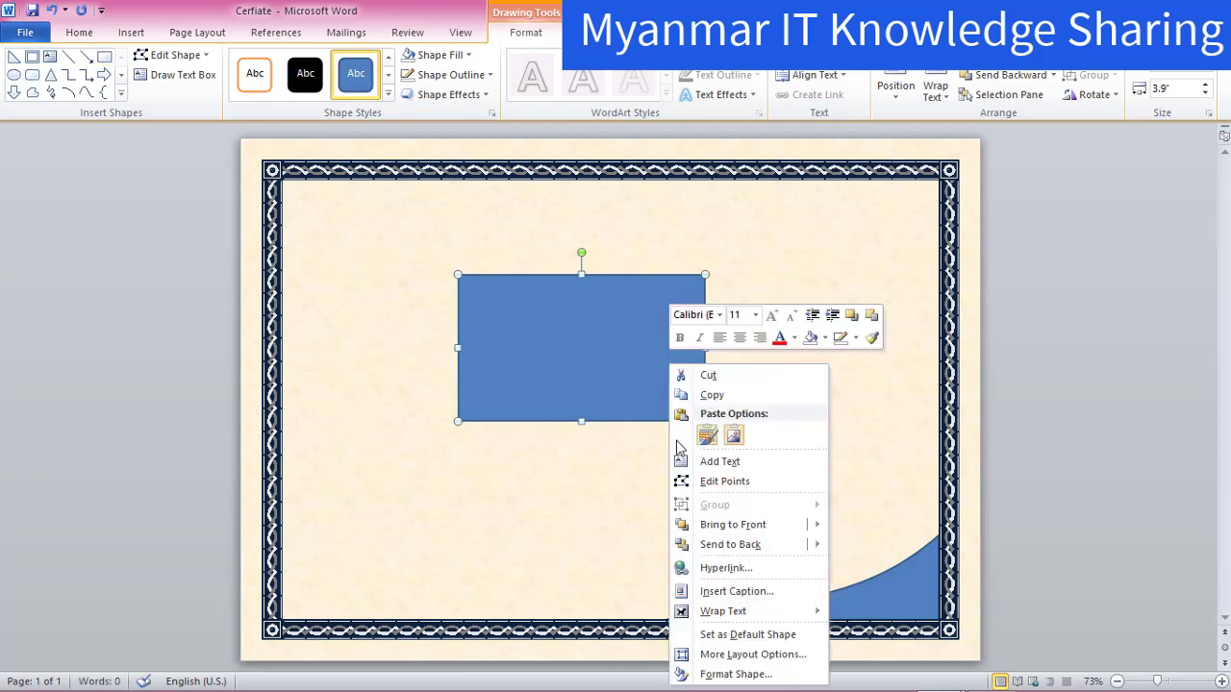
pyautogui.click(691, 484)
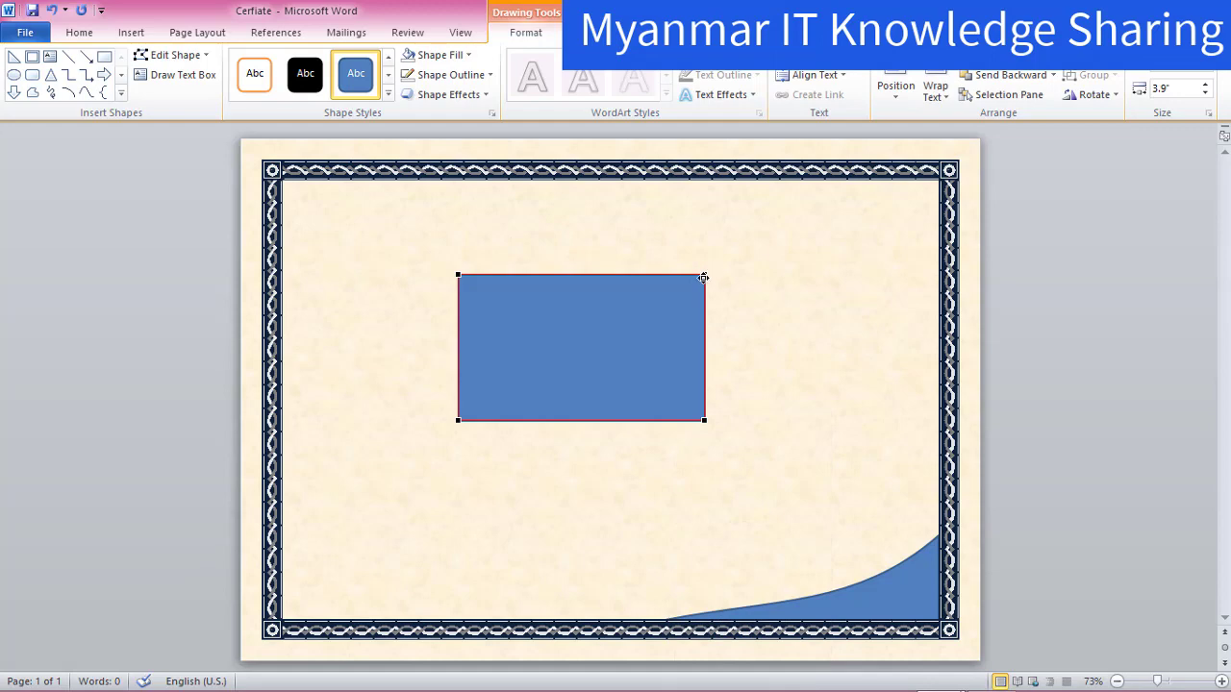
pyautogui.click(703, 278)
pyautogui.rightClick(704, 274)
pyautogui.click(739, 290)
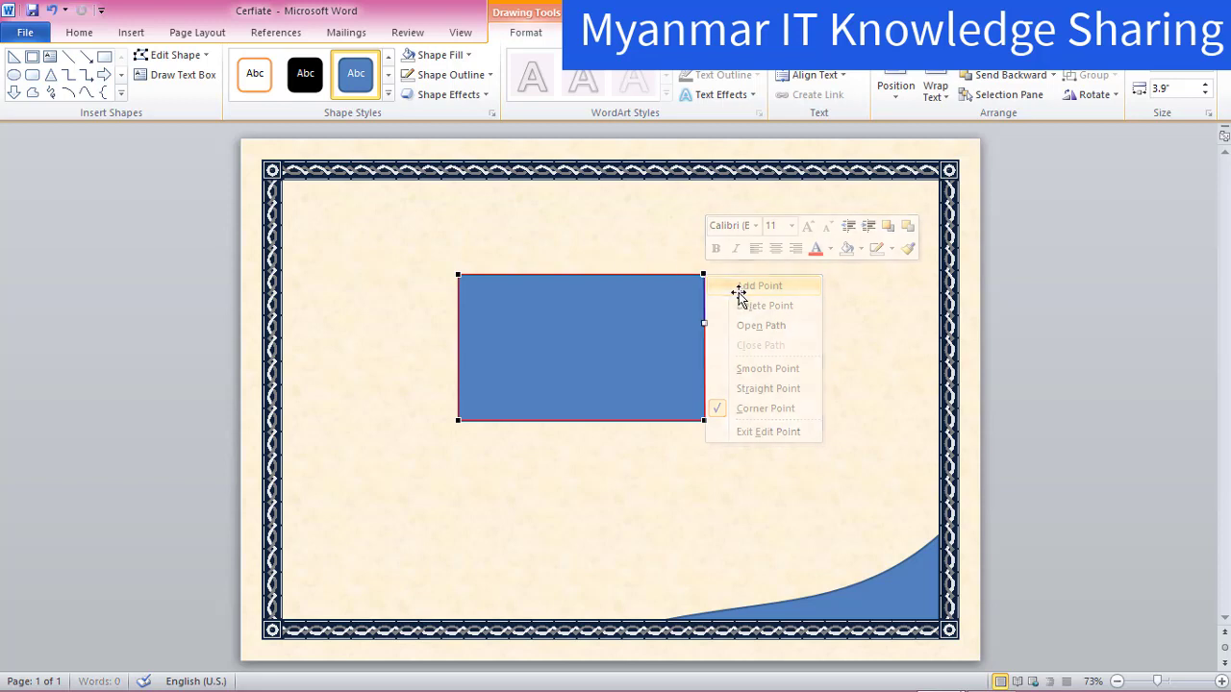
pyautogui.moveTo(703, 273); pyautogui.dragTo(705, 319)
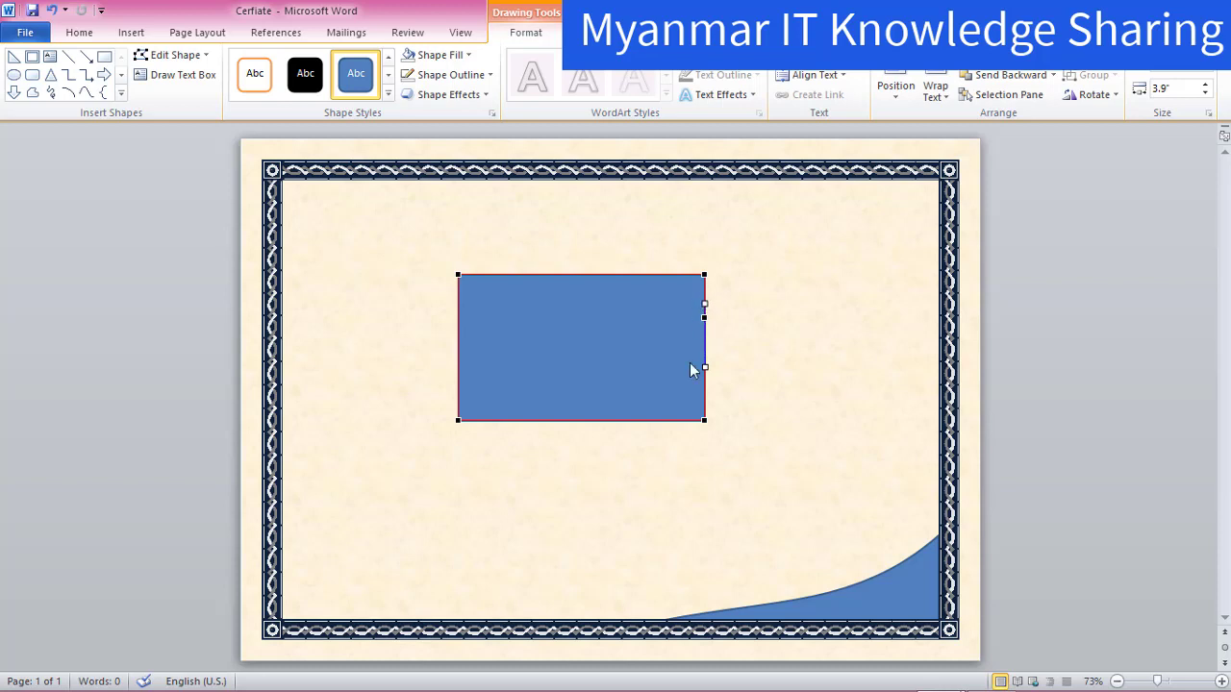
# Step: Delete the top-left and bottom-right corner points so the shape becomes a thin slanted wedge
pyautogui.click(458, 276)
pyautogui.rightClick(458, 276)
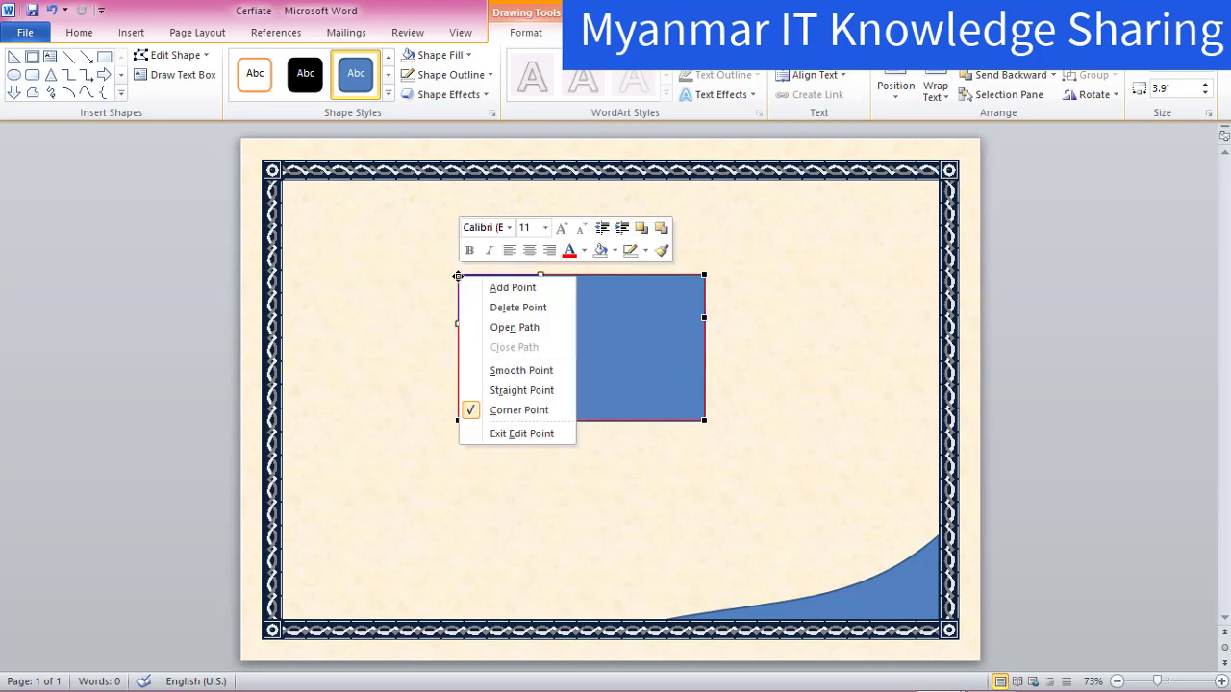
pyautogui.click(485, 306)
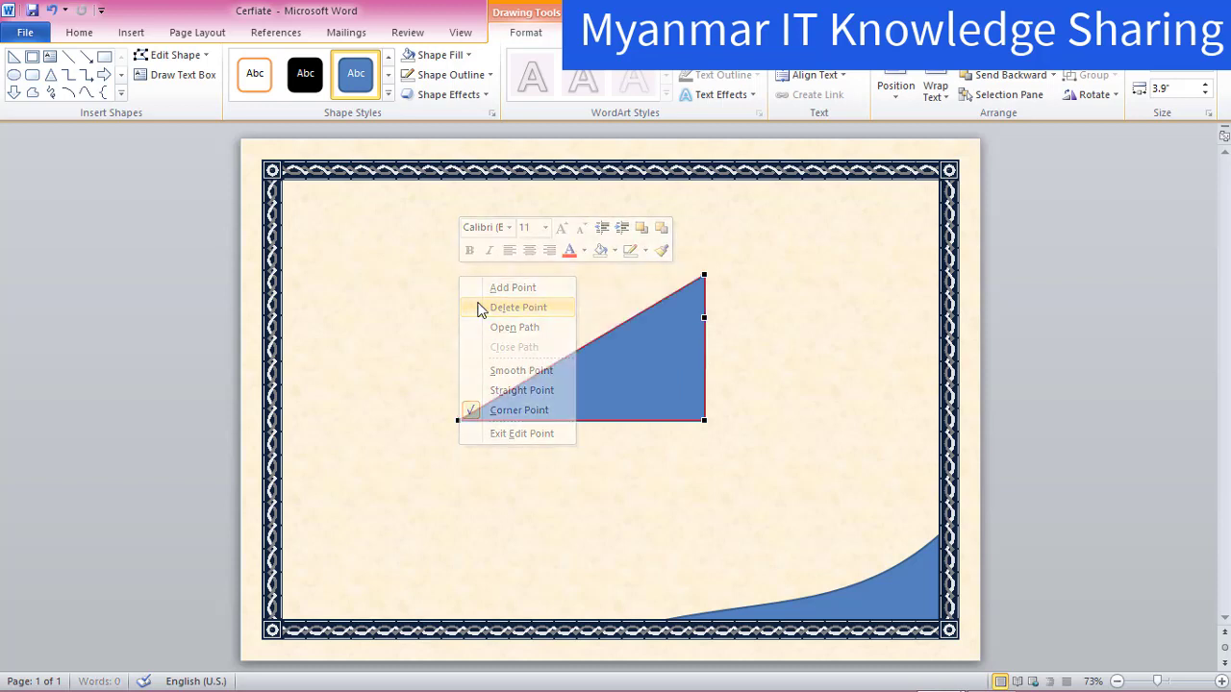
pyautogui.click(457, 420)
pyautogui.rightClick(457, 420)
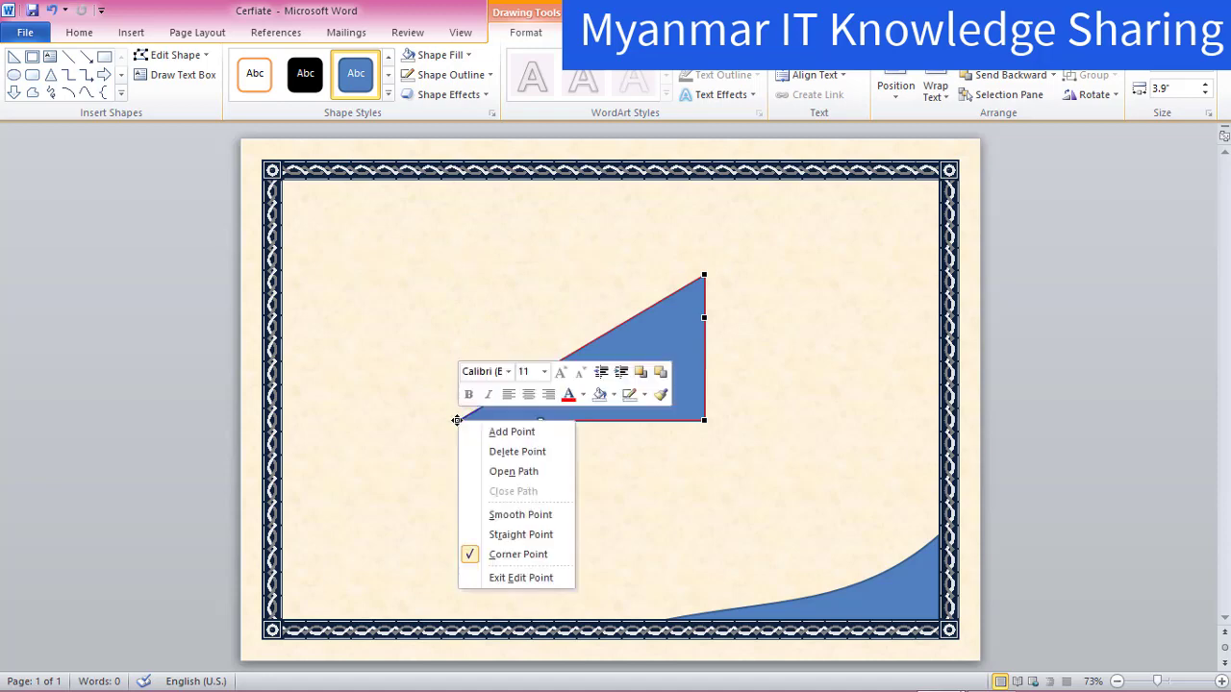
pyautogui.click(495, 434)
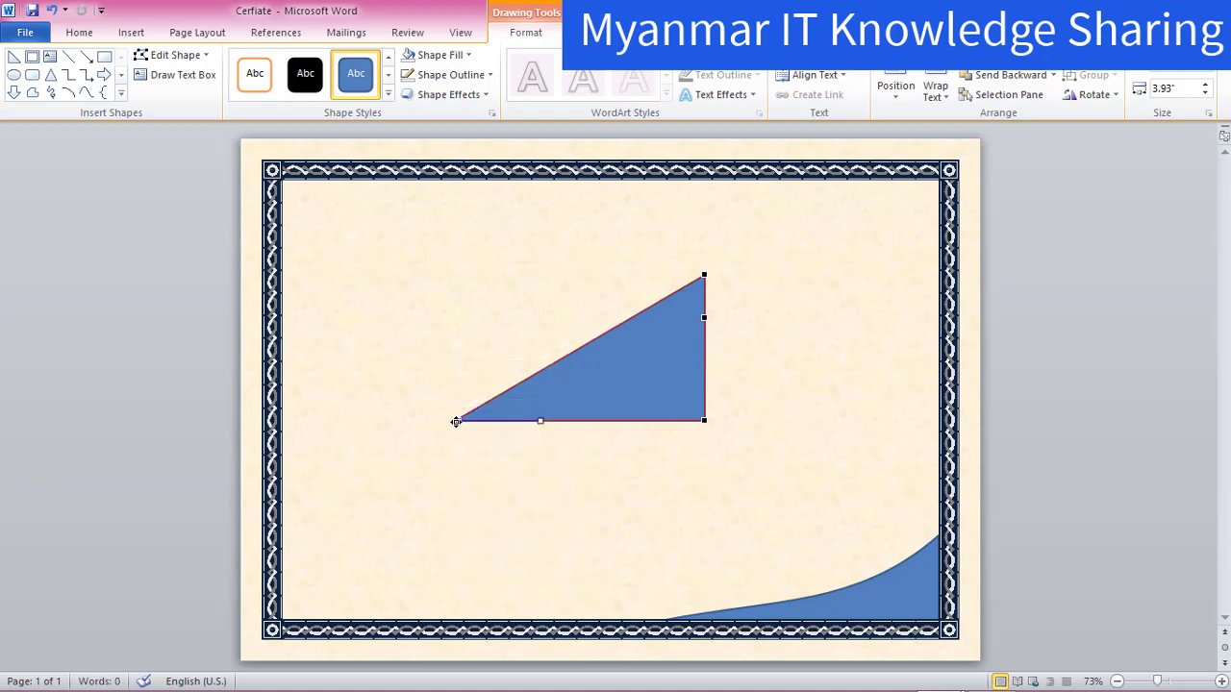
pyautogui.moveTo(459, 421); pyautogui.dragTo(486, 423)
pyautogui.click(702, 419)
pyautogui.rightClick(703, 419)
pyautogui.click(744, 447)
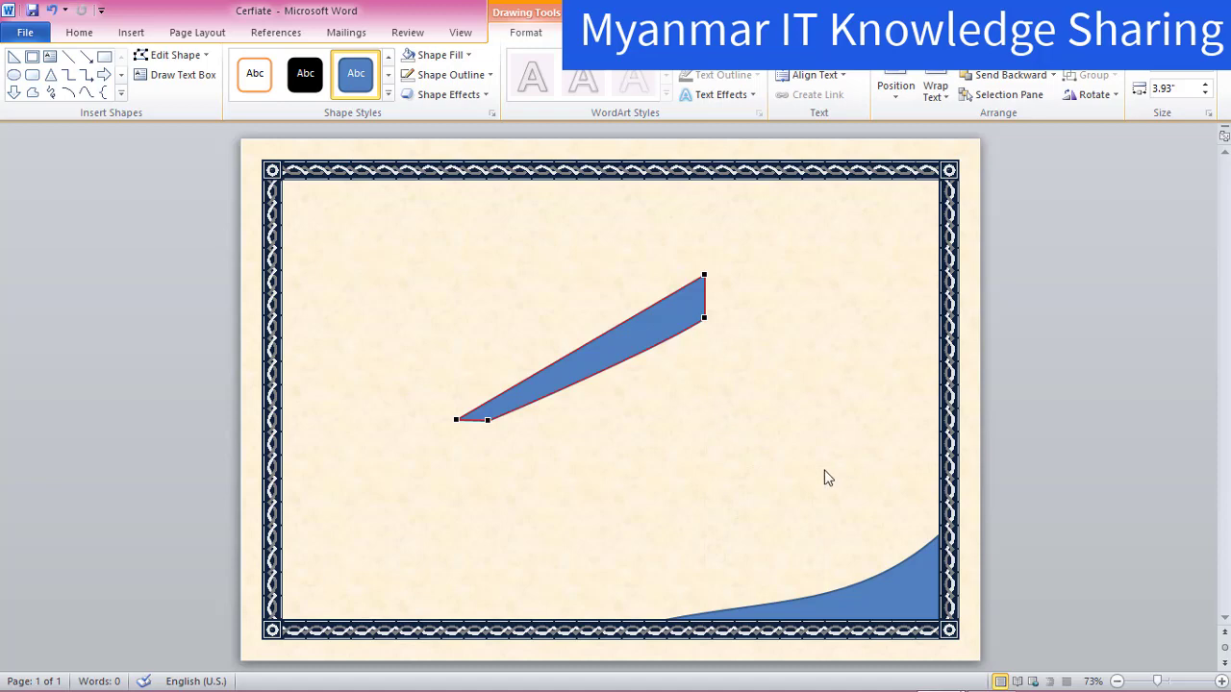
pyautogui.click(480, 294)
pyautogui.click(580, 333)
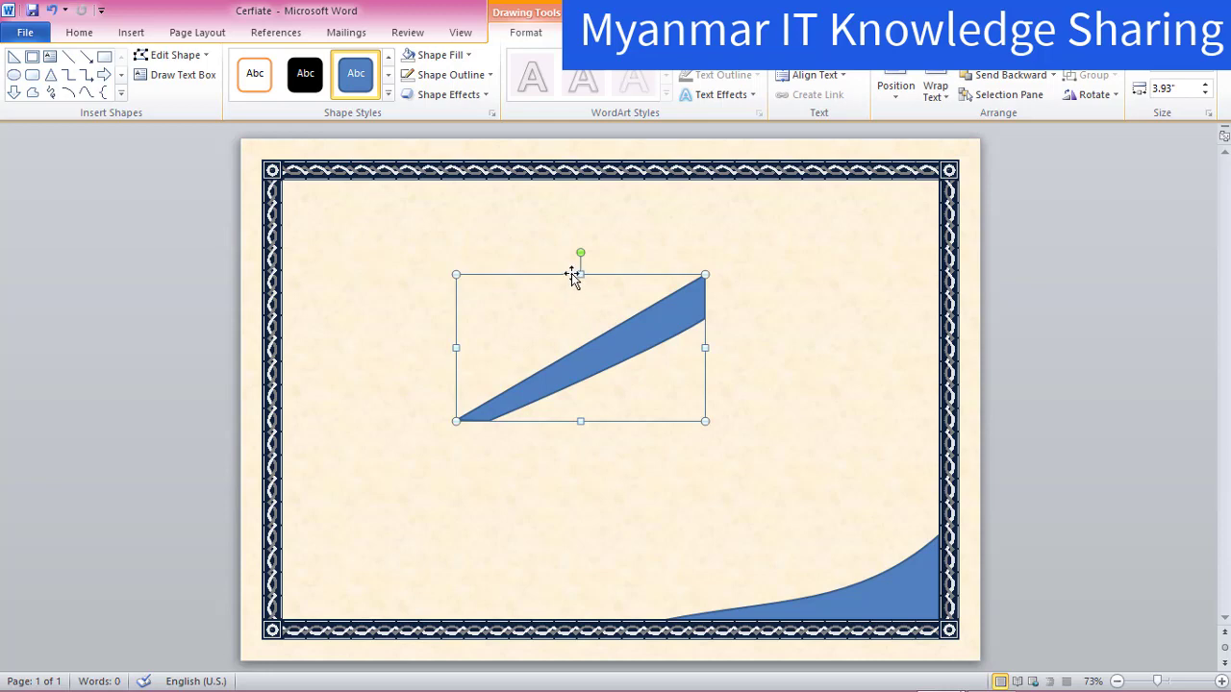
# Step: Move the thin wedge into the bottom-right corner and stretch it taller over the curved wave
pyautogui.moveTo(589, 295)
pyautogui.mouseDown()
pyautogui.moveTo(652, 407)
pyautogui.moveTo(802, 487)
pyautogui.mouseUp()
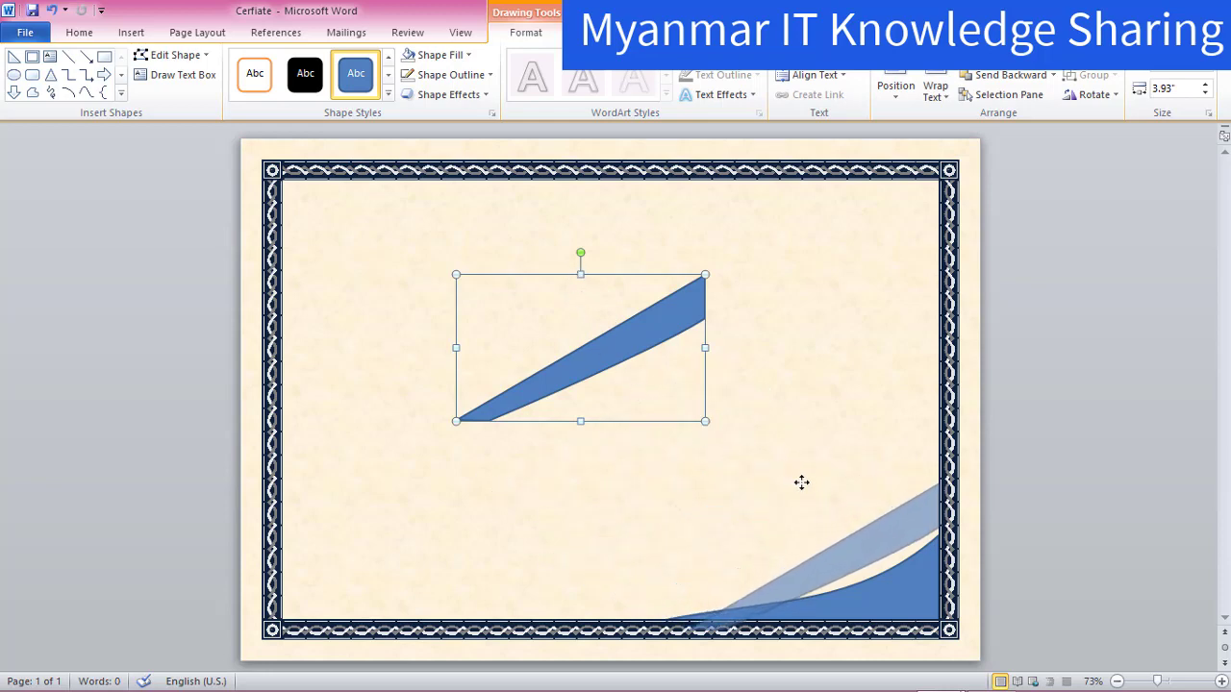
pyautogui.moveTo(802, 488); pyautogui.dragTo(803, 491)
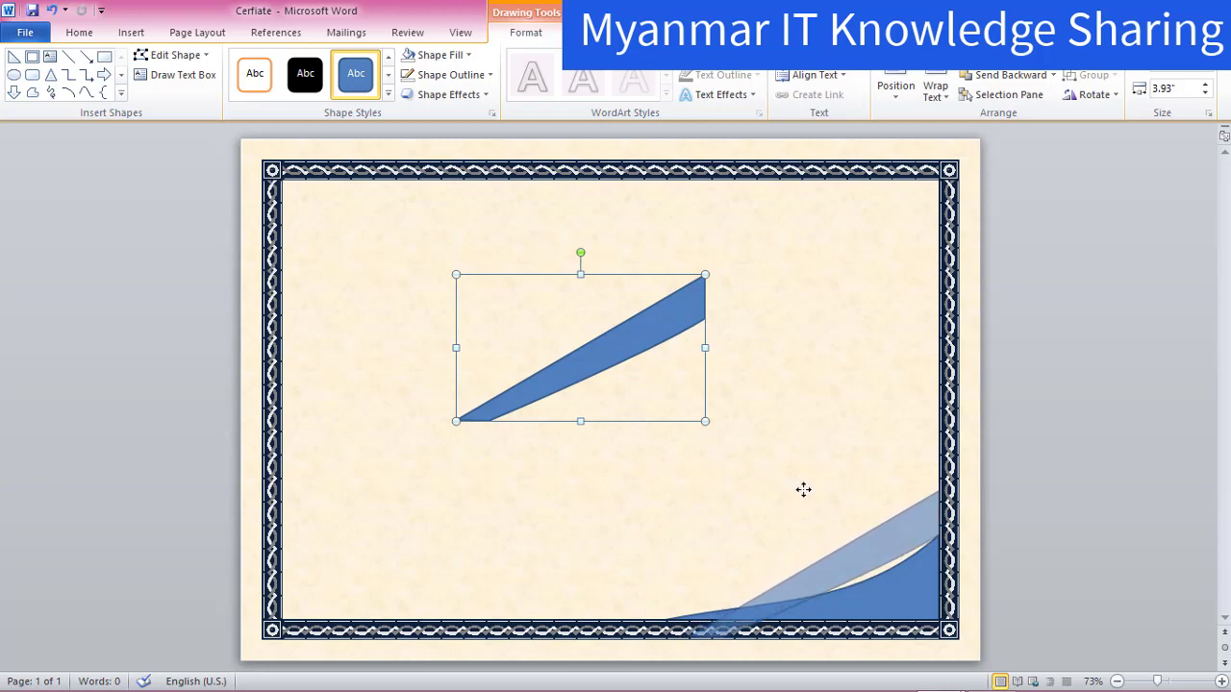
pyautogui.press('Escape')
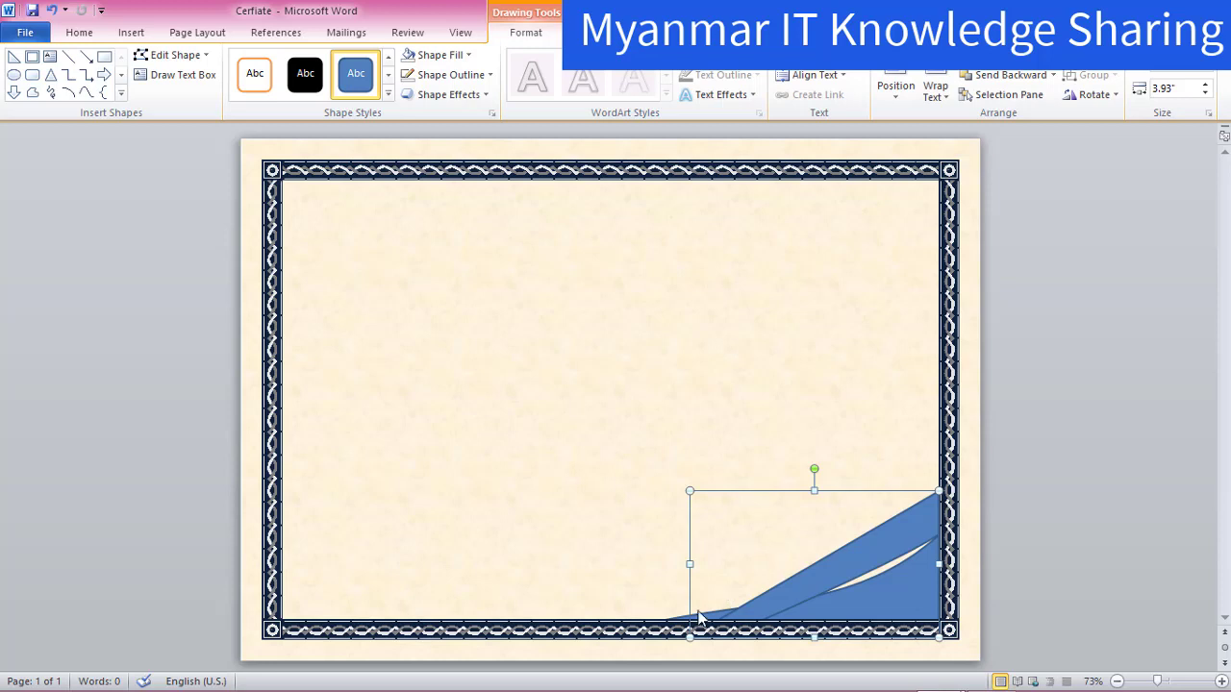
pyautogui.moveTo(673, 632); pyautogui.dragTo(702, 613)
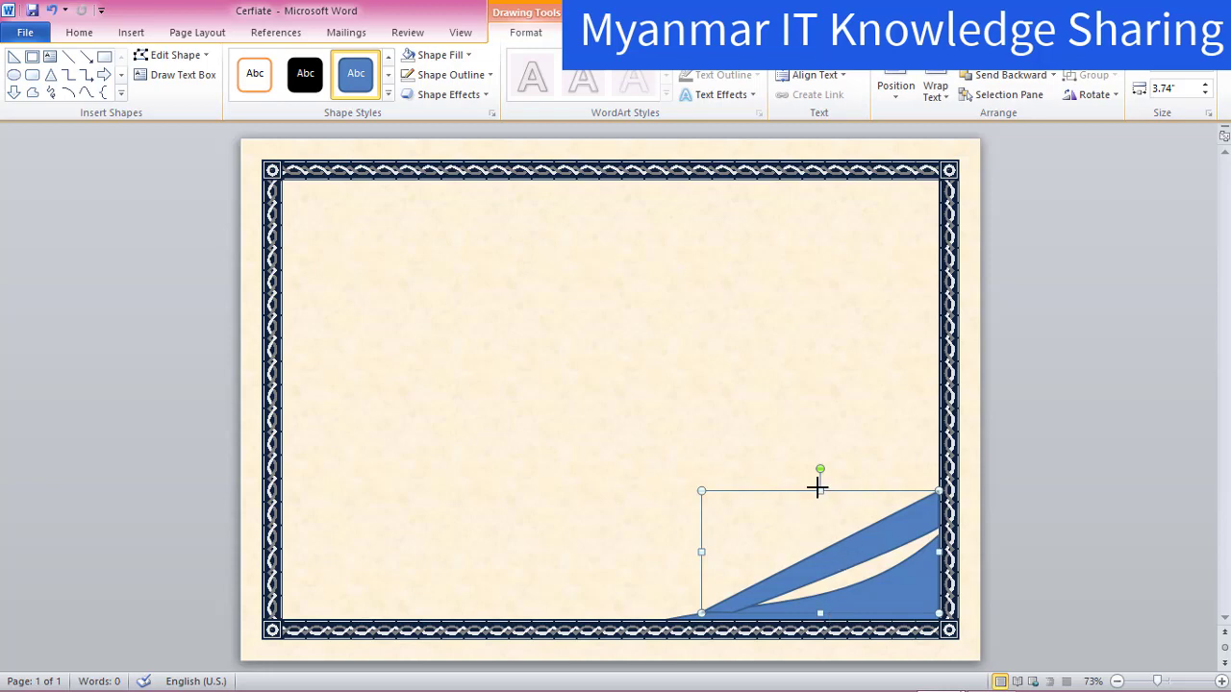
pyautogui.moveTo(818, 490); pyautogui.dragTo(828, 479)
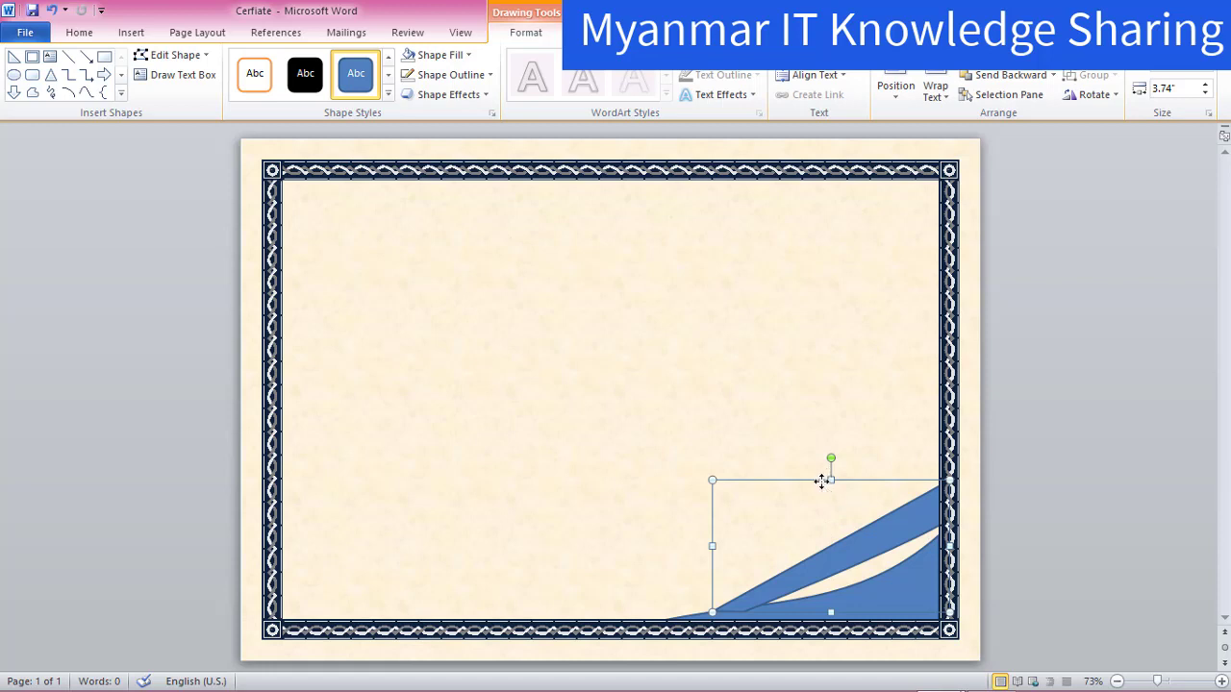
pyautogui.moveTo(821, 481); pyautogui.dragTo(812, 482)
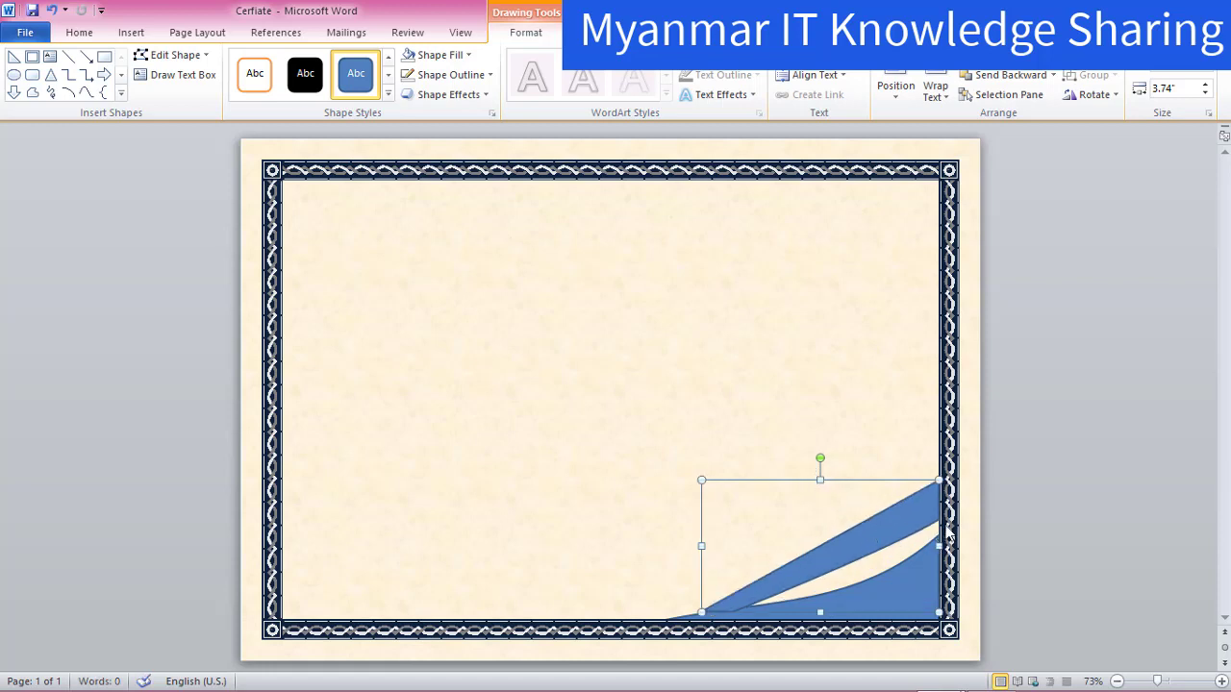
# Step: In Edit Points, lower the wedge's right-border point and curve its inner edge
pyautogui.rightClick(888, 535)
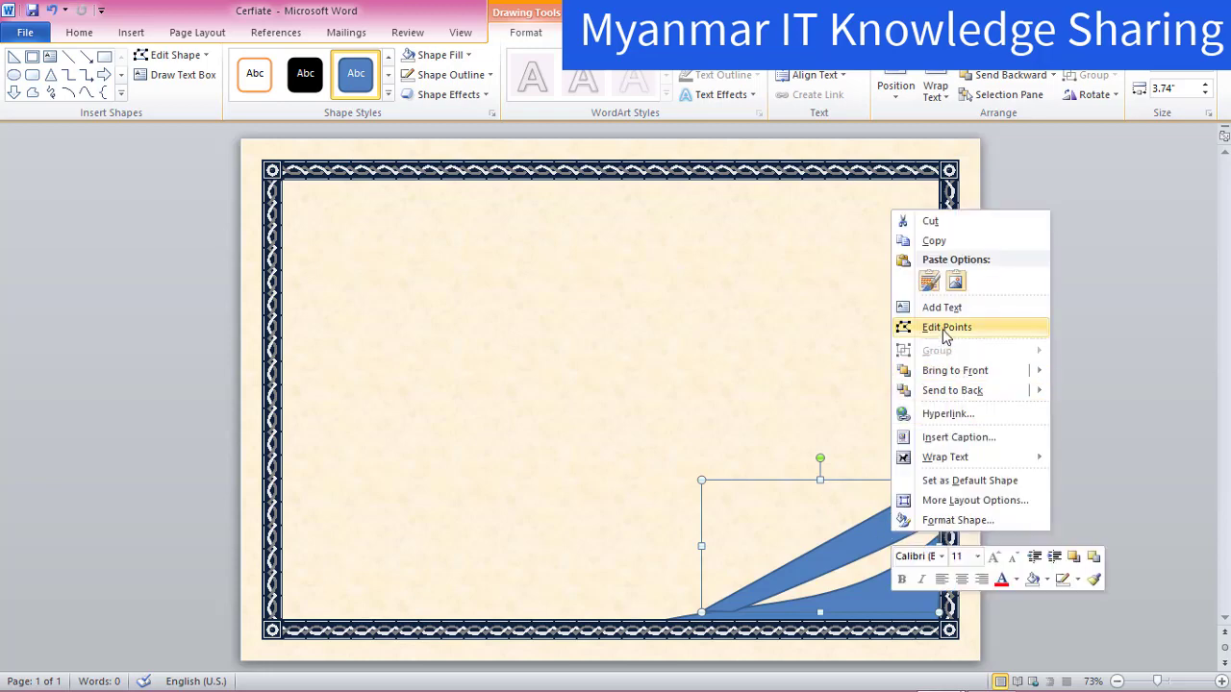
pyautogui.click(909, 327)
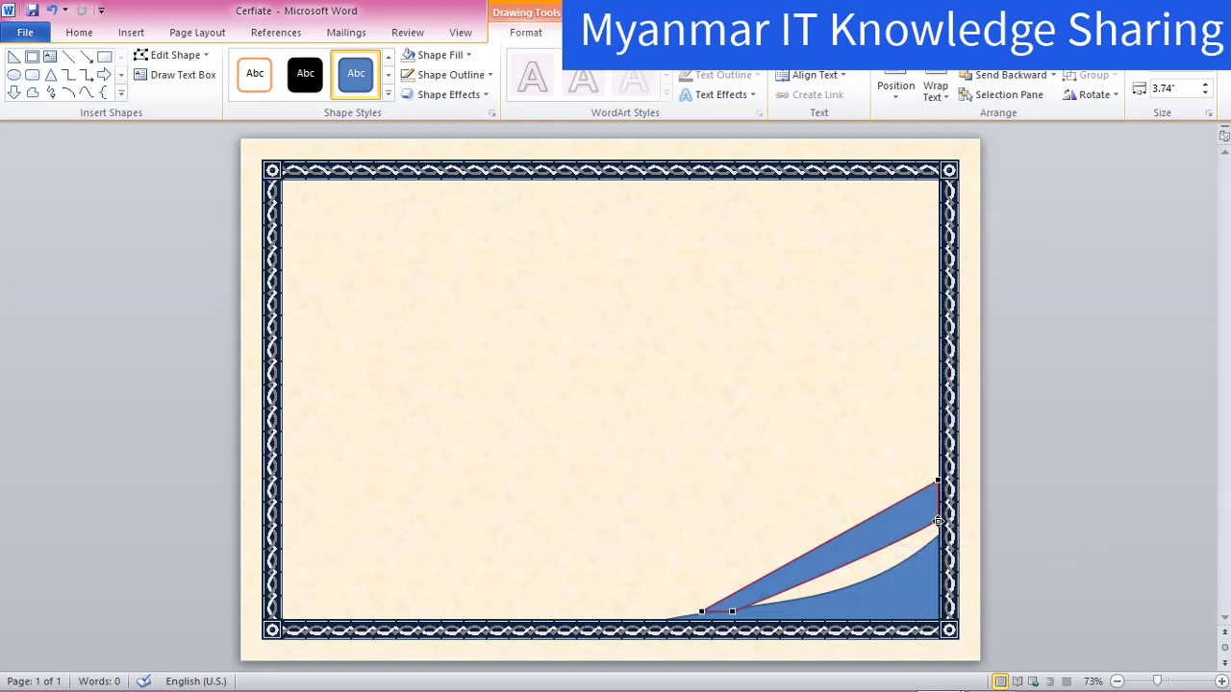
pyautogui.click(937, 519)
pyautogui.moveTo(937, 519); pyautogui.dragTo(937, 535)
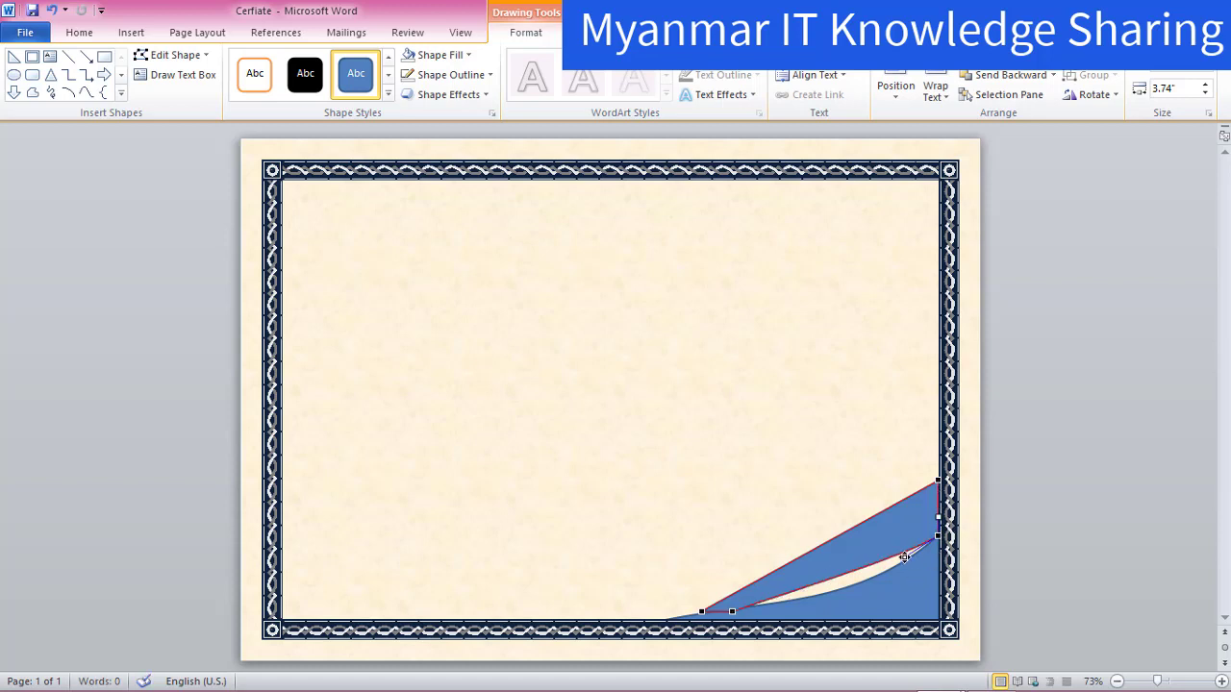
pyautogui.moveTo(903, 558)
pyautogui.mouseDown()
pyautogui.moveTo(920, 574)
pyautogui.moveTo(895, 580)
pyautogui.mouseUp()
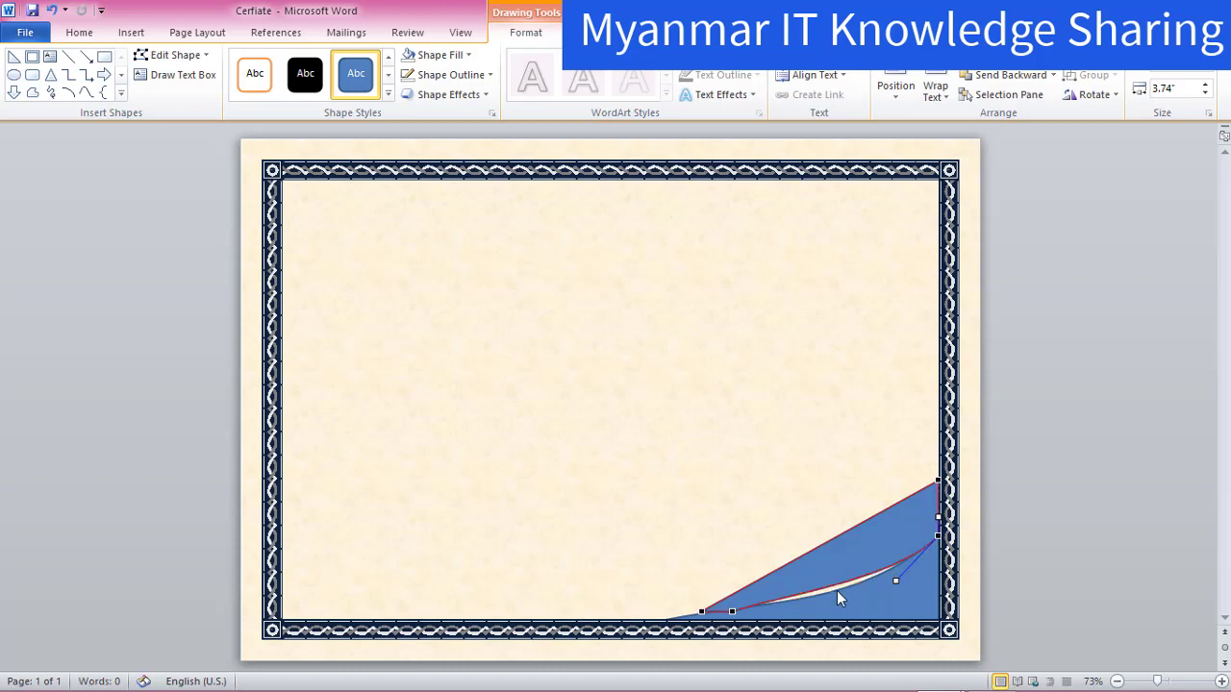
pyautogui.click(729, 610)
pyautogui.moveTo(732, 611)
pyautogui.mouseDown()
pyautogui.moveTo(773, 597)
pyautogui.moveTo(778, 606)
pyautogui.mouseUp()
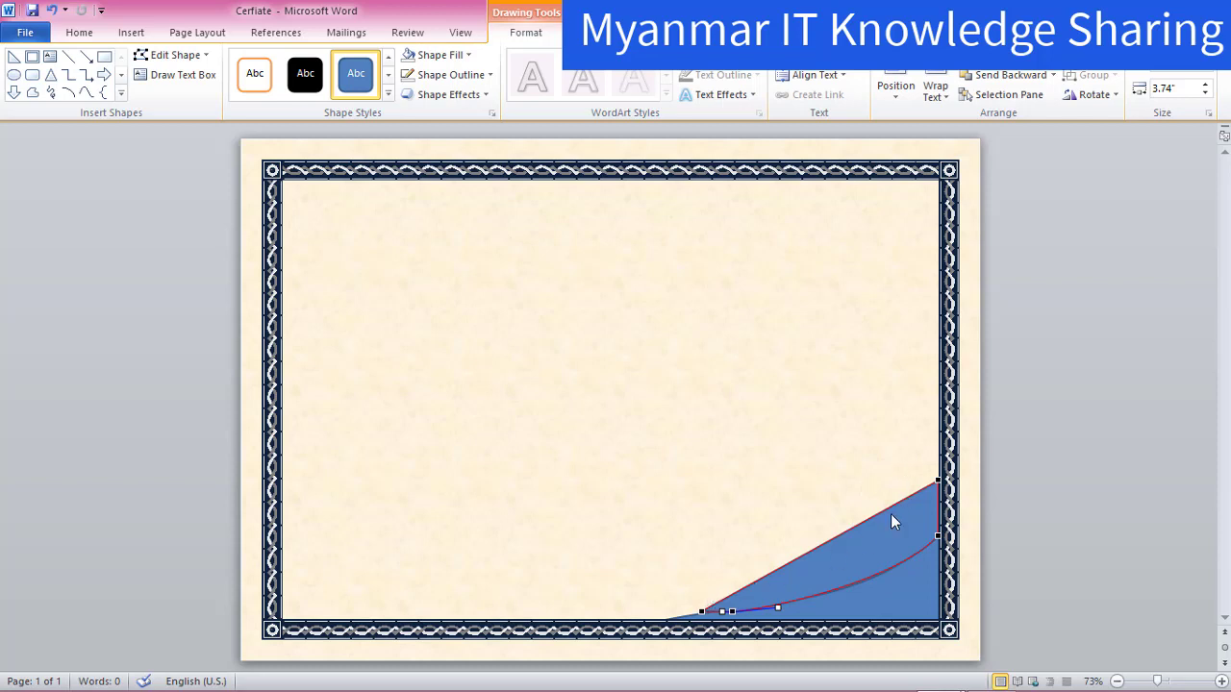
# Step: Bend the wedge's upper edge into a smooth concave sweep, then nudge the wedge down slightly
pyautogui.click(937, 478)
pyautogui.moveTo(937, 478); pyautogui.dragTo(937, 494)
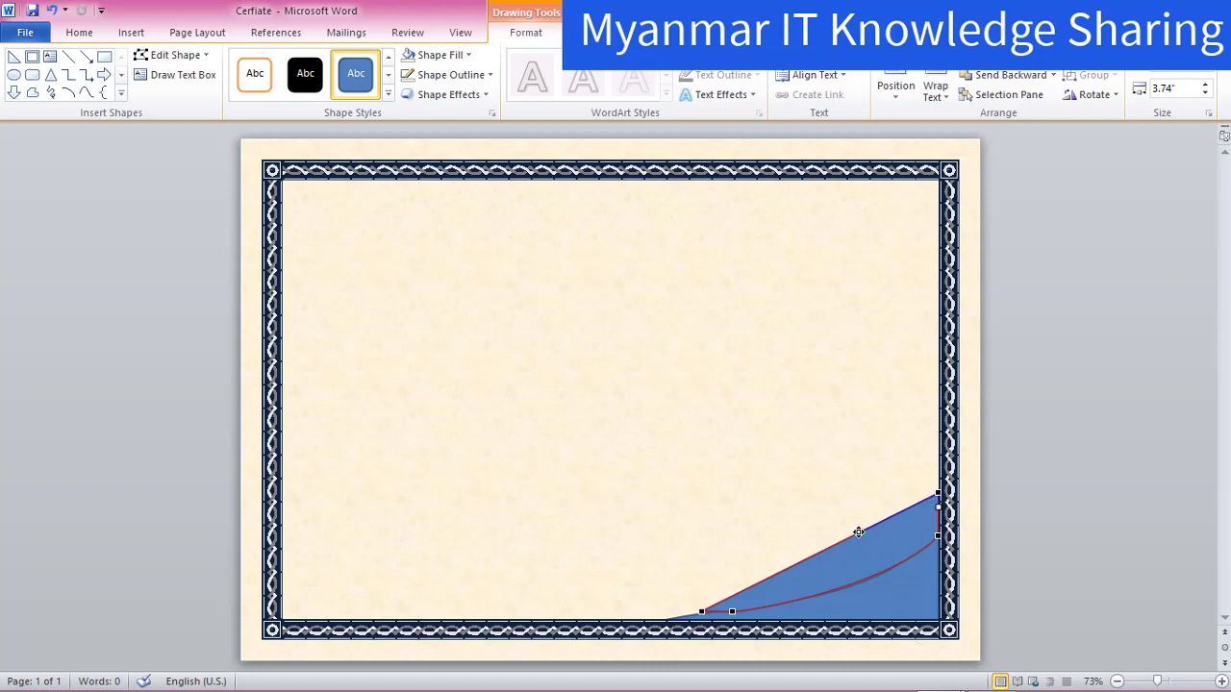
pyautogui.moveTo(858, 532); pyautogui.dragTo(867, 567)
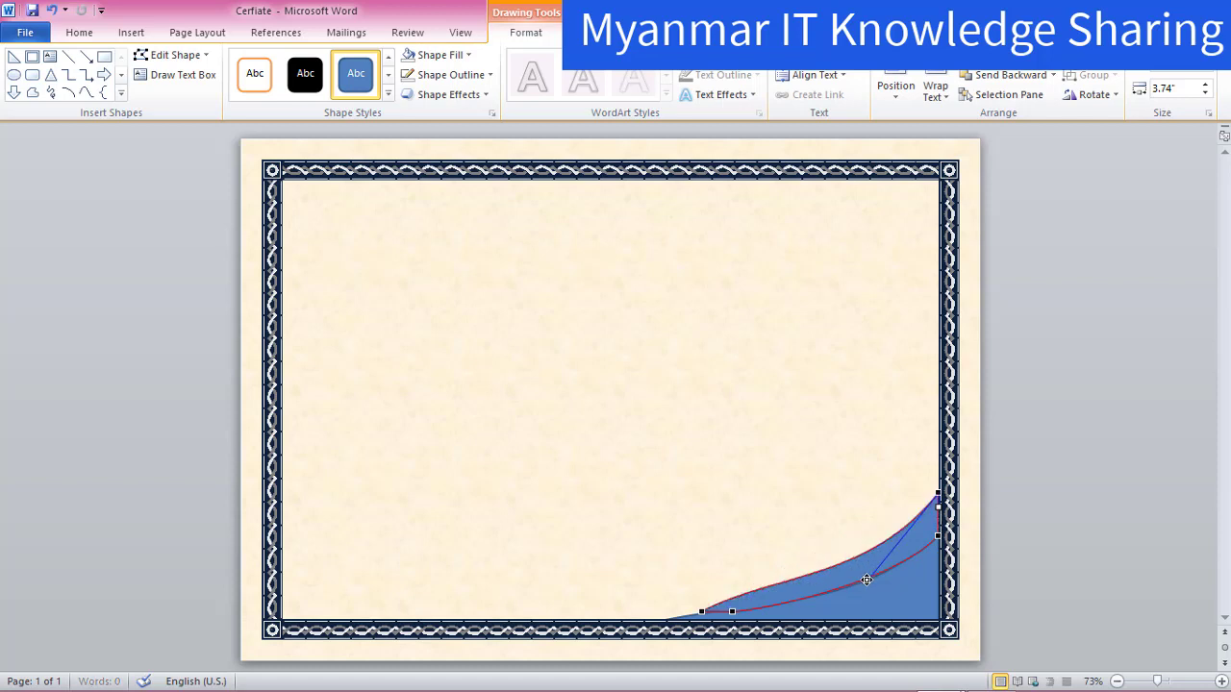
pyautogui.moveTo(867, 567); pyautogui.dragTo(868, 579)
pyautogui.click(703, 611)
pyautogui.moveTo(780, 572)
pyautogui.mouseDown()
pyautogui.moveTo(807, 581)
pyautogui.moveTo(807, 571)
pyautogui.mouseUp()
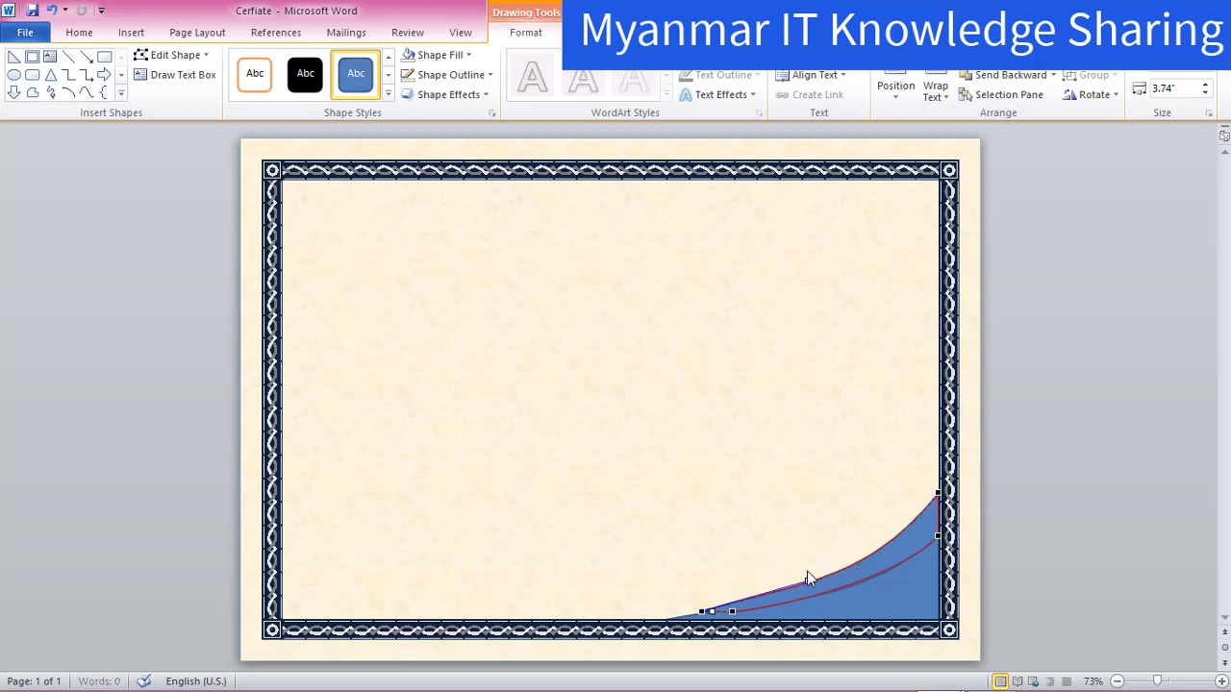
pyautogui.click(774, 521)
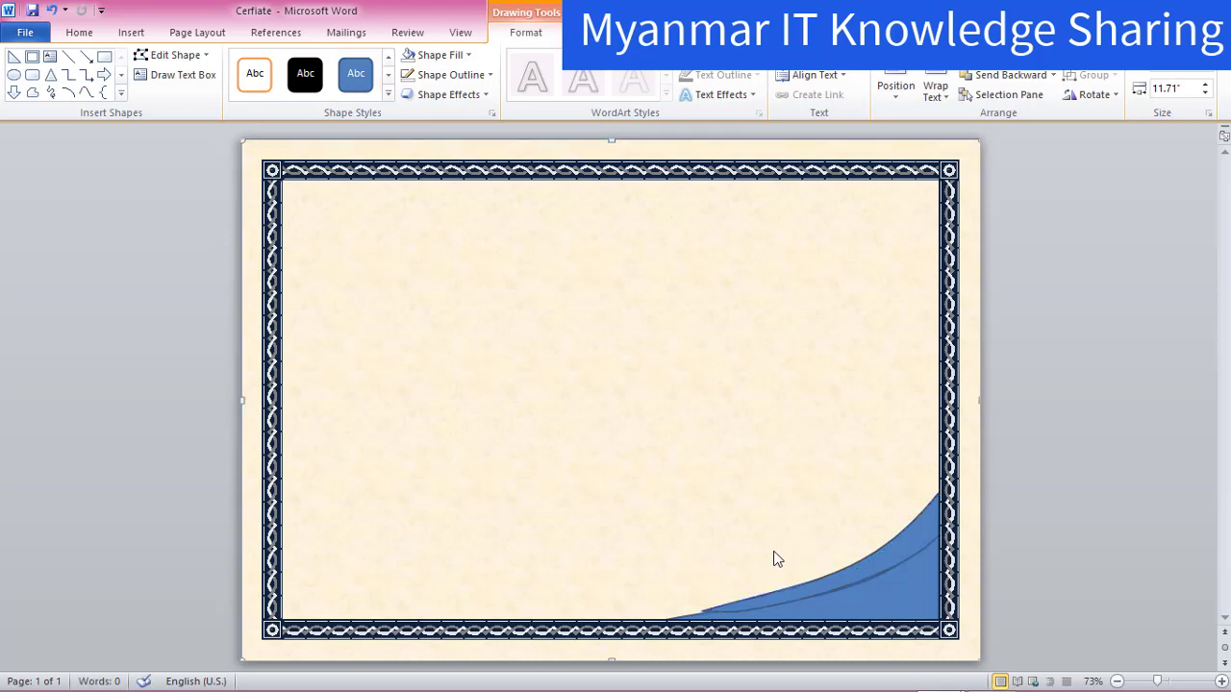
pyautogui.click(856, 568)
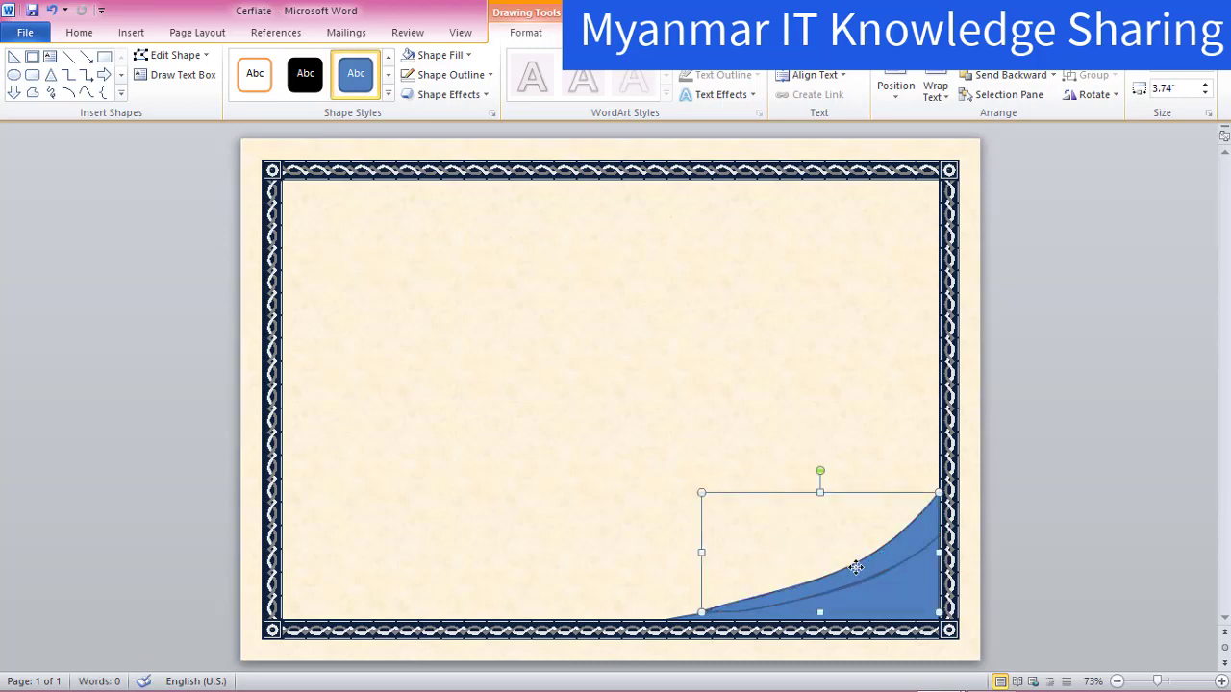
pyautogui.press('Down')
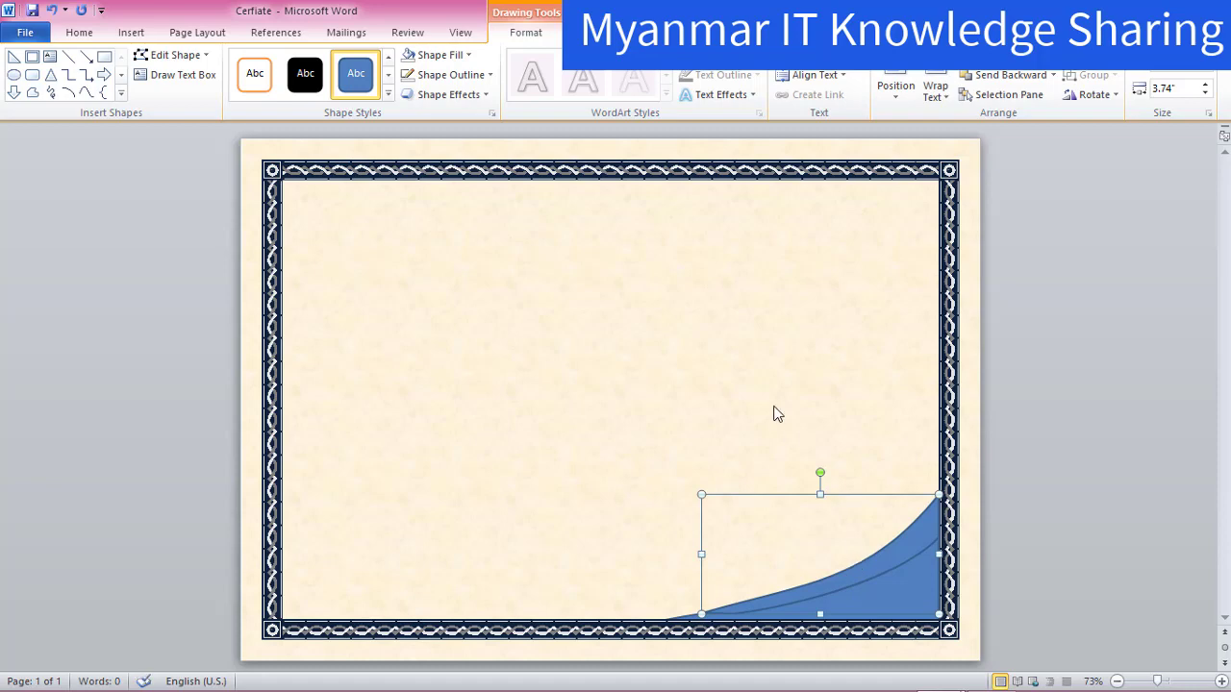
pyautogui.click(773, 406)
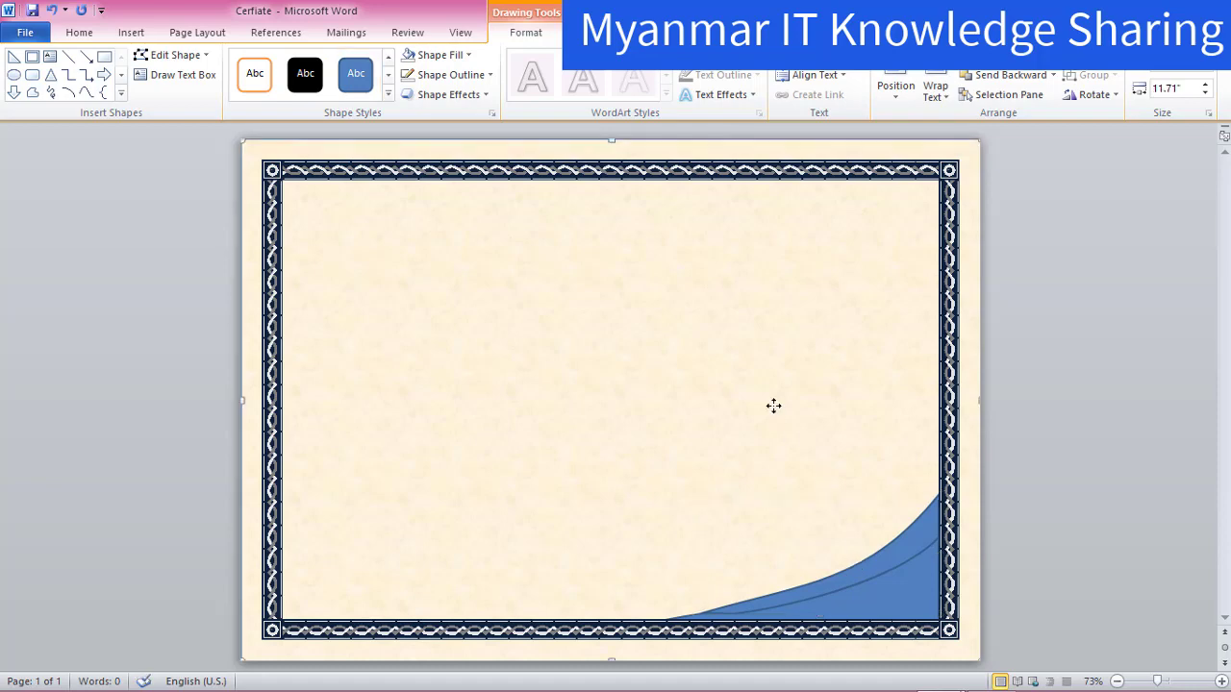
# Step: Draw a rectangle mid-page and add a point lower down its right edge
pyautogui.click(105, 57)
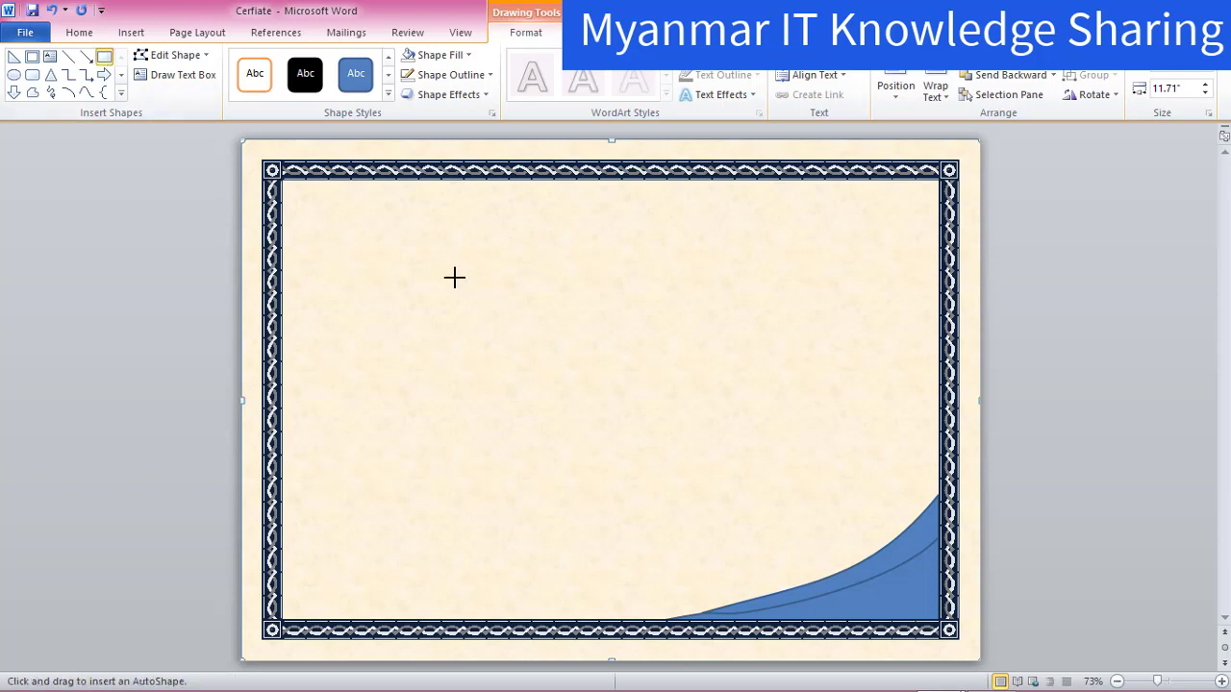
pyautogui.moveTo(454, 278); pyautogui.dragTo(719, 417)
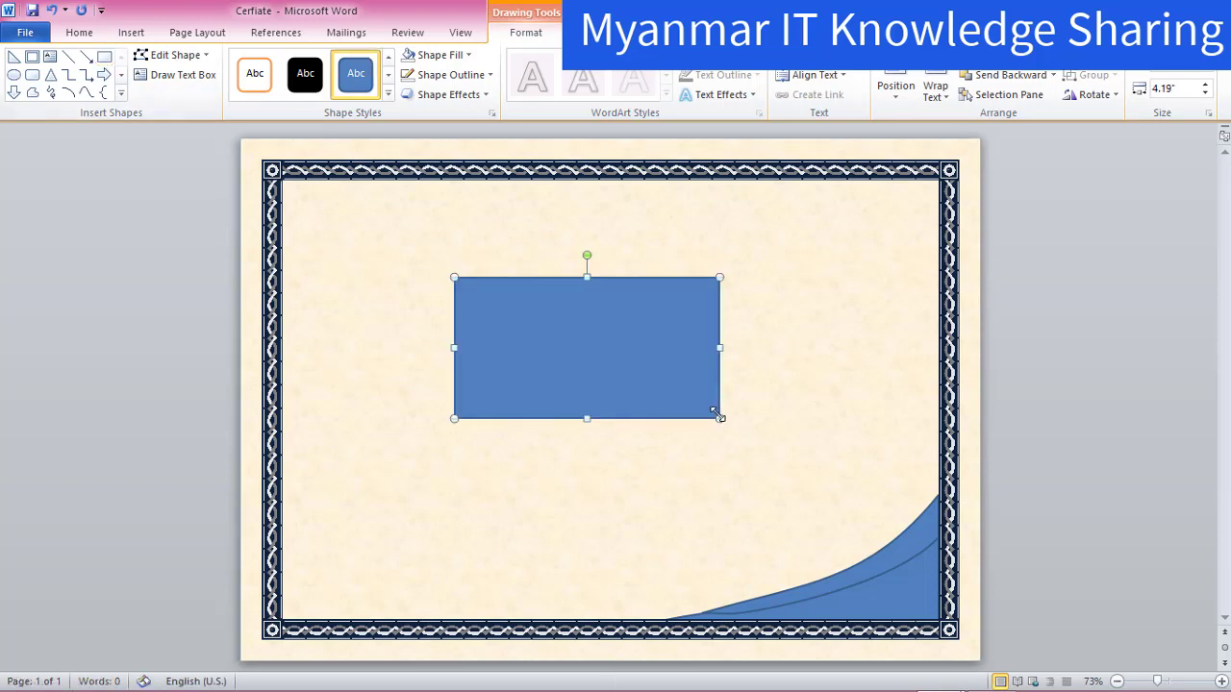
pyautogui.rightClick(676, 356)
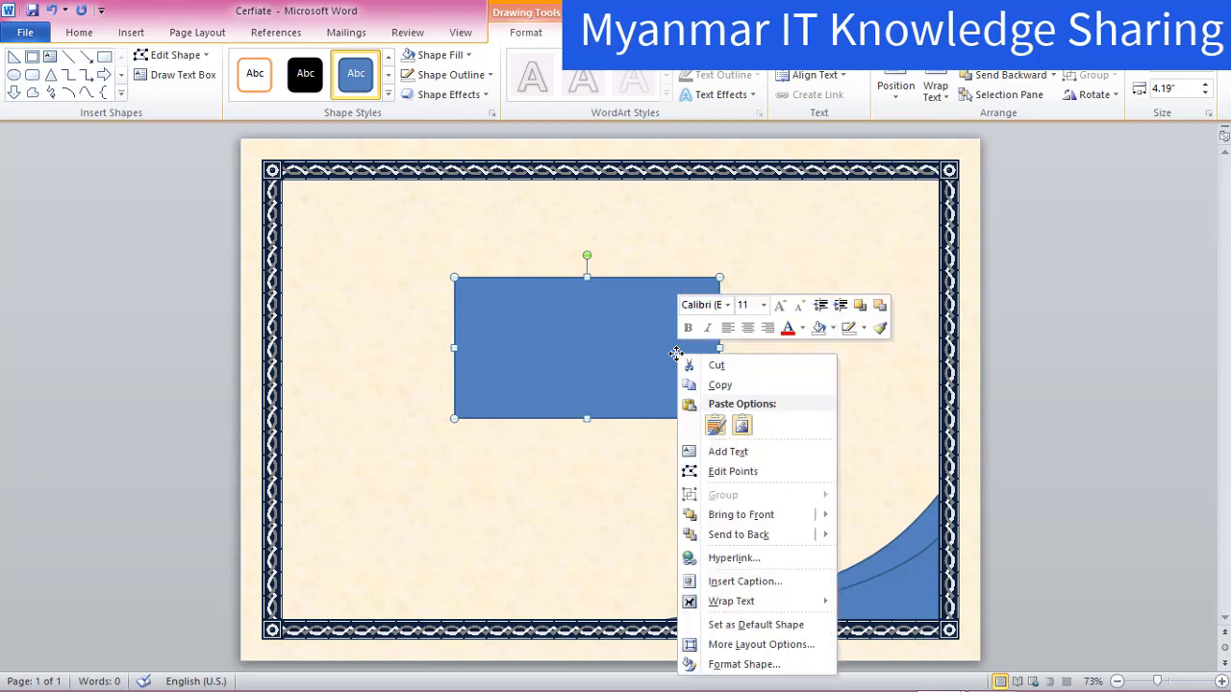
pyautogui.click(713, 471)
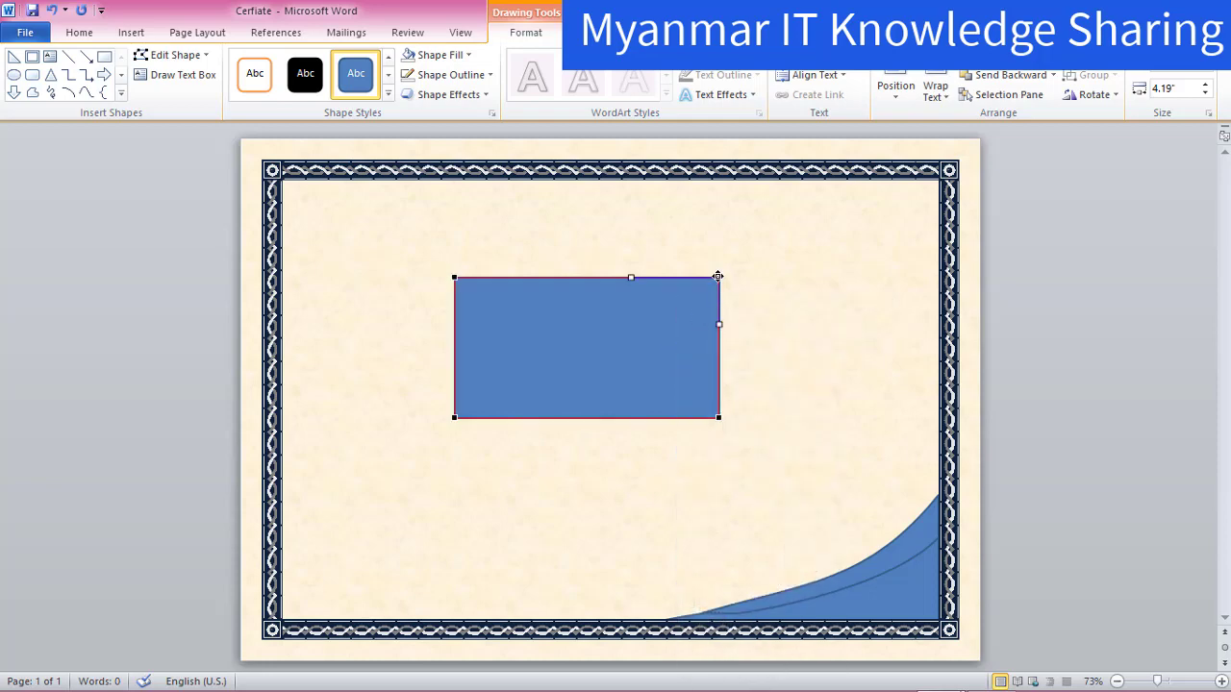
pyautogui.rightClick(717, 277)
pyautogui.click(736, 286)
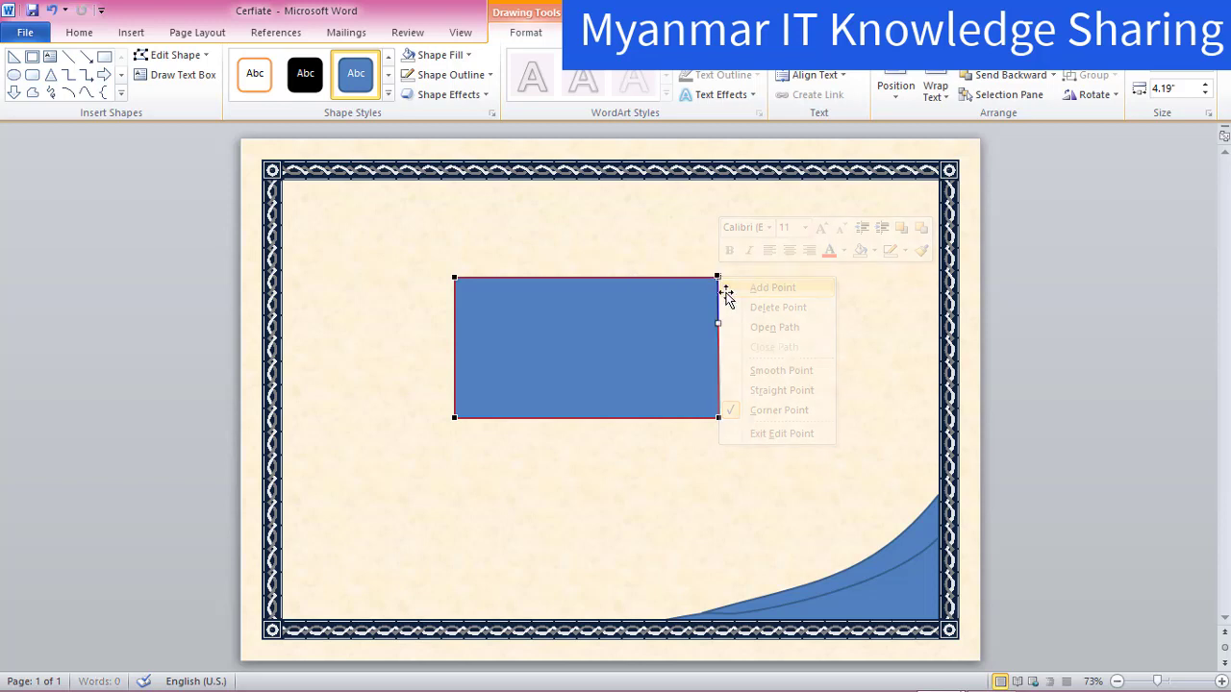
pyautogui.moveTo(717, 277); pyautogui.dragTo(717, 319)
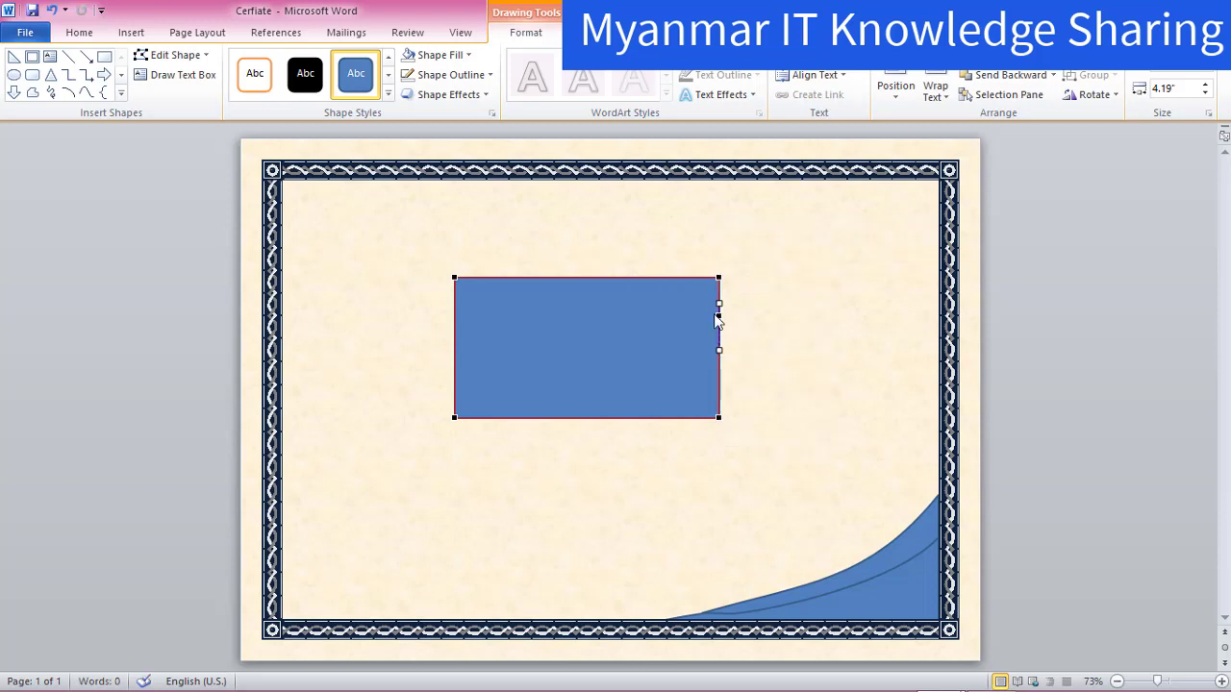
# Step: Delete the rectangle's top-left corner point, turning it into a triangle
pyautogui.click(454, 278)
pyautogui.rightClick(454, 278)
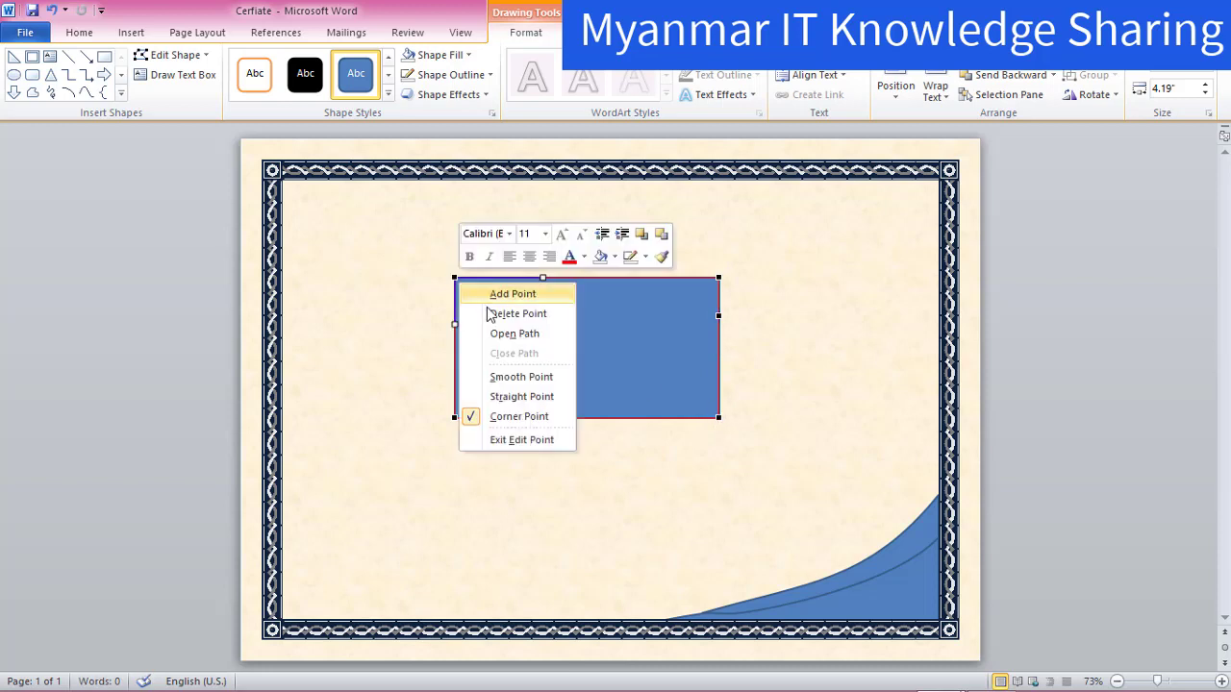
pyautogui.click(491, 314)
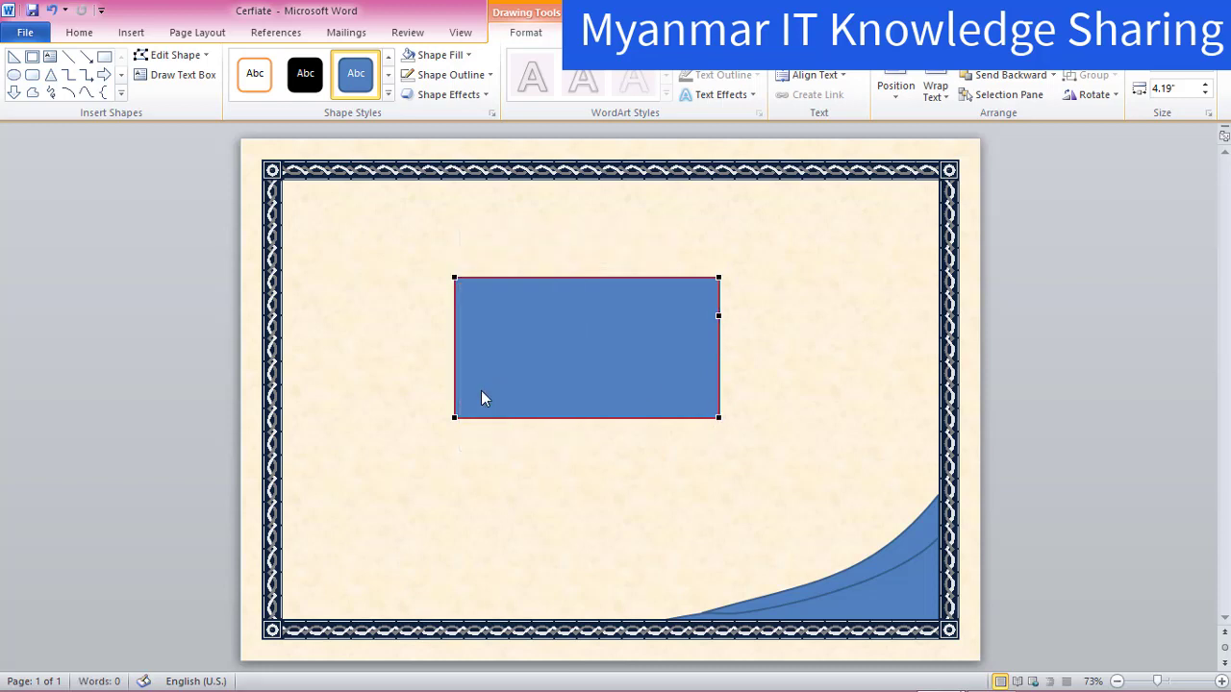
pyautogui.rightClick(453, 278)
pyautogui.click(484, 310)
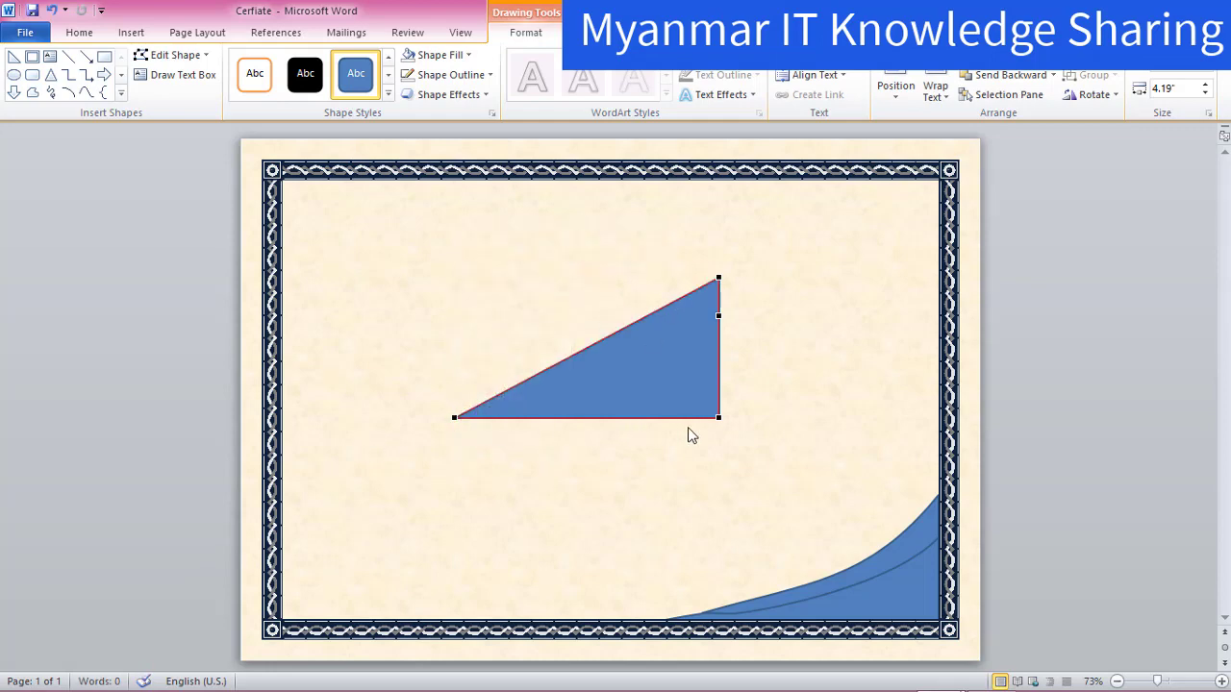
# Step: Add a point at the left corner and delete the bottom-right corner, leaving a thin sliver
pyautogui.click(453, 416)
pyautogui.rightClick(452, 417)
pyautogui.click(485, 427)
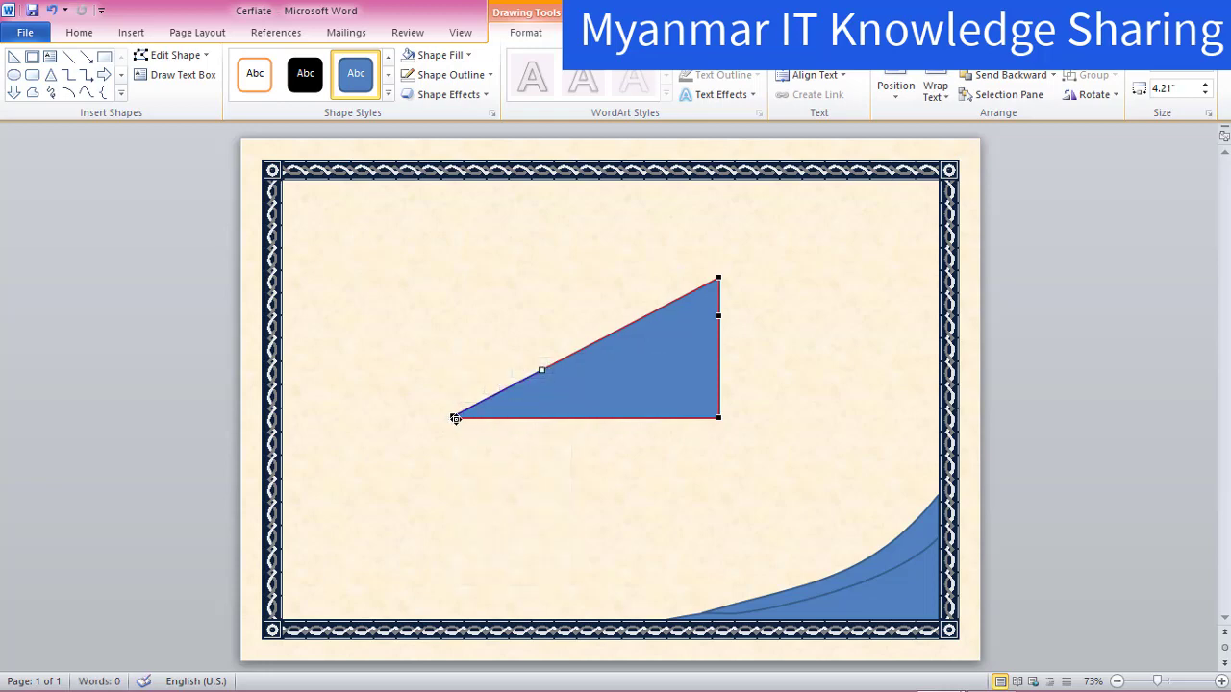
pyautogui.click(455, 419)
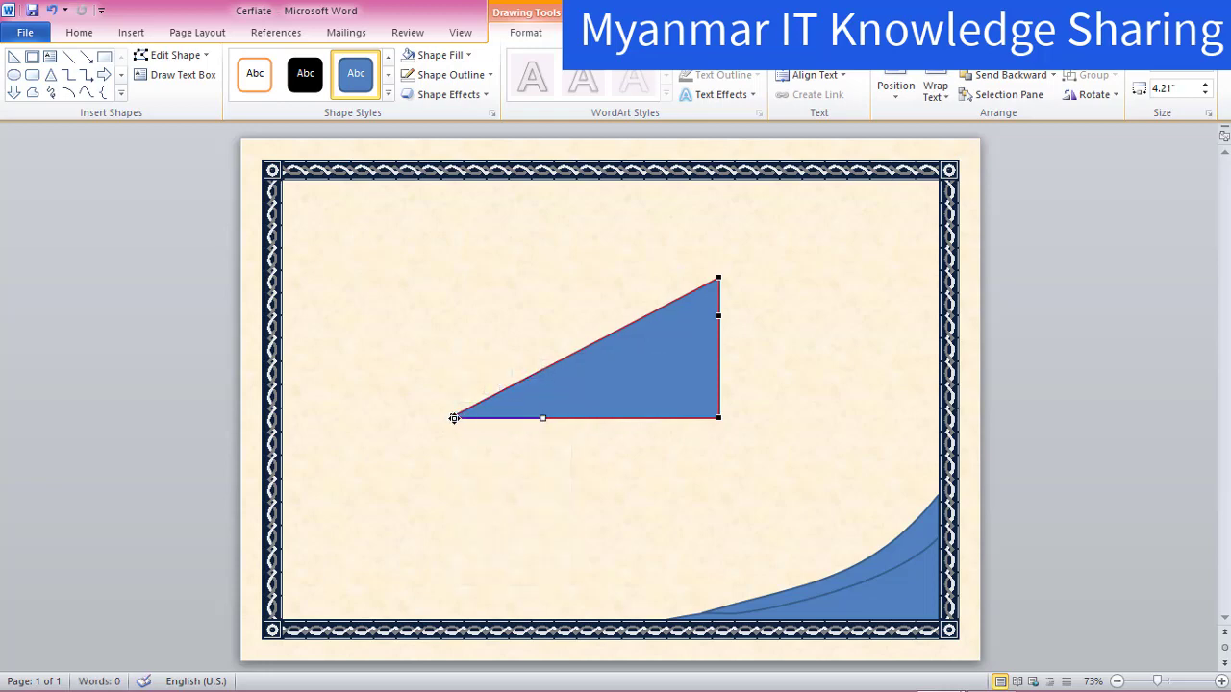
pyautogui.click(717, 419)
pyautogui.rightClick(716, 418)
pyautogui.click(731, 448)
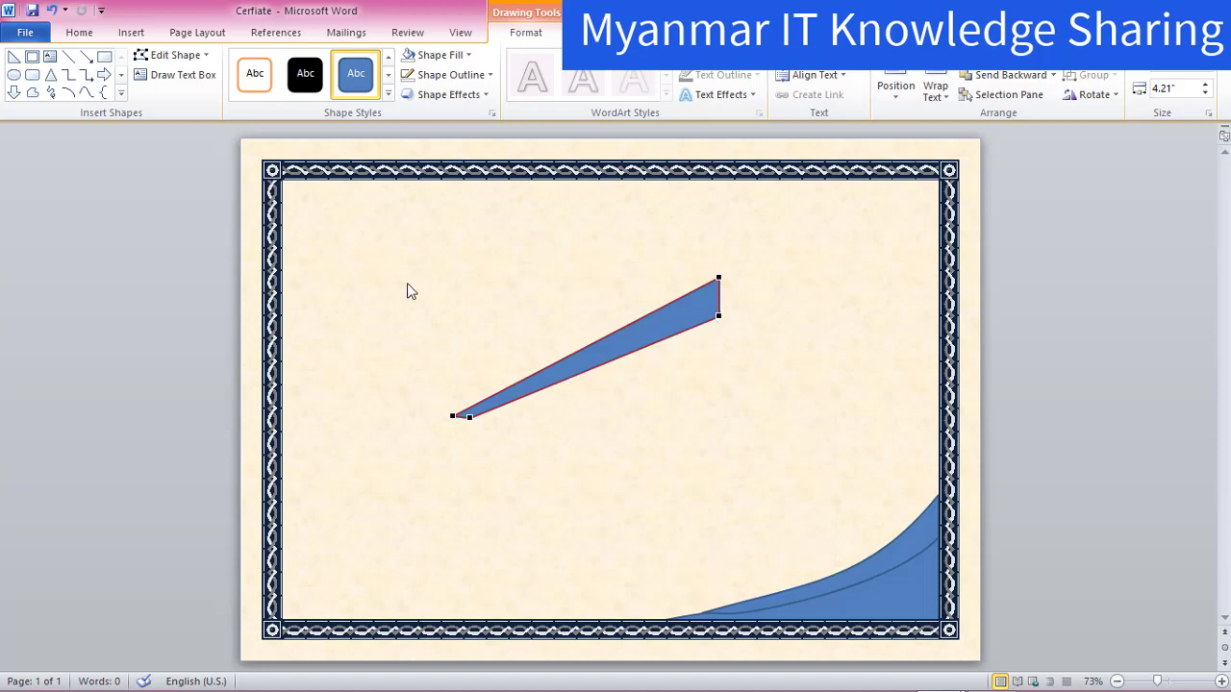
# Step: Move the sliver above the corner wave, narrow it to 3.34" and extend its bottom toward the border
pyautogui.click(625, 355)
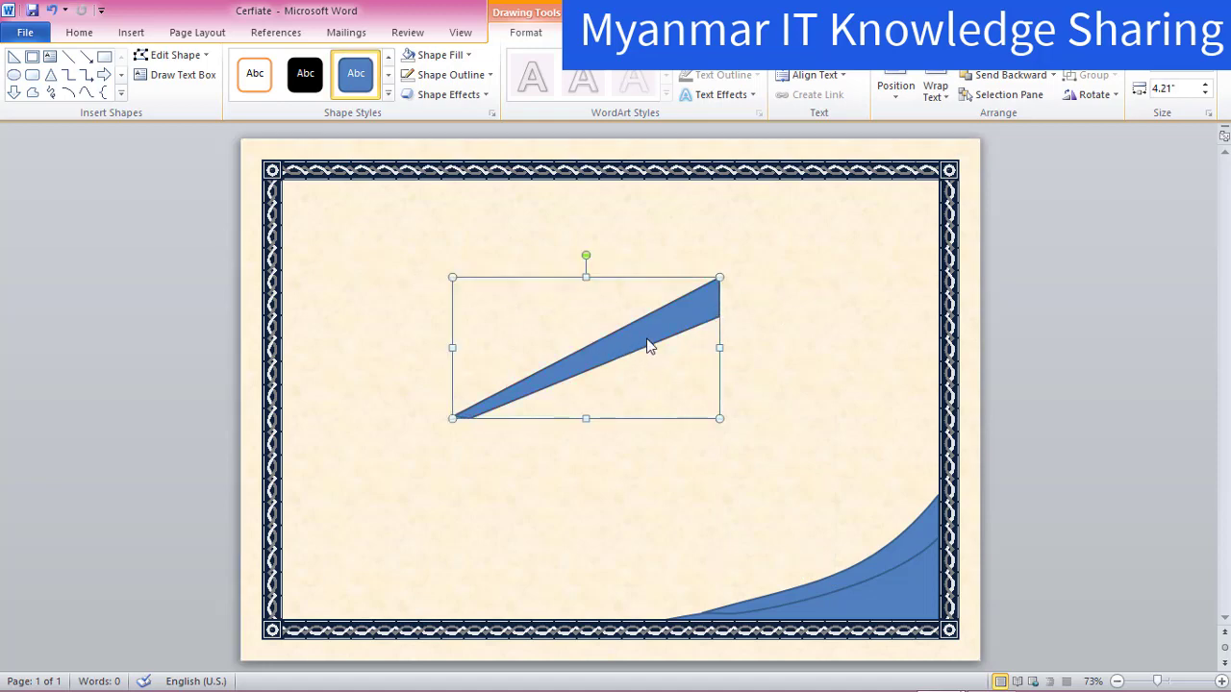
pyautogui.moveTo(581, 279); pyautogui.dragTo(782, 441)
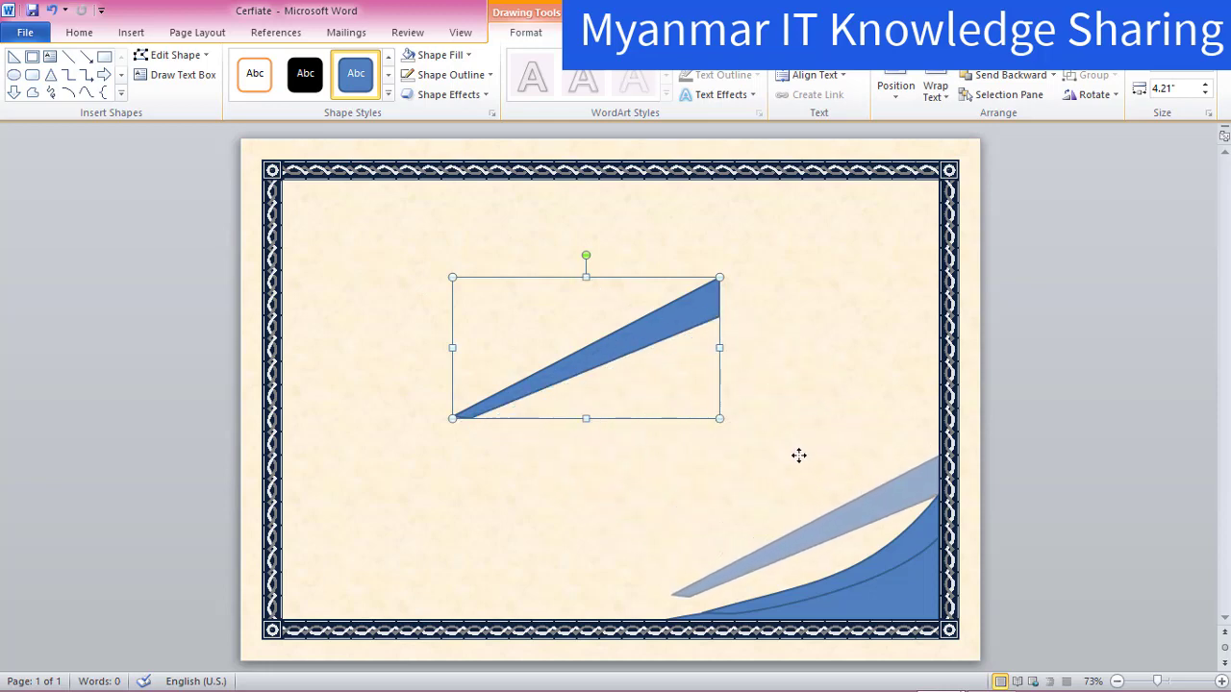
pyautogui.moveTo(781, 441); pyautogui.dragTo(799, 454)
pyautogui.hotkey('ctrl', 'z')
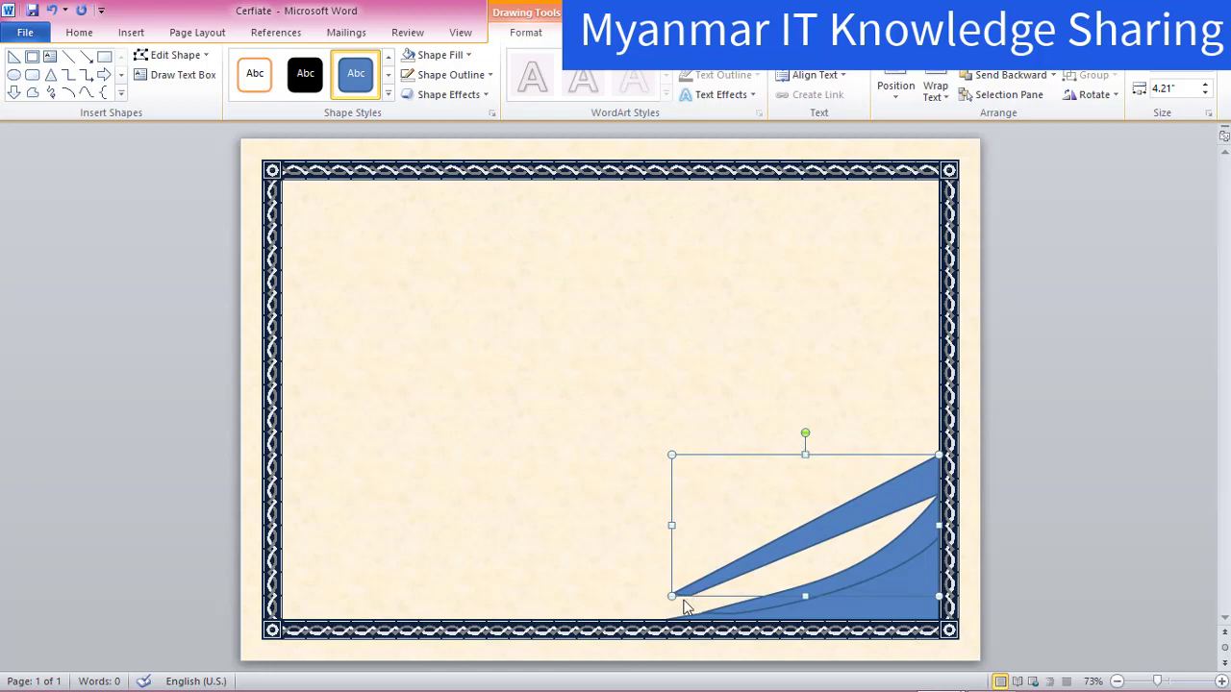
pyautogui.moveTo(671, 525); pyautogui.dragTo(727, 526)
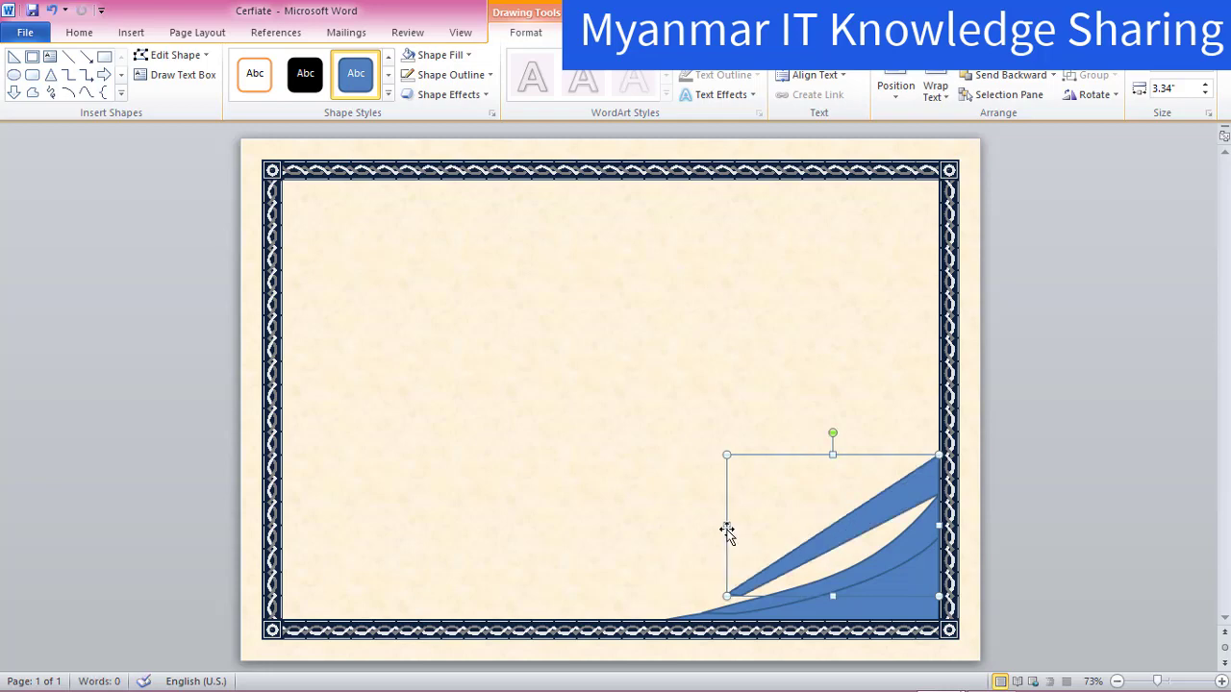
pyautogui.moveTo(833, 598); pyautogui.dragTo(832, 603)
pyautogui.moveTo(832, 603); pyautogui.dragTo(833, 600)
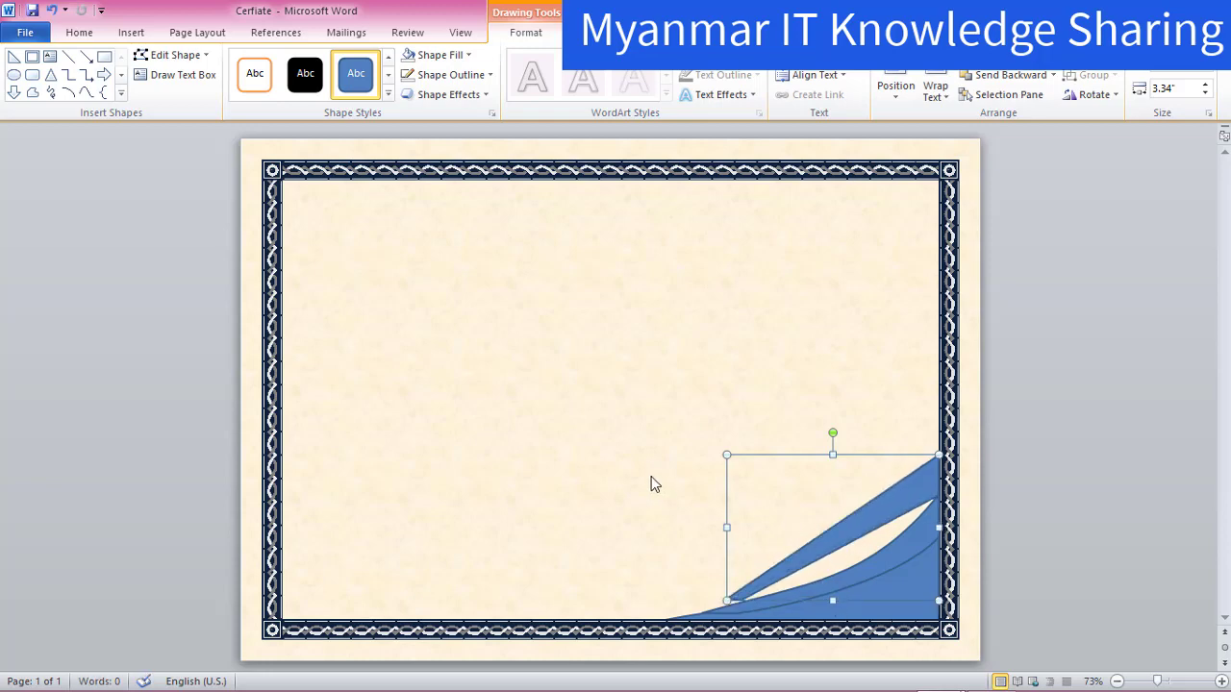
# Step: Use Edit Points to lower the sliver's left point onto the border and curve its lower edge
pyautogui.rightClick(844, 512)
pyautogui.click(895, 303)
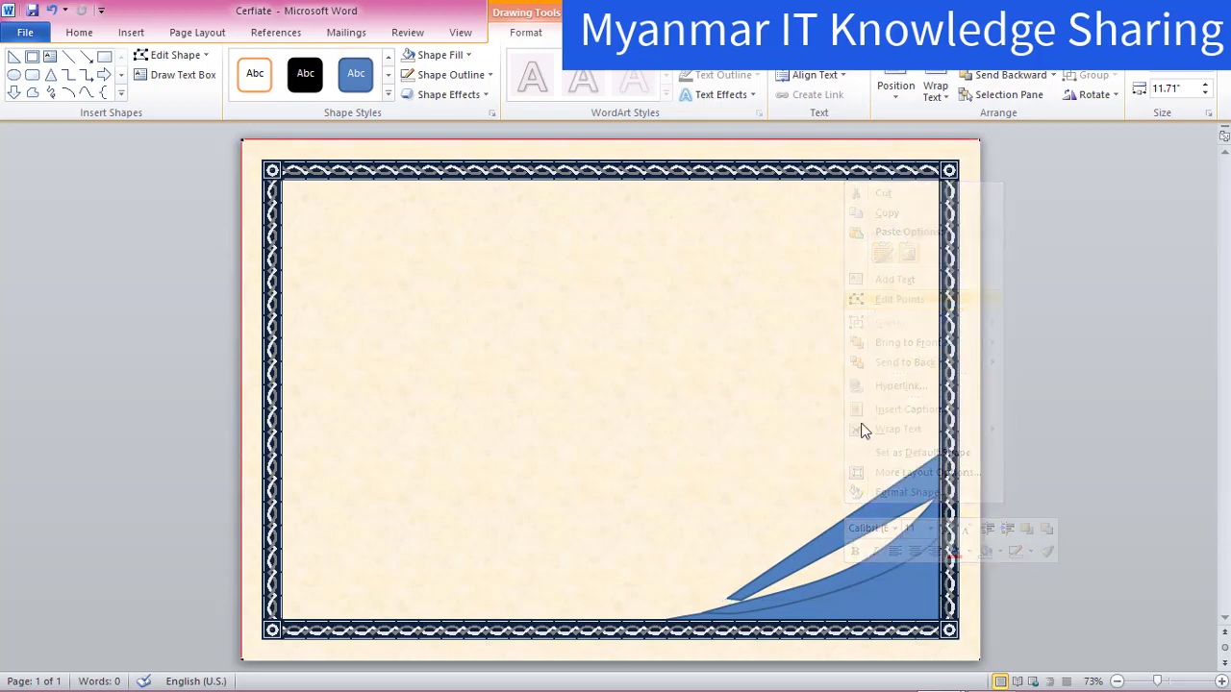
pyautogui.click(876, 528)
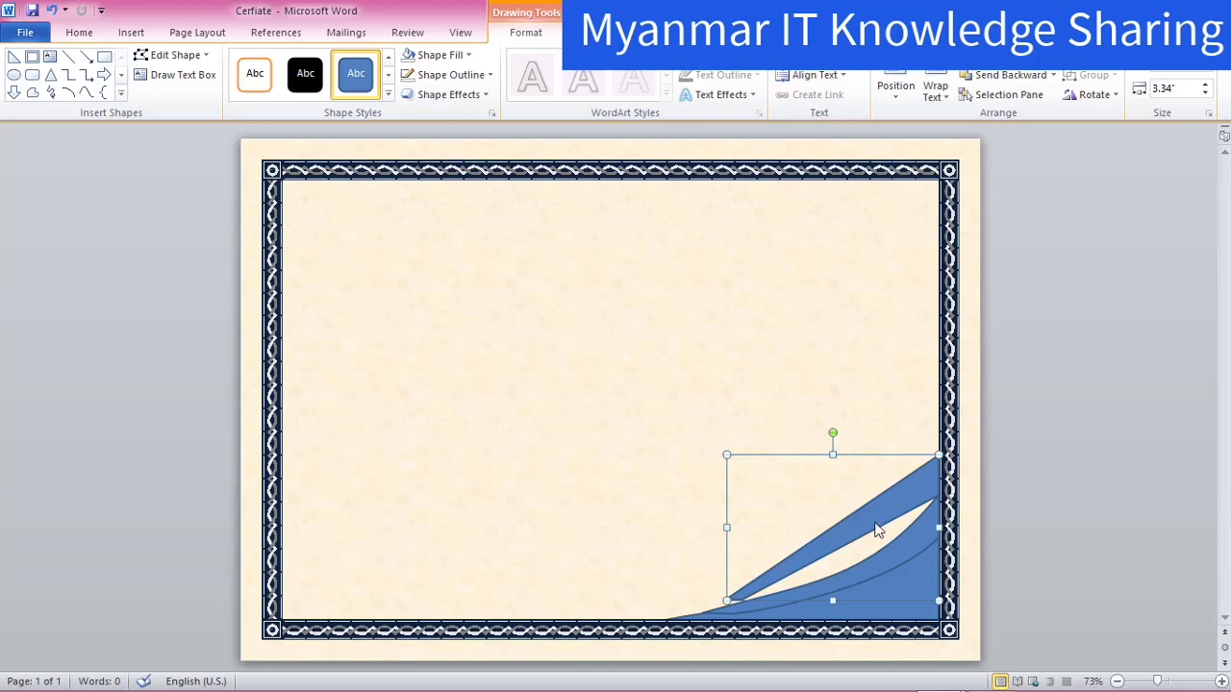
pyautogui.rightClick(876, 528)
pyautogui.click(920, 325)
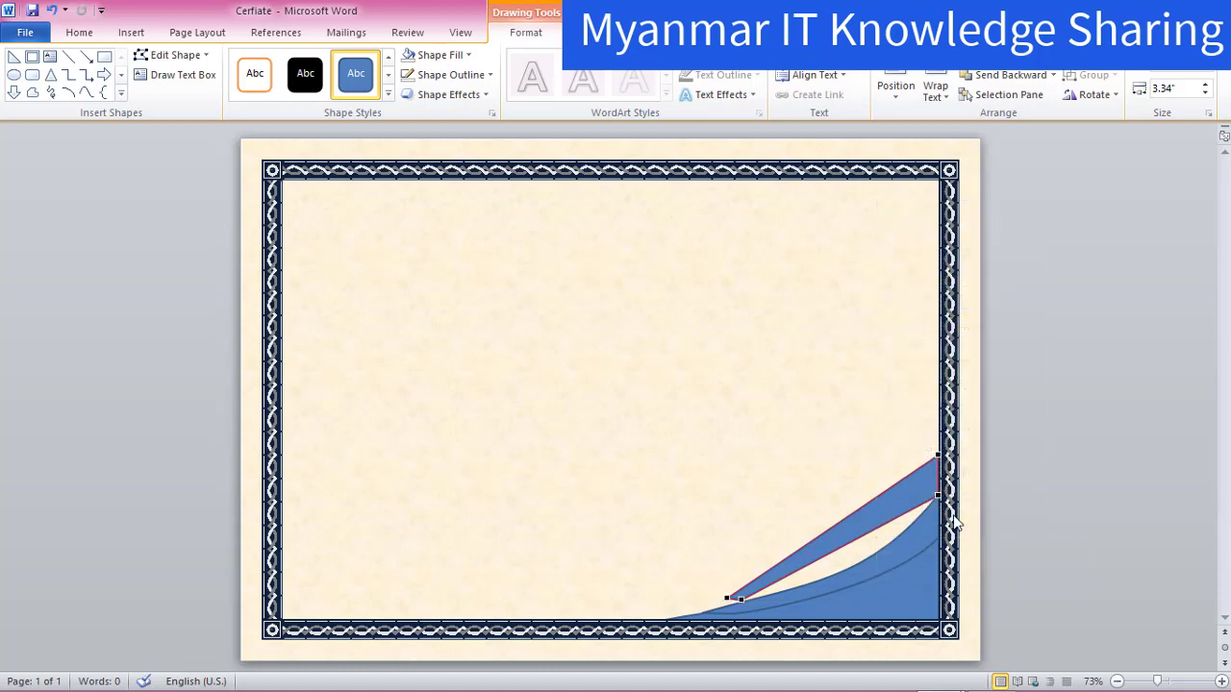
pyautogui.click(728, 598)
pyautogui.moveTo(728, 598); pyautogui.dragTo(719, 607)
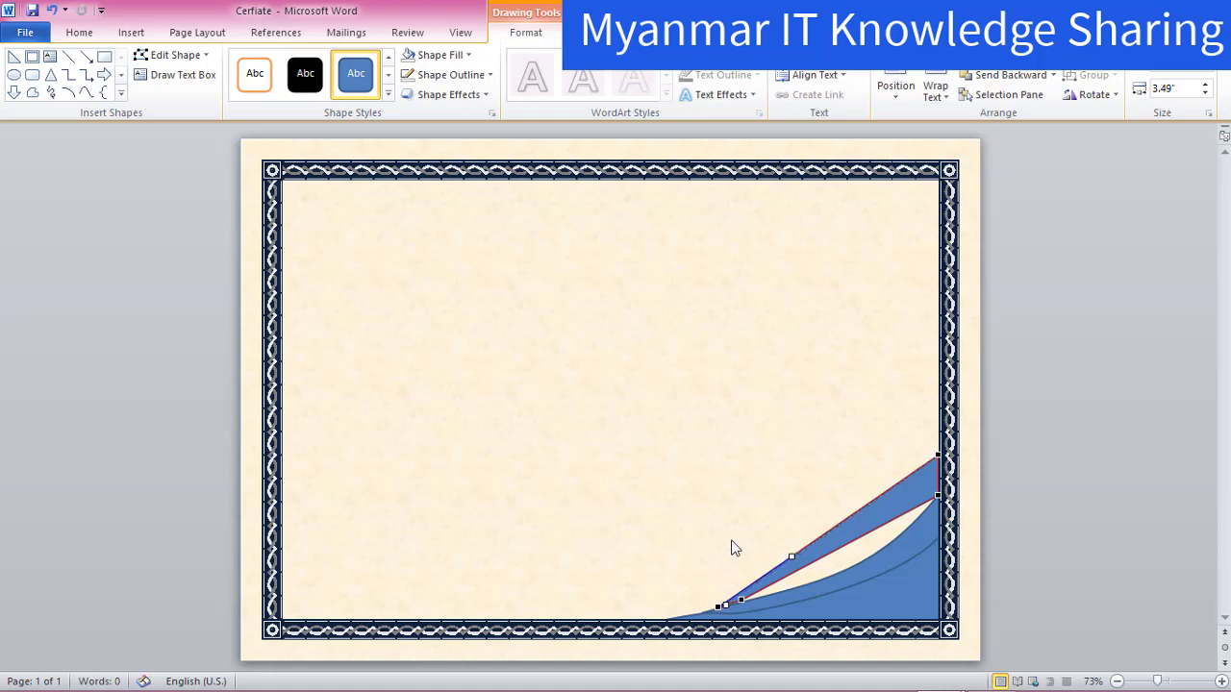
pyautogui.click(937, 495)
pyautogui.moveTo(876, 533); pyautogui.dragTo(886, 574)
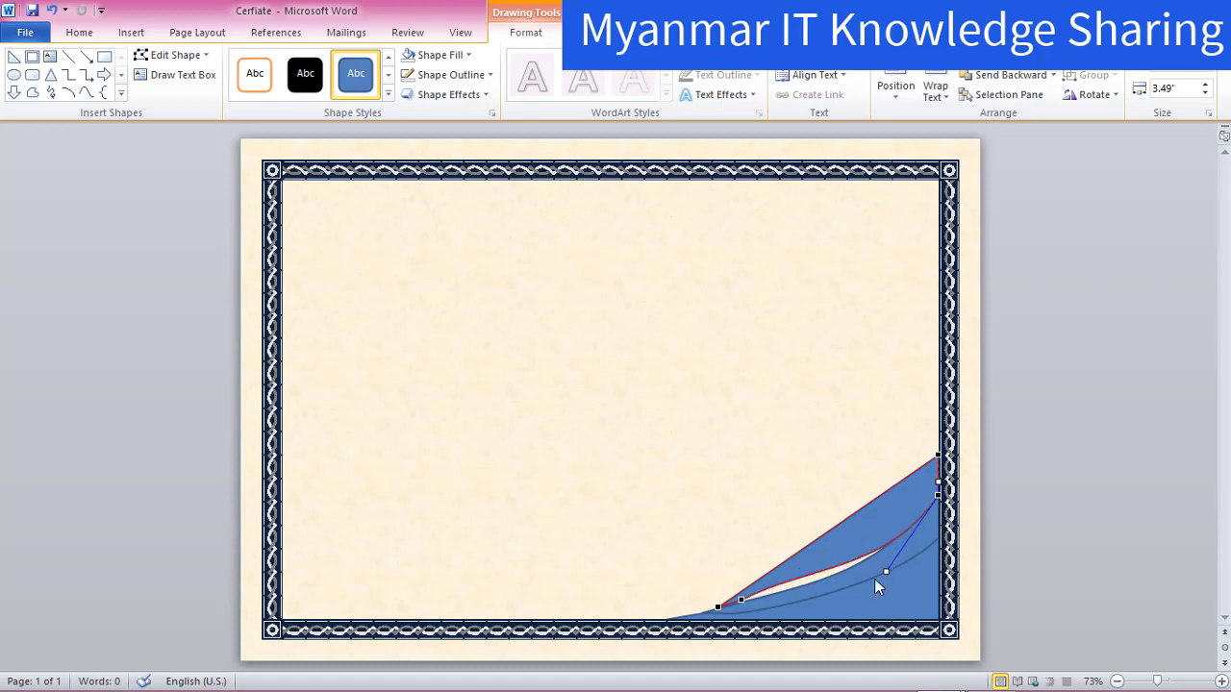
pyautogui.moveTo(738, 600)
pyautogui.mouseDown()
pyautogui.moveTo(805, 568)
pyautogui.moveTo(813, 586)
pyautogui.mouseUp()
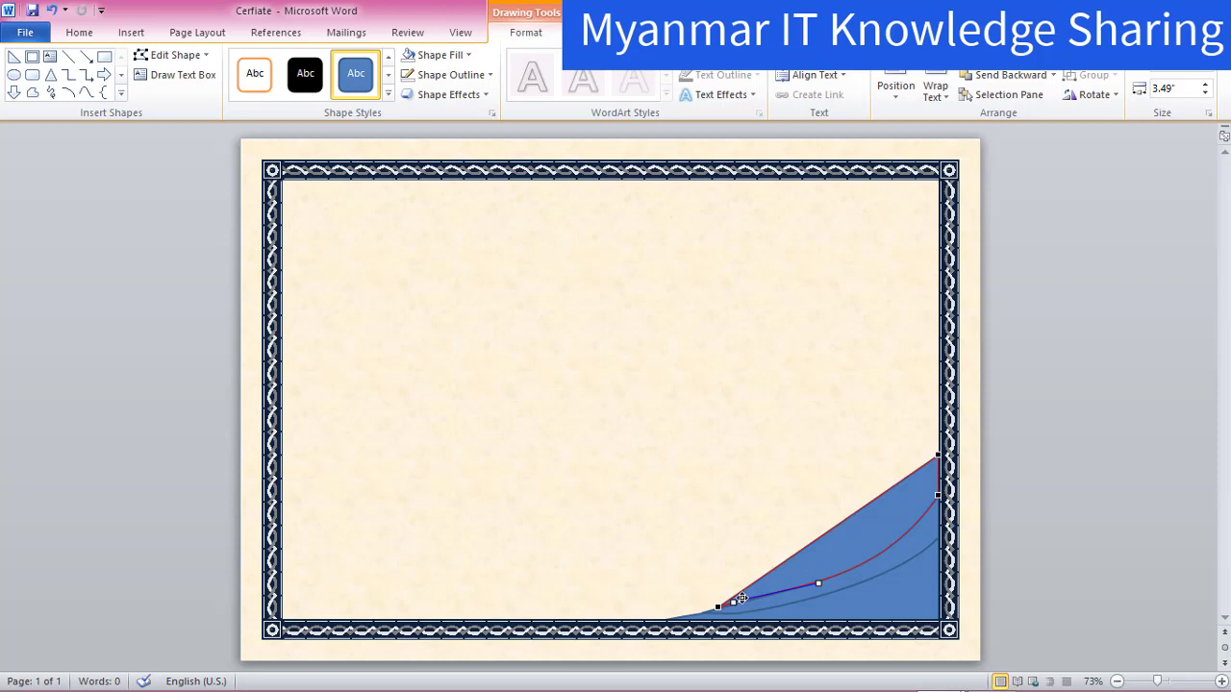
pyautogui.moveTo(741, 598); pyautogui.dragTo(740, 607)
pyautogui.click(771, 500)
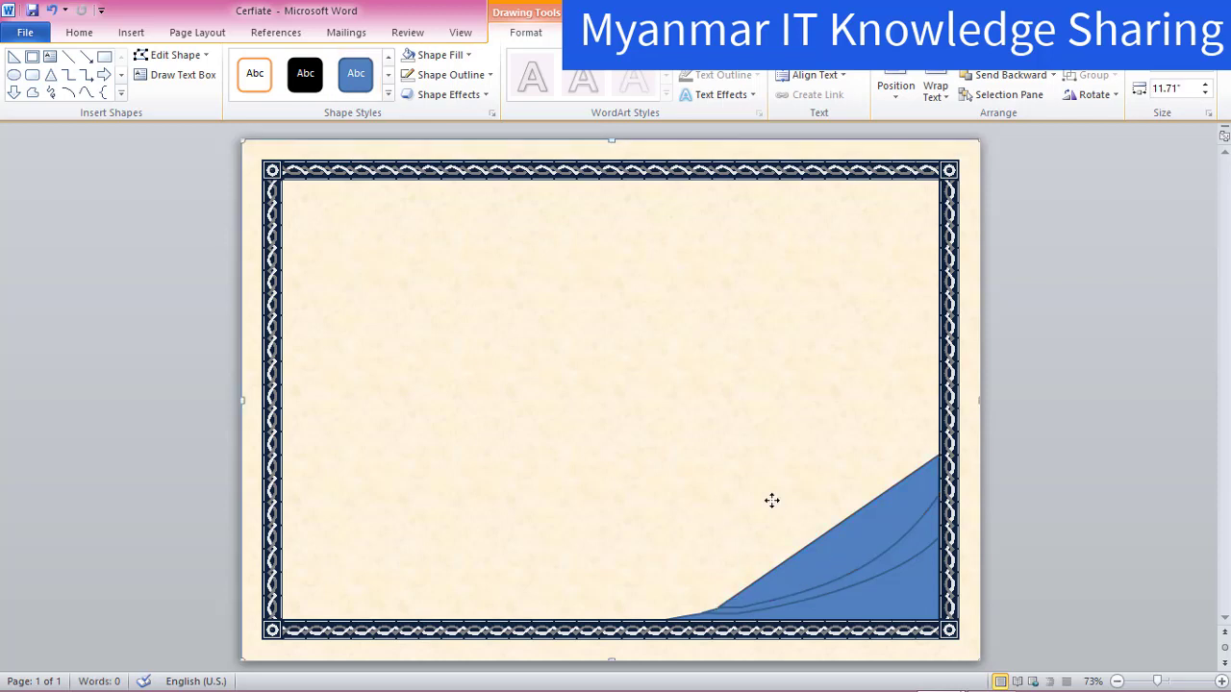
# Step: Curve the upper swoosh's top edge into a sweeping arc, then bring up the sample certificate window
pyautogui.click(852, 548)
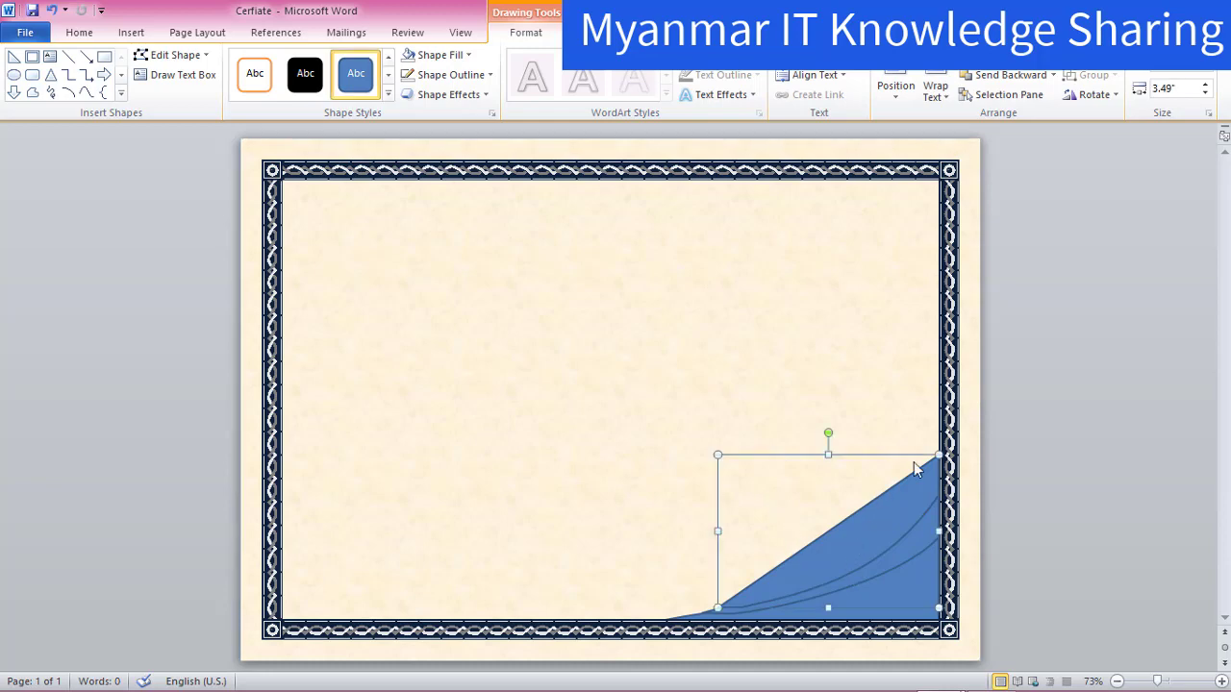
pyautogui.rightClick(895, 516)
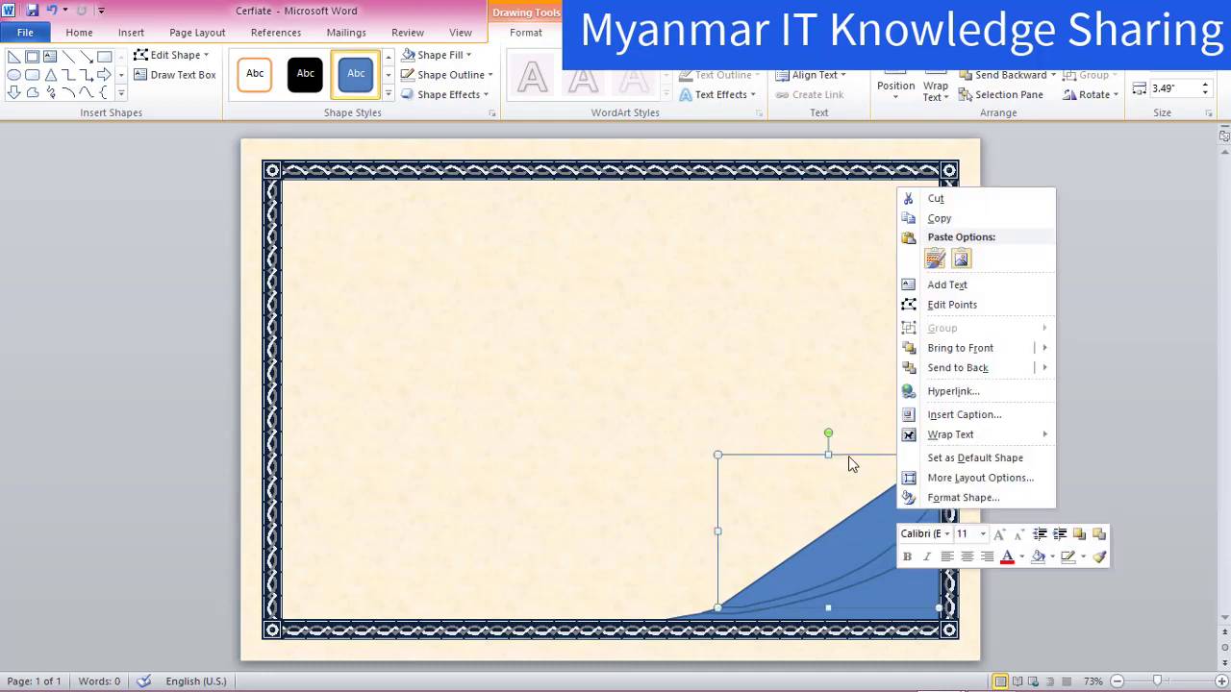
pyautogui.click(938, 305)
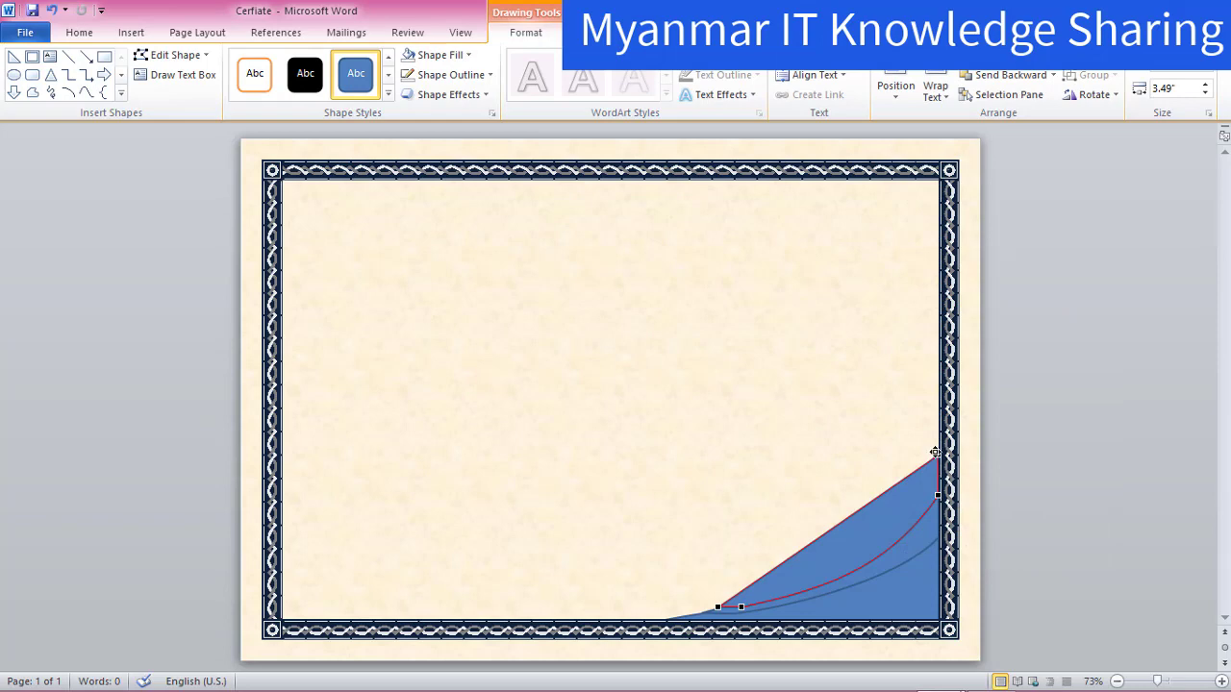
pyautogui.click(938, 455)
pyautogui.moveTo(864, 504); pyautogui.dragTo(879, 557)
pyautogui.moveTo(880, 559); pyautogui.dragTo(880, 560)
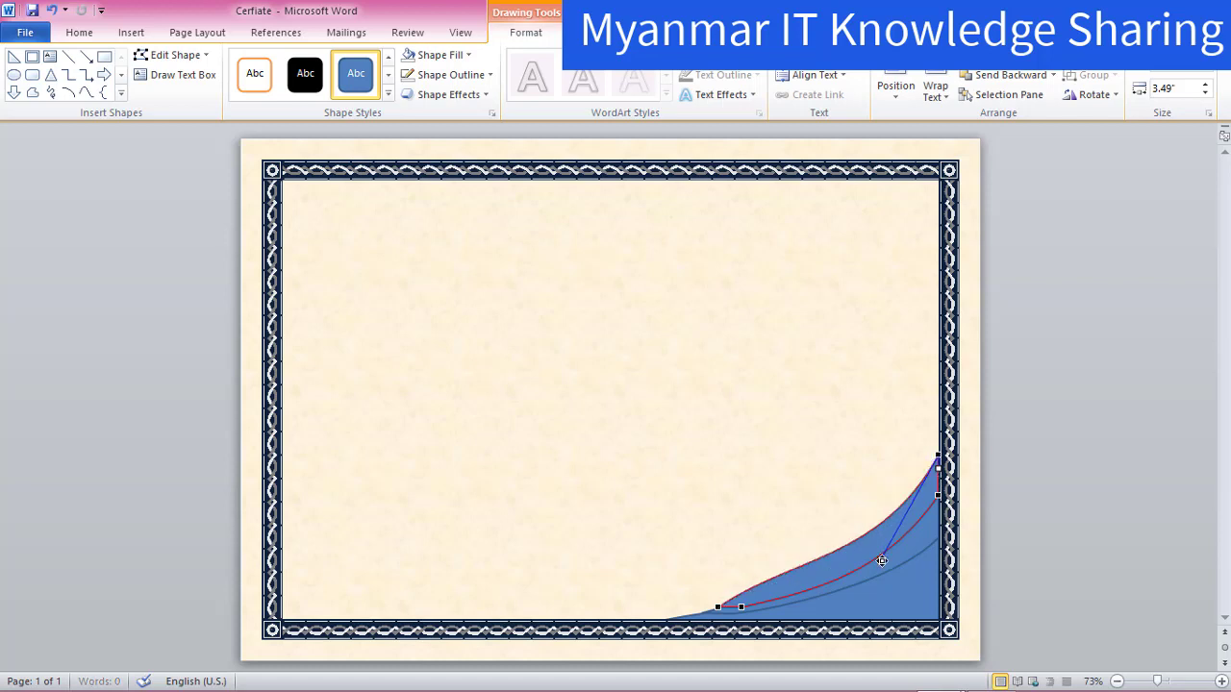
pyautogui.click(716, 606)
pyautogui.moveTo(792, 558); pyautogui.dragTo(860, 560)
pyautogui.click(743, 506)
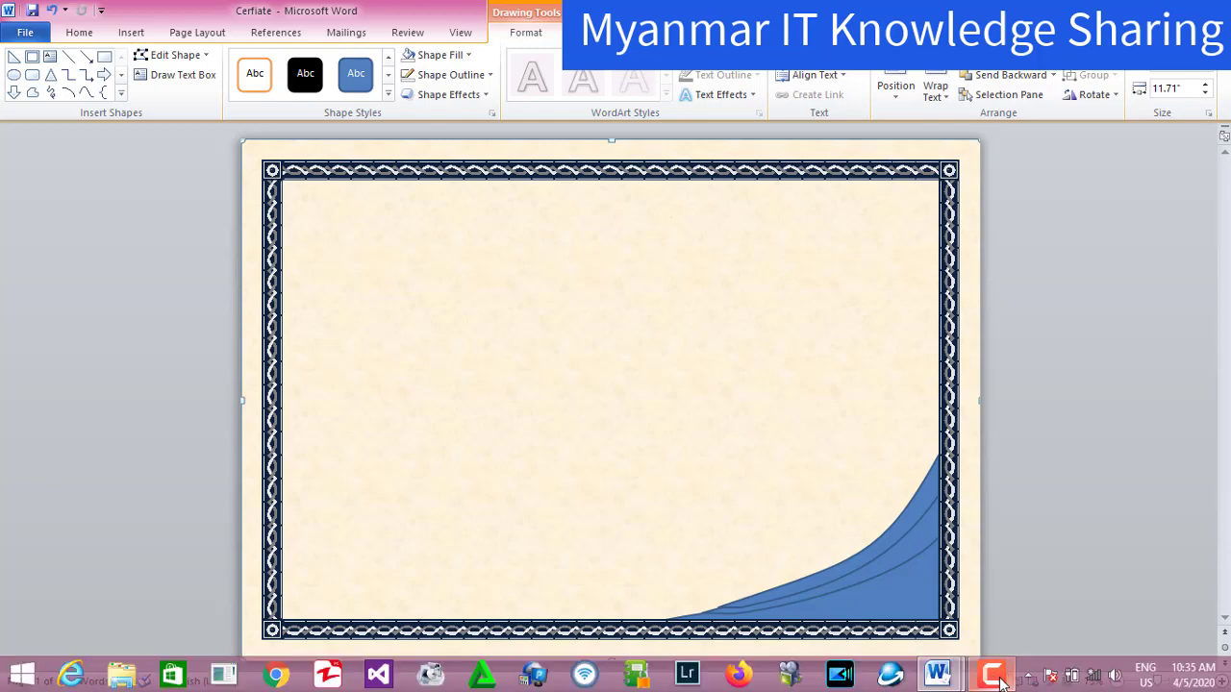
pyautogui.moveTo(937, 673)
pyautogui.click(855, 615)
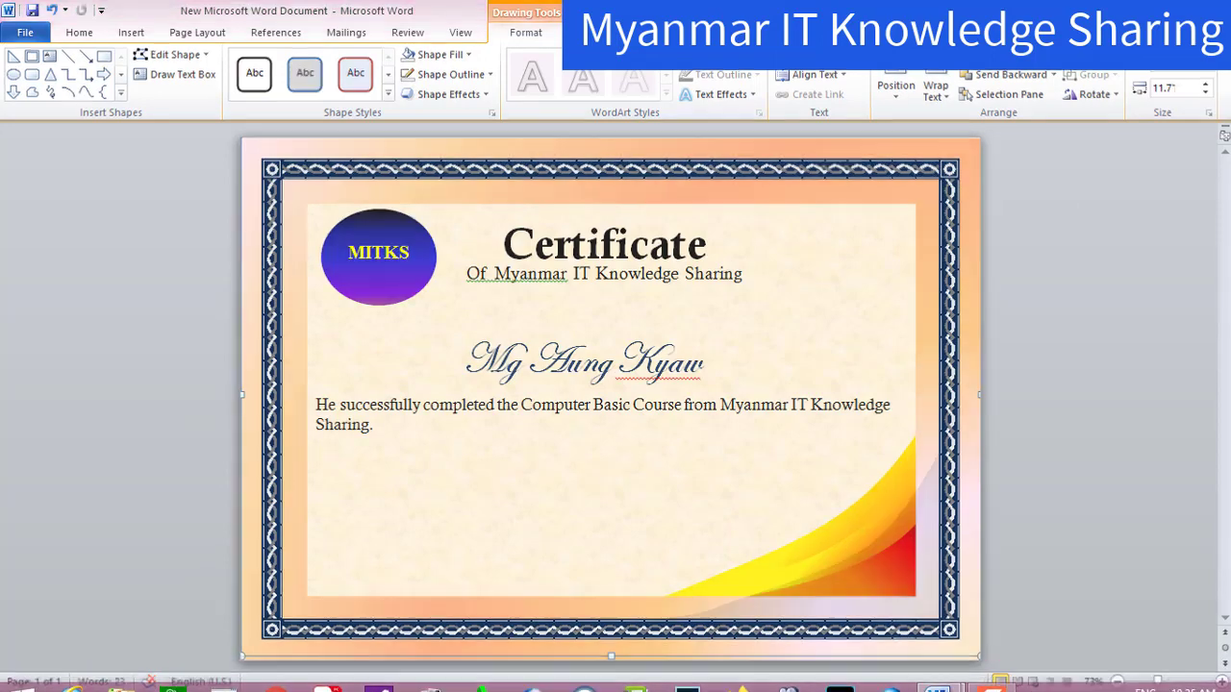
# Step: Give the lower wave a linear yellow-to-red gradient fill, with the red stop at 83%
pyautogui.hotkey('alt', 'Tab')
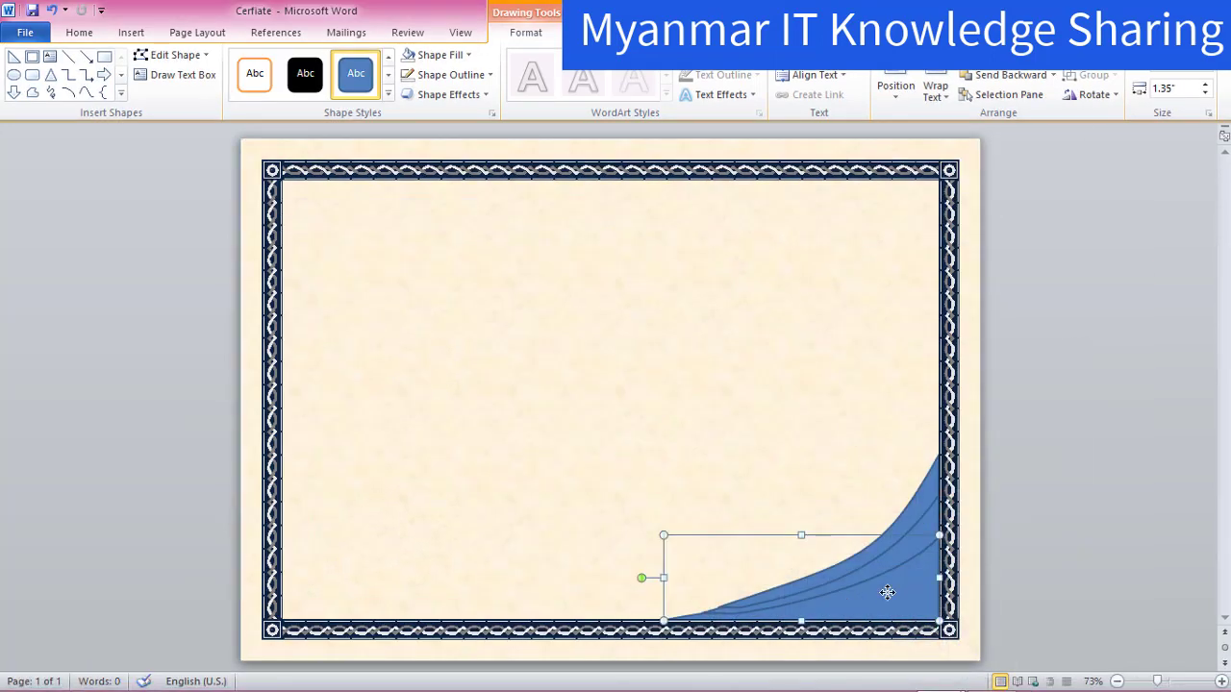
pyautogui.rightClick(886, 592)
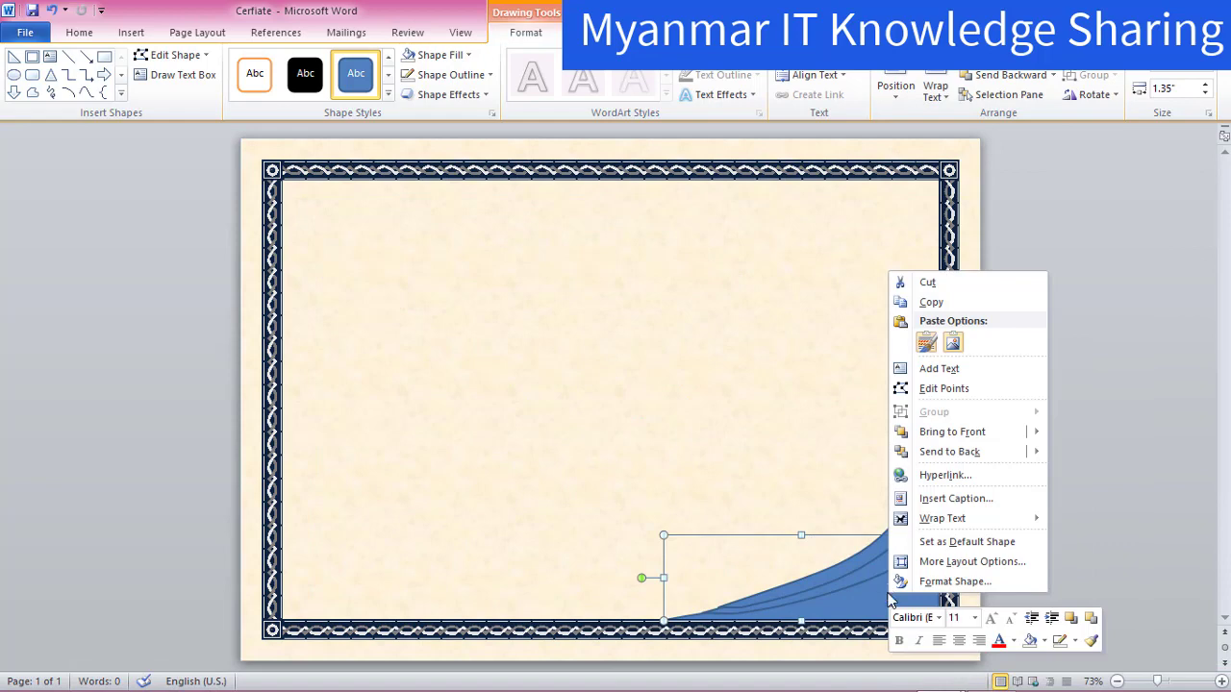
pyautogui.click(945, 582)
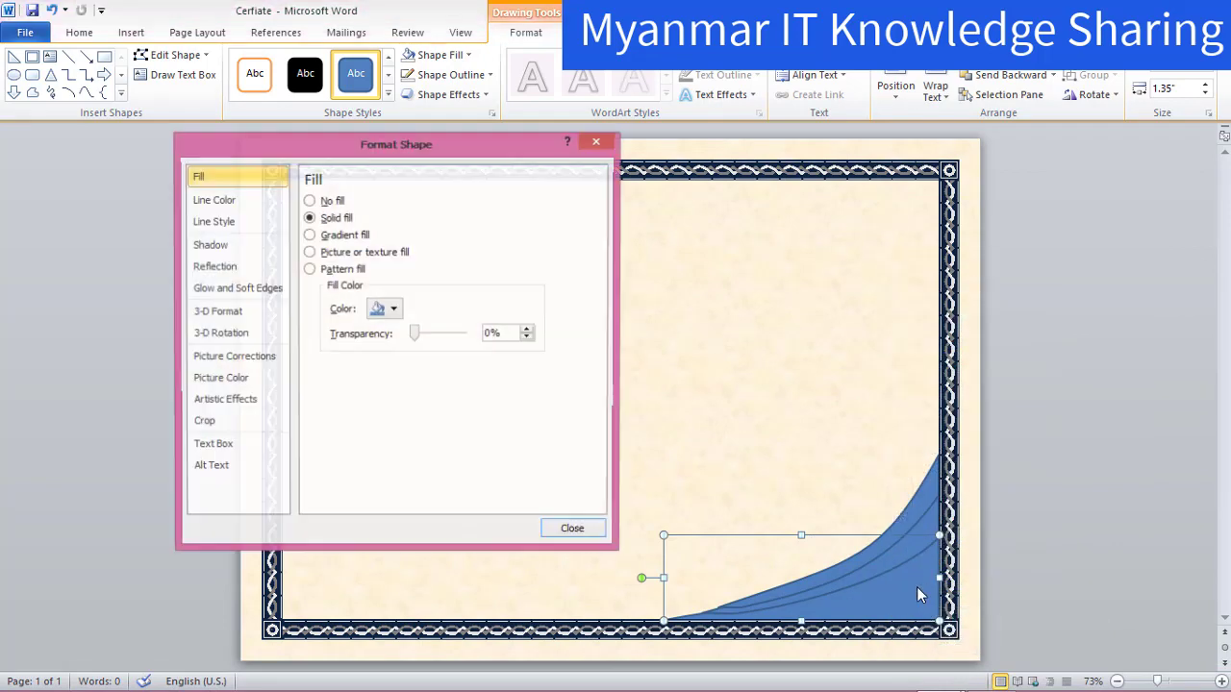
pyautogui.click(352, 240)
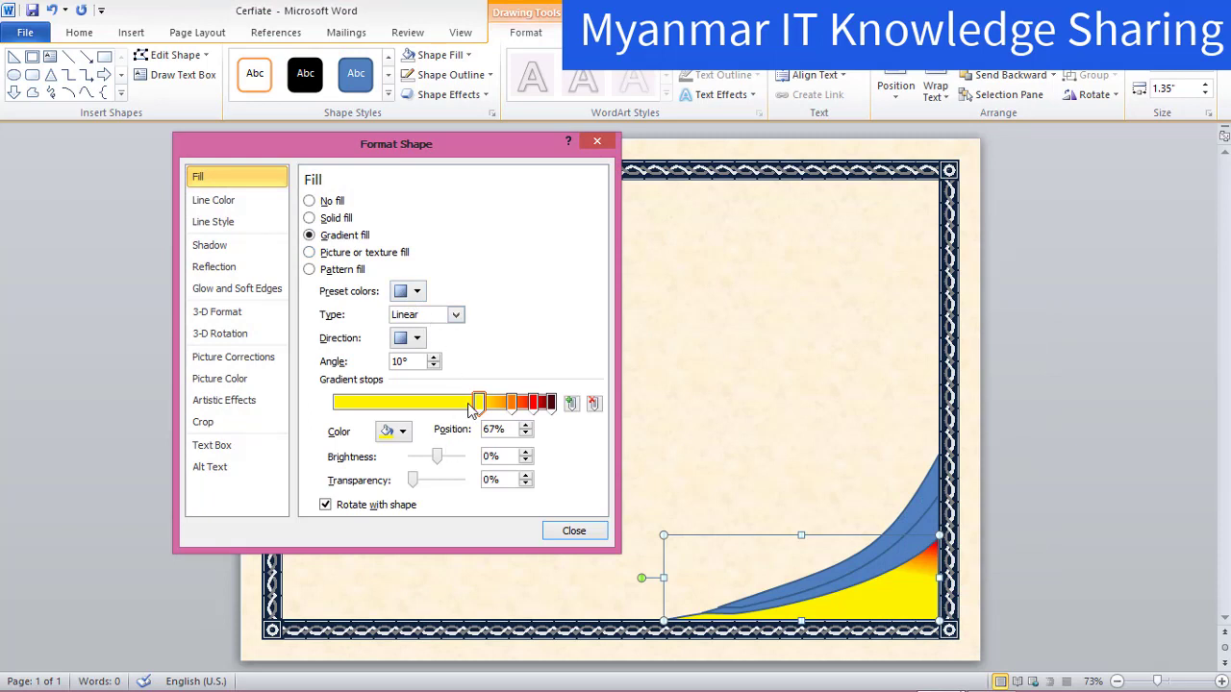
pyautogui.moveTo(475, 404)
pyautogui.mouseDown()
pyautogui.moveTo(363, 414)
pyautogui.moveTo(356, 400)
pyautogui.moveTo(377, 412)
pyautogui.mouseUp()
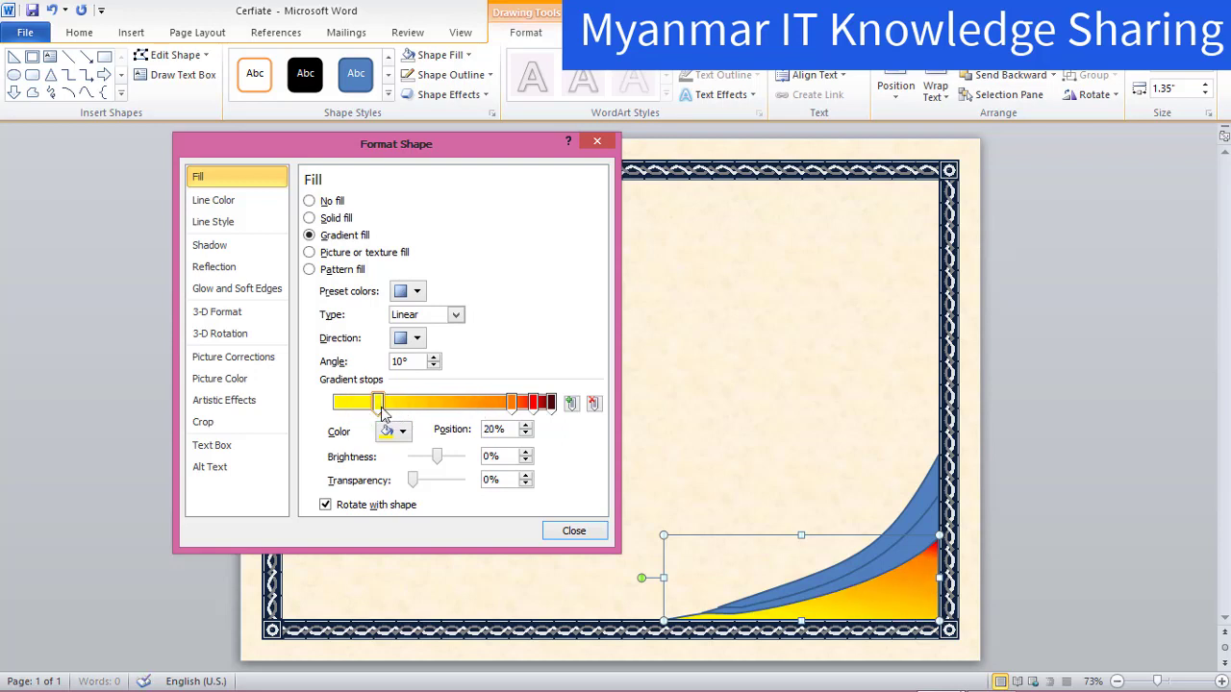
pyautogui.moveTo(511, 404); pyautogui.dragTo(438, 406)
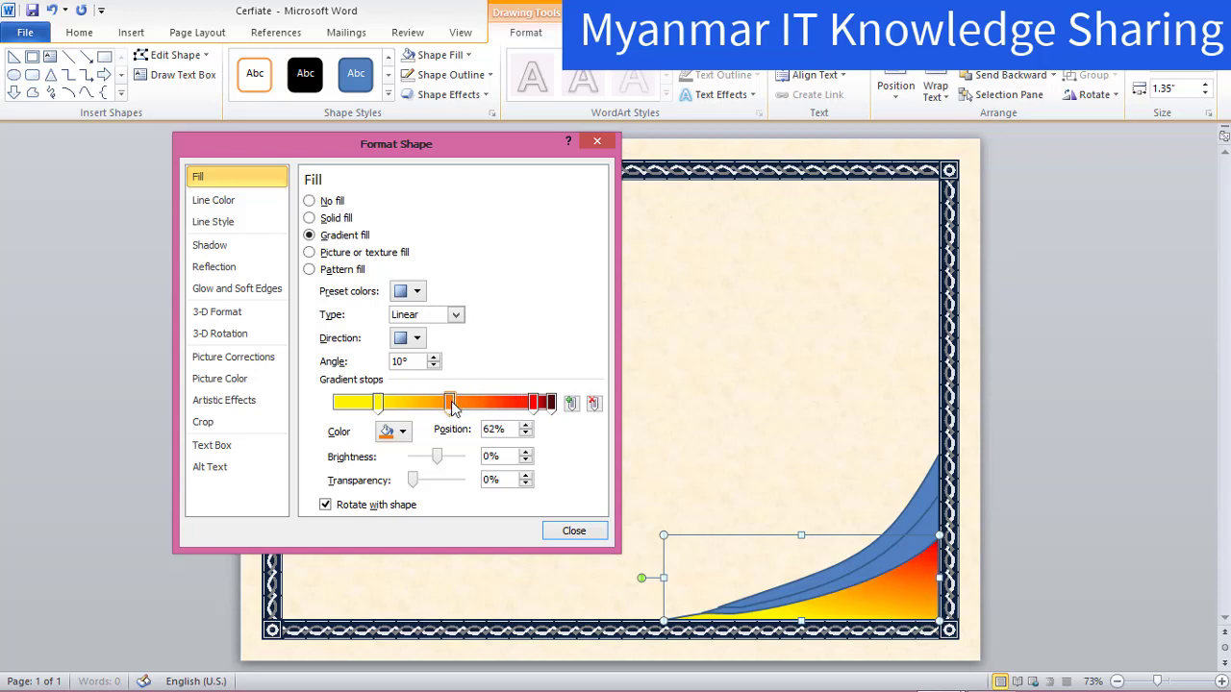
pyautogui.moveTo(536, 404); pyautogui.dragTo(516, 405)
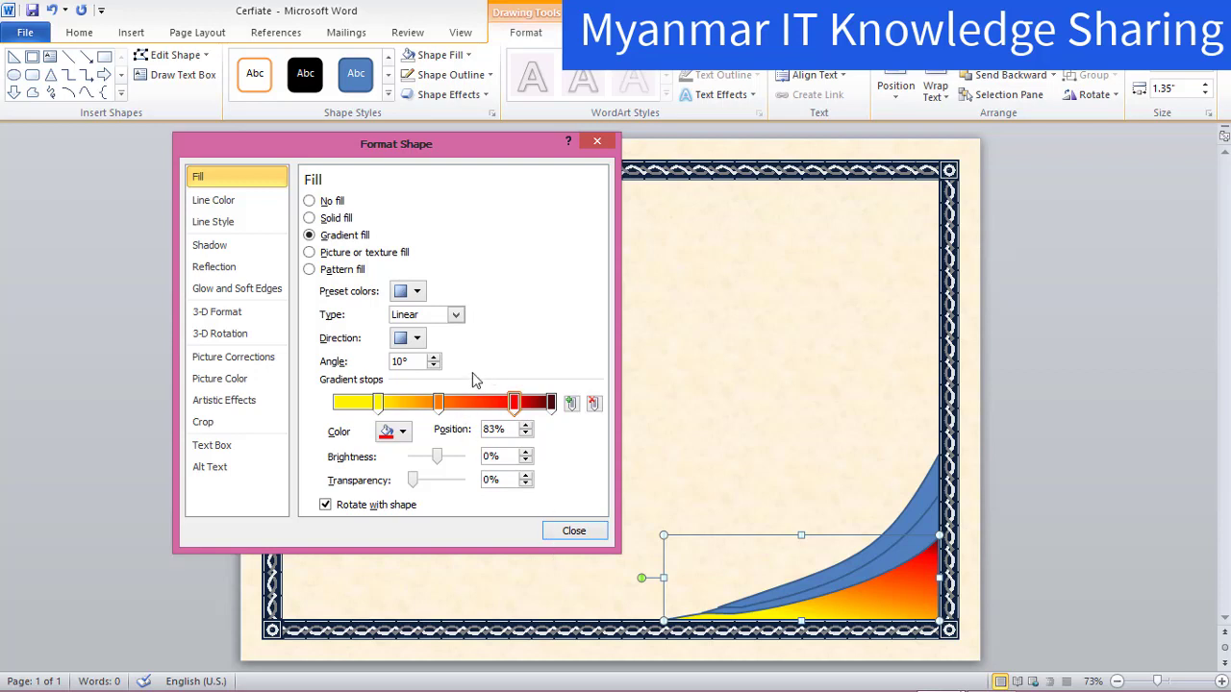
pyautogui.click(456, 315)
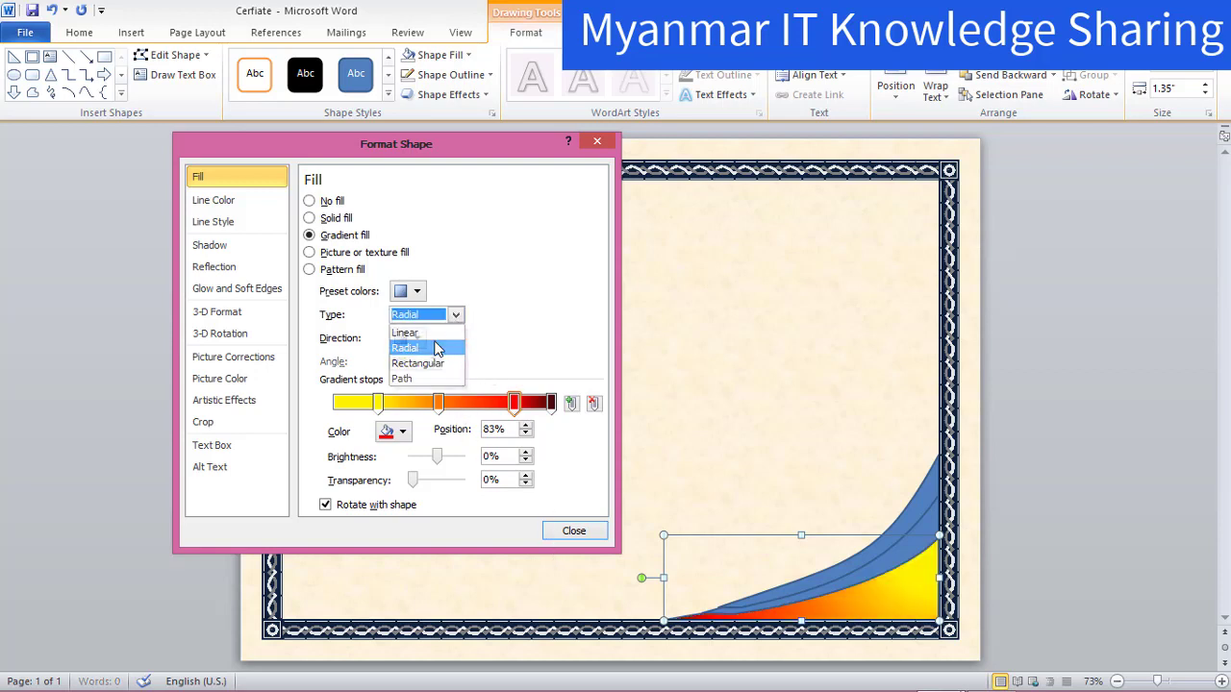
pyautogui.click(434, 346)
pyautogui.click(456, 316)
pyautogui.click(444, 331)
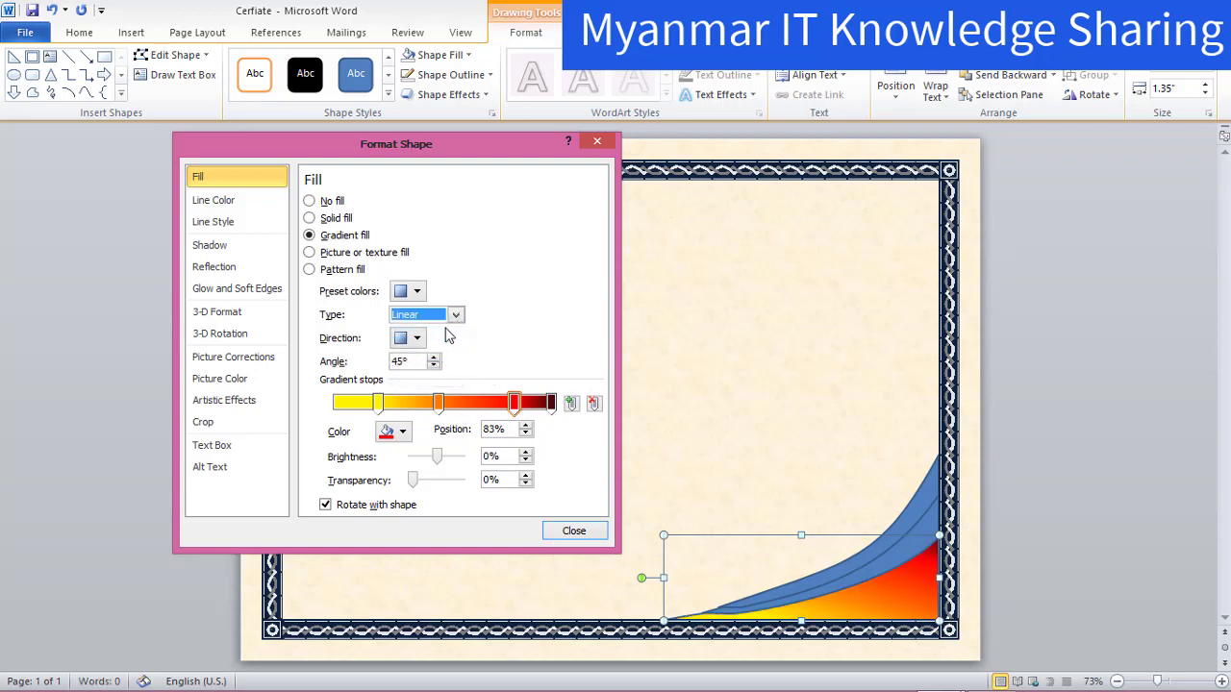
pyautogui.click(557, 536)
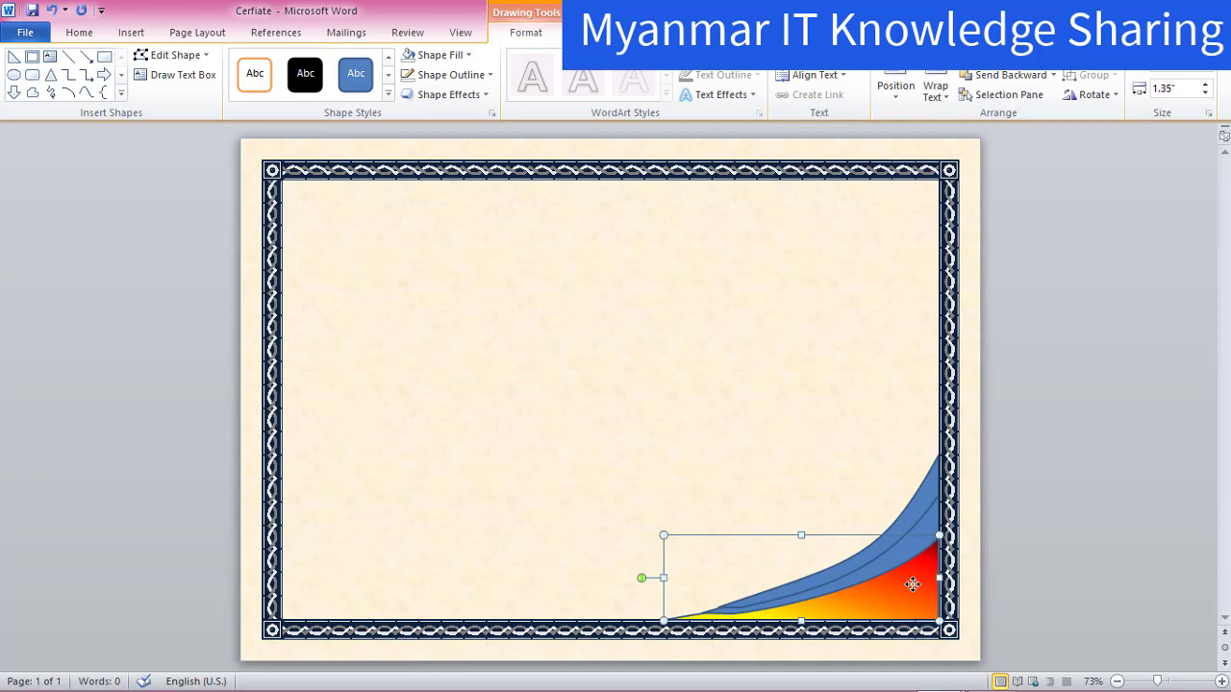
# Step: Remove the lower wave's outline
pyautogui.click(481, 74)
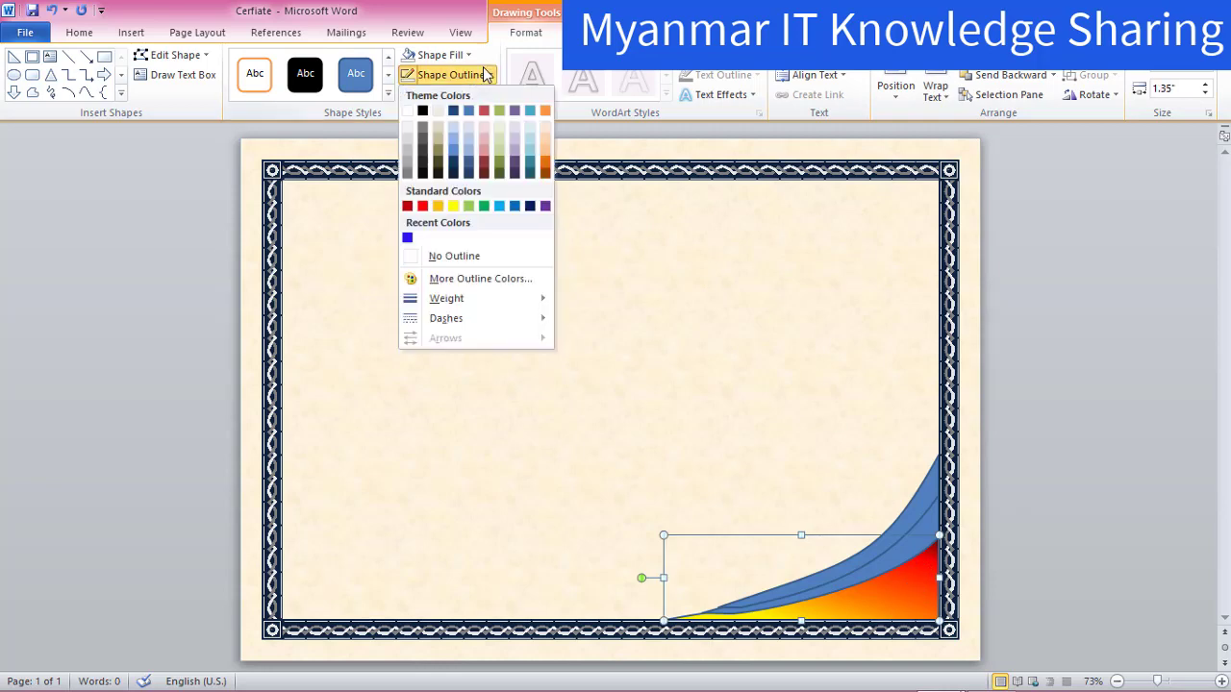
pyautogui.click(458, 255)
pyautogui.click(686, 385)
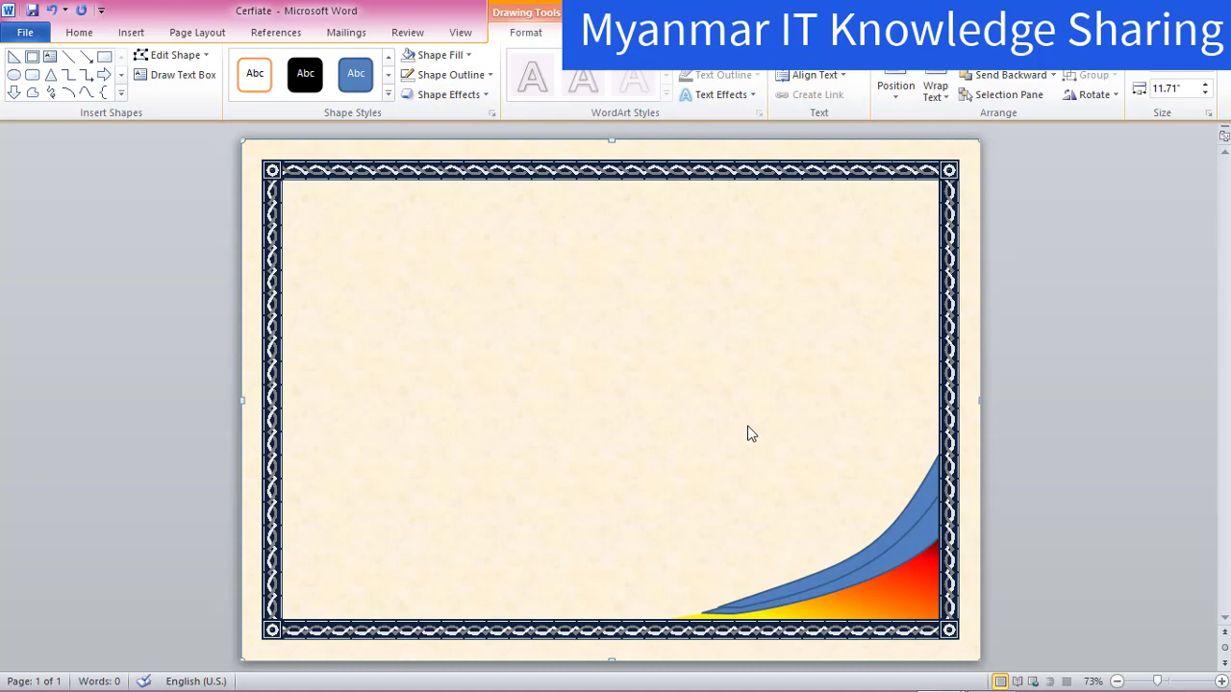
pyautogui.click(930, 530)
# Step: Fill the middle wave with a 10° linear yellow-orange-red gradient, with the orange stop near 59%
pyautogui.rightClick(931, 539)
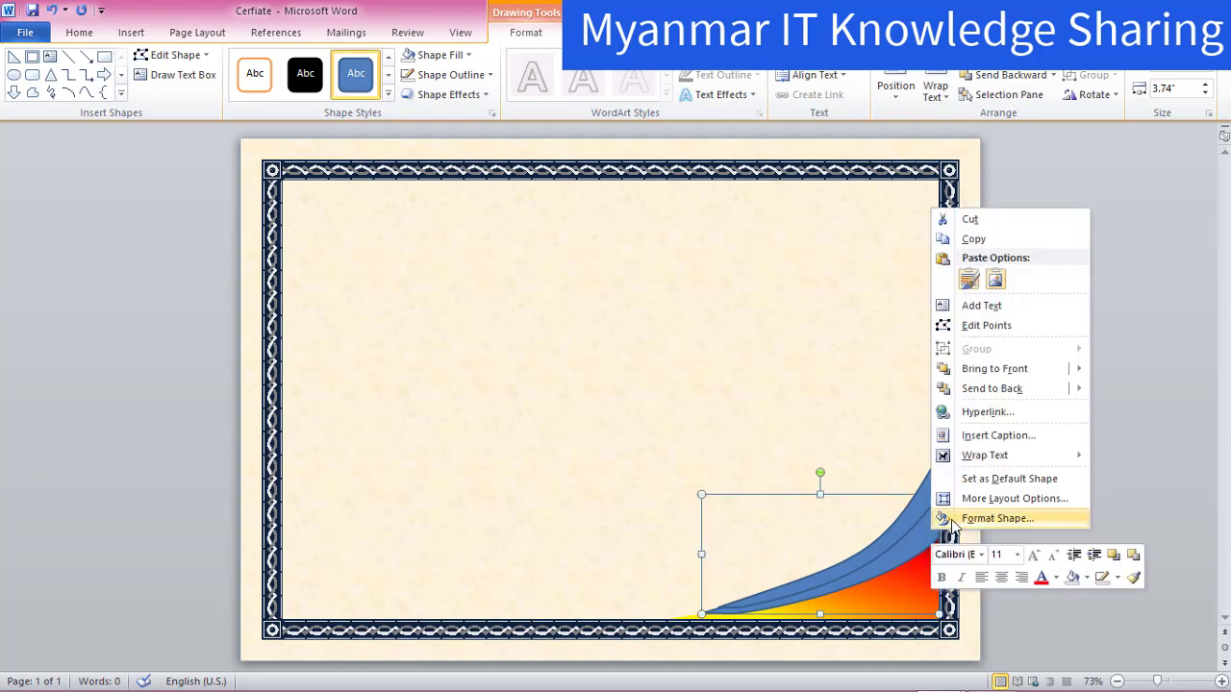
pyautogui.click(951, 520)
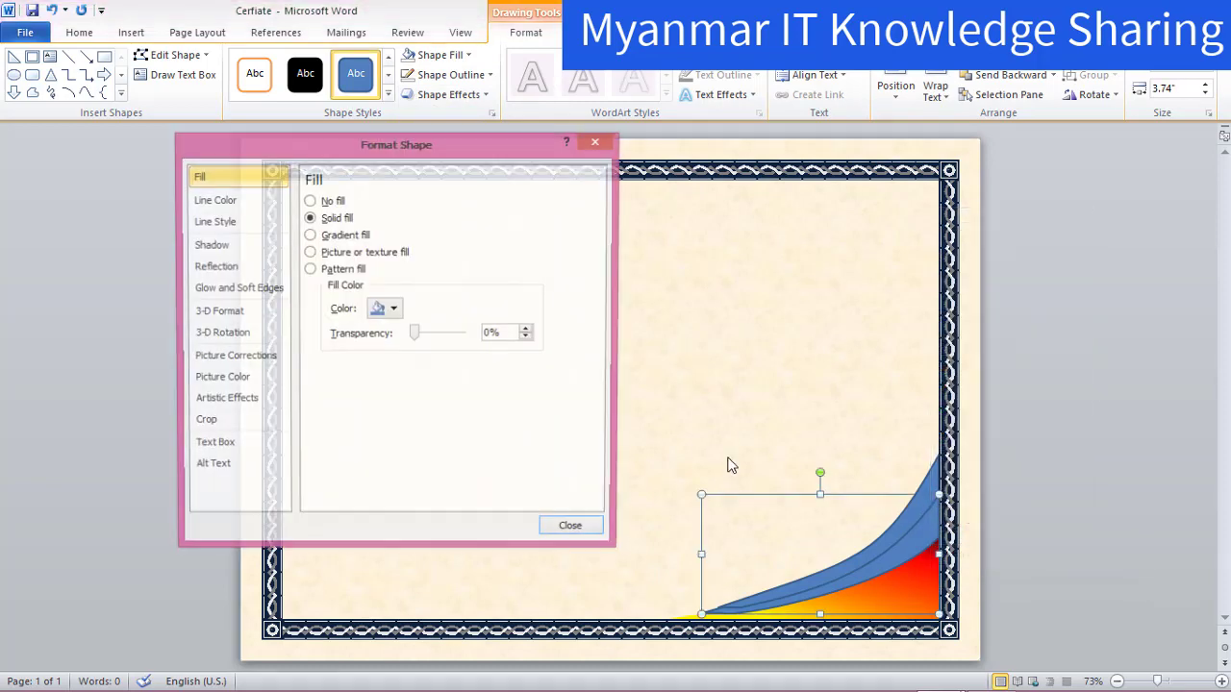
pyautogui.click(344, 237)
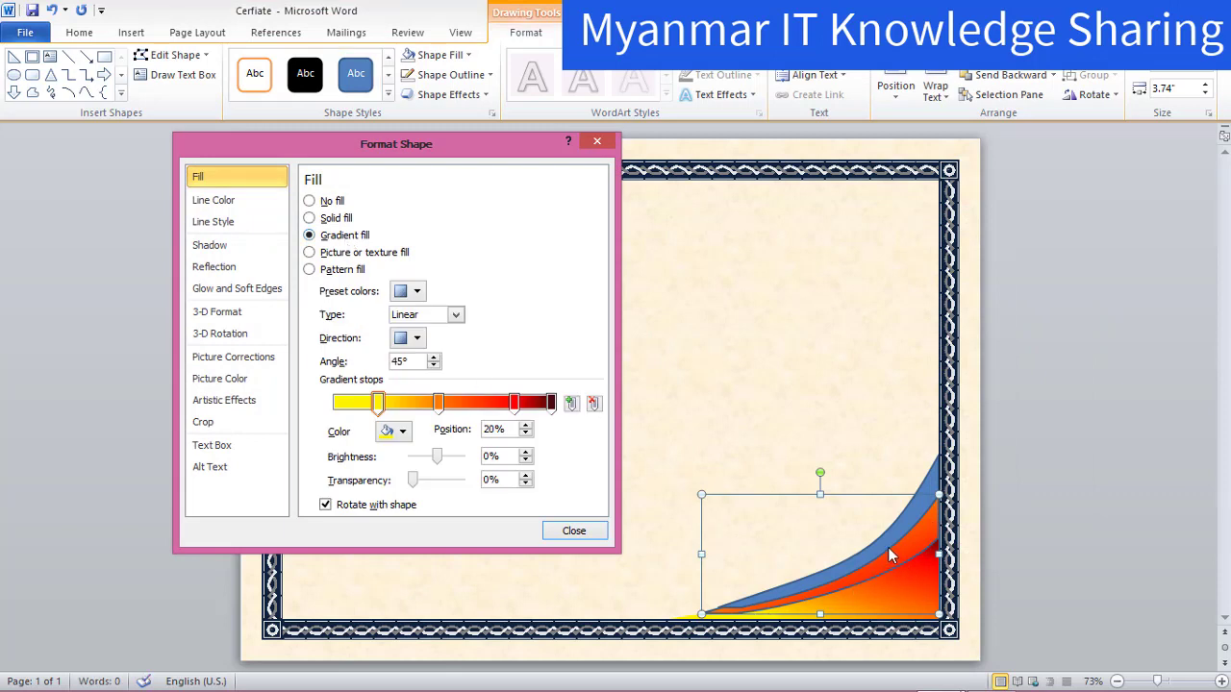
pyautogui.moveTo(438, 402)
pyautogui.mouseDown()
pyautogui.moveTo(489, 403)
pyautogui.moveTo(381, 405)
pyautogui.moveTo(519, 404)
pyautogui.mouseUp()
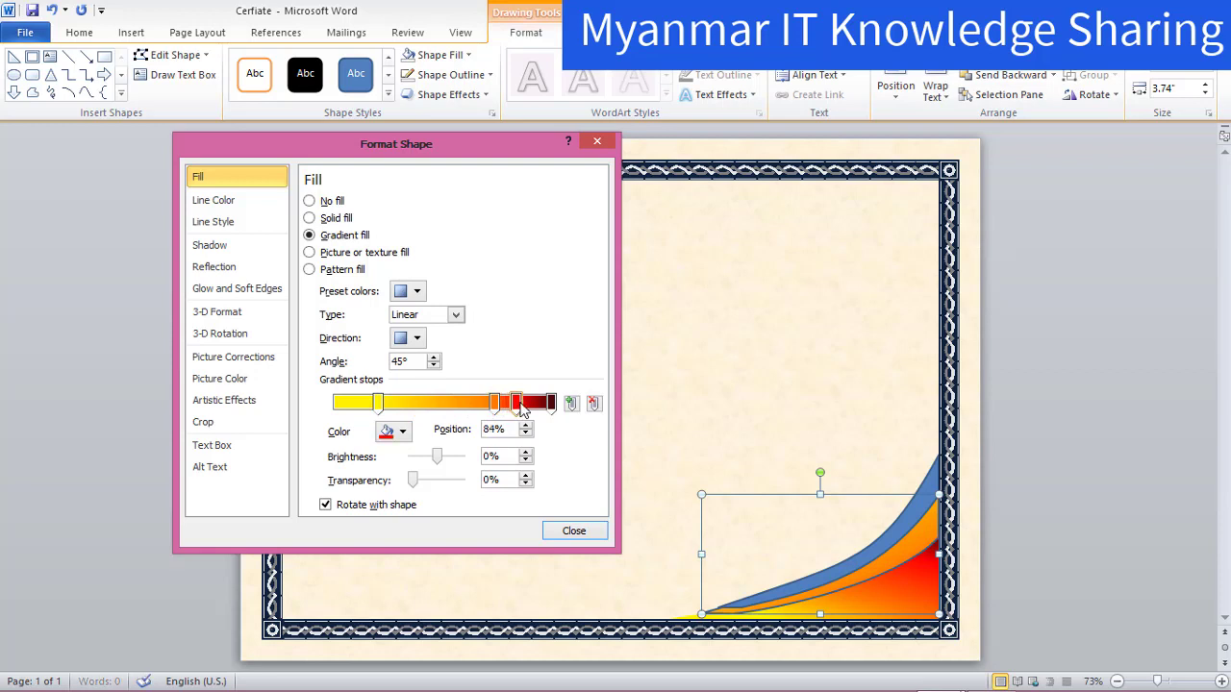
pyautogui.click(434, 358)
pyautogui.moveTo(433, 358); pyautogui.dragTo(433, 367)
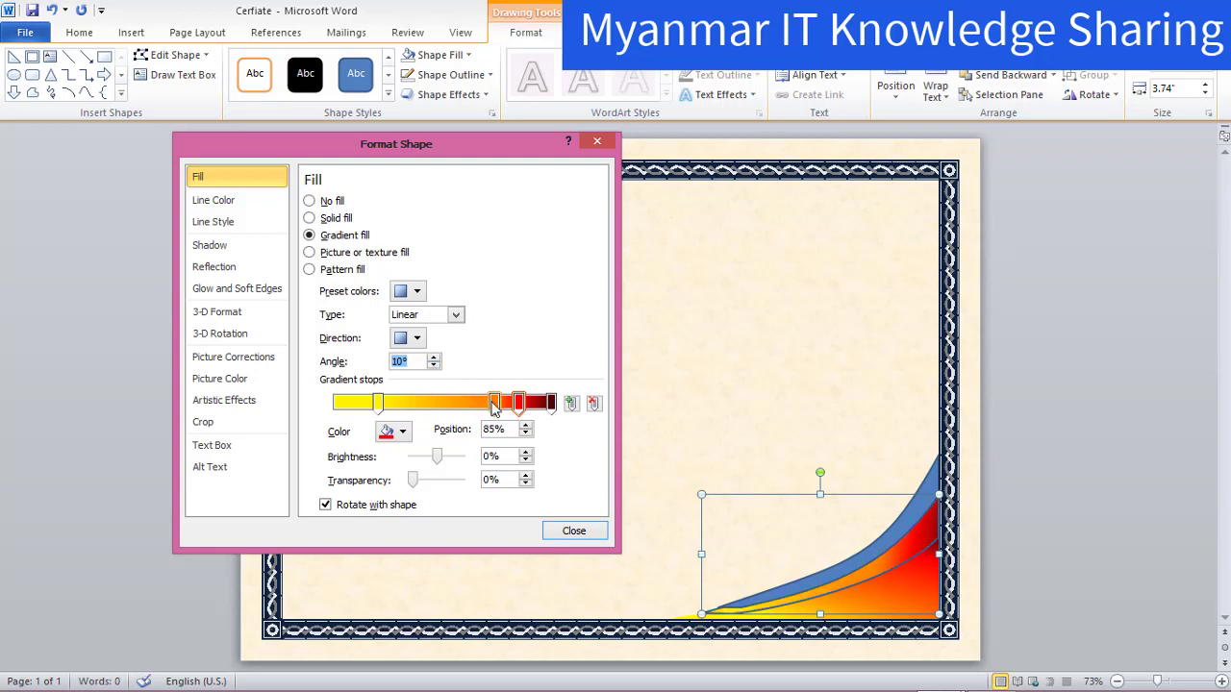
pyautogui.moveTo(494, 404); pyautogui.dragTo(487, 408)
pyautogui.moveTo(377, 404)
pyautogui.mouseDown()
pyautogui.moveTo(525, 401)
pyautogui.moveTo(512, 403)
pyautogui.mouseUp()
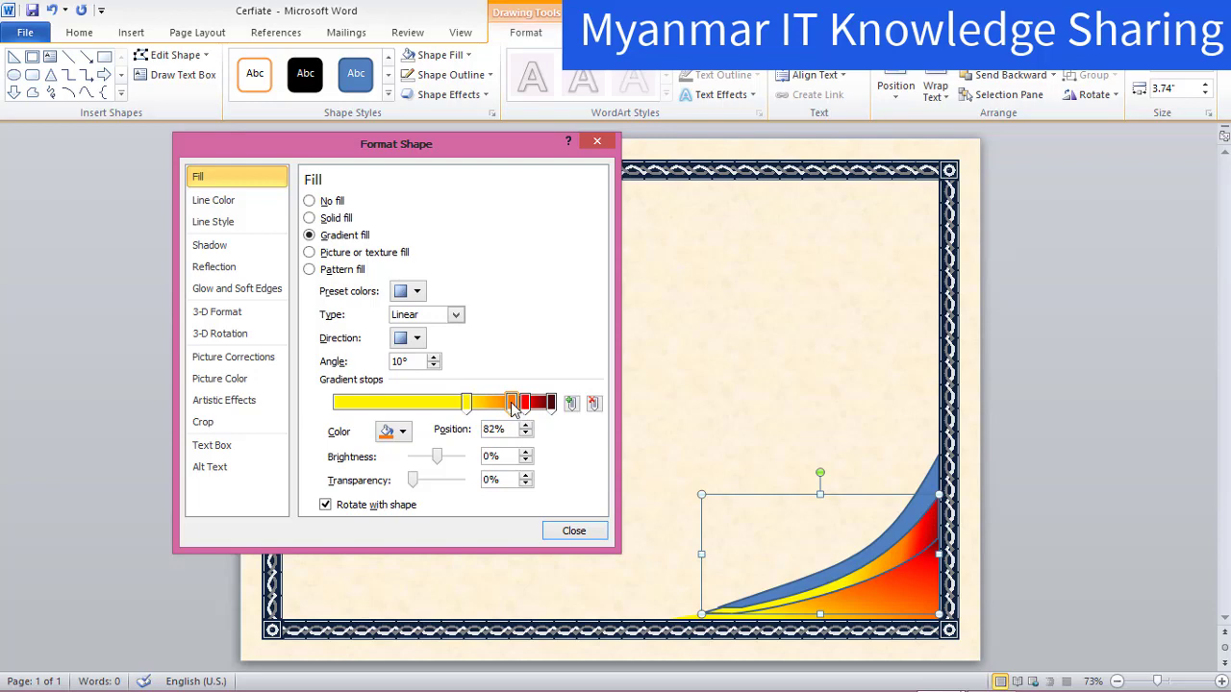
pyautogui.click(554, 535)
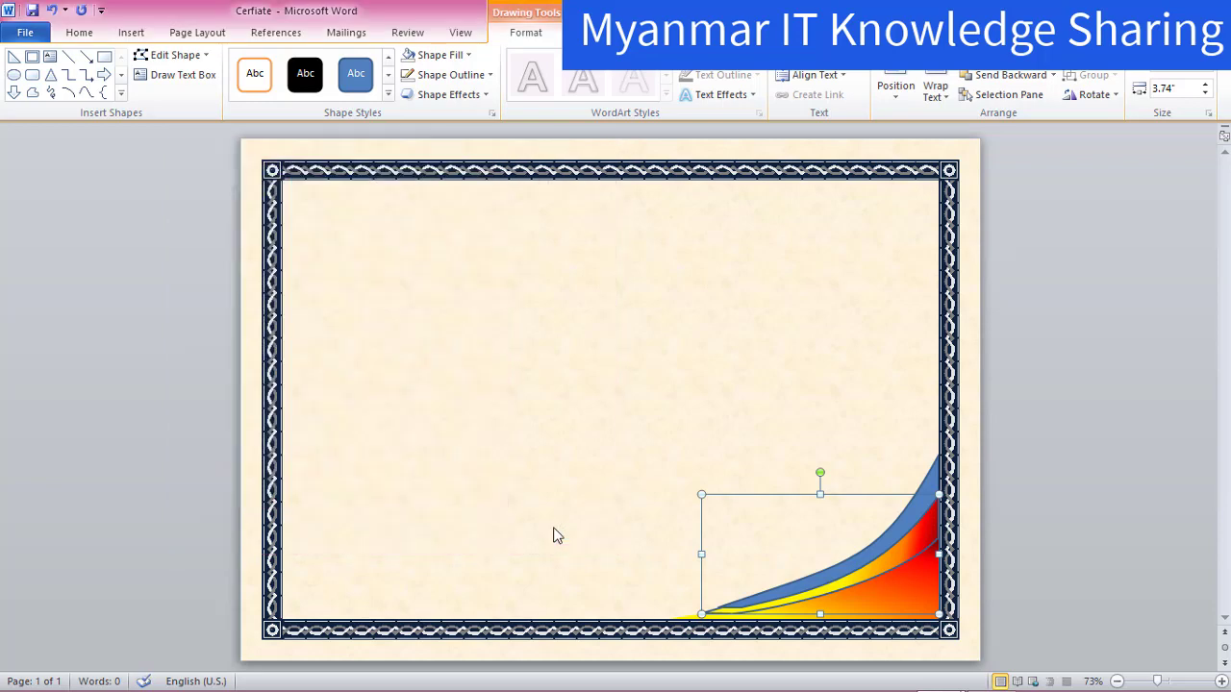
# Step: Remove the middle wave's outline
pyautogui.click(490, 76)
pyautogui.click(471, 257)
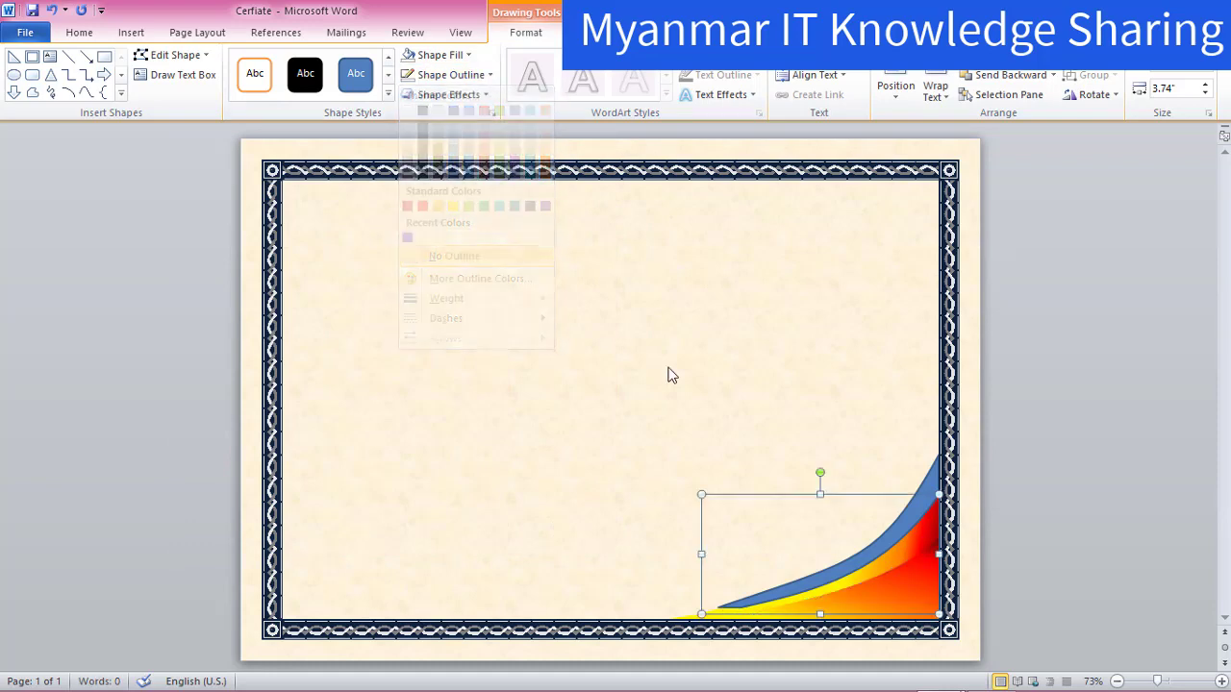
pyautogui.click(788, 384)
# Step: Give the top wave a yellow-to-red gradient fill with stops at about 83% and 87%
pyautogui.click(926, 496)
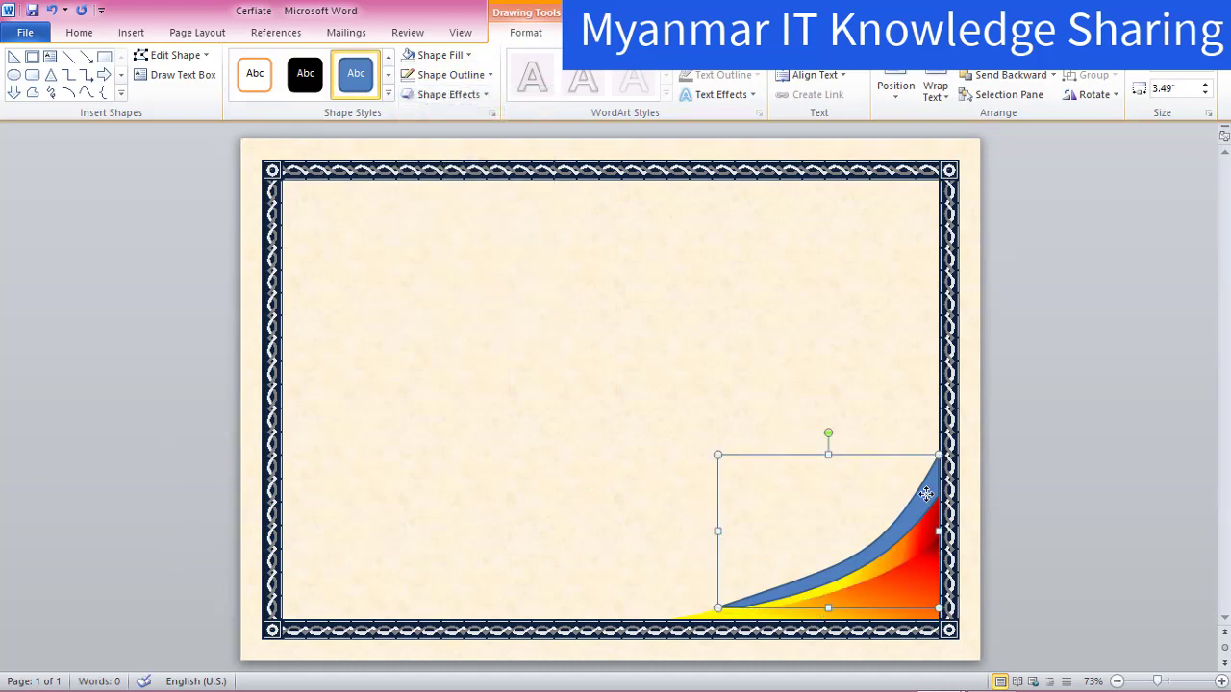
pyautogui.rightClick(876, 508)
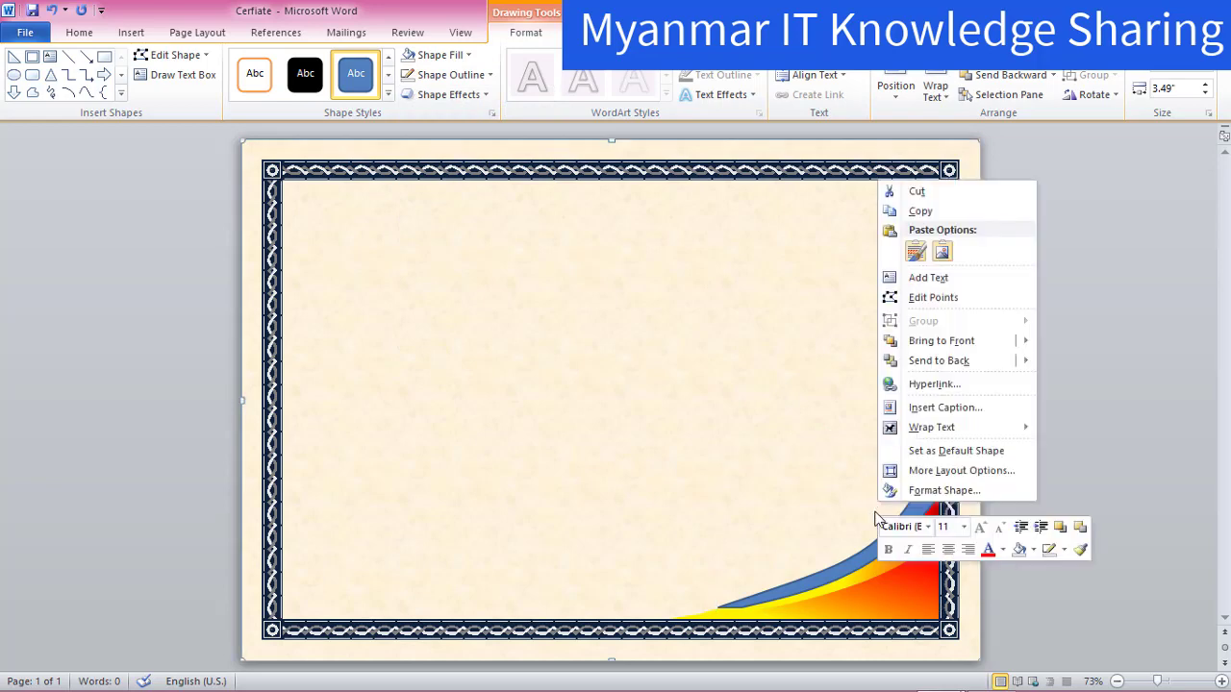
pyautogui.click(827, 576)
pyautogui.click(922, 504)
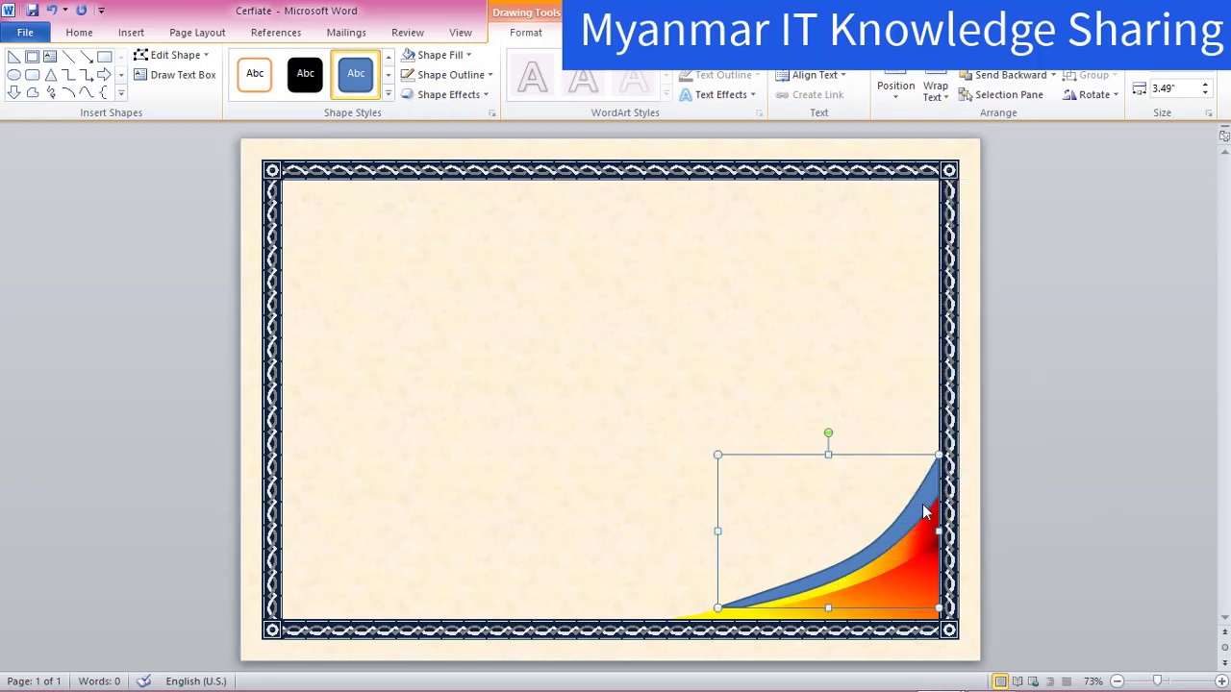
pyautogui.rightClick(921, 507)
pyautogui.click(988, 492)
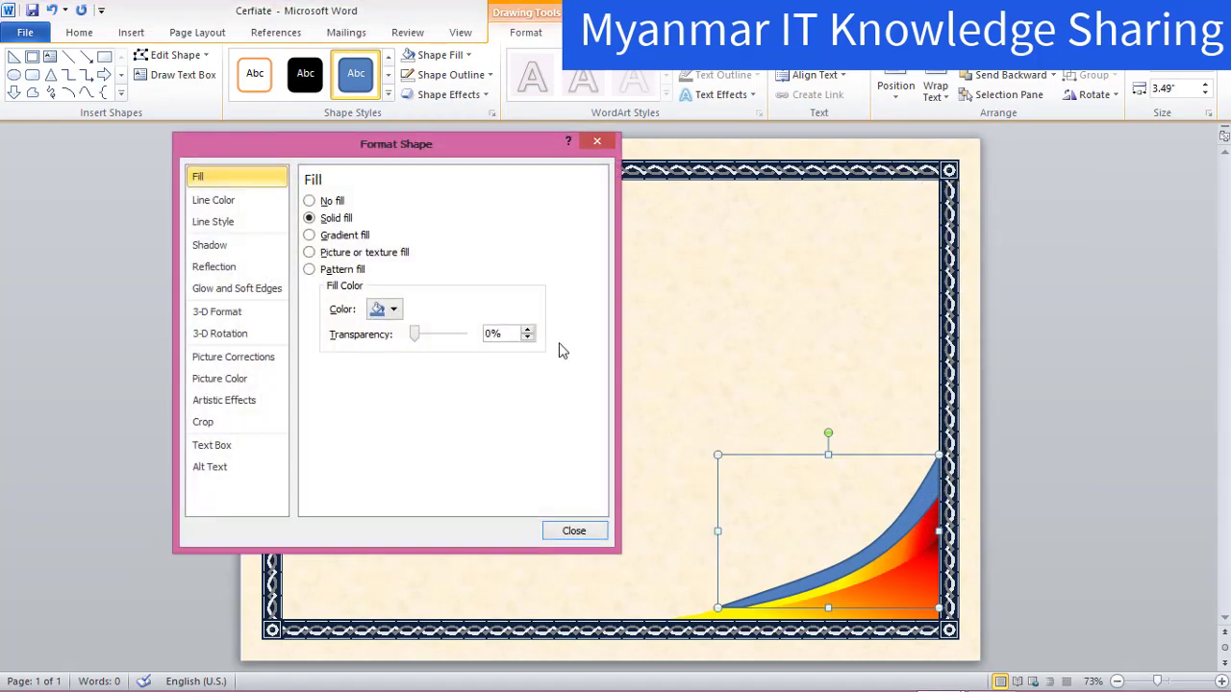
pyautogui.click(346, 237)
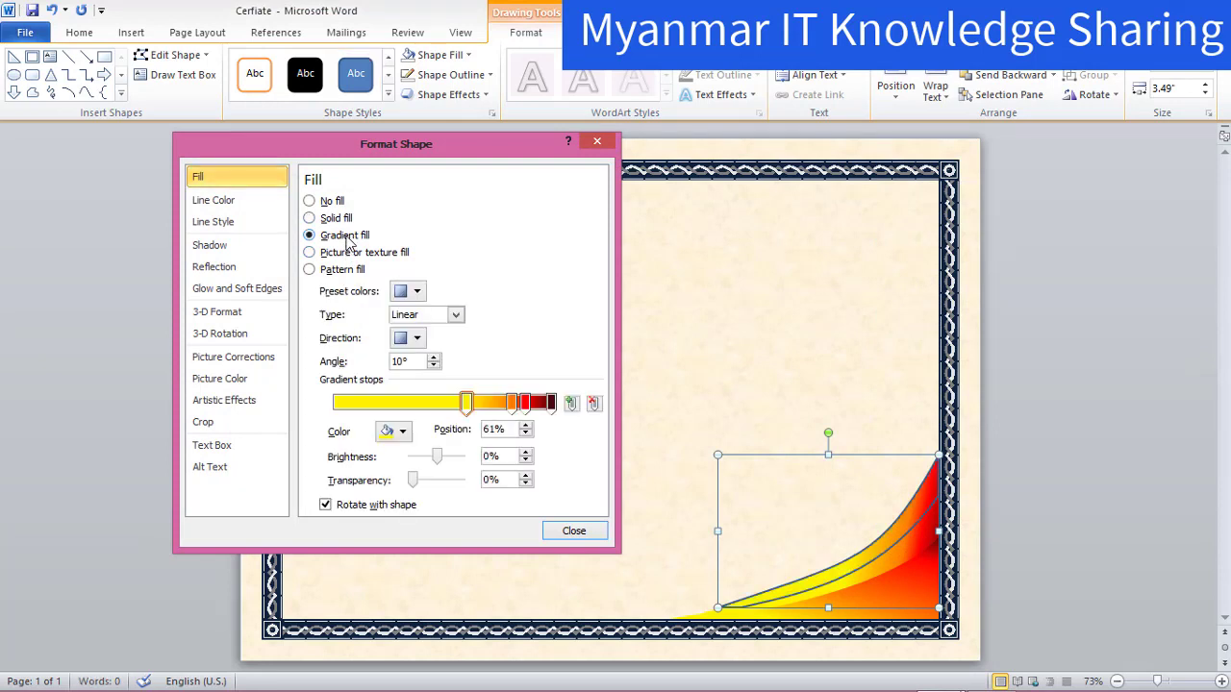
pyautogui.moveTo(524, 402)
pyautogui.mouseDown()
pyautogui.moveTo(486, 409)
pyautogui.moveTo(516, 411)
pyautogui.mouseUp()
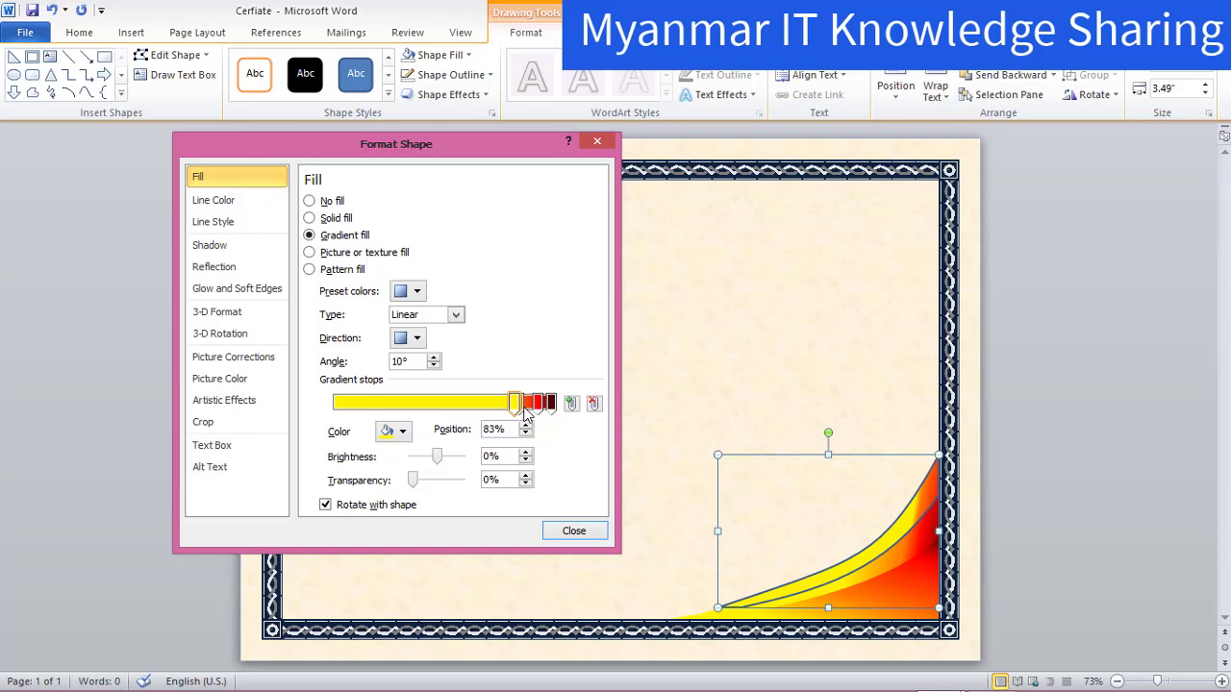
pyautogui.moveTo(524, 411); pyautogui.dragTo(525, 412)
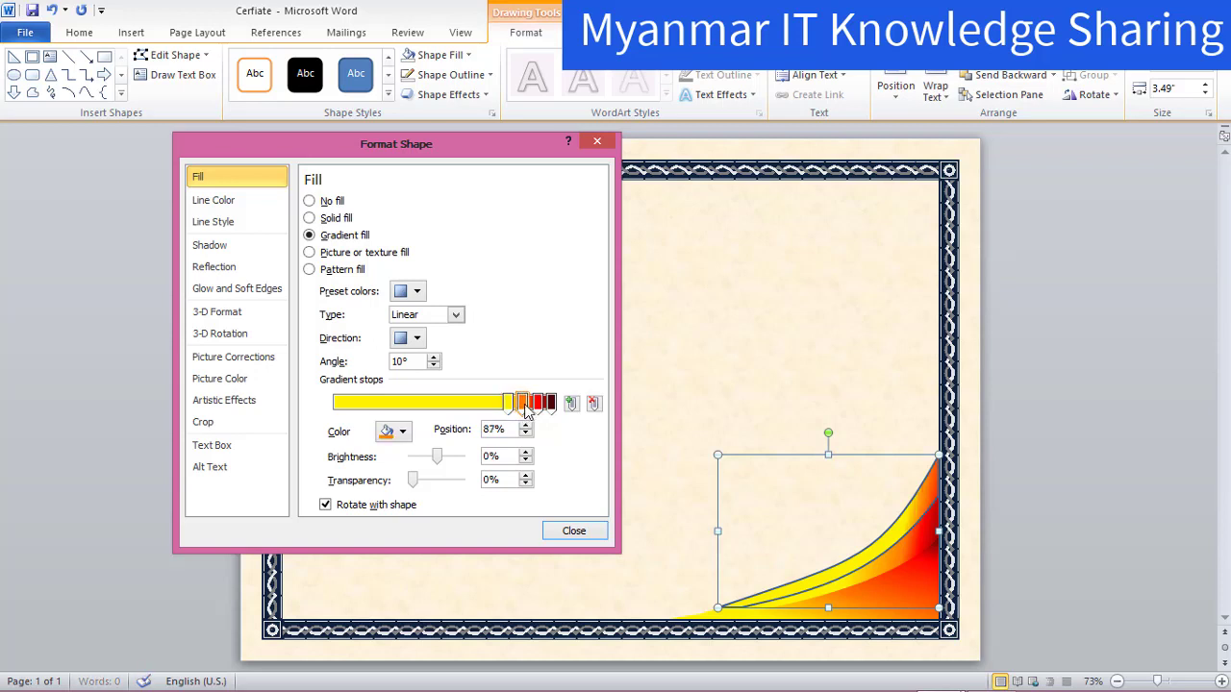
pyautogui.click(514, 404)
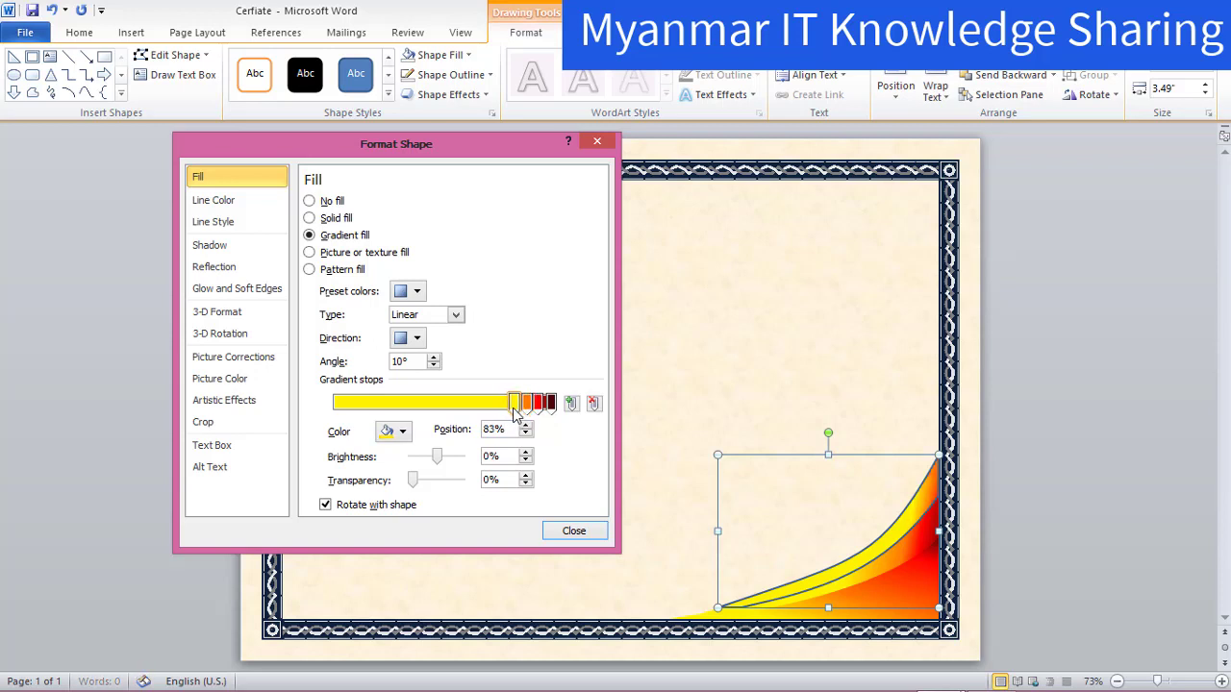
pyautogui.click(574, 530)
pyautogui.click(729, 346)
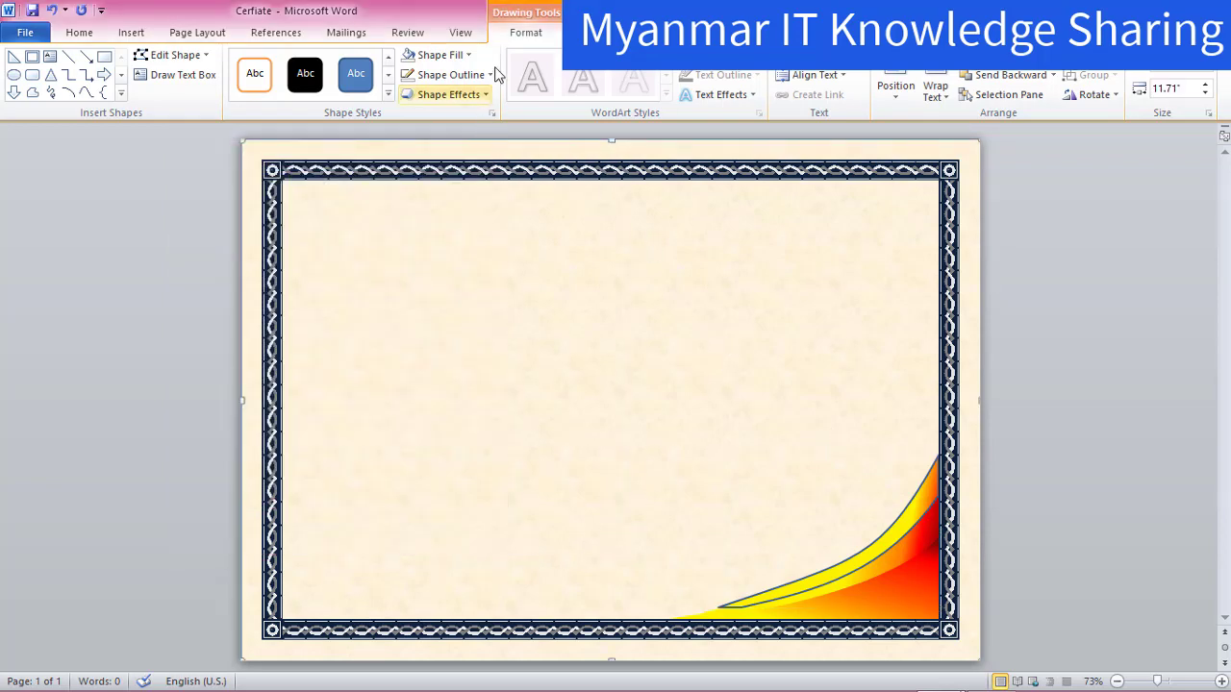
# Step: Remove the top wave's outline
pyautogui.click(891, 545)
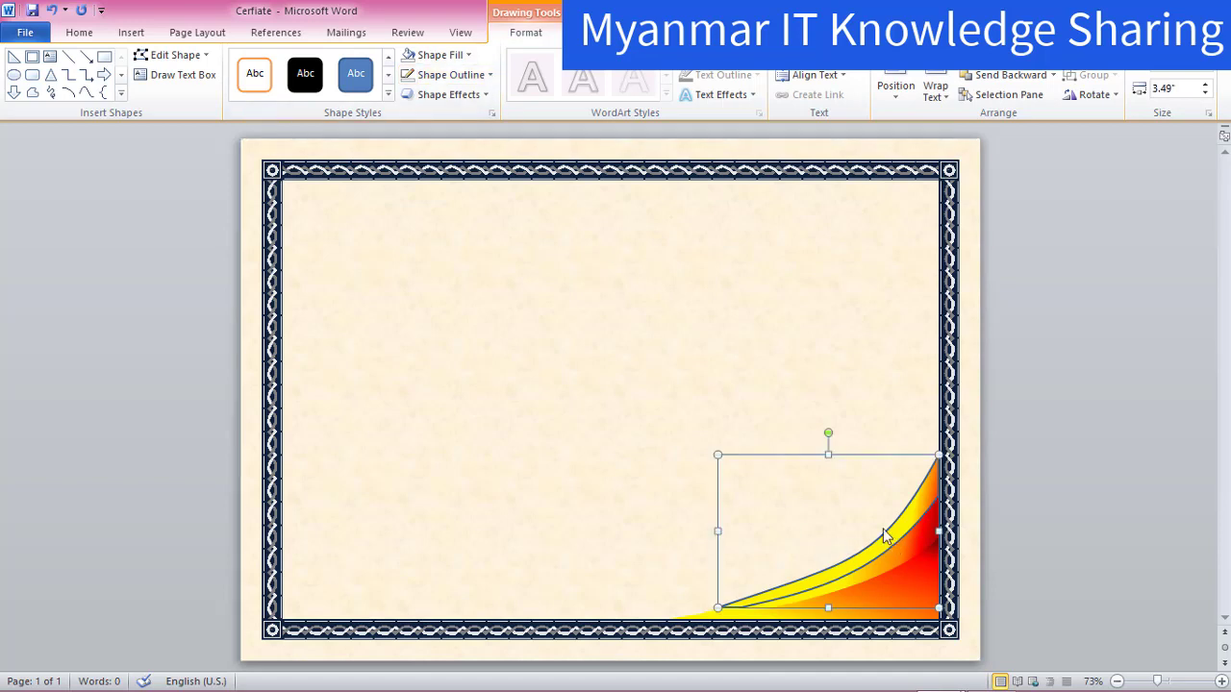
pyautogui.click(489, 74)
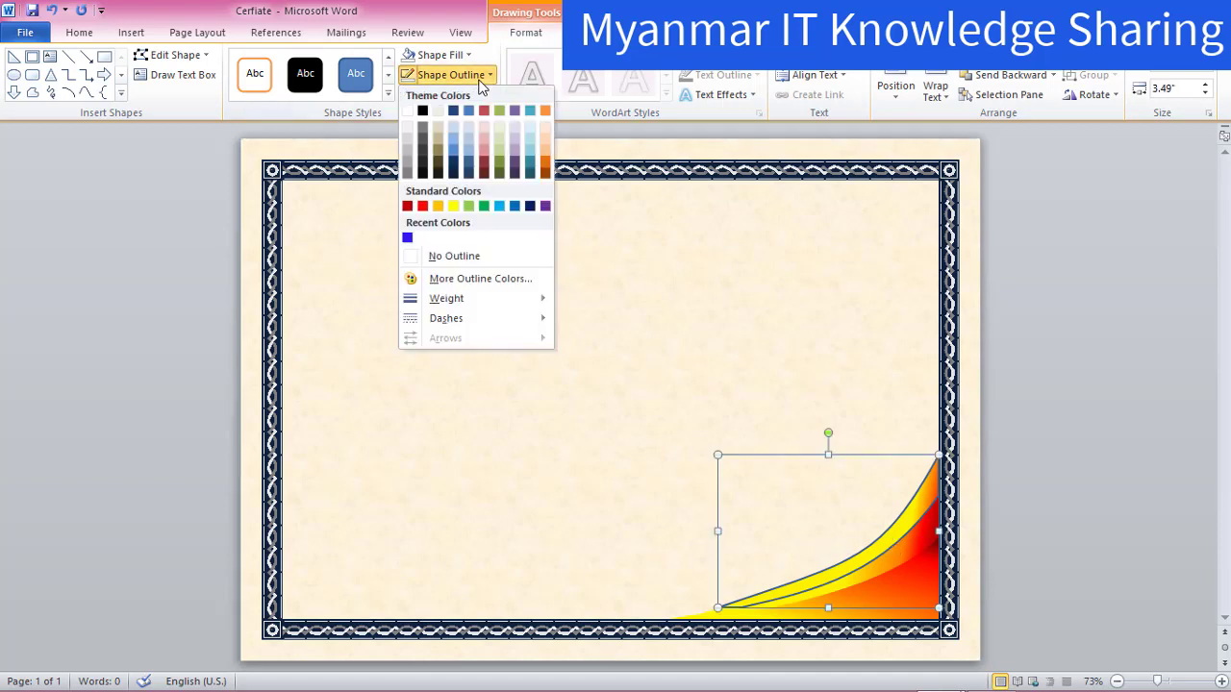
pyautogui.click(435, 258)
pyautogui.click(667, 301)
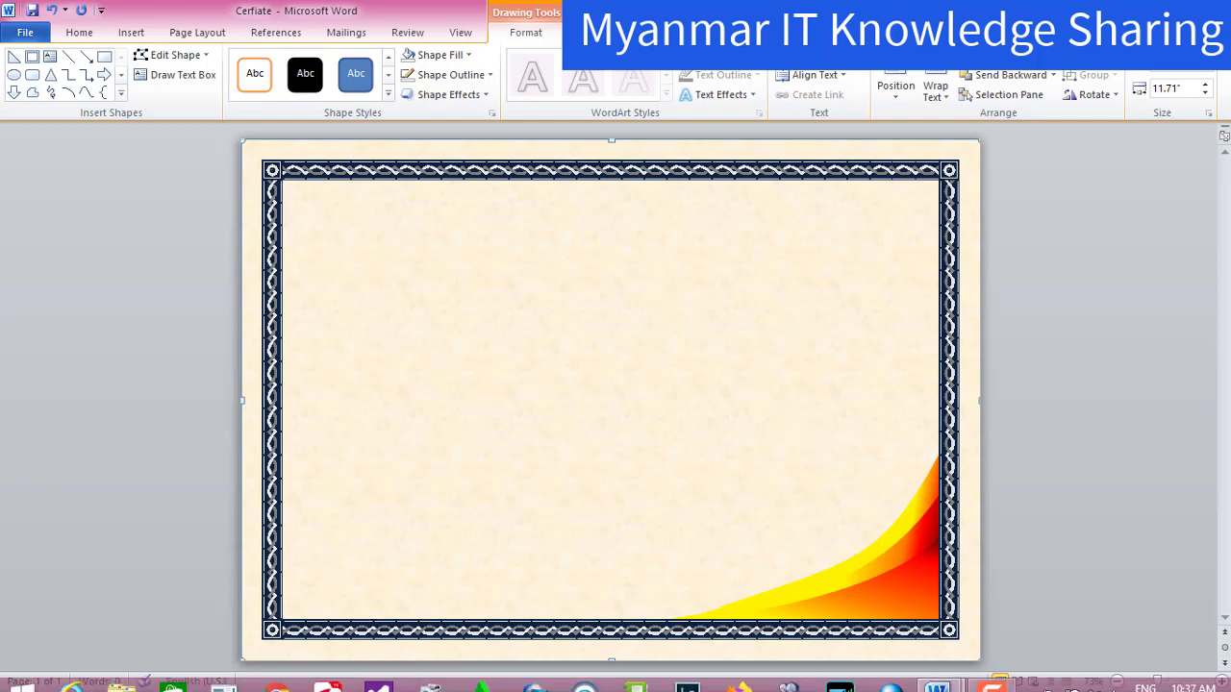
pyautogui.moveTo(937, 673)
pyautogui.click(886, 594)
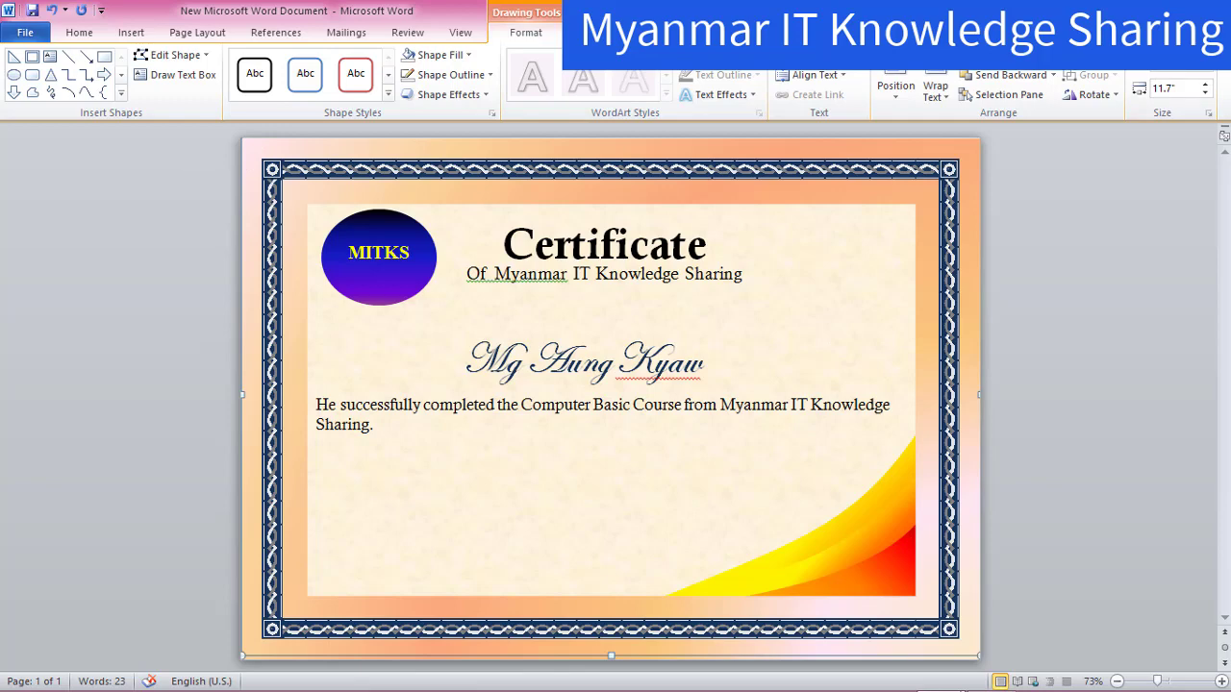
pyautogui.moveTo(945, 681)
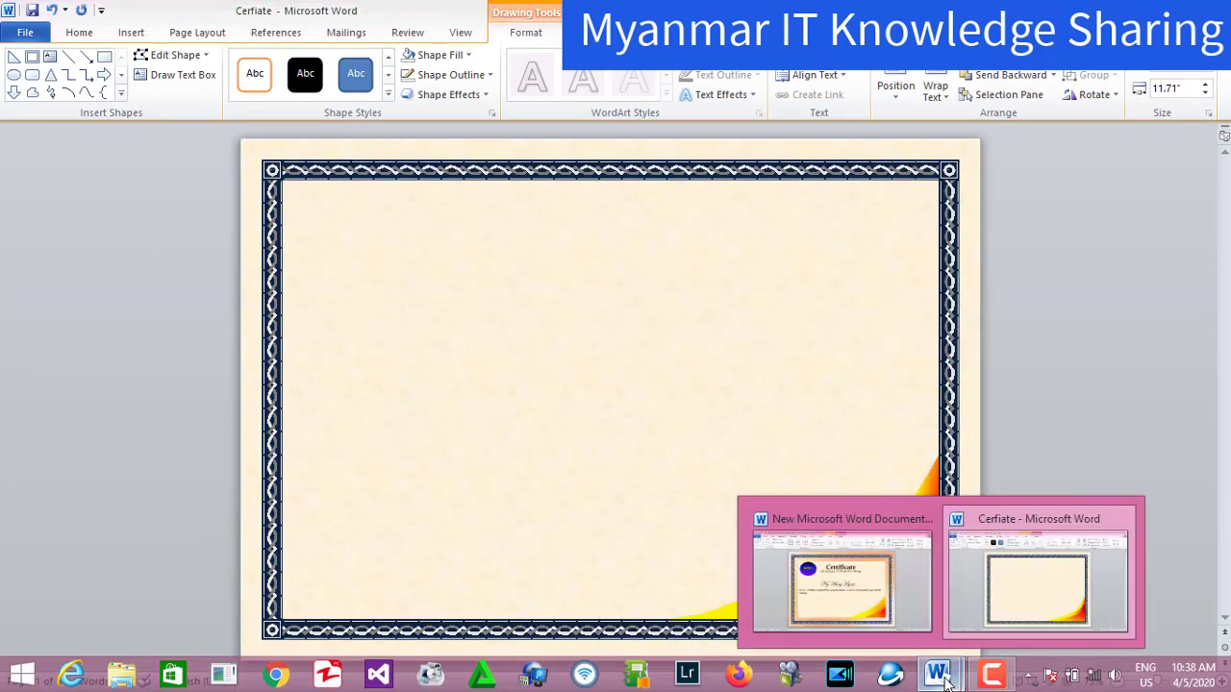
pyautogui.click(1035, 588)
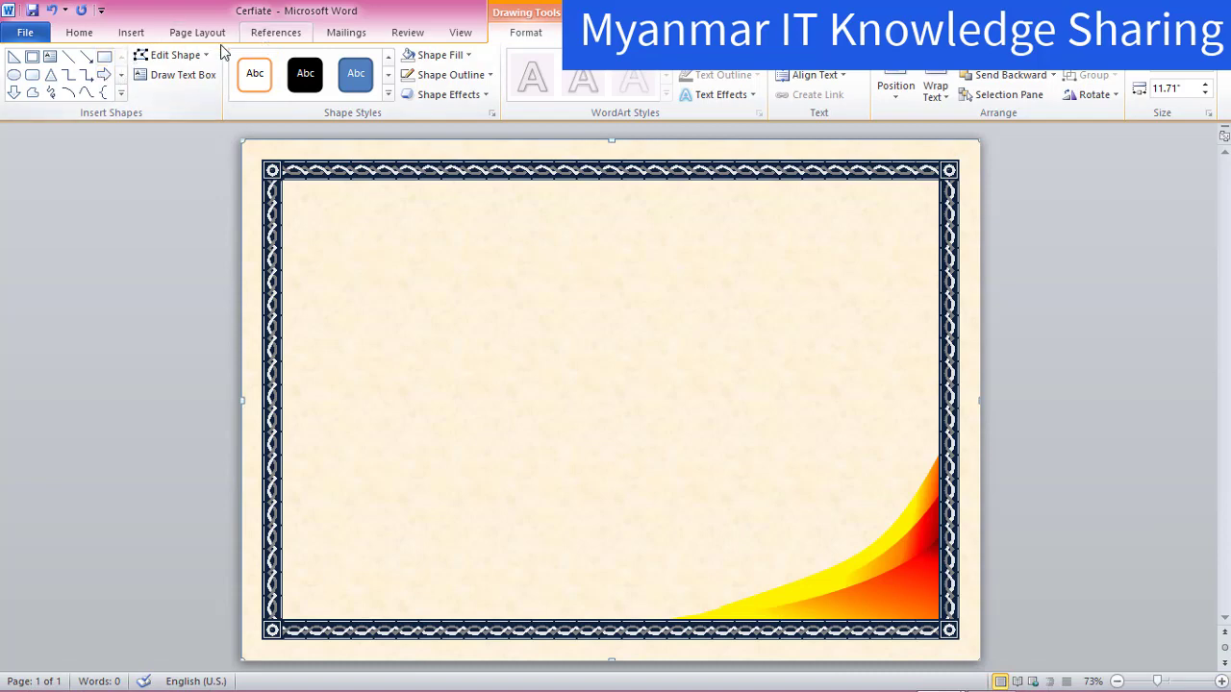
# Step: Draw a Frame shape from the page's top-left corner to its bottom-right corner
pyautogui.click(130, 35)
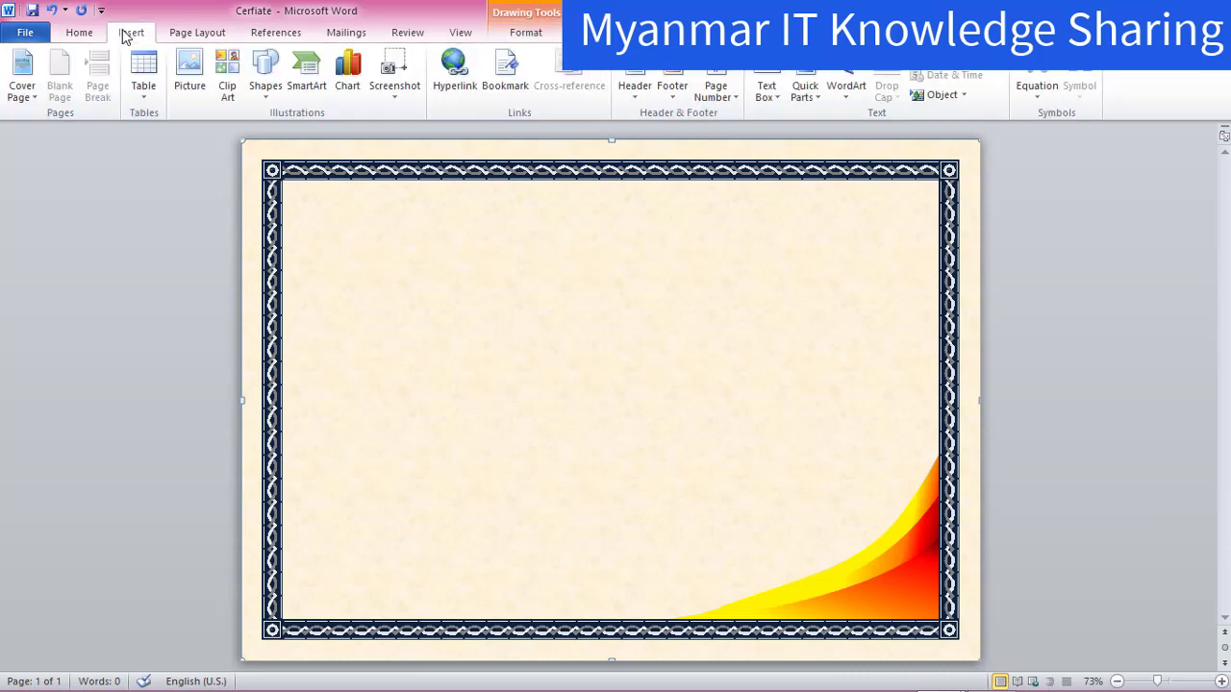
pyautogui.click(263, 87)
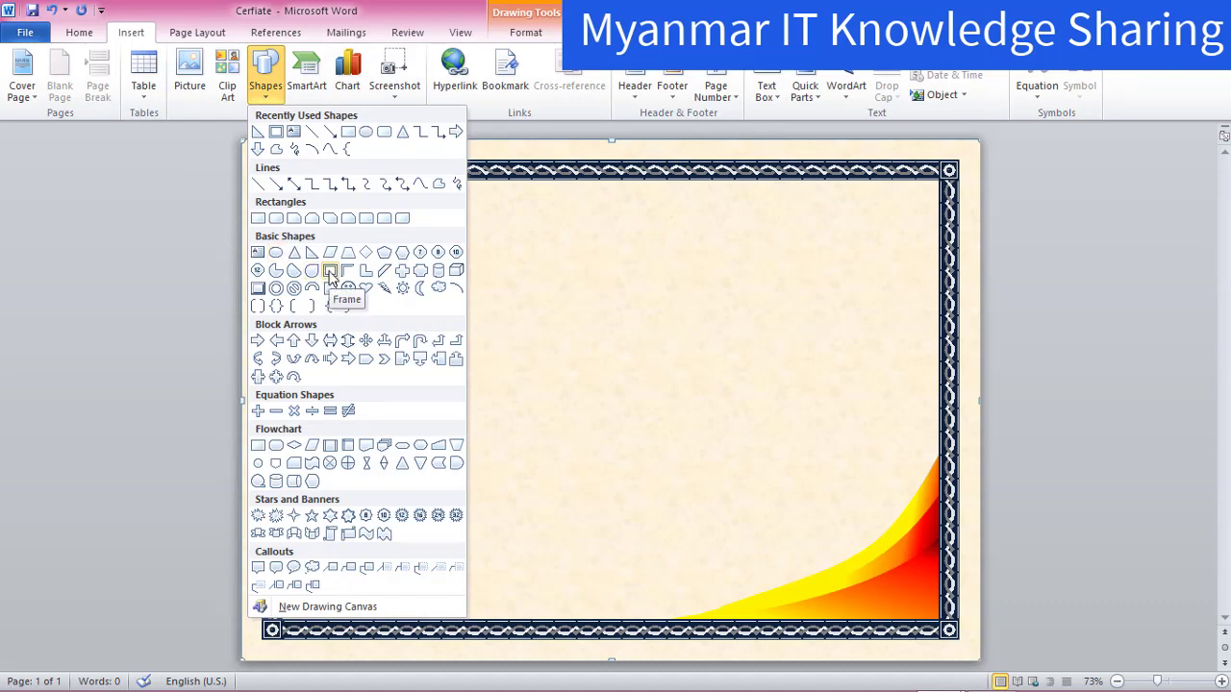
pyautogui.click(329, 272)
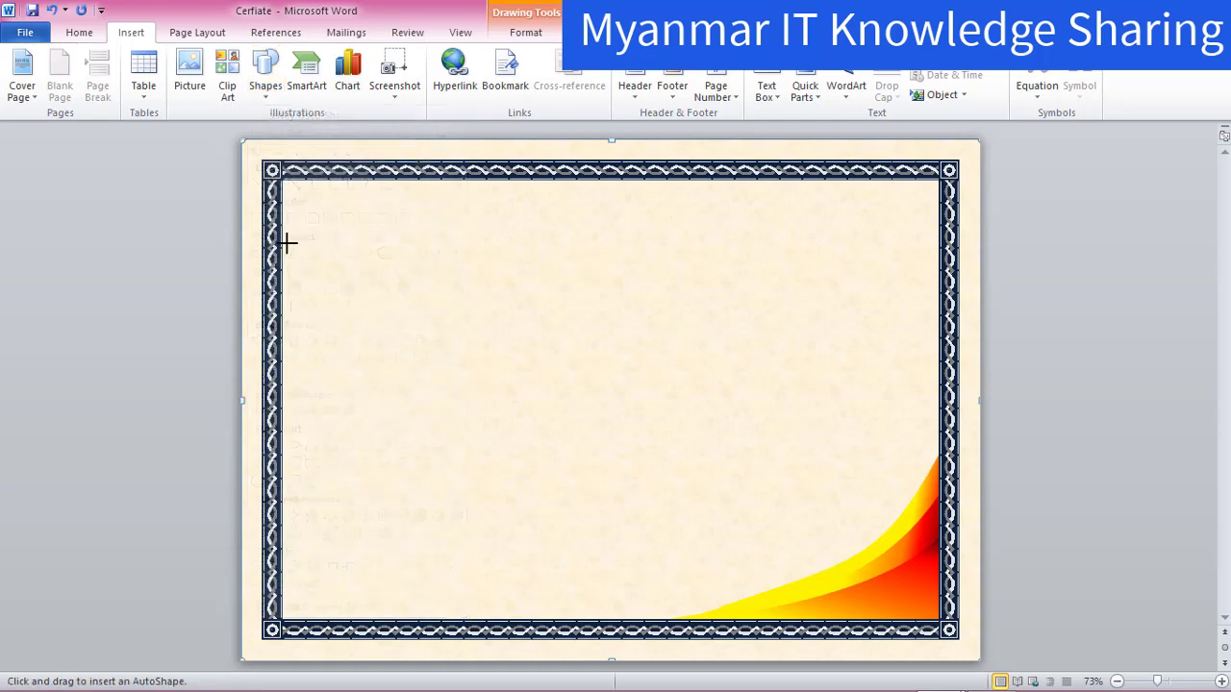
pyautogui.moveTo(242, 141); pyautogui.dragTo(980, 659)
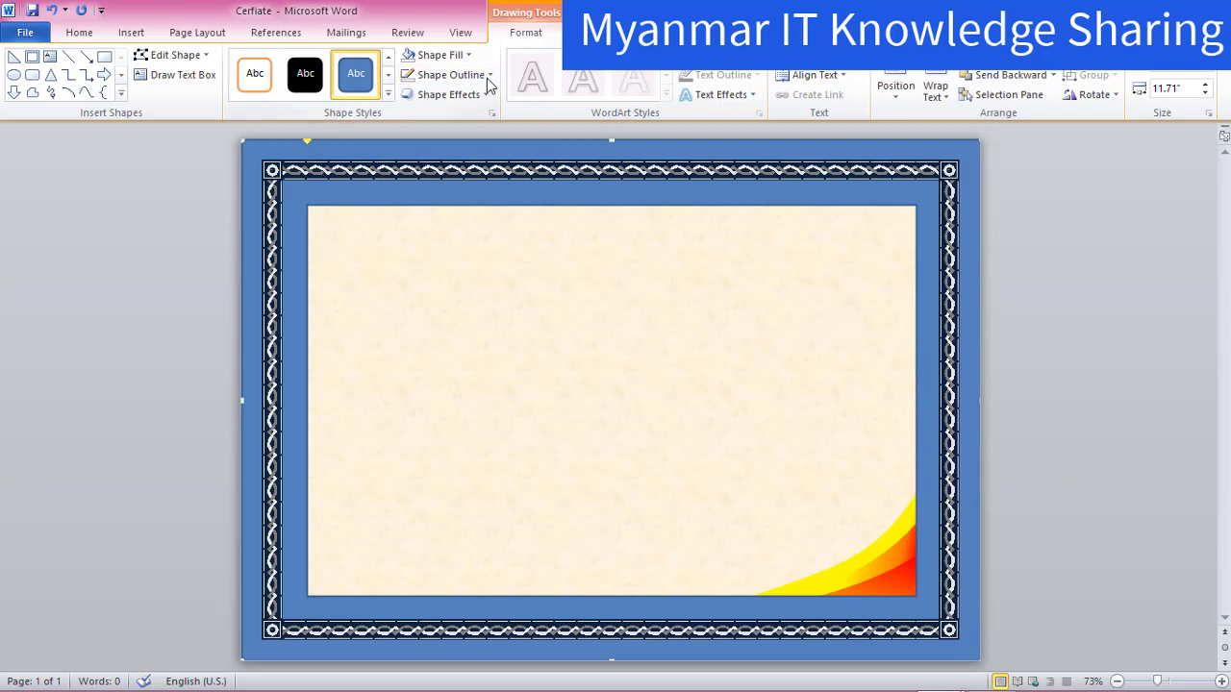
# Step: Set the frame's outline to No Outline and leave its fill unchanged
pyautogui.click(464, 55)
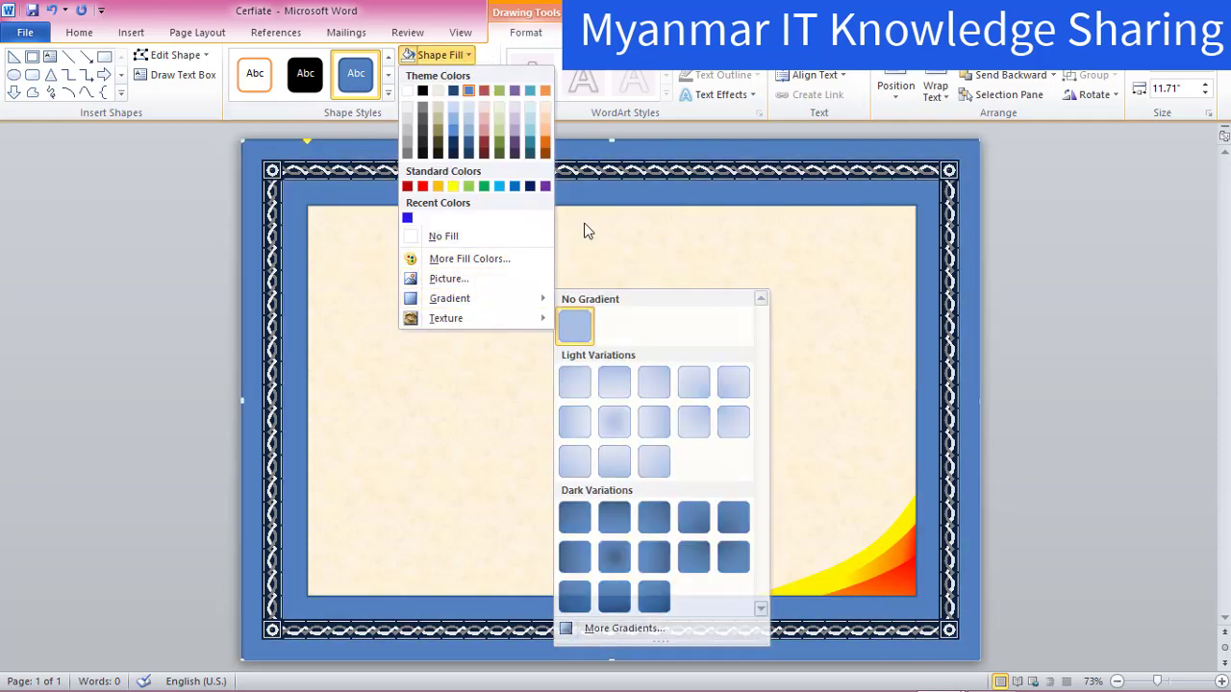
pyautogui.click(504, 153)
pyautogui.click(450, 75)
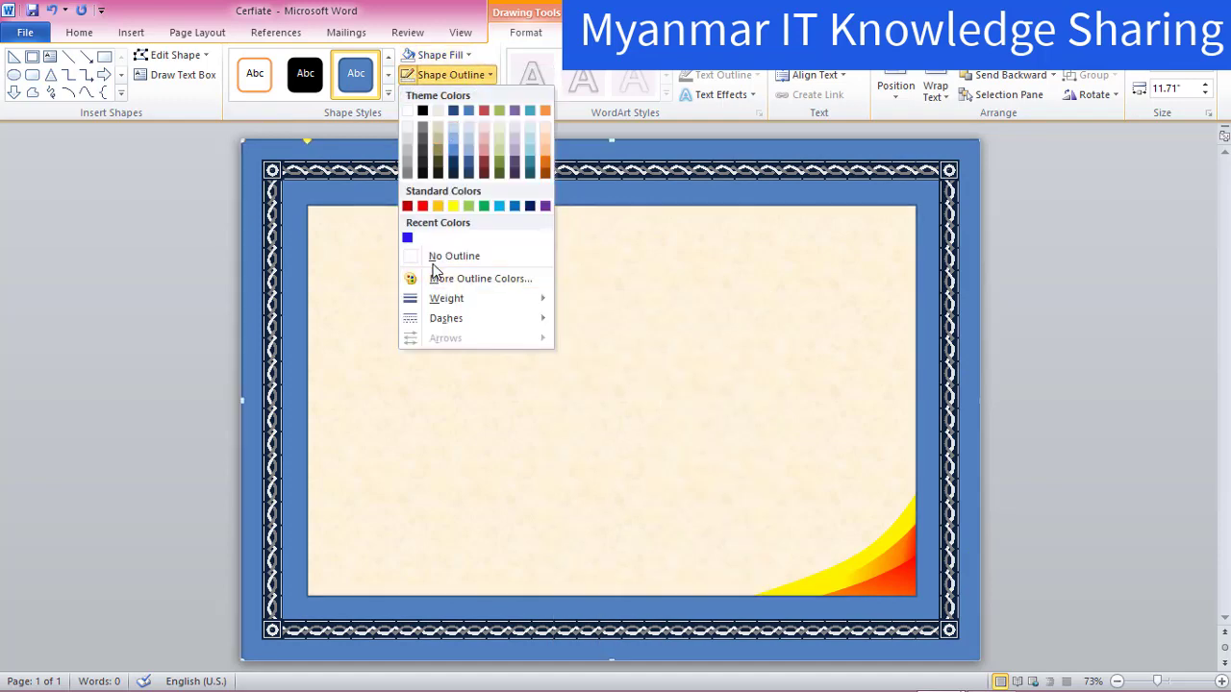
pyautogui.click(435, 257)
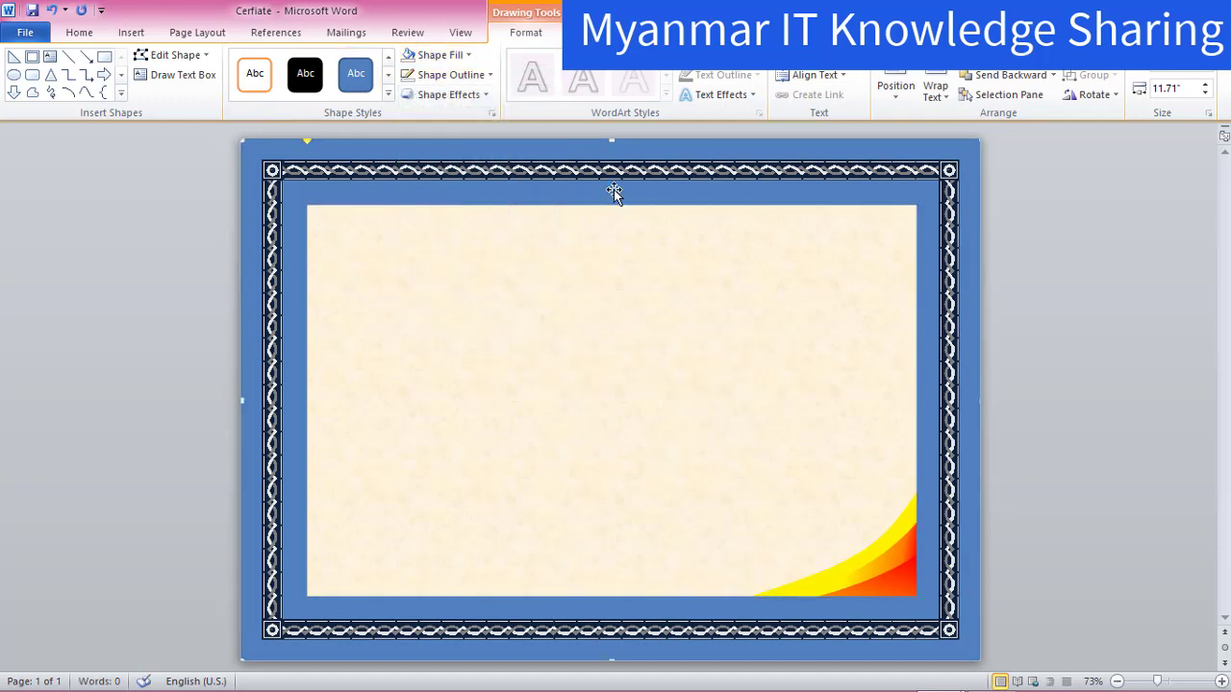
pyautogui.click(466, 58)
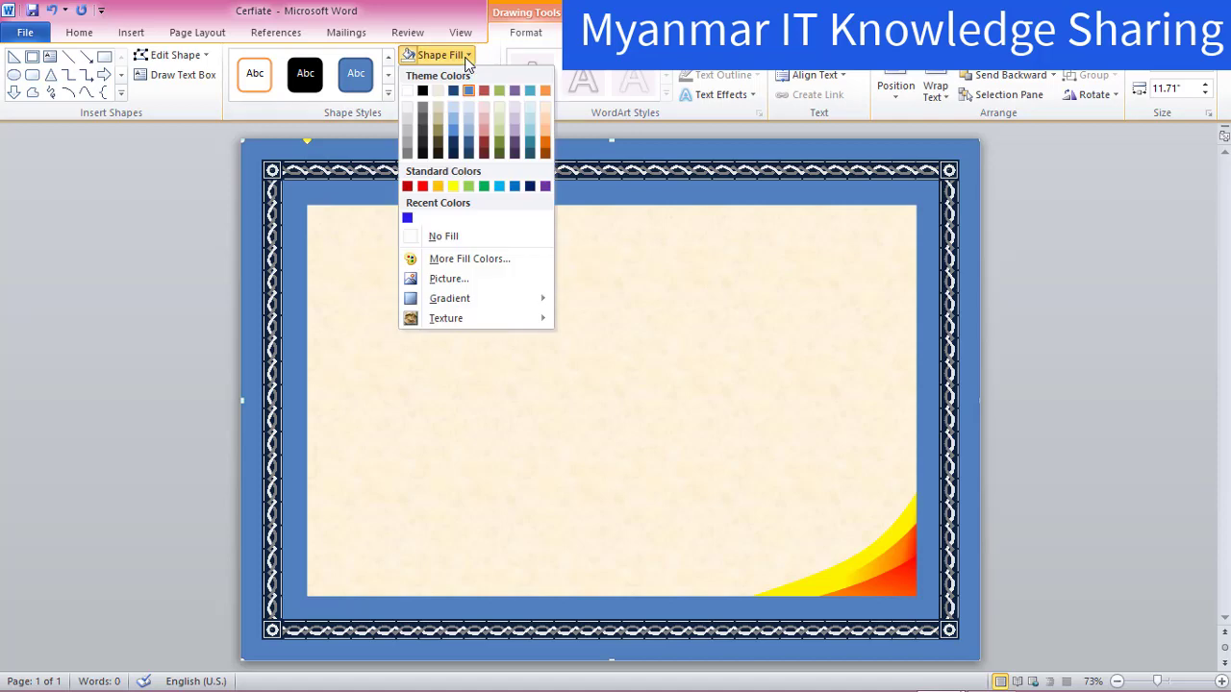
pyautogui.moveTo(510, 309)
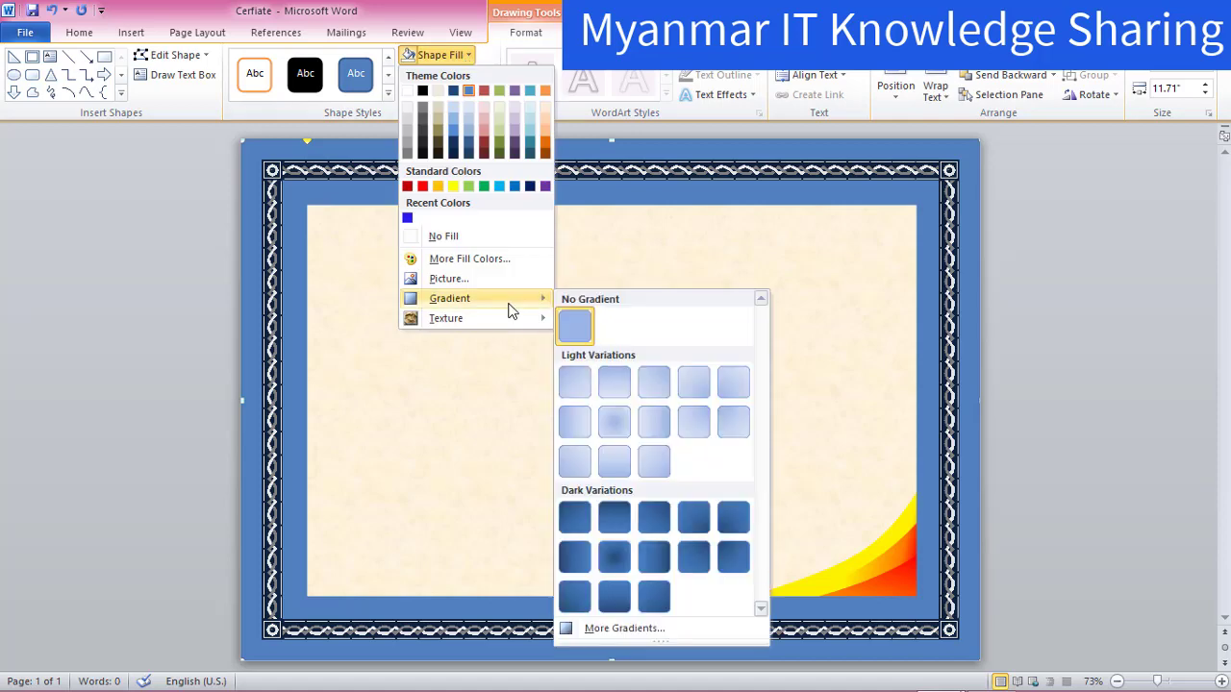
pyautogui.click(906, 179)
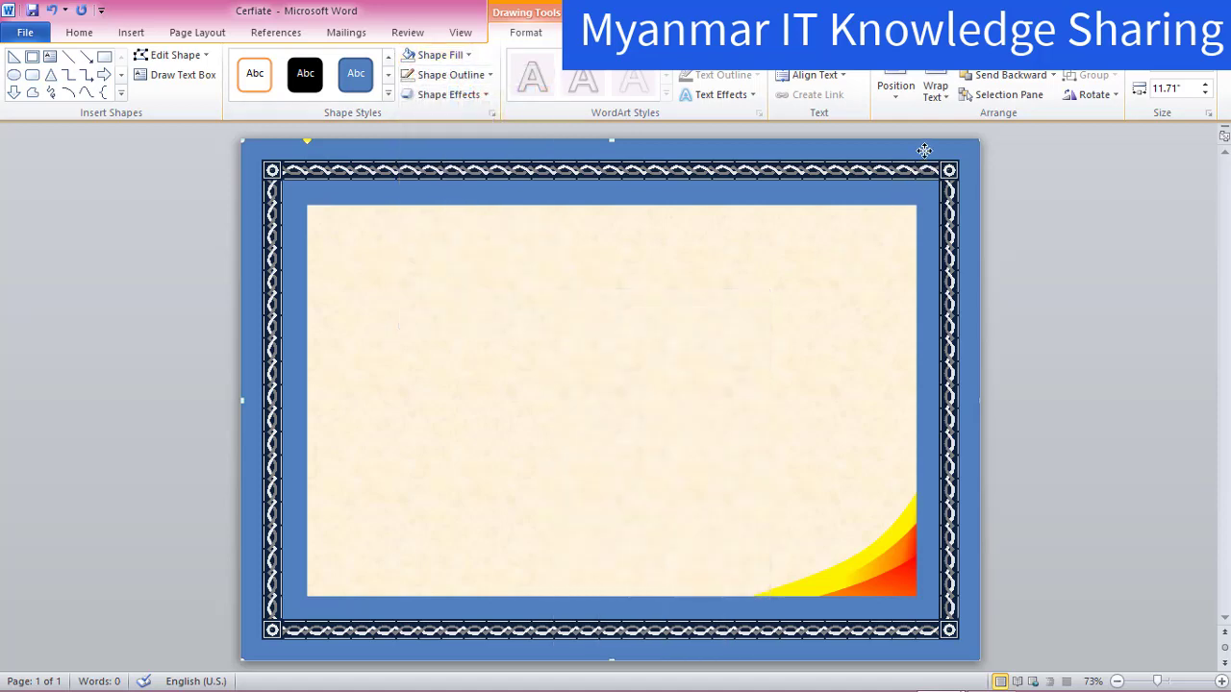
# Step: Fill the frame with the peach preset gradient set to Radial type in Format Shape
pyautogui.rightClick(924, 151)
pyautogui.click(974, 469)
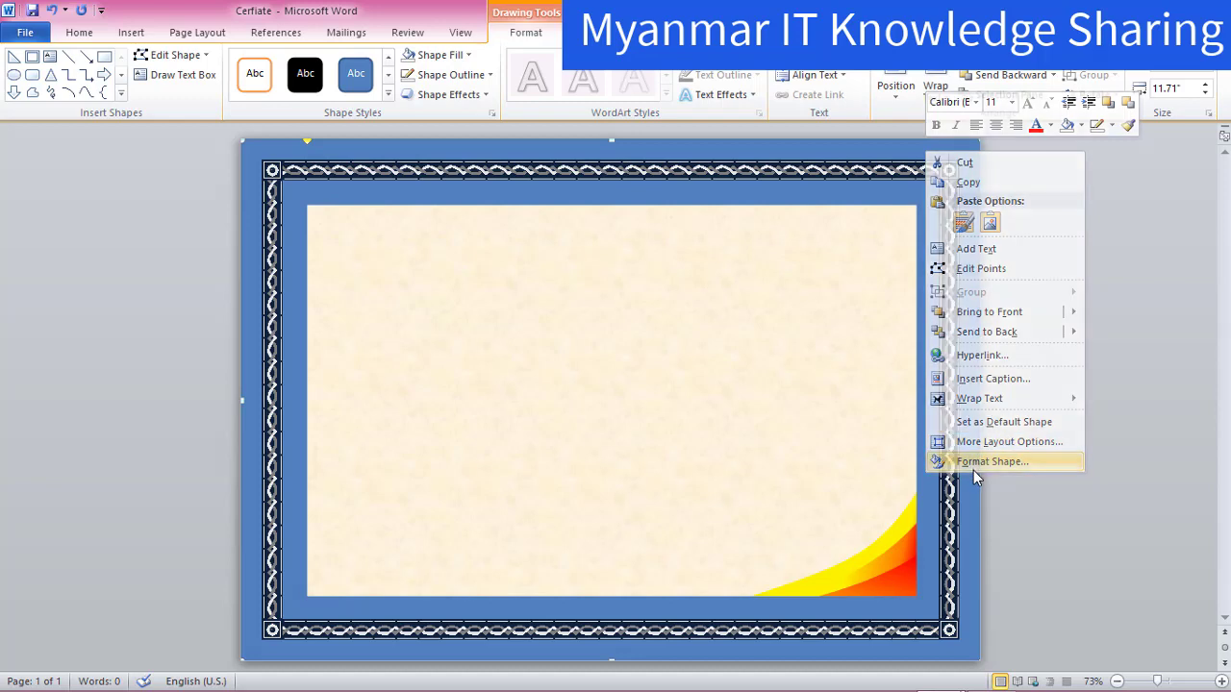
pyautogui.click(345, 236)
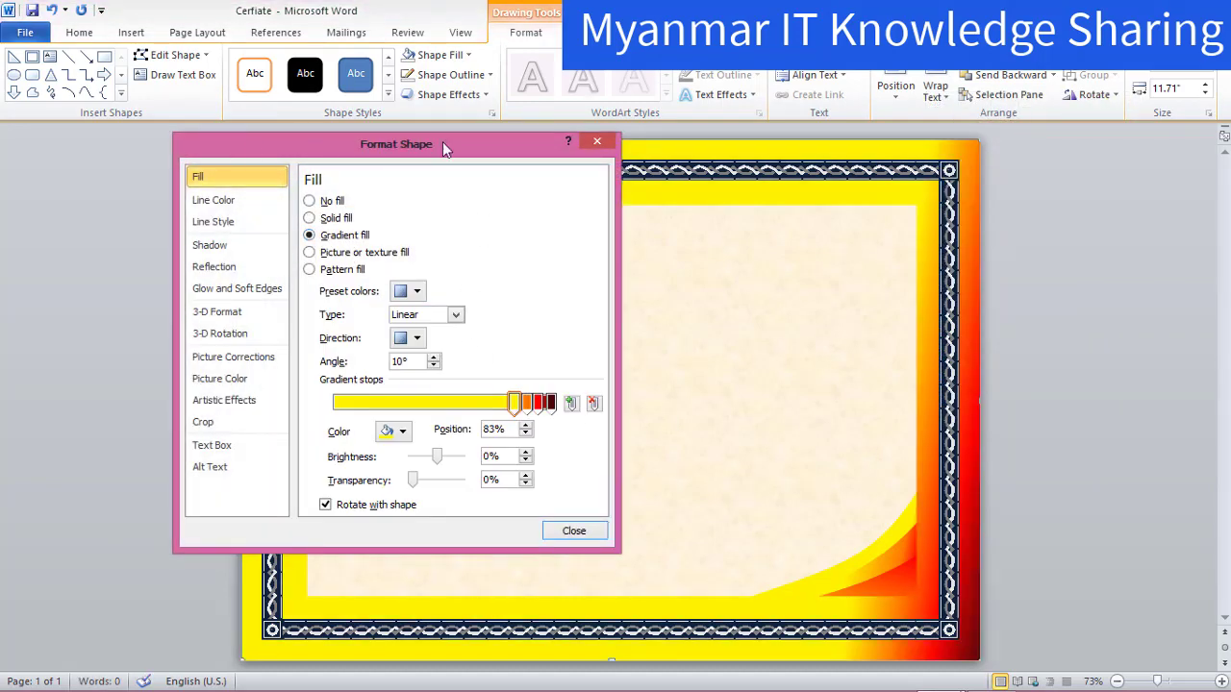
pyautogui.moveTo(444, 146); pyautogui.dragTo(1016, 156)
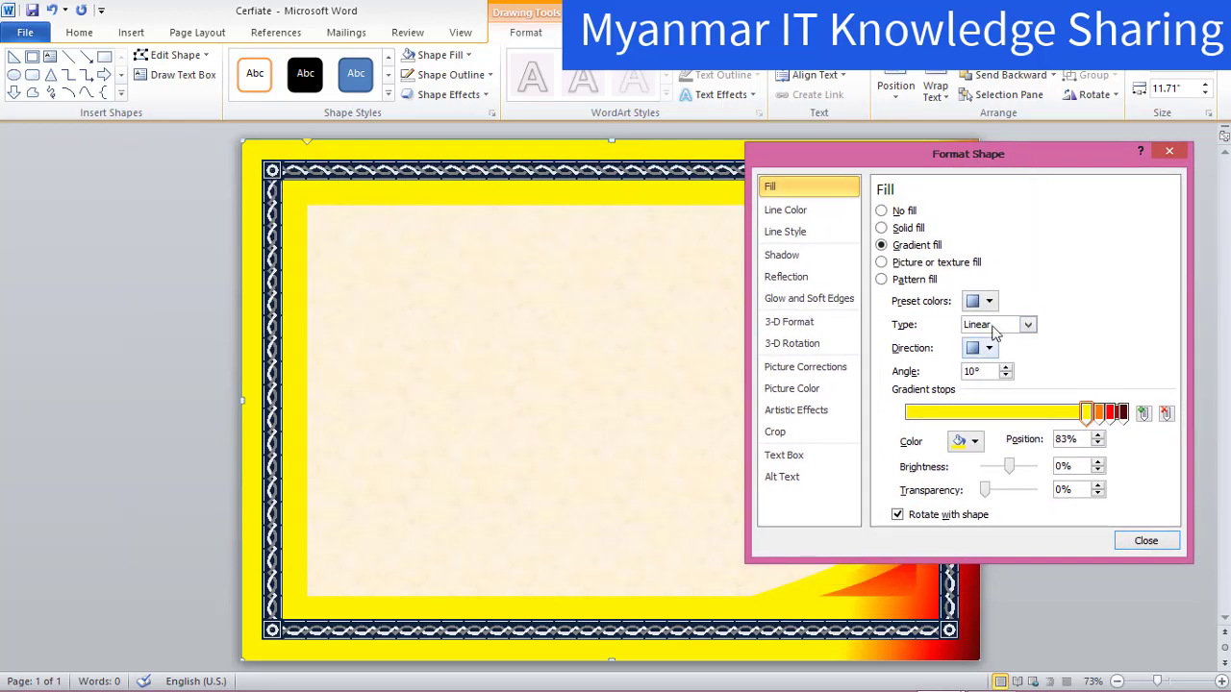
pyautogui.click(988, 302)
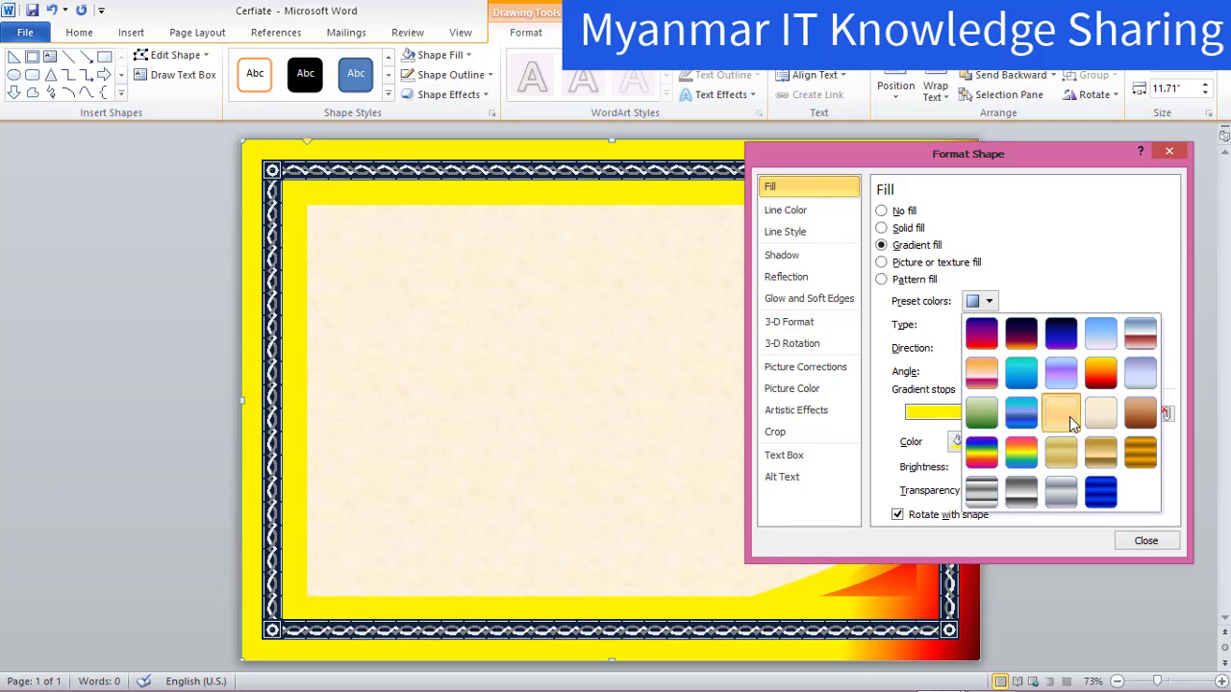
pyautogui.click(1069, 417)
pyautogui.moveTo(1053, 169); pyautogui.dragTo(445, 149)
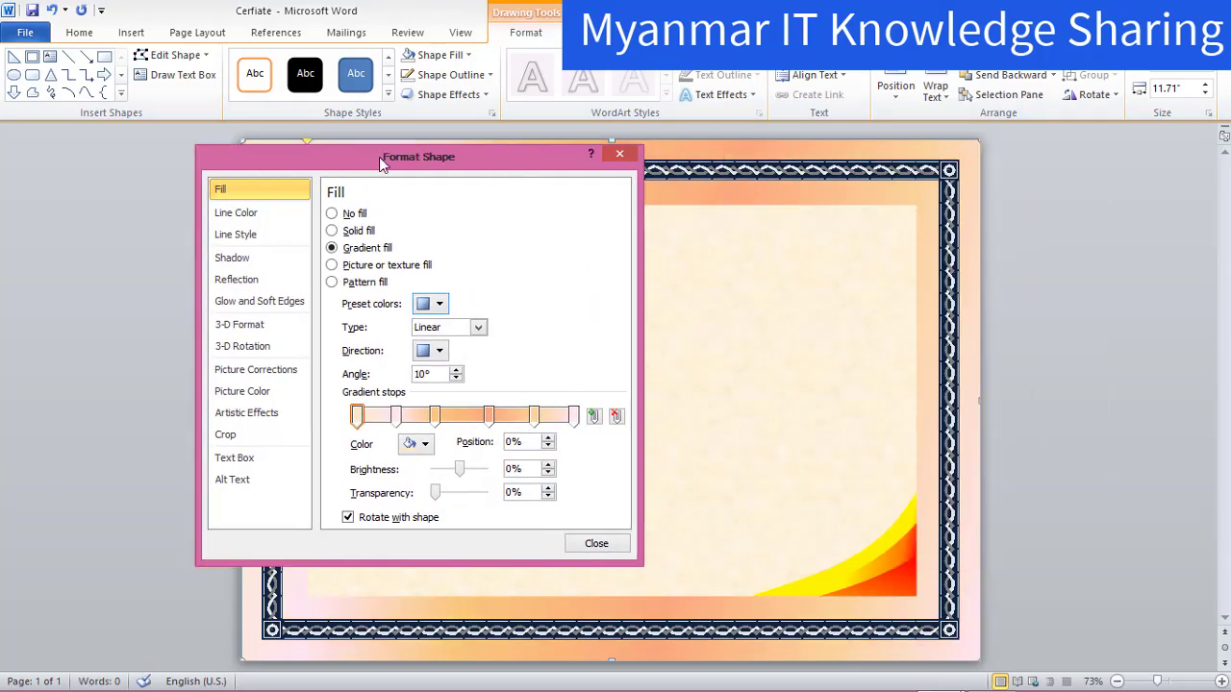
pyautogui.click(421, 305)
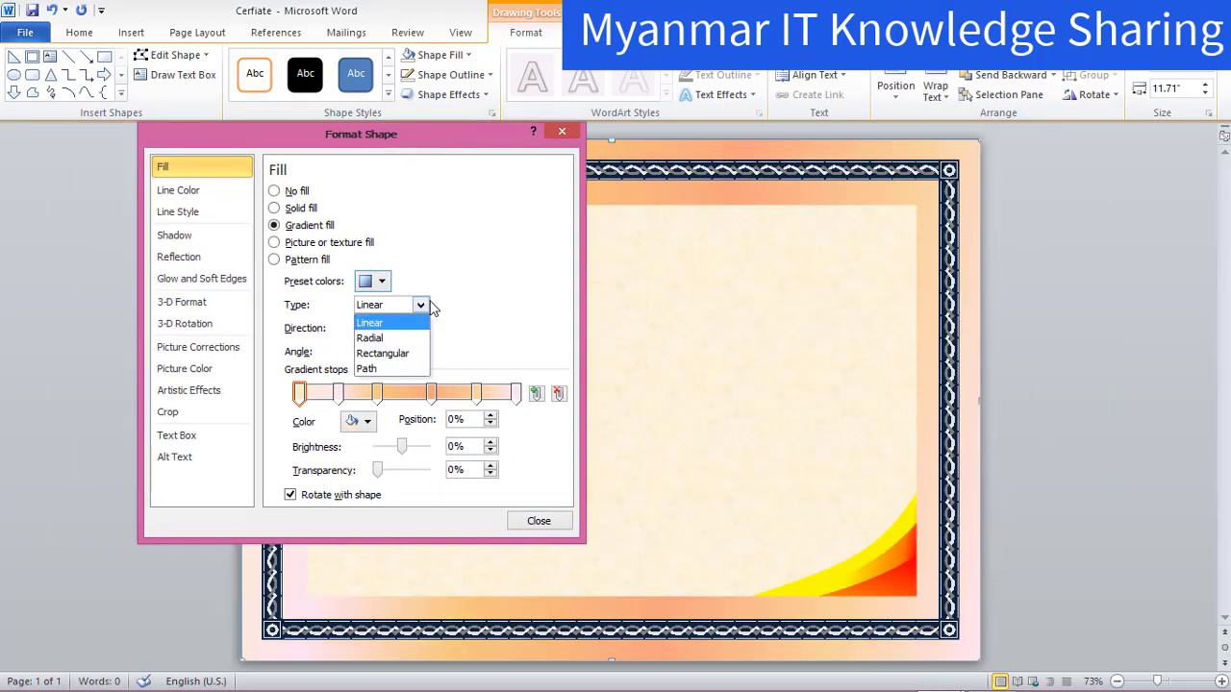
pyautogui.click(395, 336)
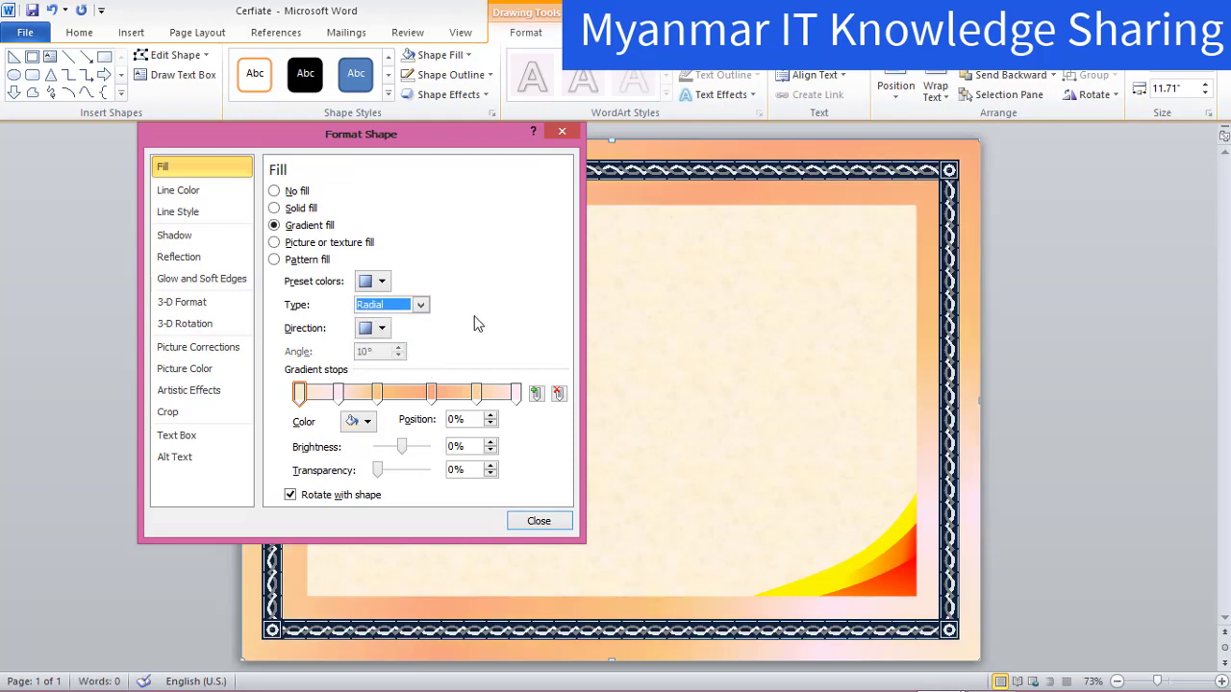
pyautogui.click(536, 520)
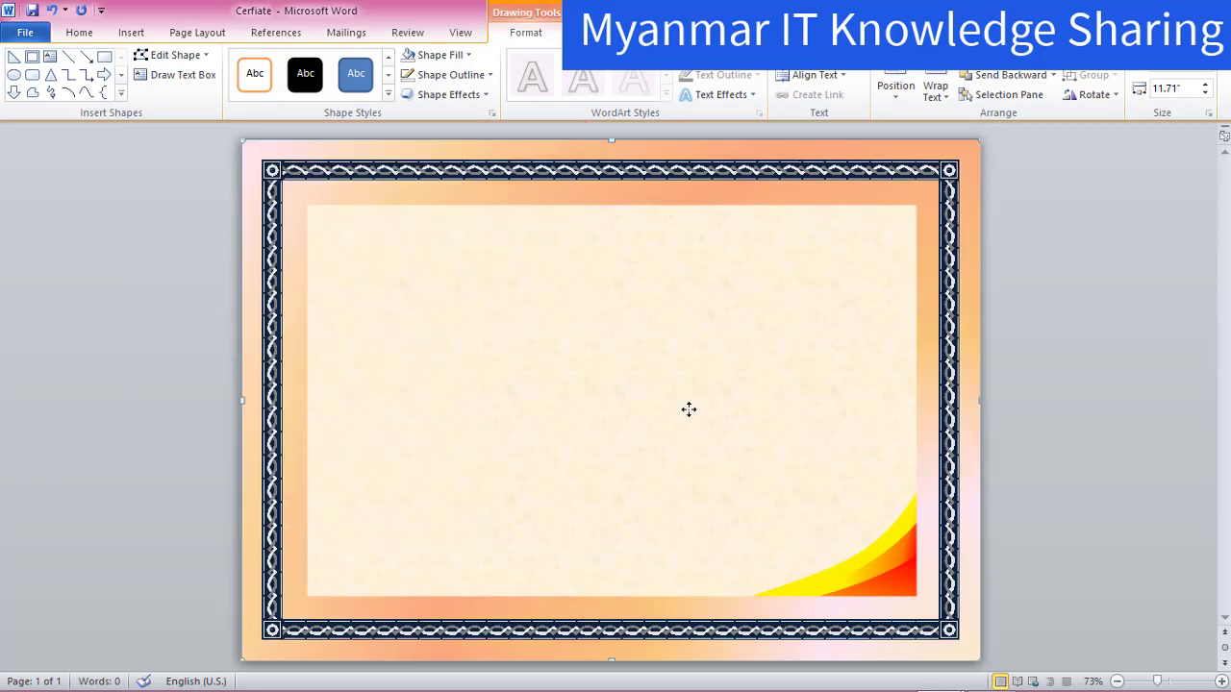
# Step: Shrink the yellow corner wave slightly and nudge the yellow and red waves upward
pyautogui.click(884, 576)
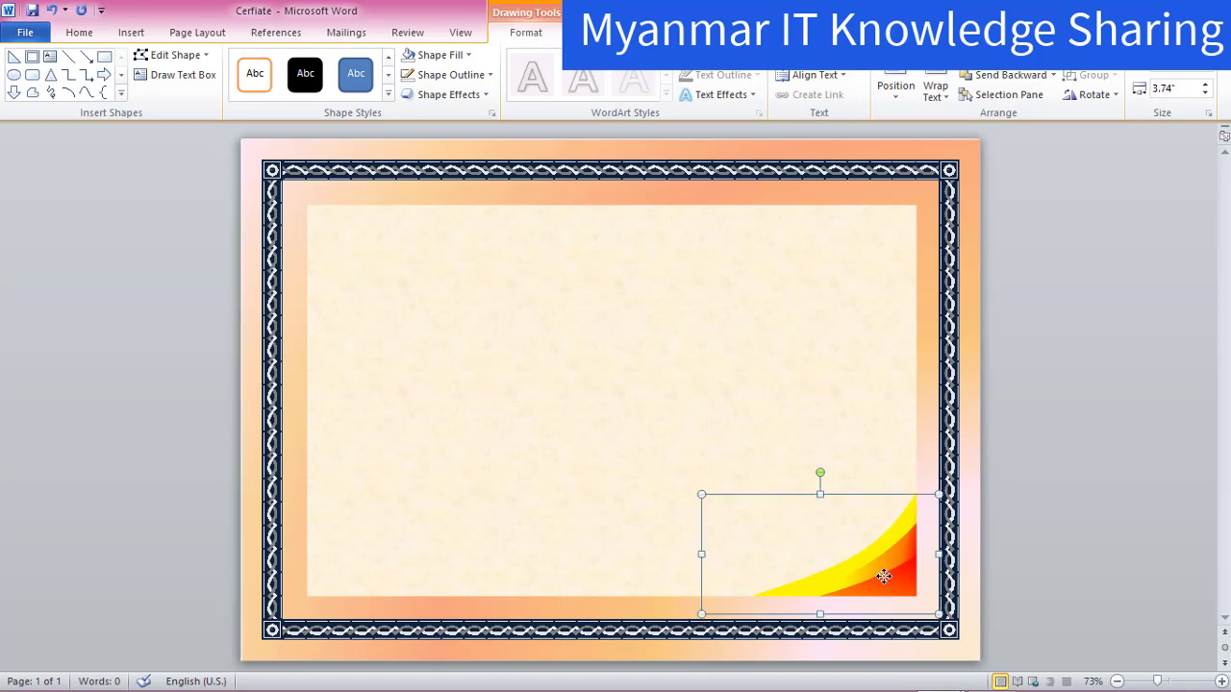
pyautogui.moveTo(860, 566); pyautogui.dragTo(860, 552)
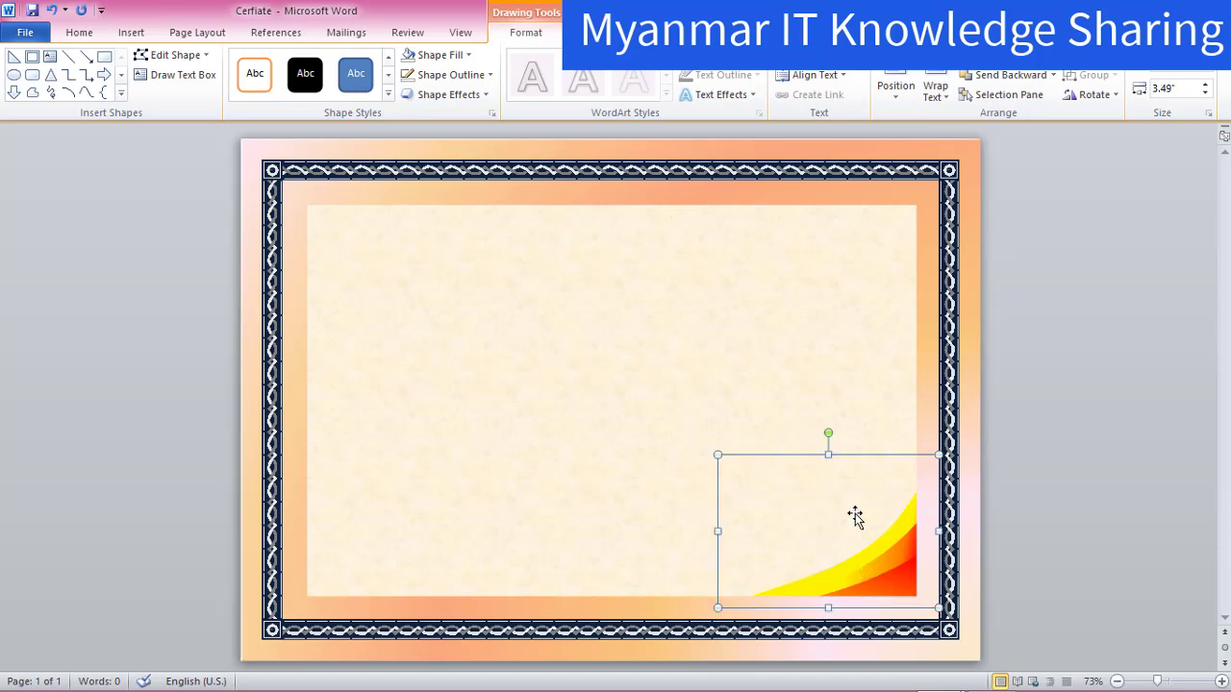
pyautogui.press('Up')
pyautogui.press('Up')
pyautogui.press('Up')
pyautogui.press('Up')
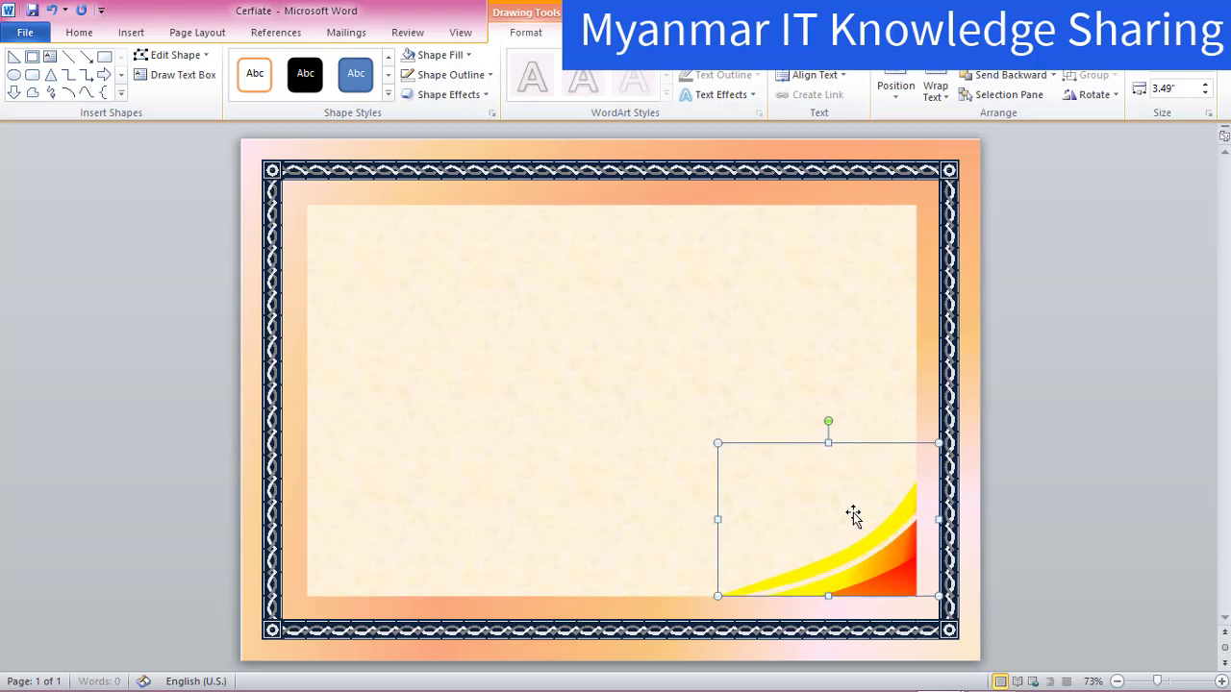
pyautogui.press('Up')
pyautogui.press('Up')
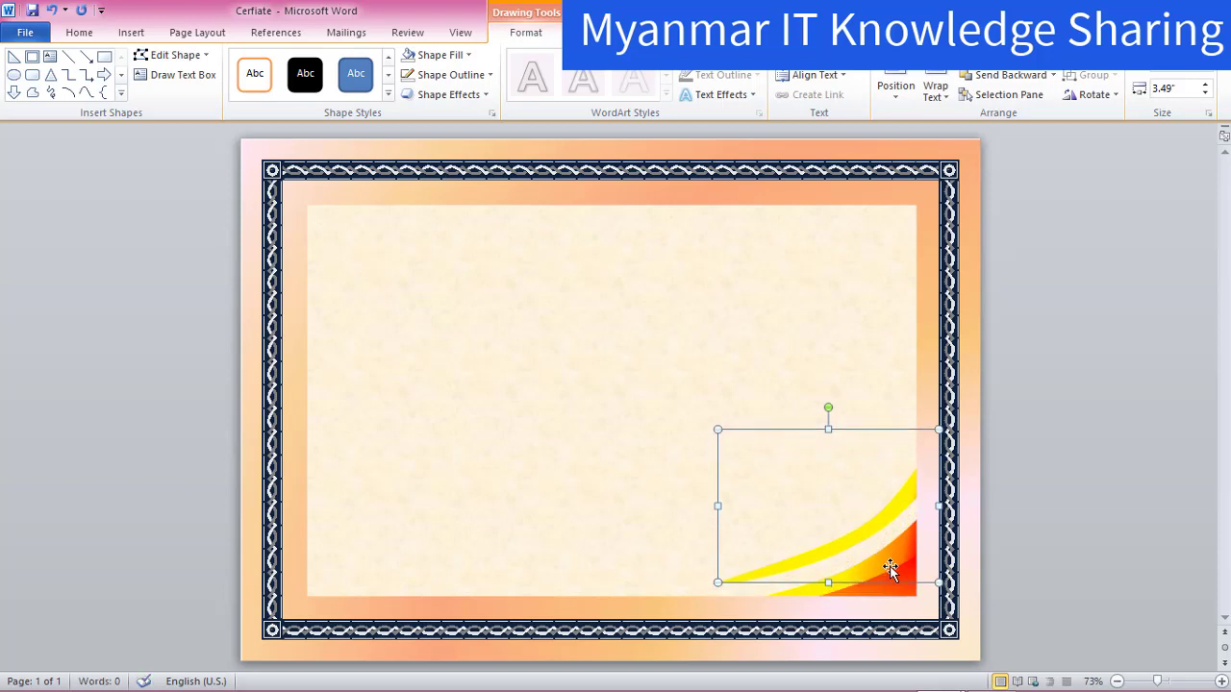
pyautogui.click(886, 560)
pyautogui.press('Up')
pyautogui.press('Up')
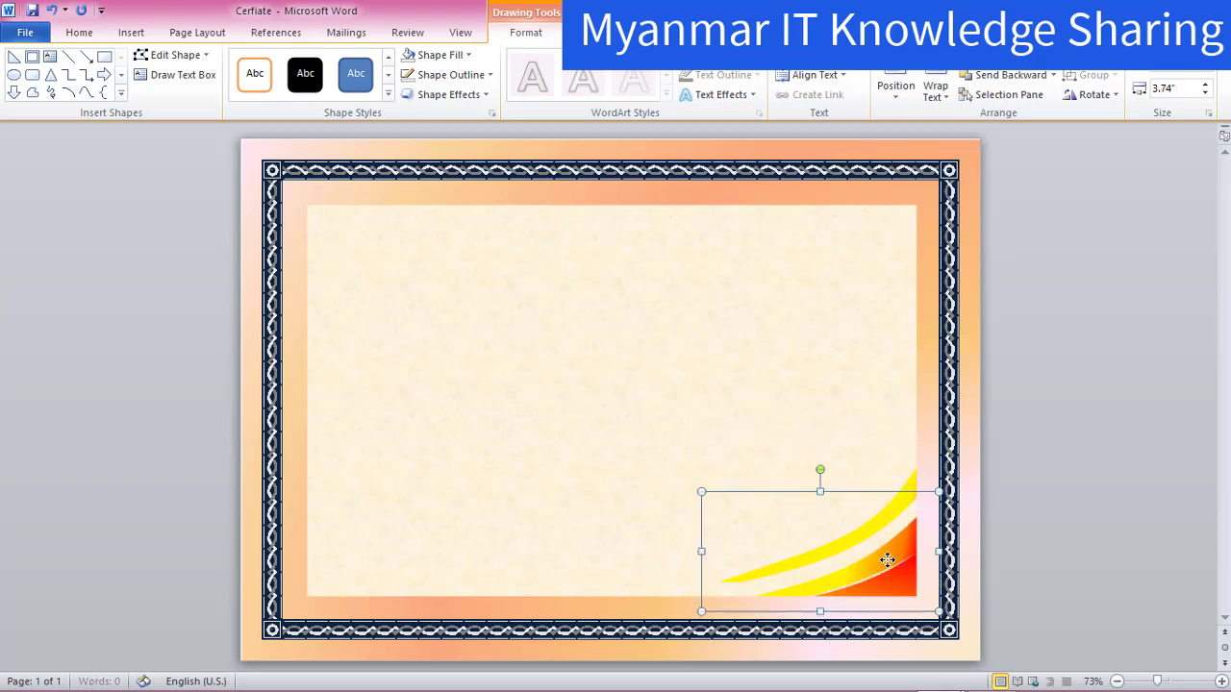
pyautogui.press('Up')
pyautogui.press('Up')
pyautogui.press('Up')
pyautogui.press('Up')
pyautogui.press('Up')
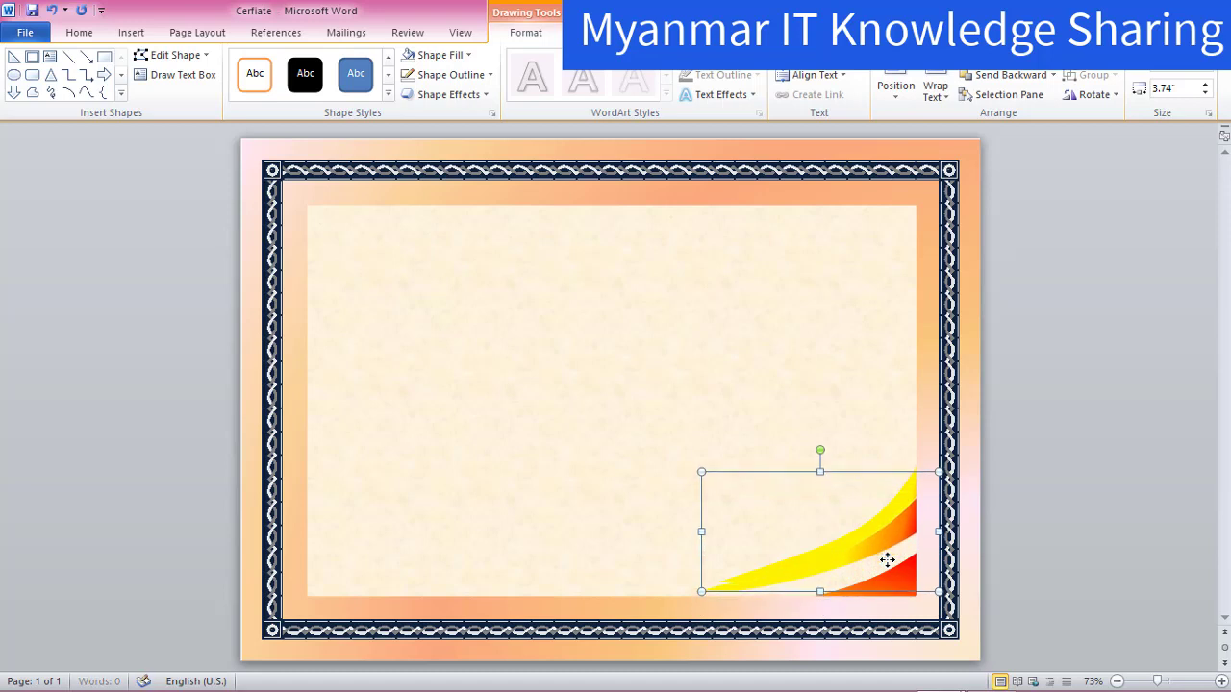
pyautogui.press('Up')
pyautogui.press('Up')
# Step: Nudge the rotated wave piece up, then ease the corner waves down snugly into place
pyautogui.press('Up')
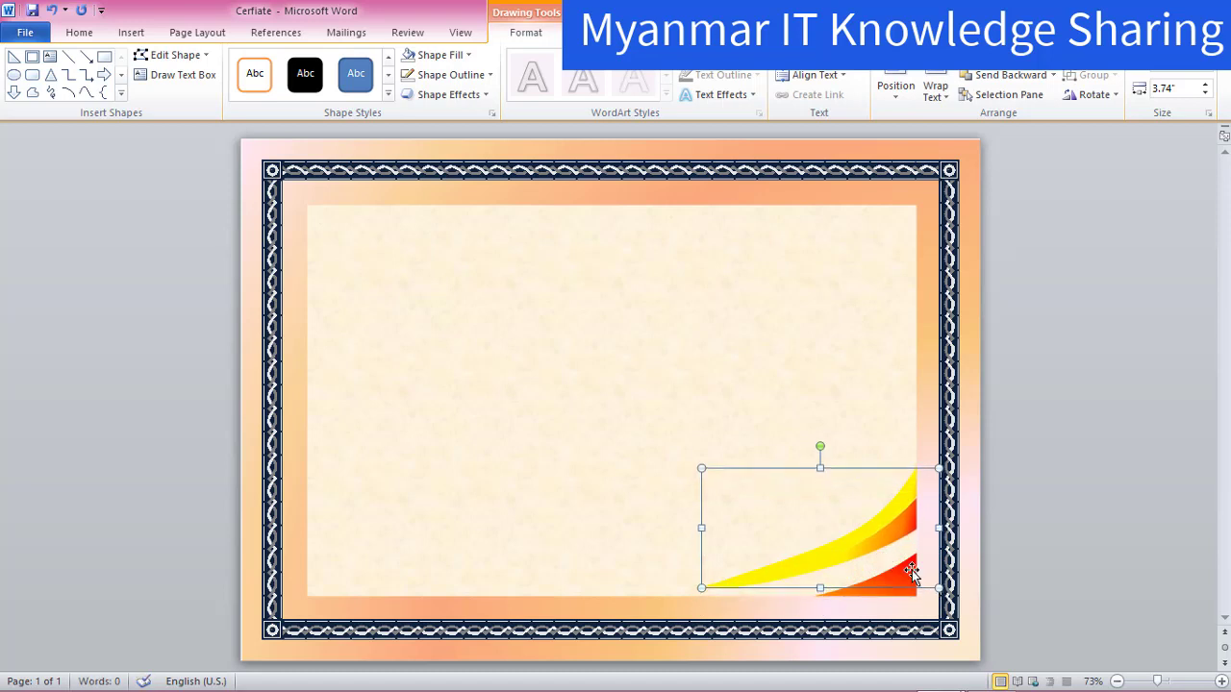
pyautogui.click(911, 570)
pyautogui.press('Up')
pyautogui.press('Up')
pyautogui.press('Up')
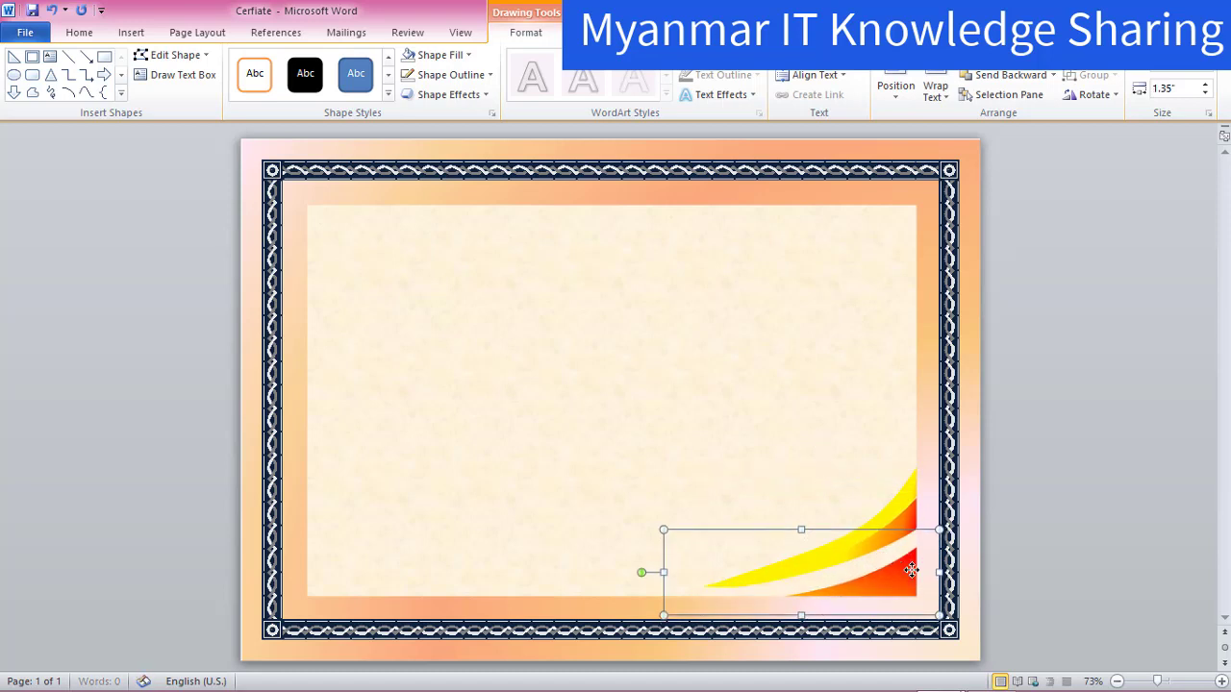
pyautogui.press('Up')
pyautogui.press('Up')
pyautogui.press('Up')
pyautogui.press('Up')
pyautogui.press('Up')
pyautogui.press('Up')
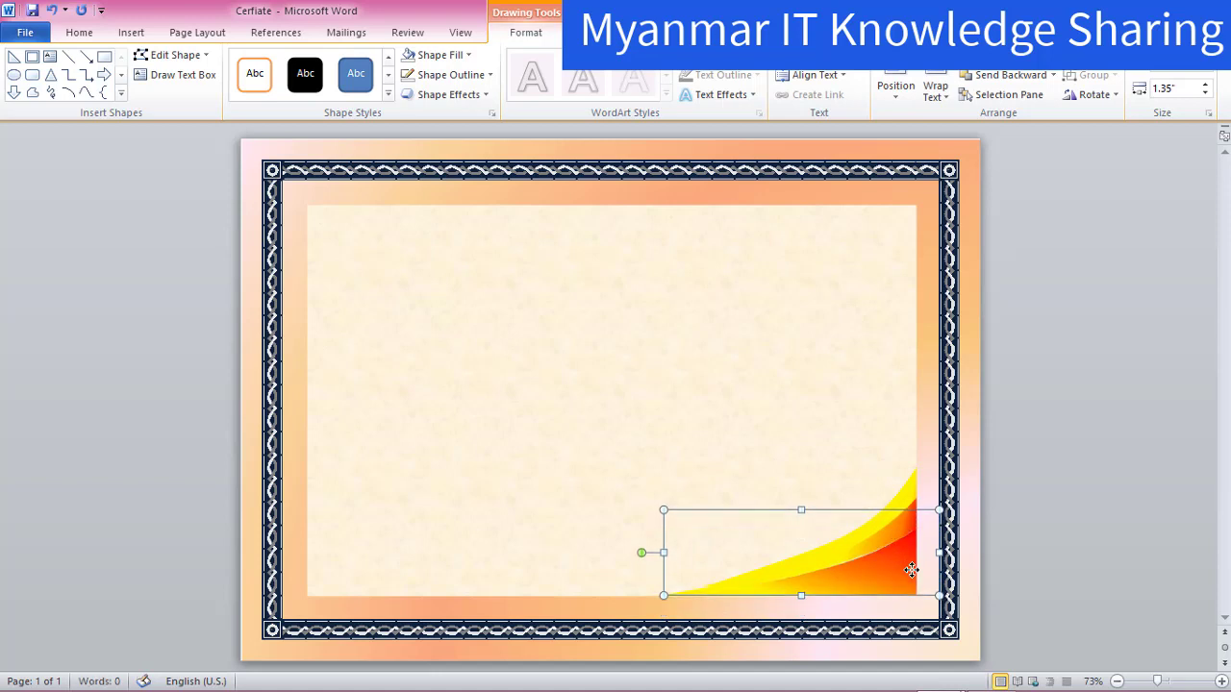
pyautogui.press('Up')
pyautogui.press('Up')
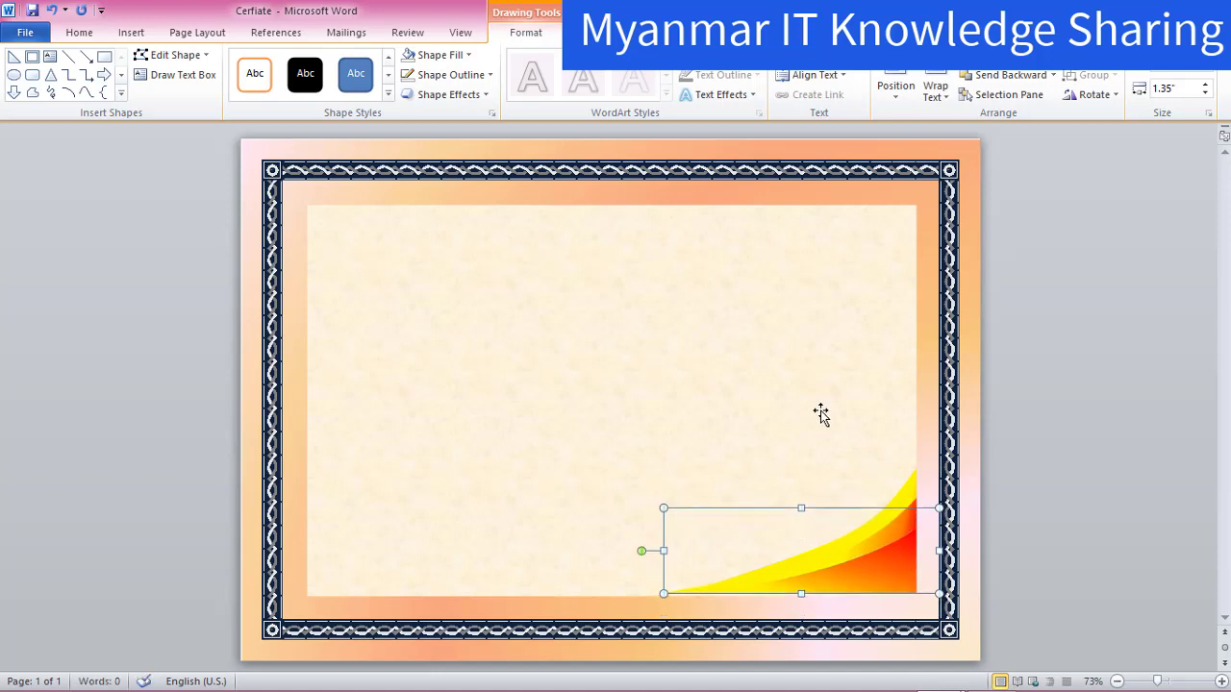
pyautogui.press('Down')
pyautogui.press('Down')
pyautogui.press('Down')
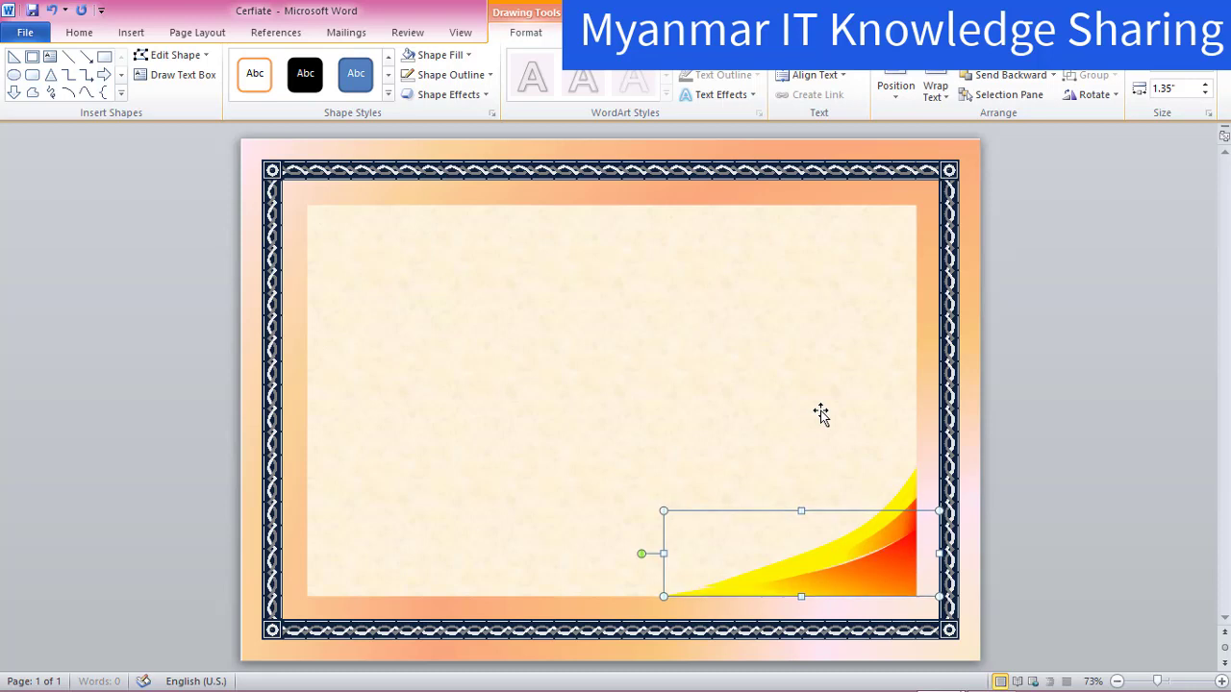
pyautogui.press('Down')
pyautogui.press('Down')
pyautogui.click(834, 442)
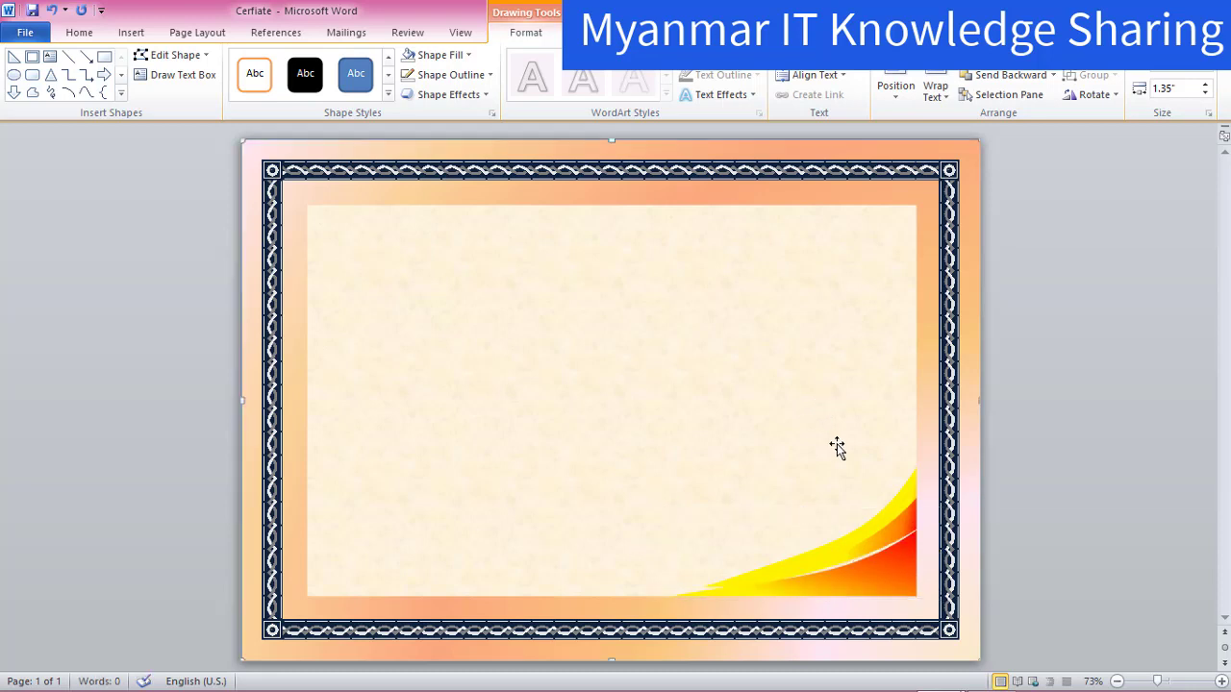
pyautogui.click(887, 547)
pyautogui.press('Down')
pyautogui.press('Down')
pyautogui.press('Down')
pyautogui.press('Down')
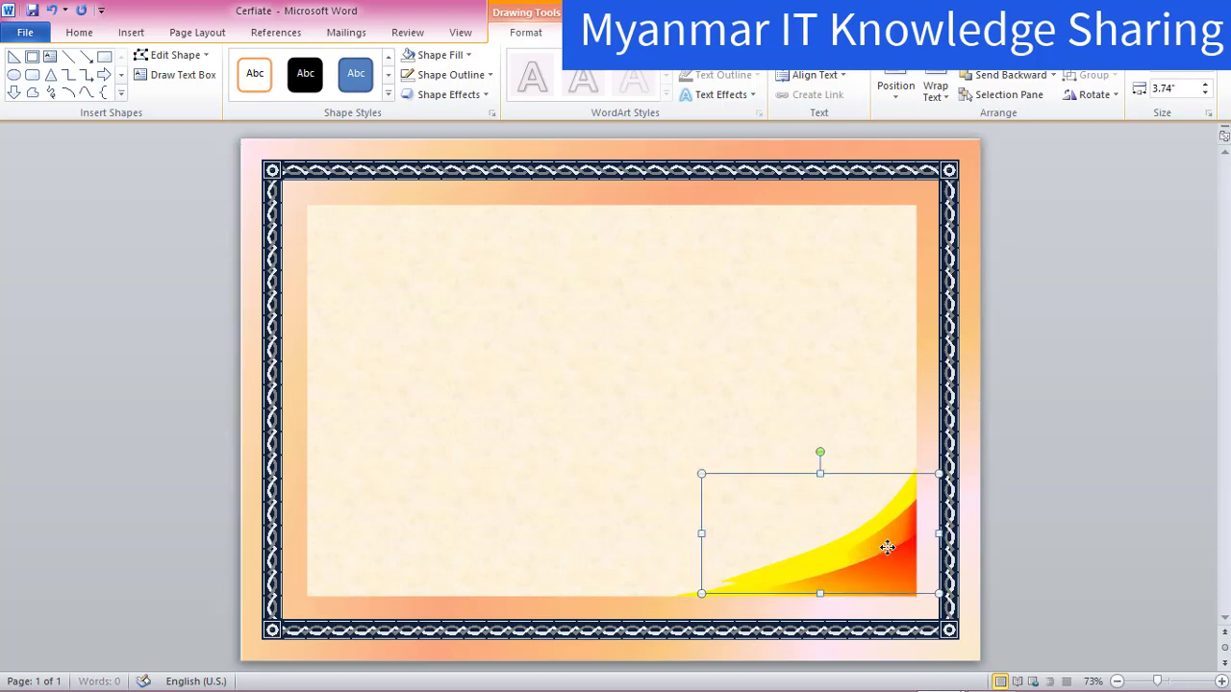
pyautogui.click(884, 513)
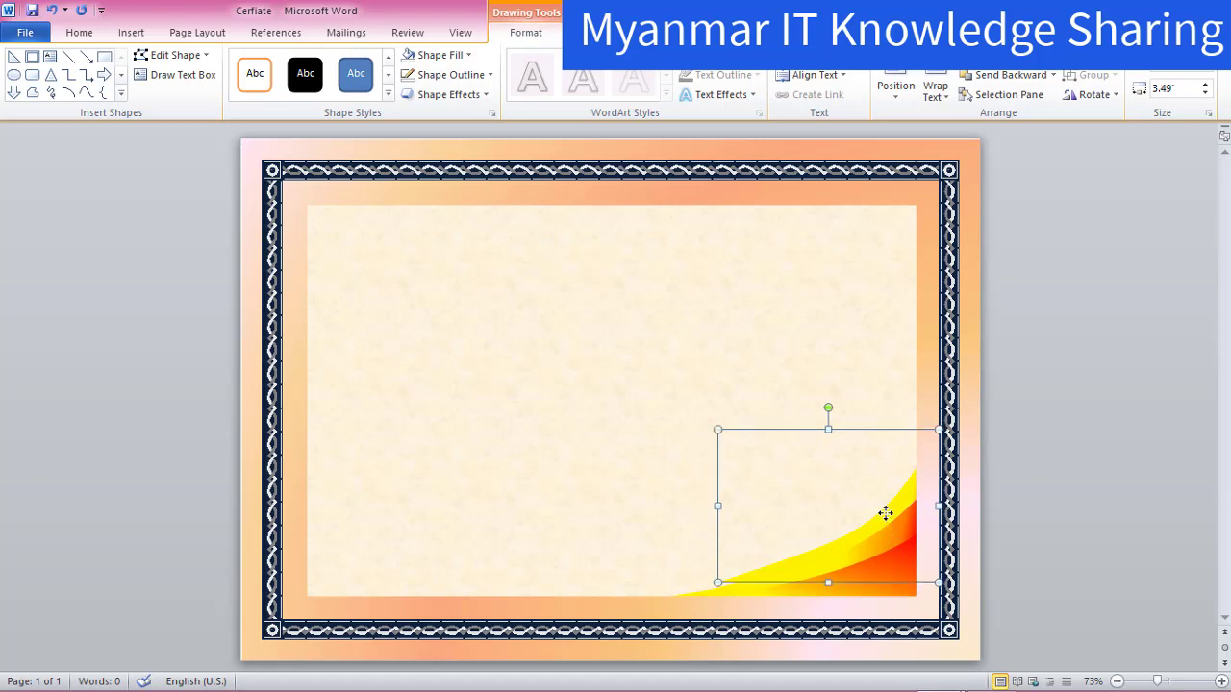
pyautogui.press('Down')
pyautogui.press('Down')
pyautogui.press('Down')
pyautogui.press('Down')
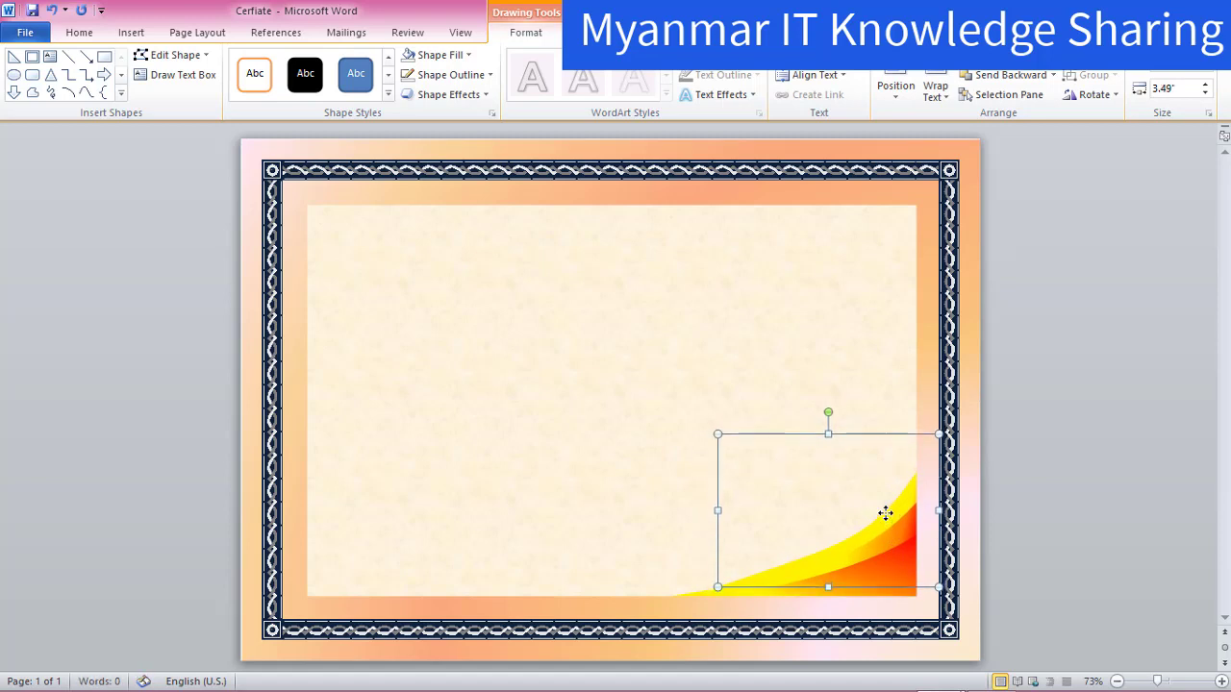
pyautogui.click(735, 389)
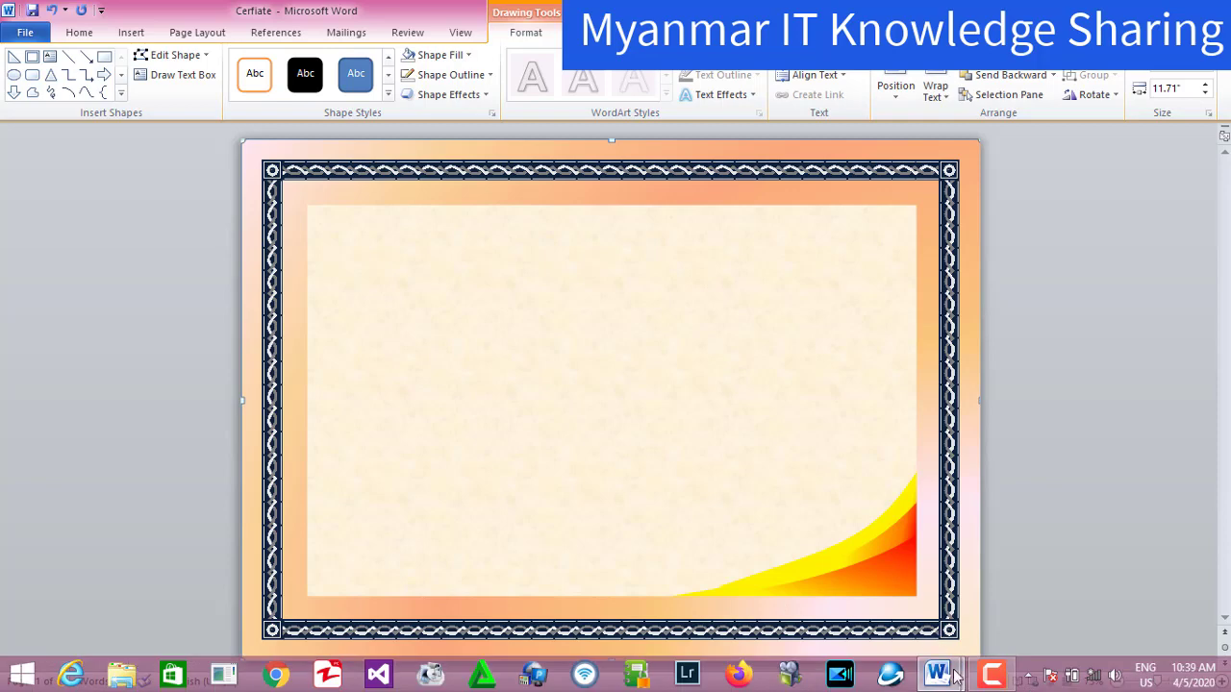
# Step: Compare with the finished sample certificate, then return to the Cerfiate document
pyautogui.moveTo(947, 673)
pyautogui.click(891, 574)
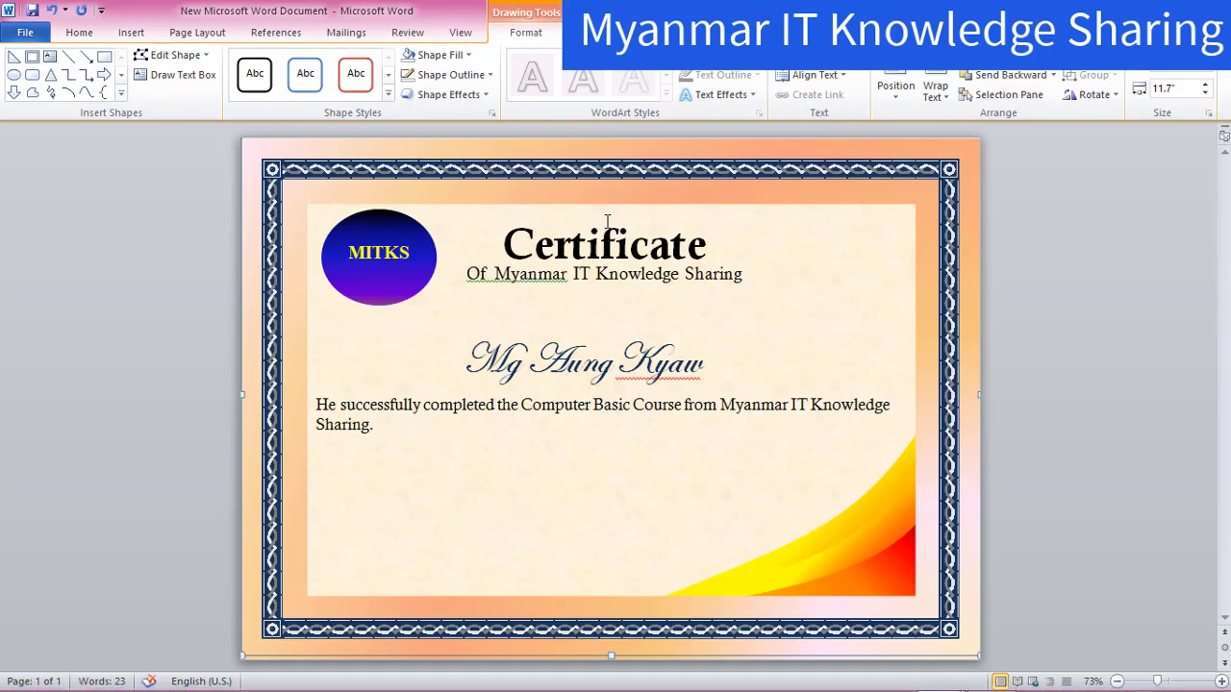
pyautogui.moveTo(937, 681)
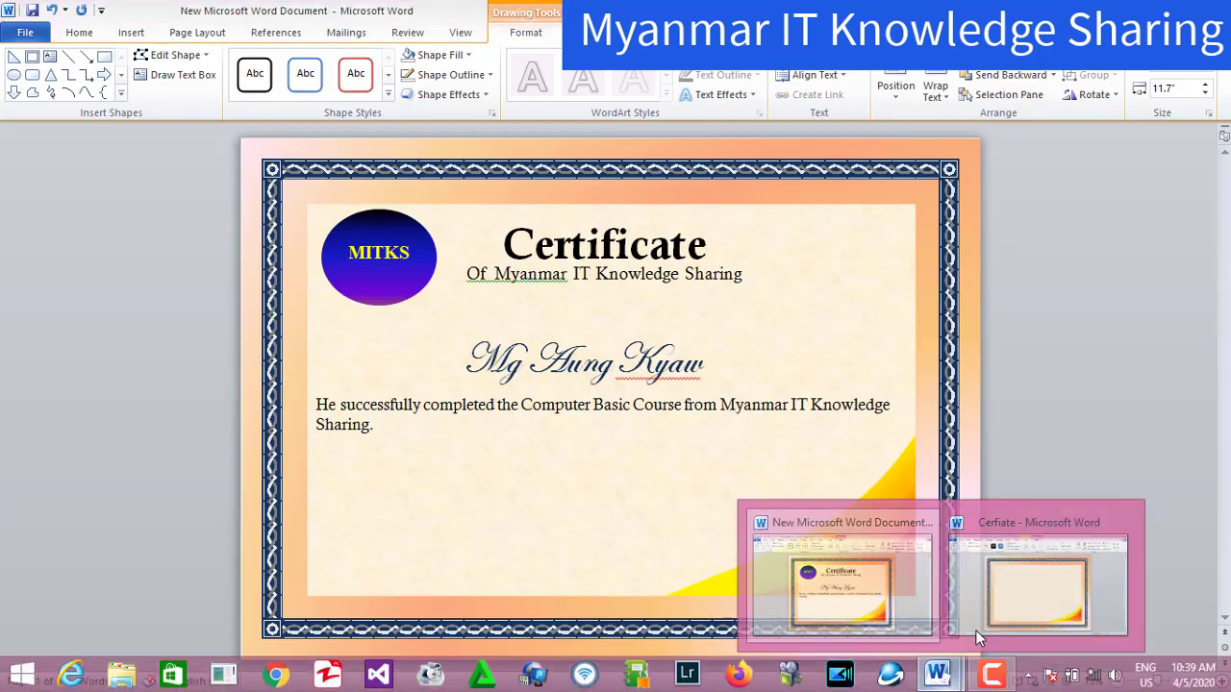
pyautogui.click(991, 601)
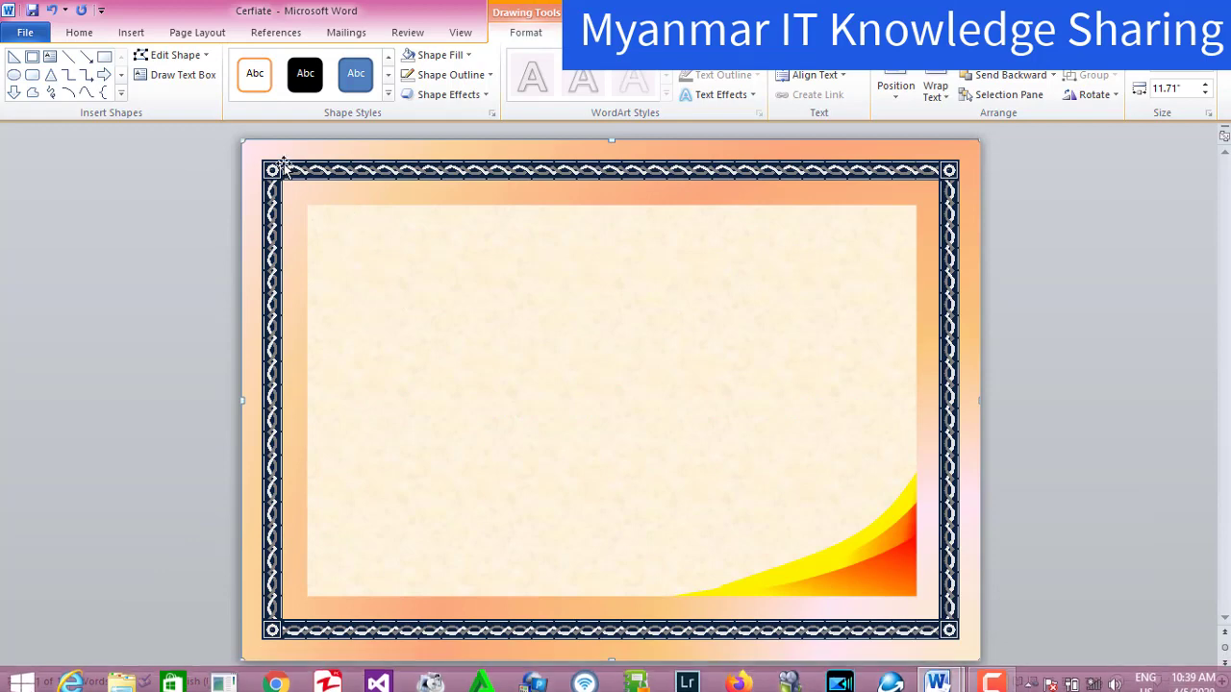
# Step: Draw a text box near the top and stretch it across the panel's full width
pyautogui.click(149, 78)
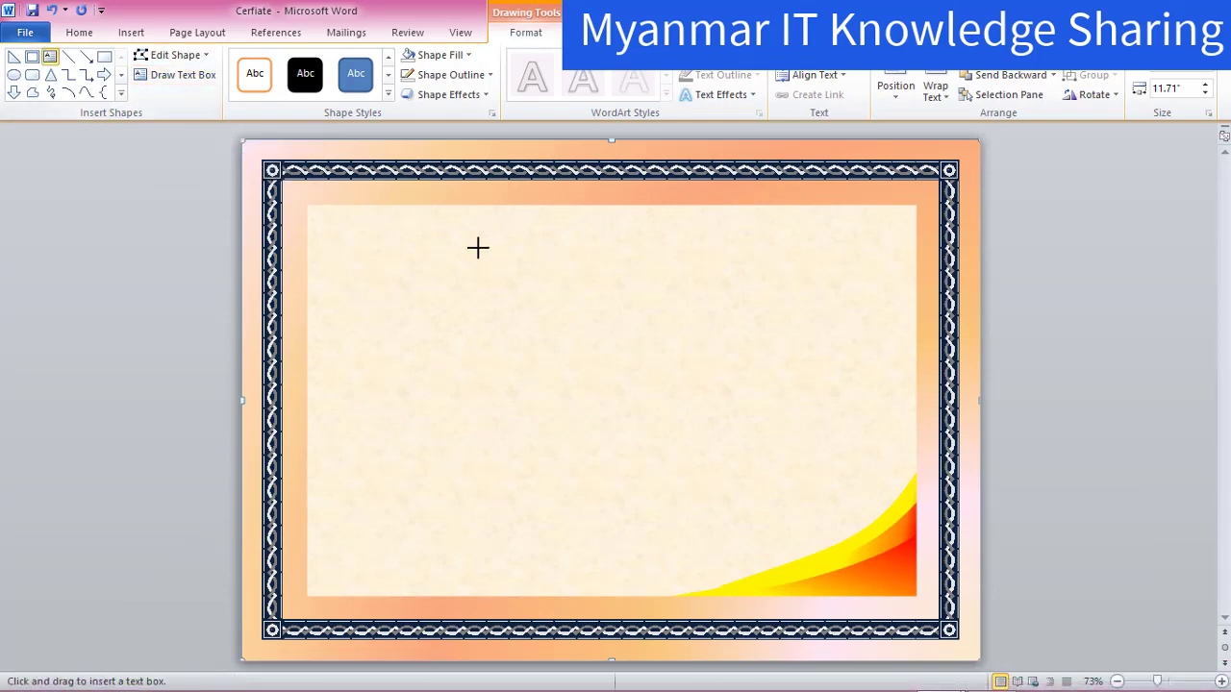
pyautogui.moveTo(505, 223); pyautogui.dragTo(742, 280)
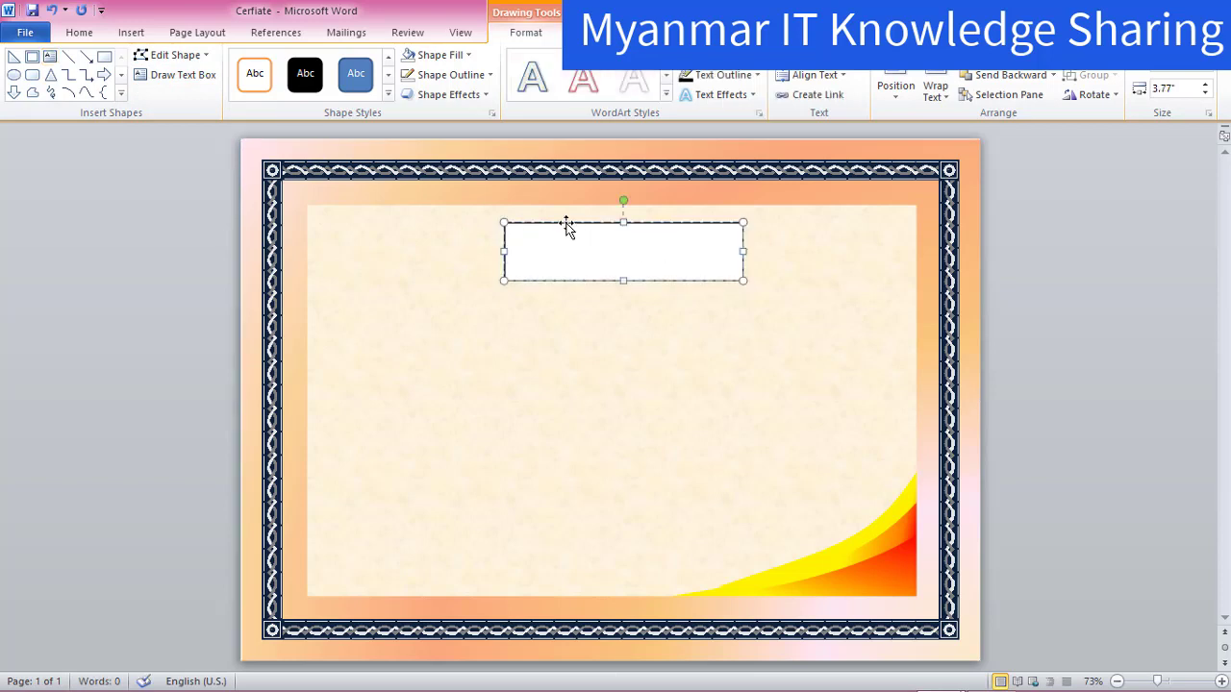
pyautogui.moveTo(565, 222); pyautogui.dragTo(548, 214)
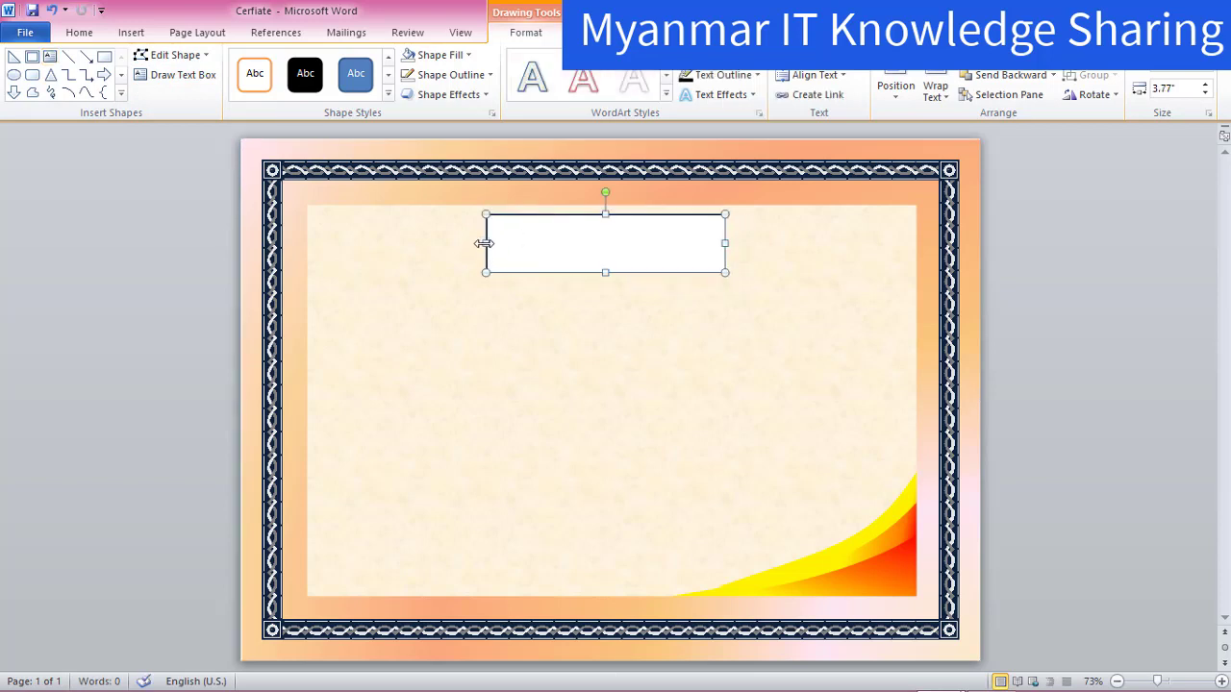
pyautogui.moveTo(486, 243); pyautogui.dragTo(308, 241)
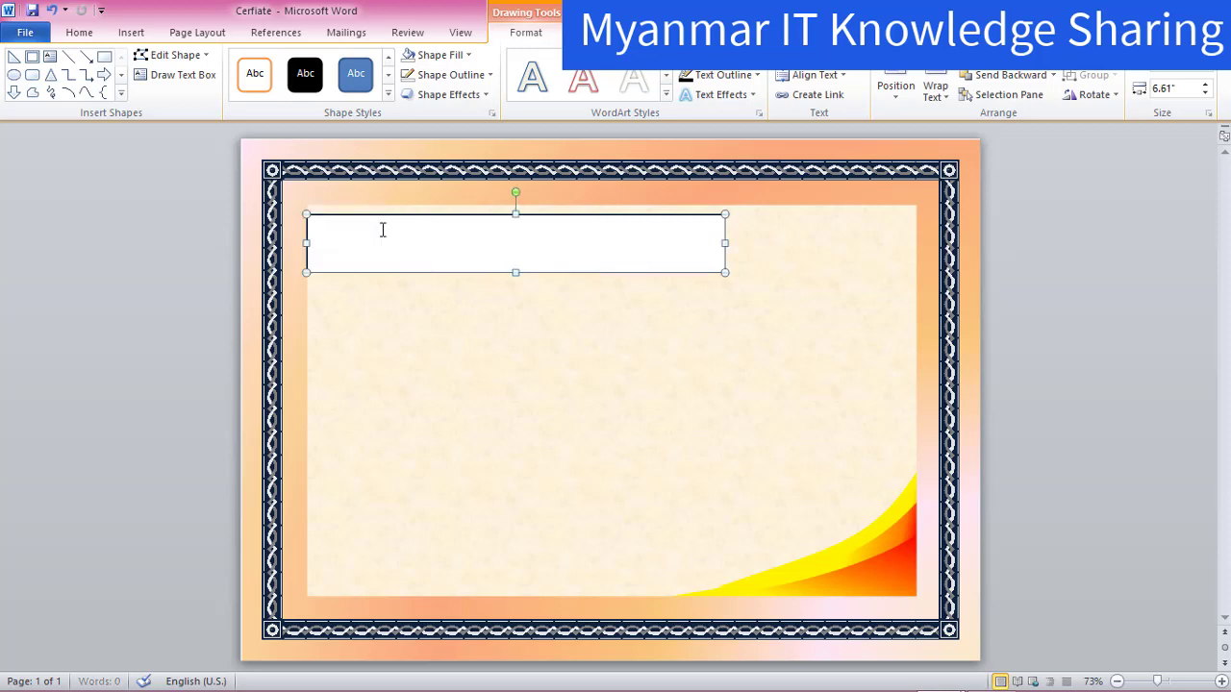
pyautogui.moveTo(721, 244); pyautogui.dragTo(918, 243)
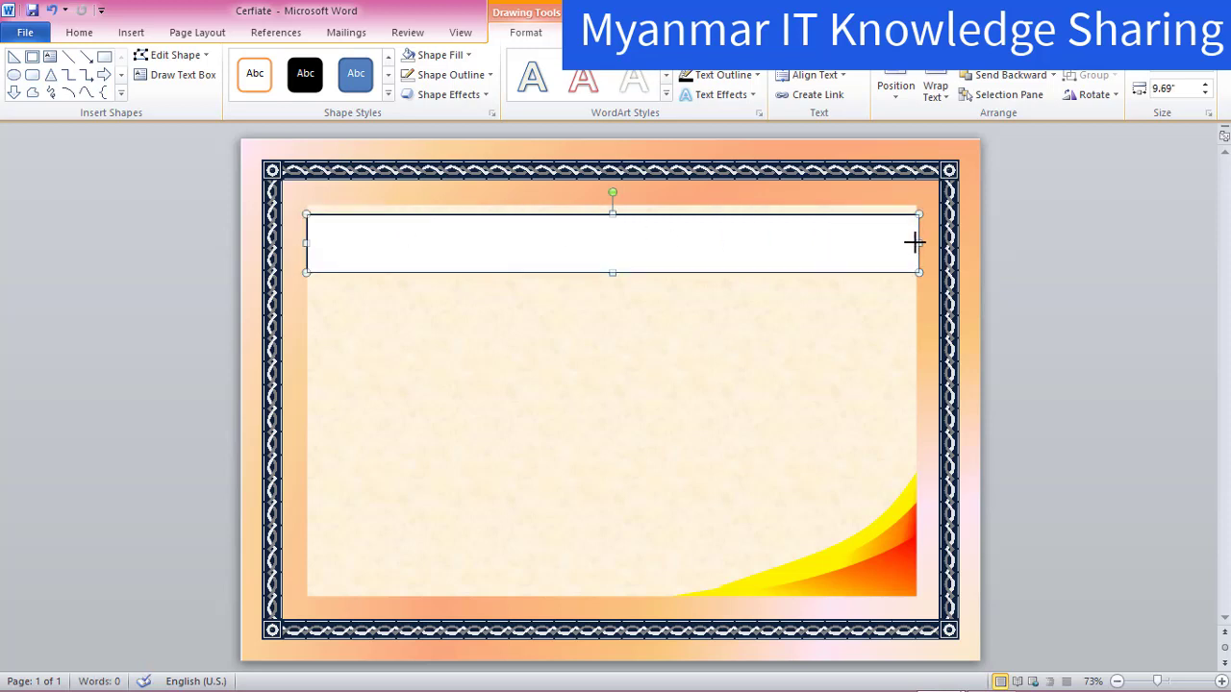
# Step: Give the text box No Fill and No Outline so it is transparent
pyautogui.click(439, 55)
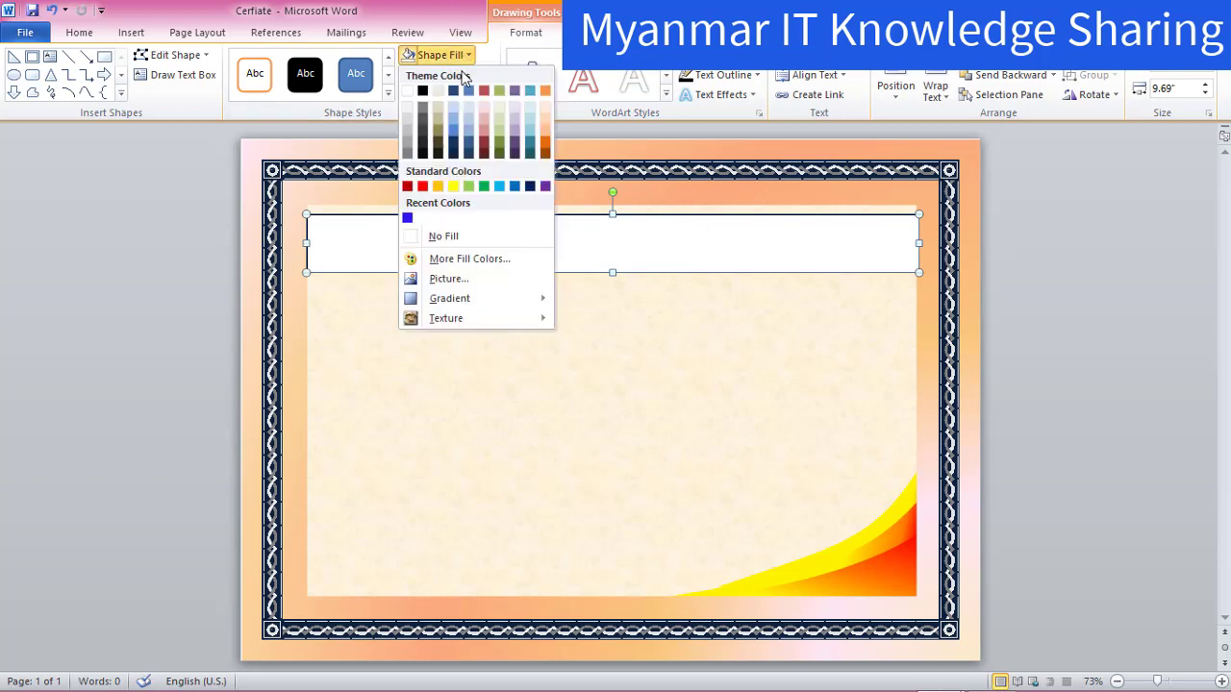
pyautogui.click(445, 248)
pyautogui.click(486, 75)
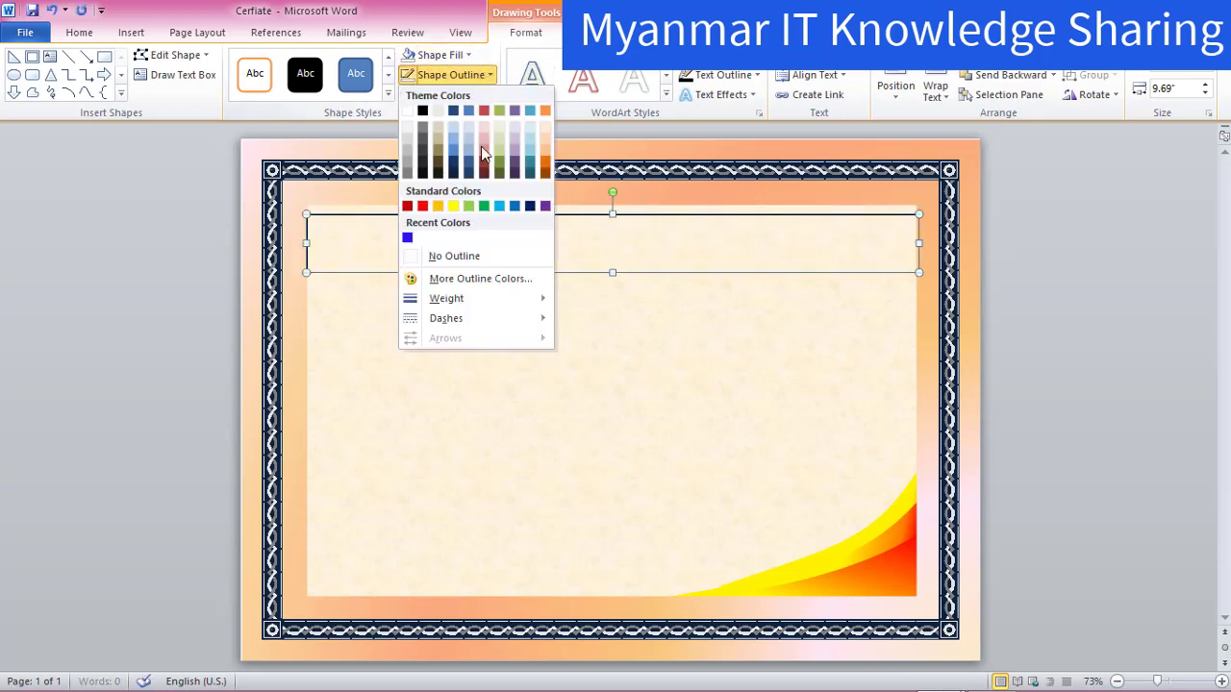
pyautogui.click(489, 250)
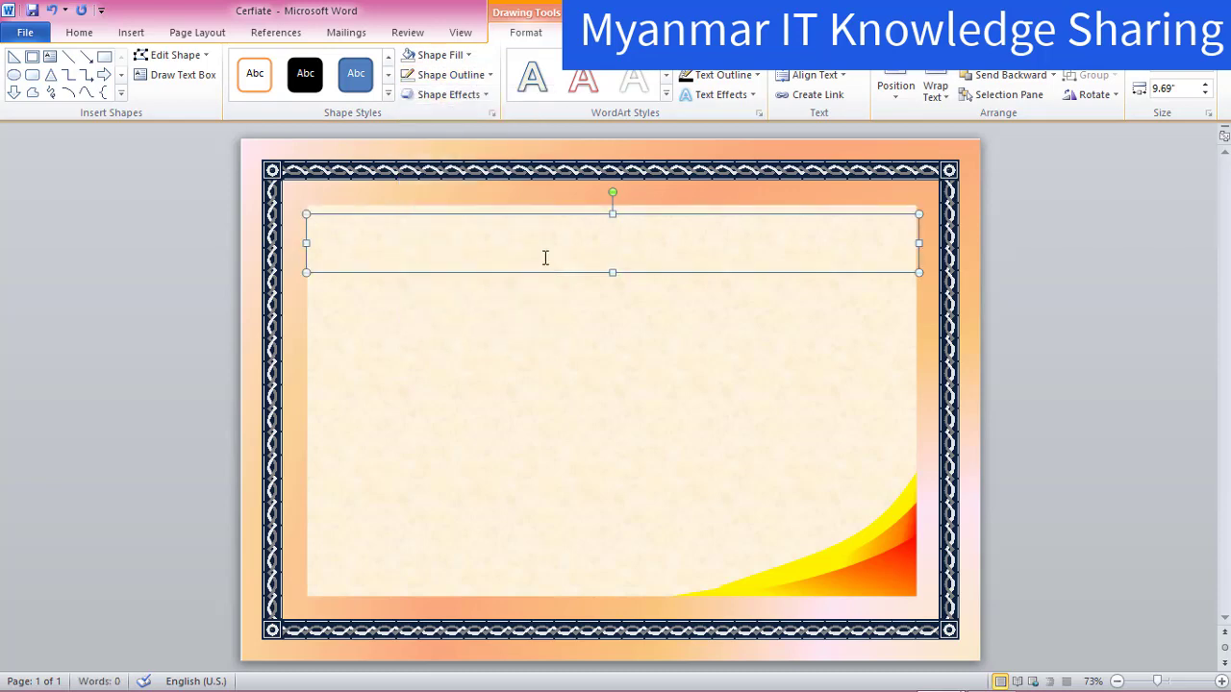
pyautogui.click(78, 35)
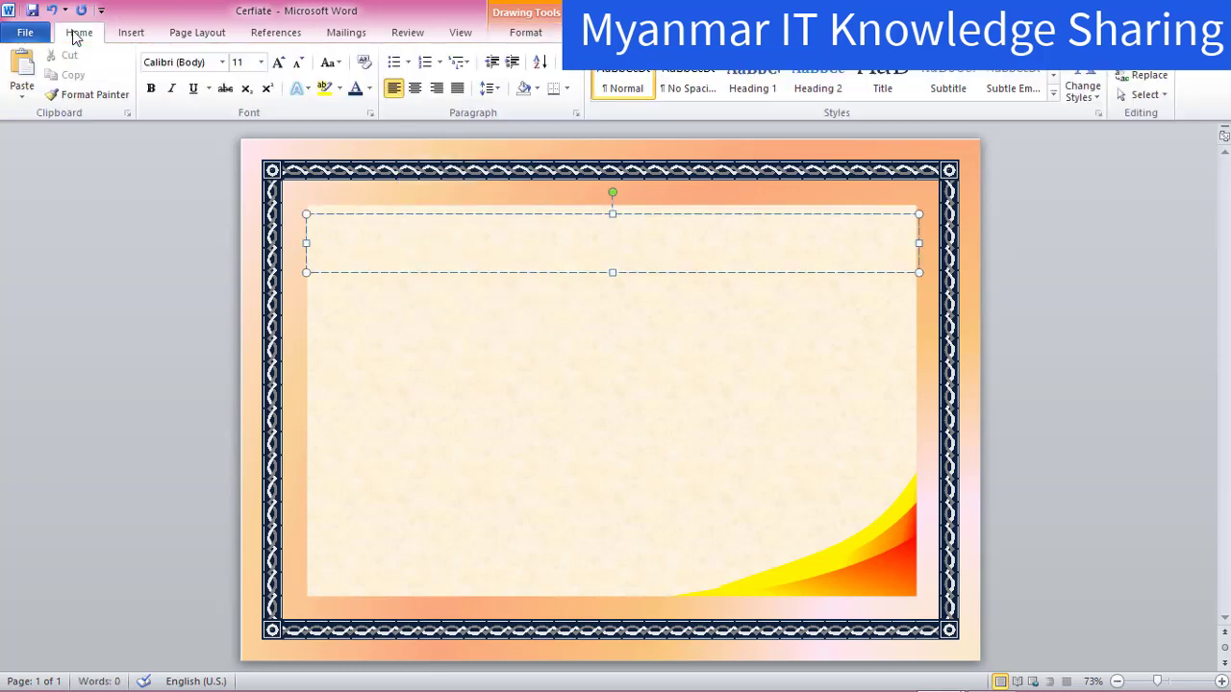
pyautogui.click(222, 63)
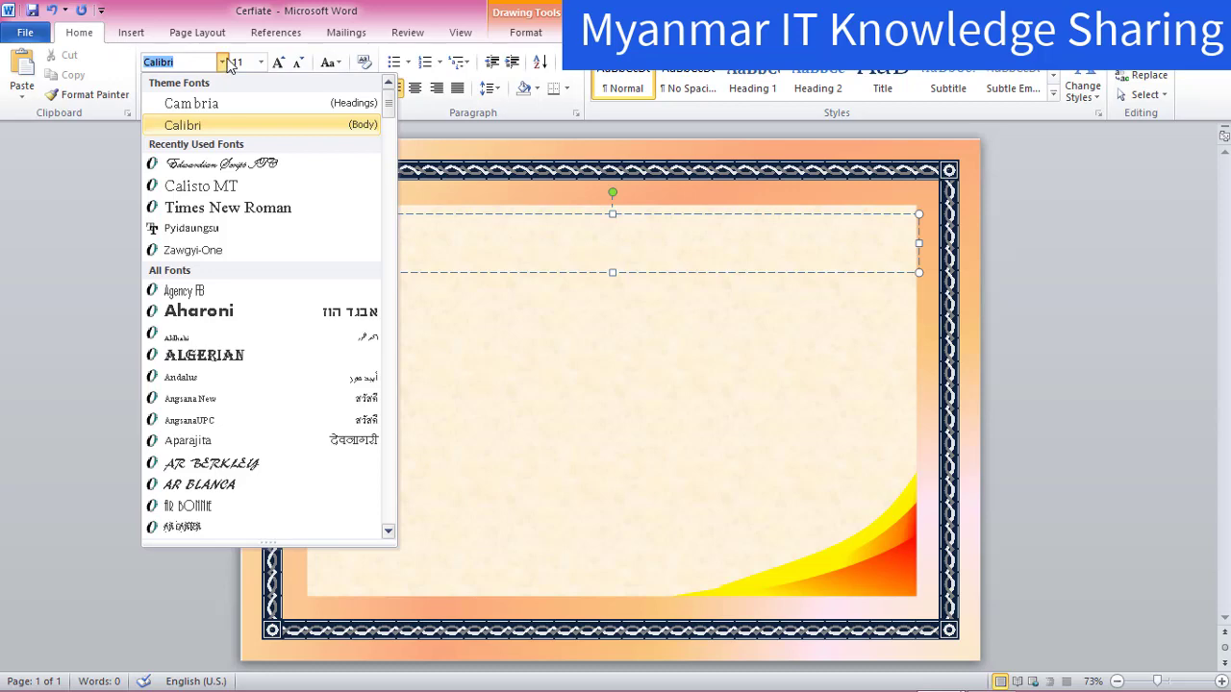
# Step: Type 'Certificate' in Calisto MT at 36 pt and centre it in the text box
pyautogui.click(228, 186)
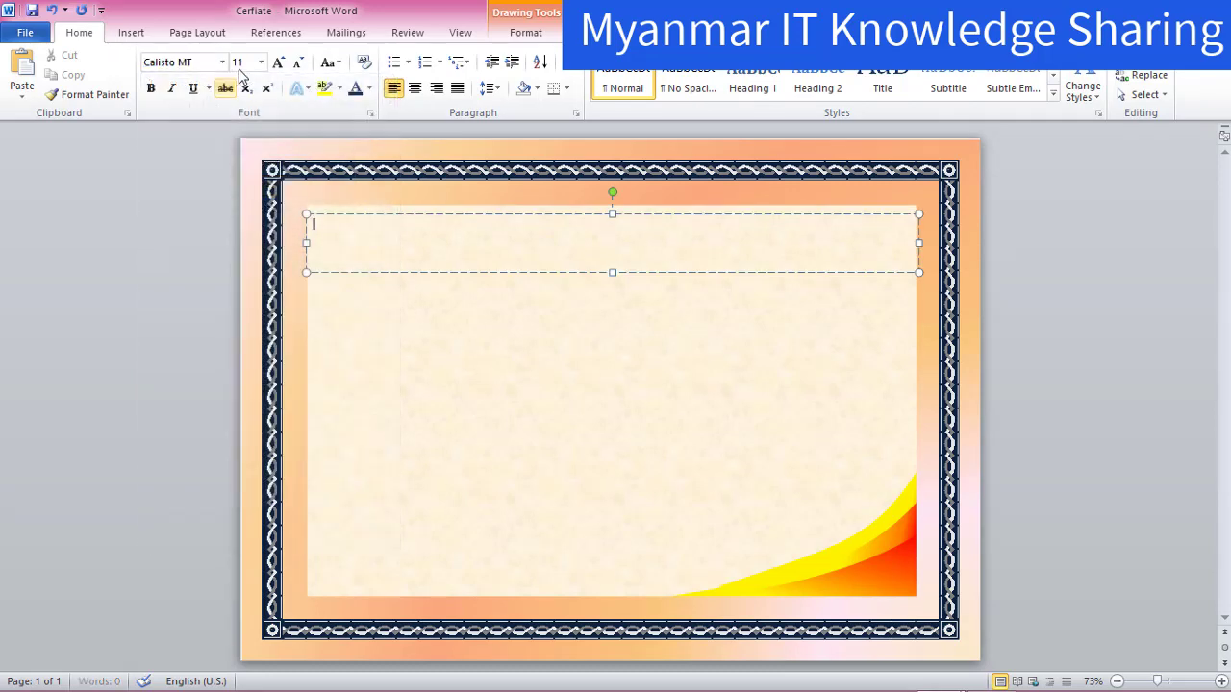
pyautogui.click(260, 63)
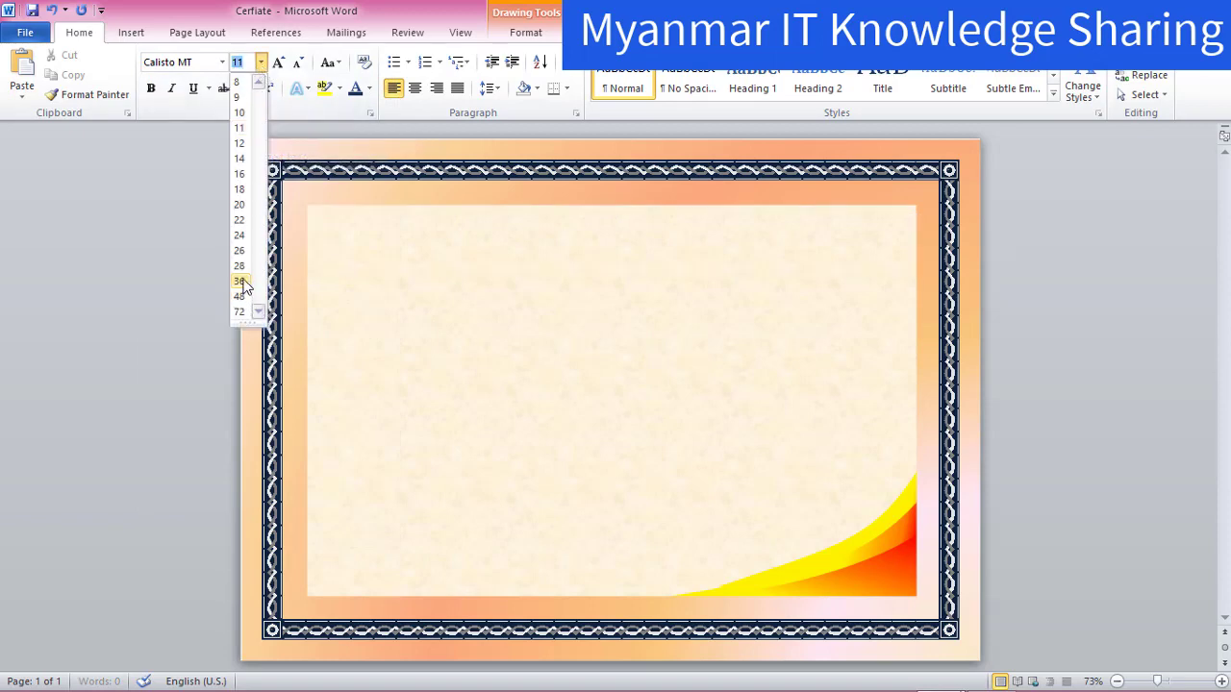
pyautogui.click(240, 281)
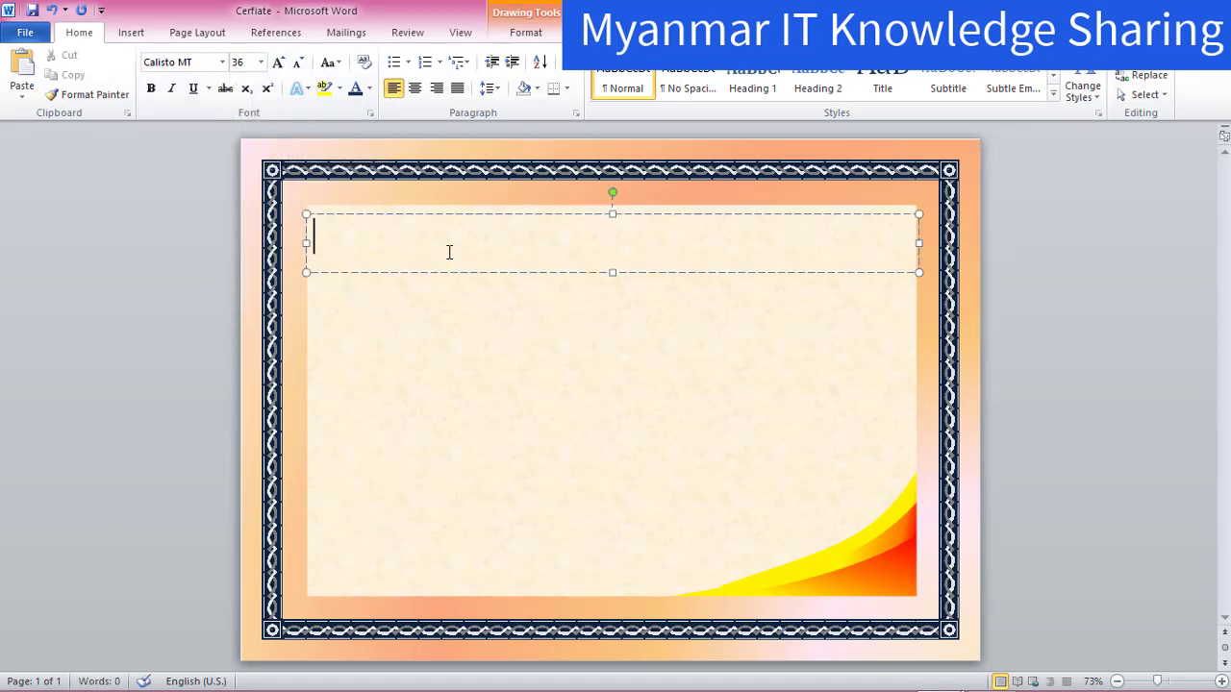
pyautogui.write('Cer')
pyautogui.write('tif')
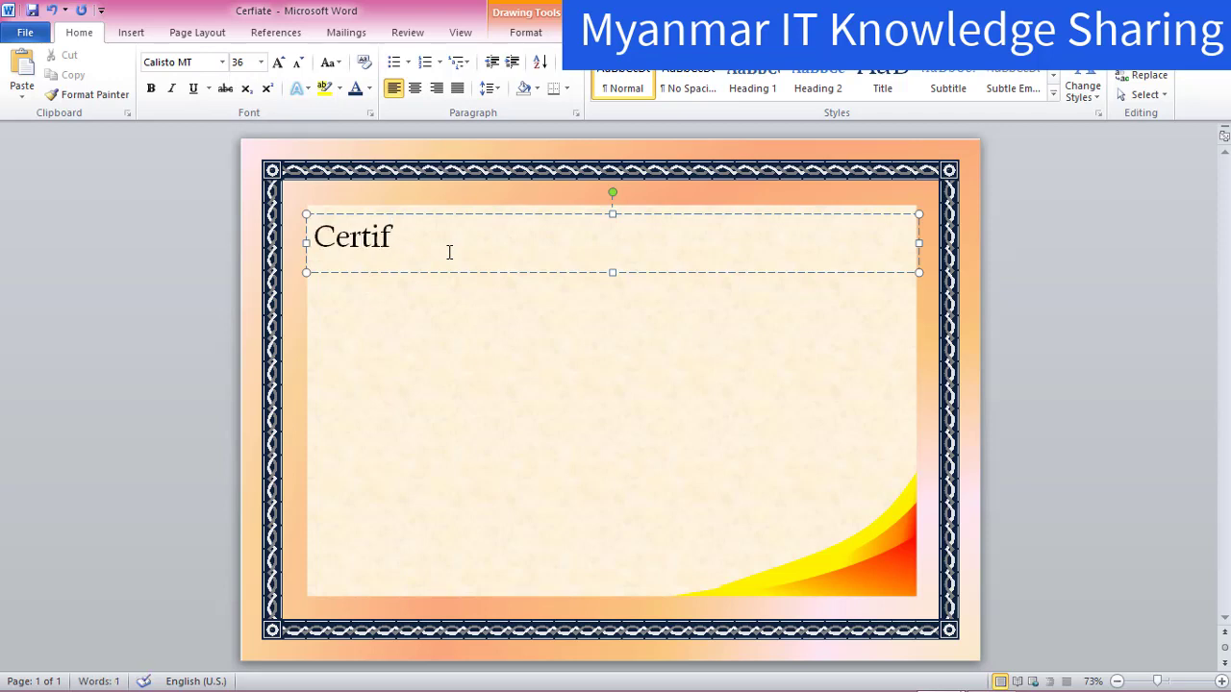
pyautogui.write('icate')
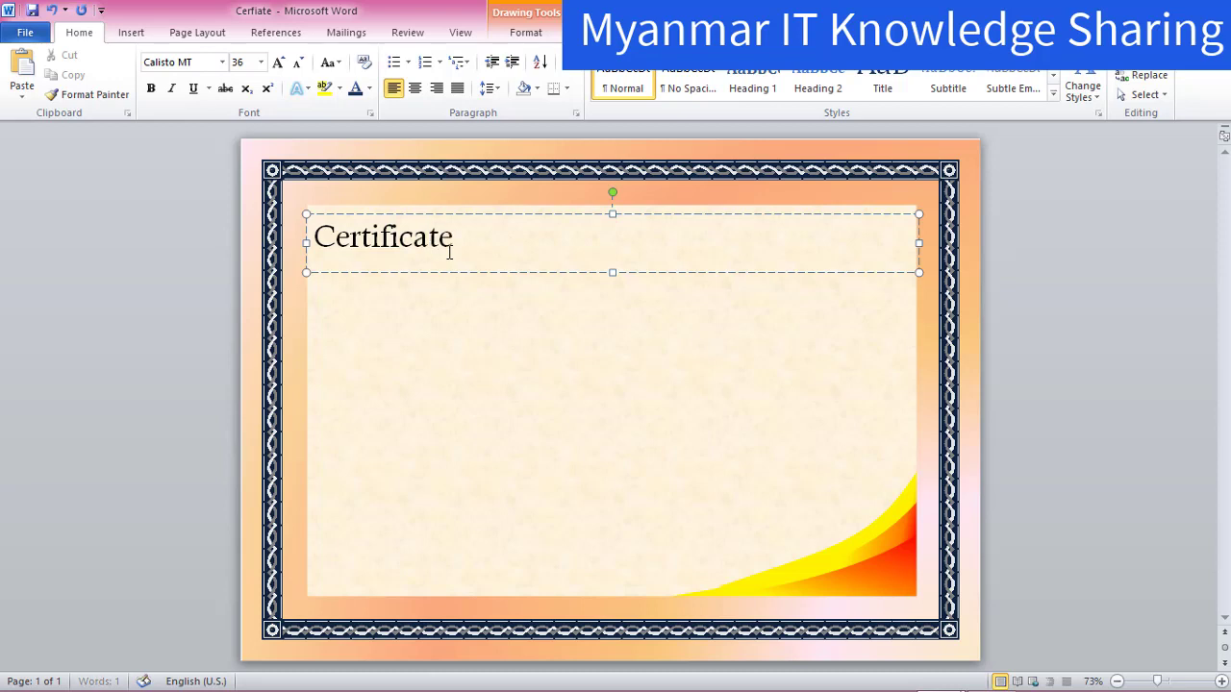
pyautogui.moveTo(509, 248); pyautogui.dragTo(313, 240)
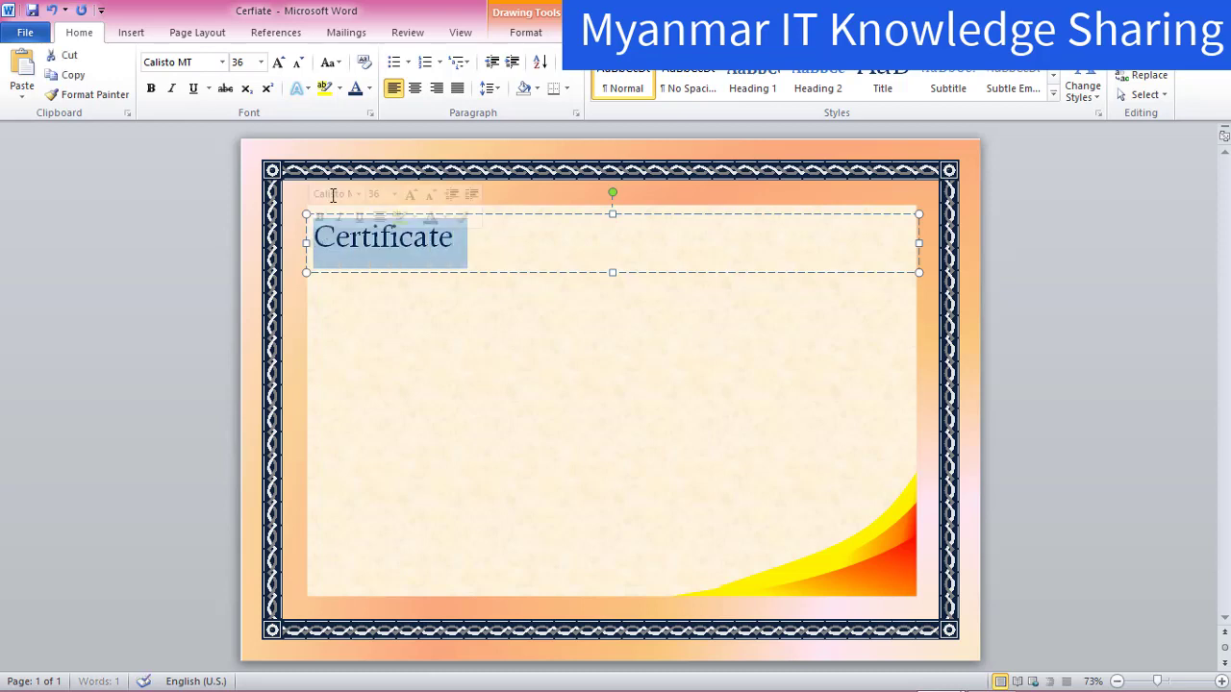
pyautogui.click(415, 89)
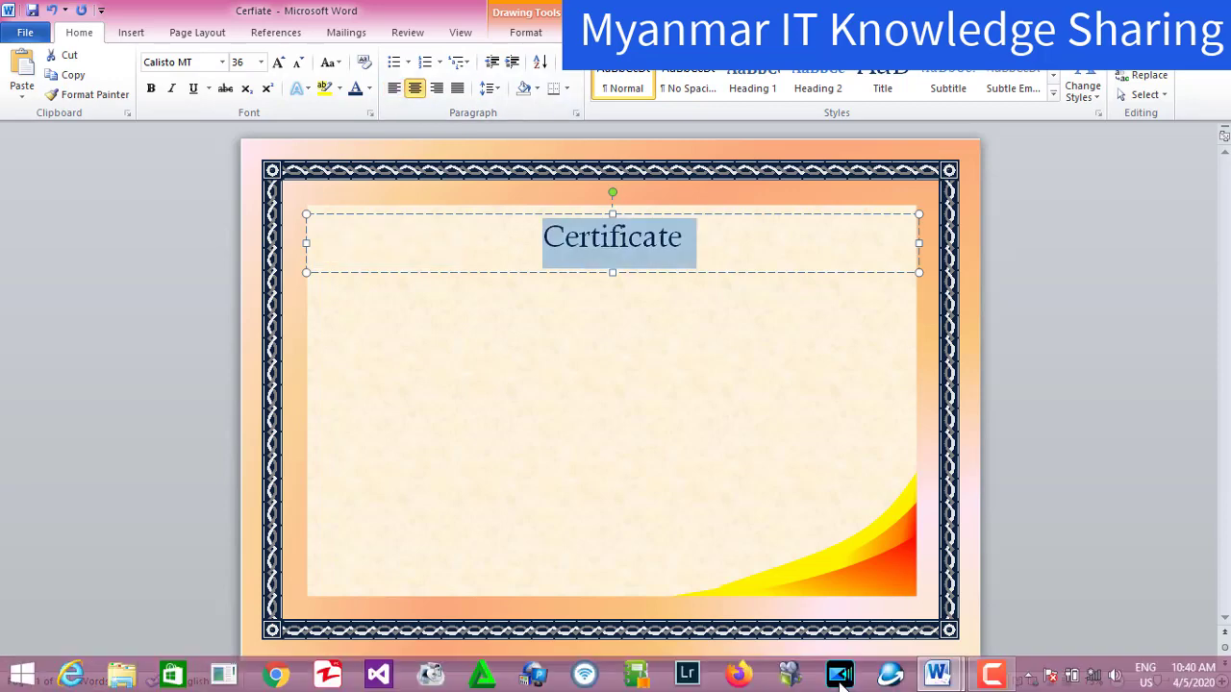
pyautogui.click(937, 676)
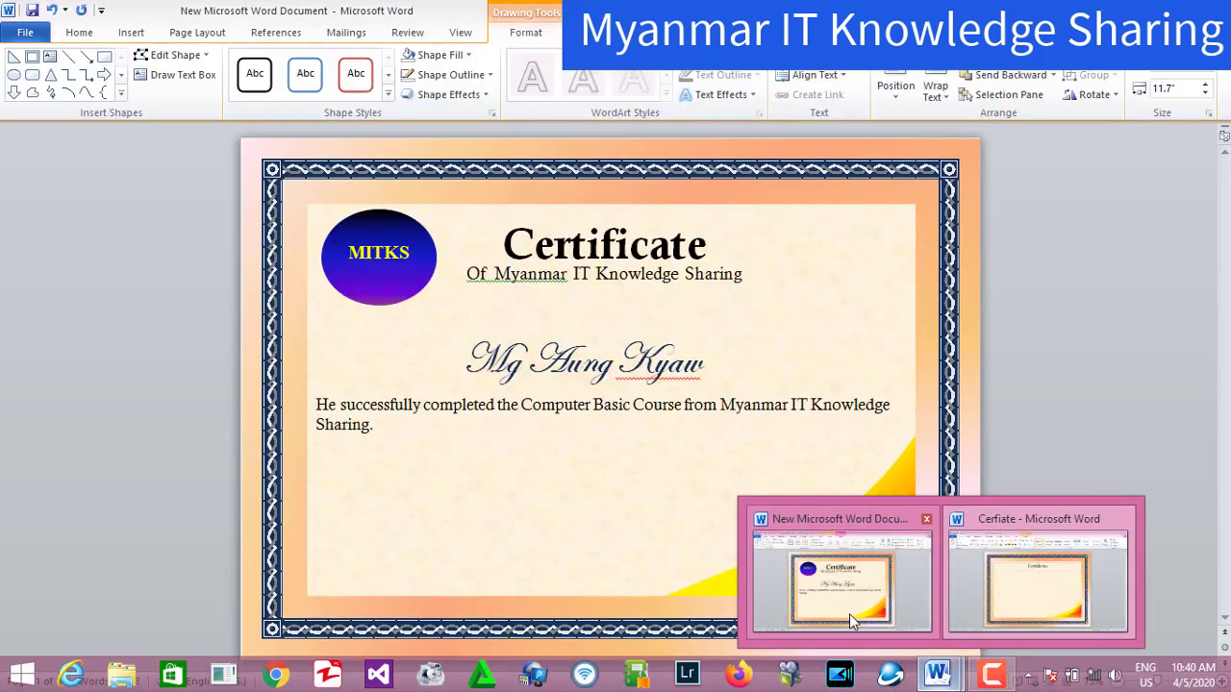
# Step: Make the Certificate title bold at 48 pt, then select its whole text box
pyautogui.click(961, 577)
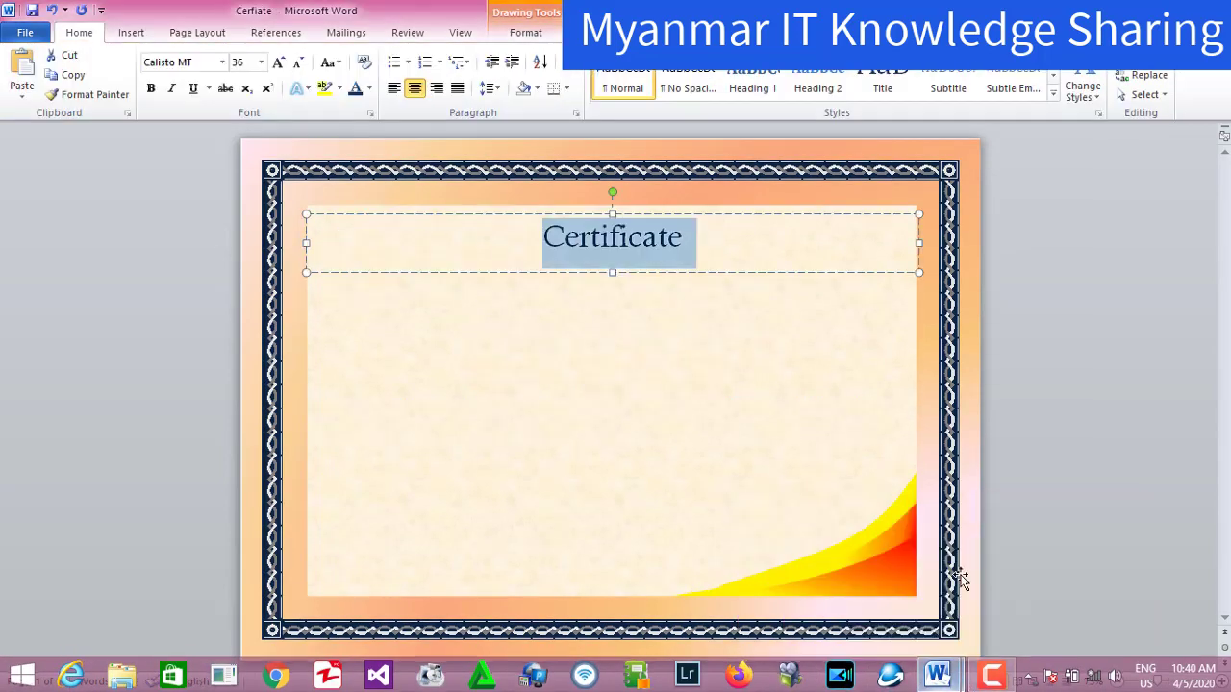
pyautogui.click(151, 88)
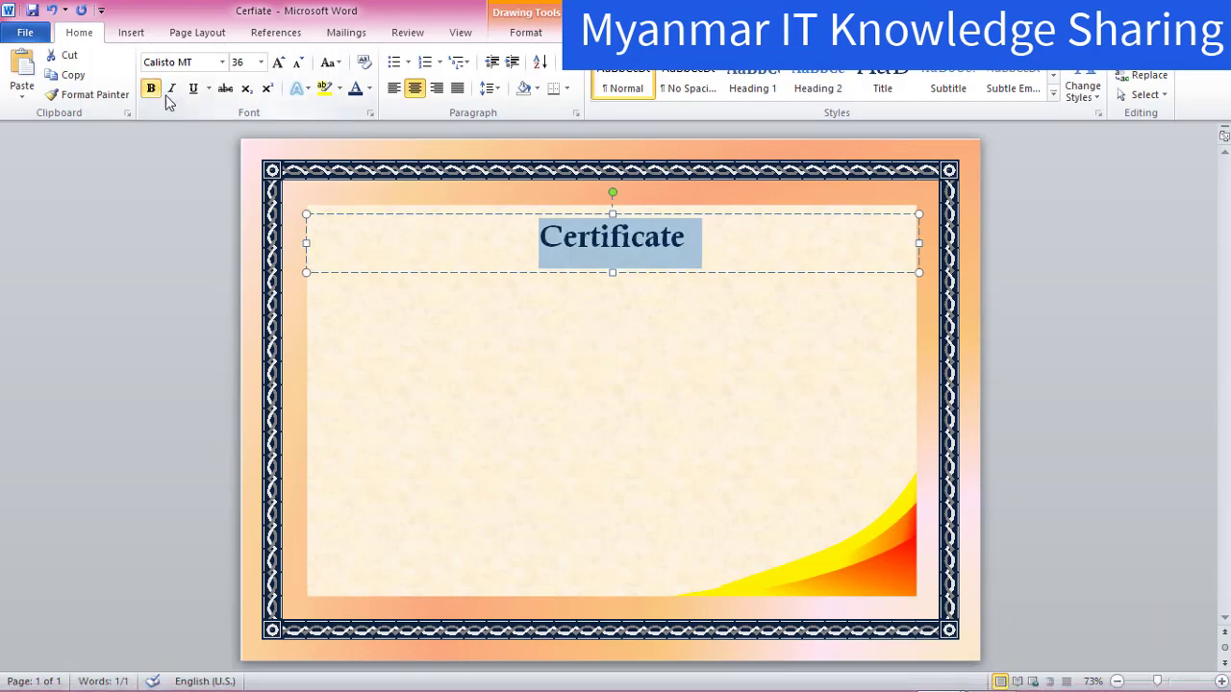
pyautogui.click(261, 62)
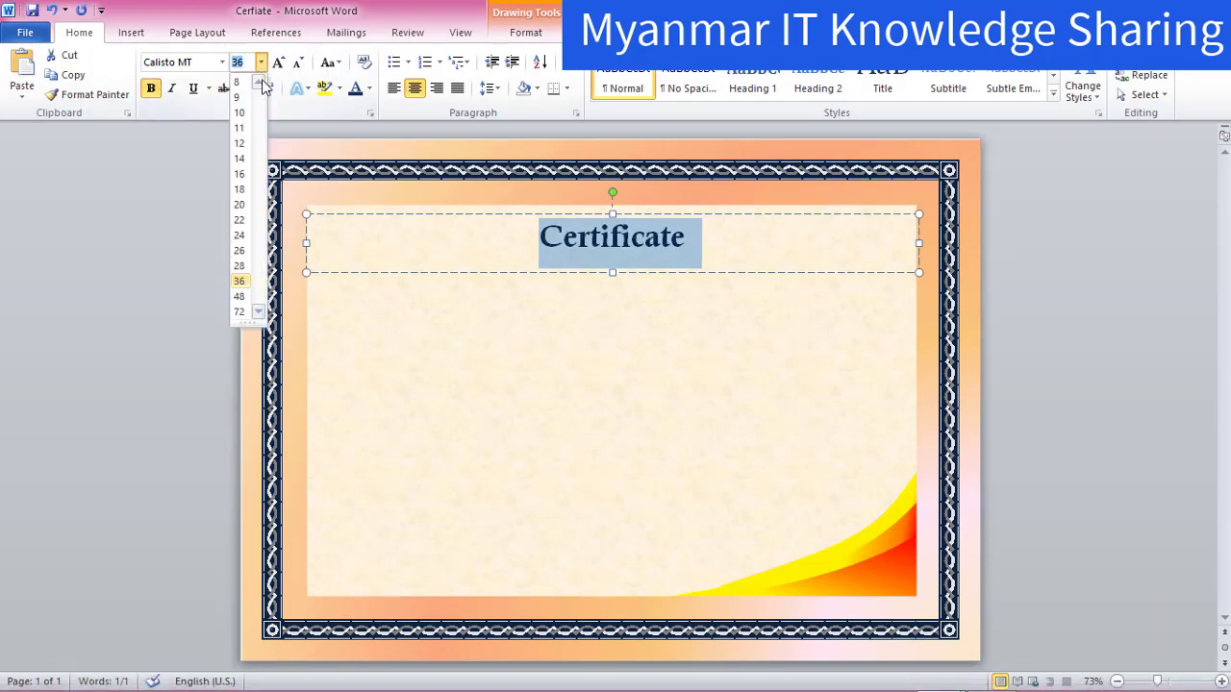
pyautogui.click(239, 298)
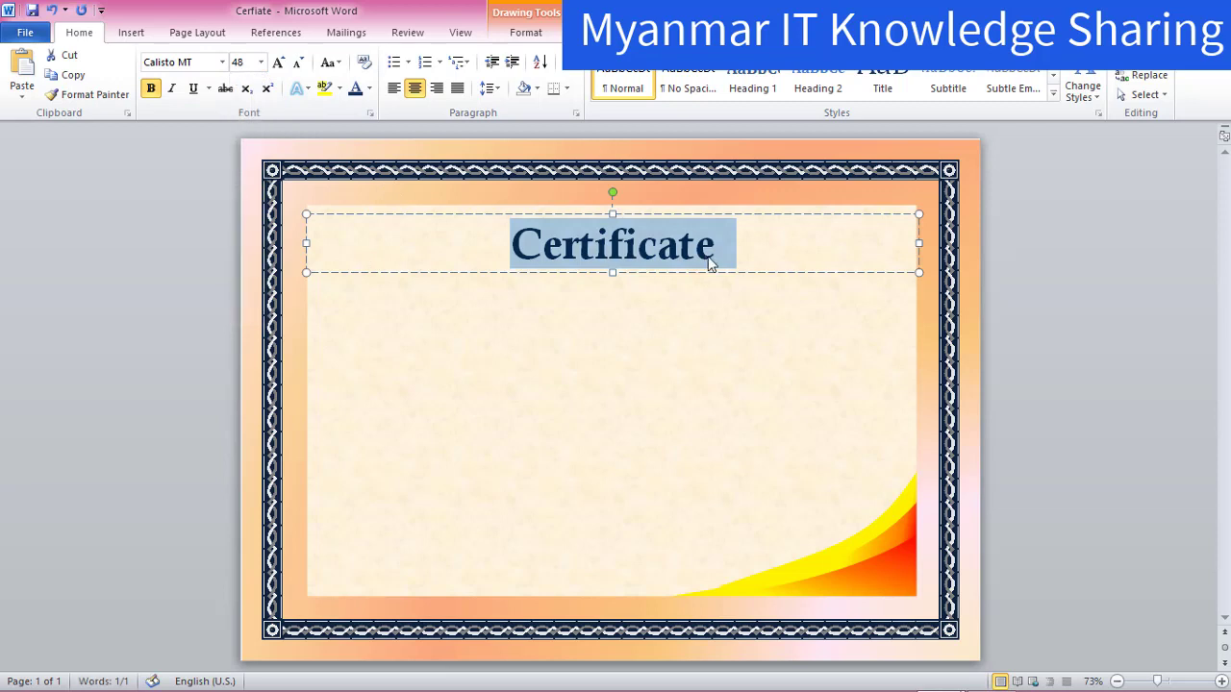
pyautogui.click(746, 298)
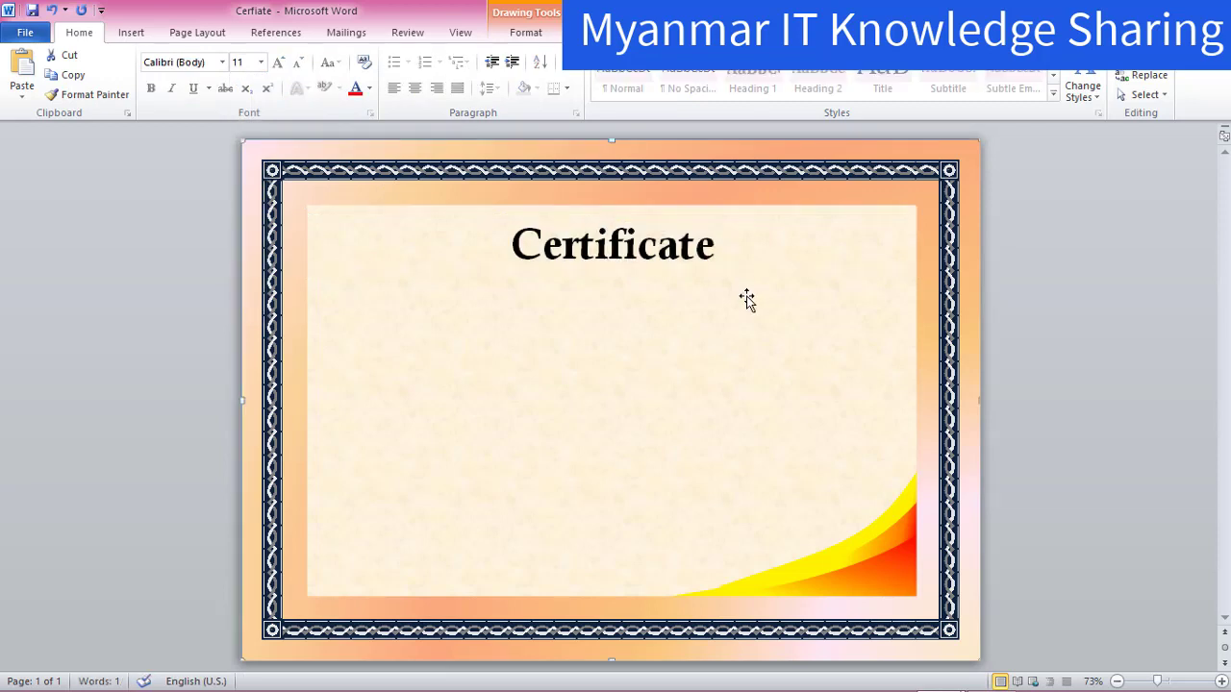
pyautogui.click(680, 252)
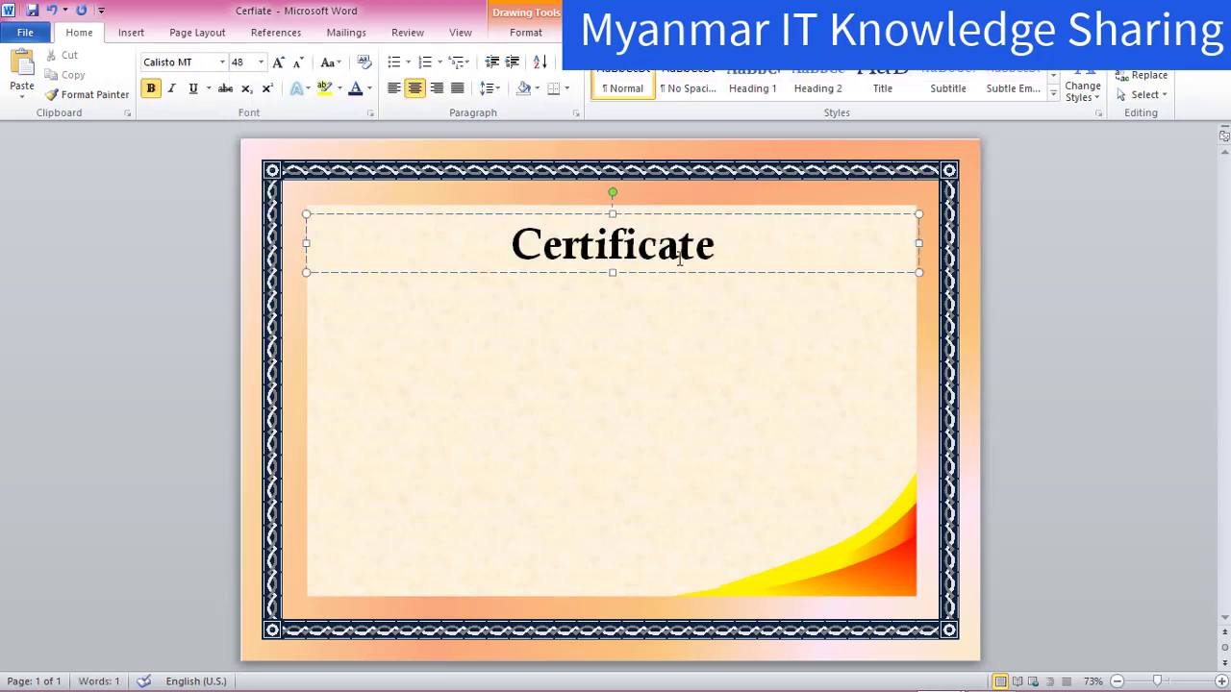
pyautogui.click(723, 212)
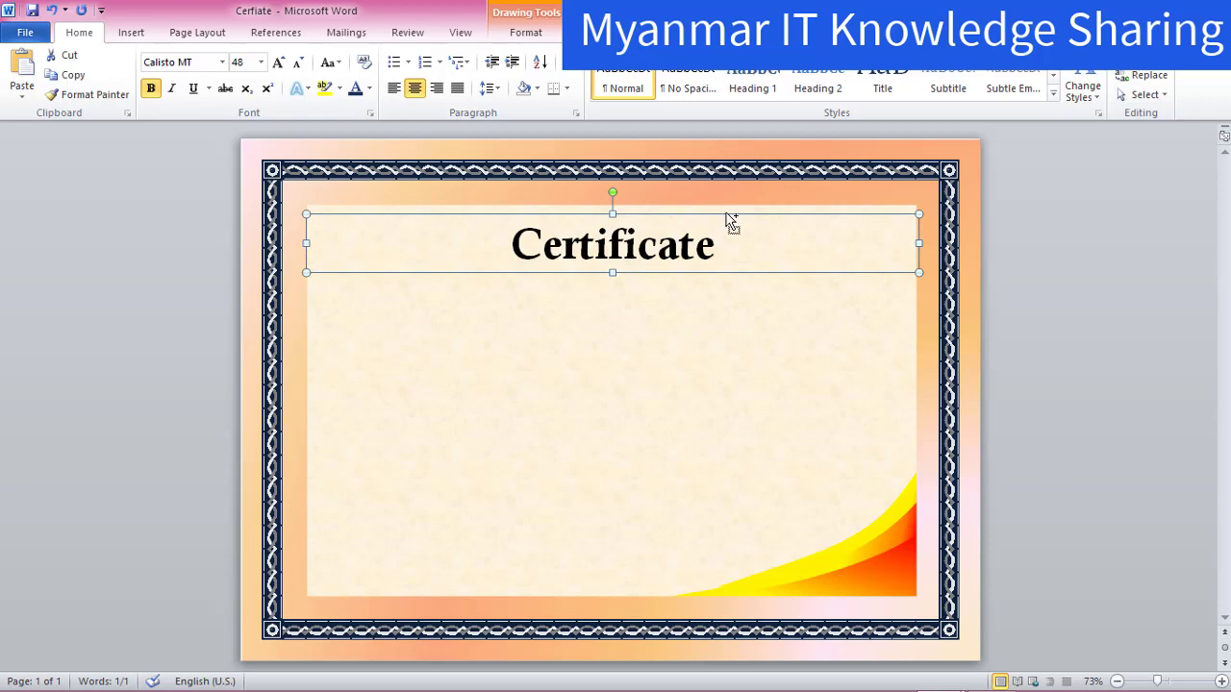
# Step: Paste a copy of the title box and line it up directly beneath the title
pyautogui.click(687, 309)
pyautogui.hotkey('ctrl', 'v')
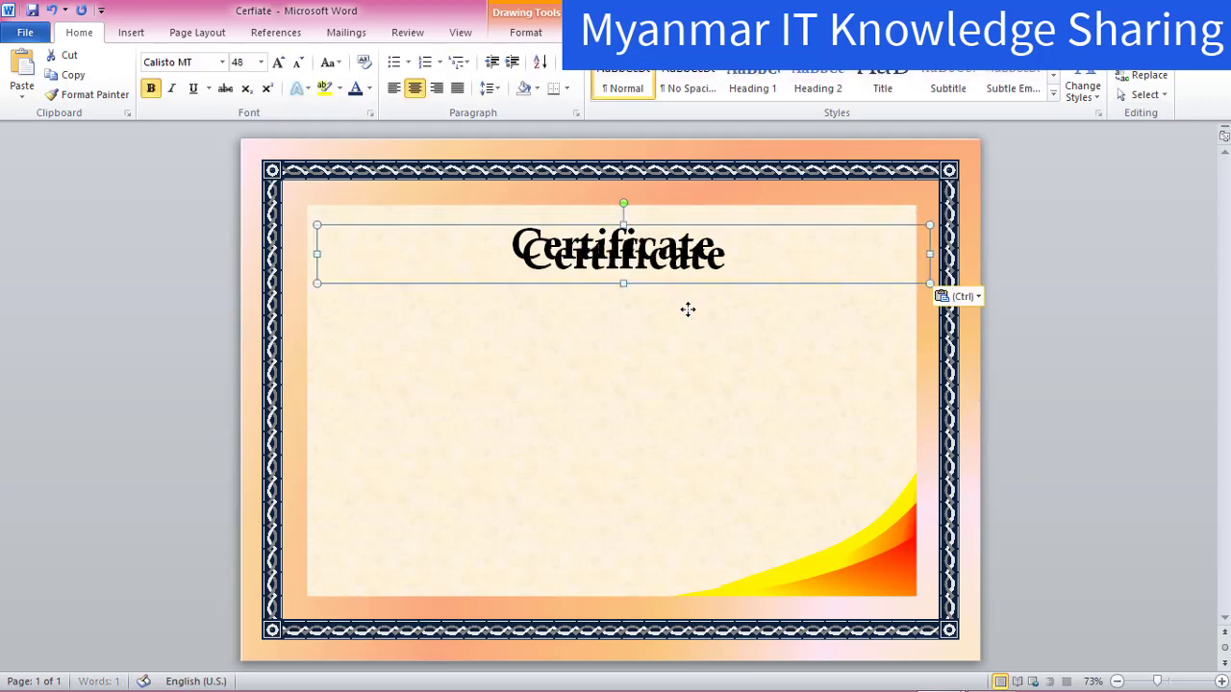
pyautogui.press('Down')
pyautogui.press('Down')
pyautogui.press('Down')
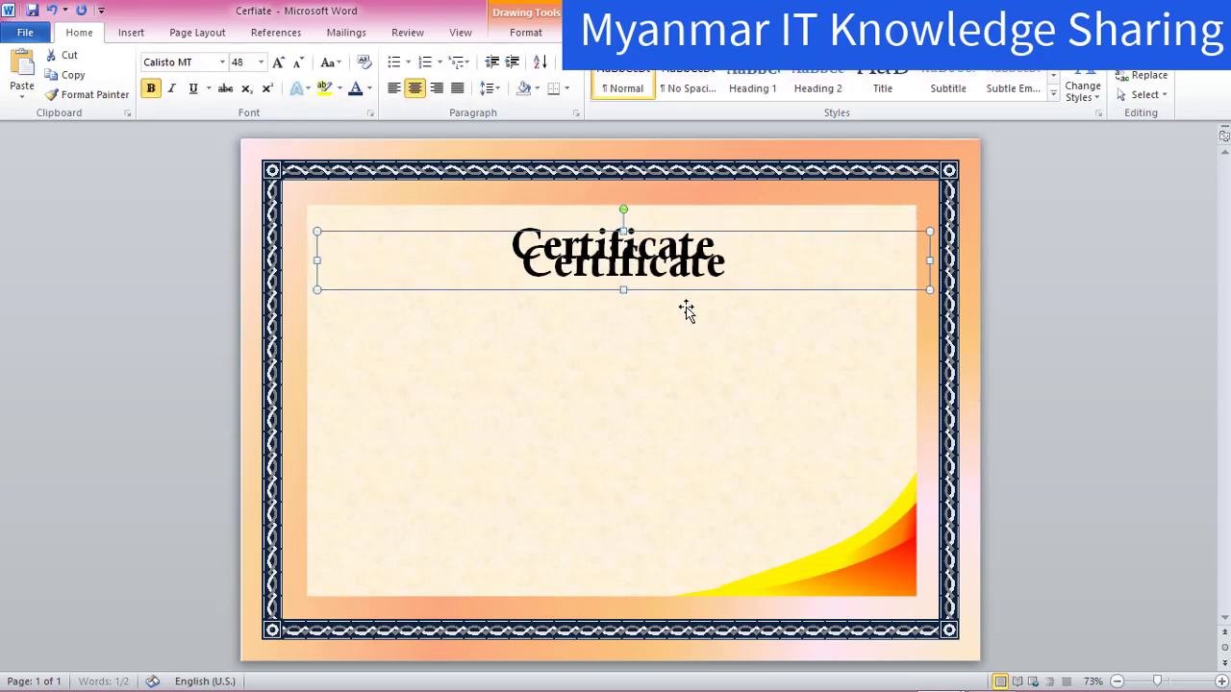
pyautogui.press('Down')
pyautogui.press('Down')
pyautogui.press('Down')
pyautogui.press('Down')
pyautogui.press('Down')
pyautogui.press('Down')
pyautogui.press('Down')
pyautogui.press('Down')
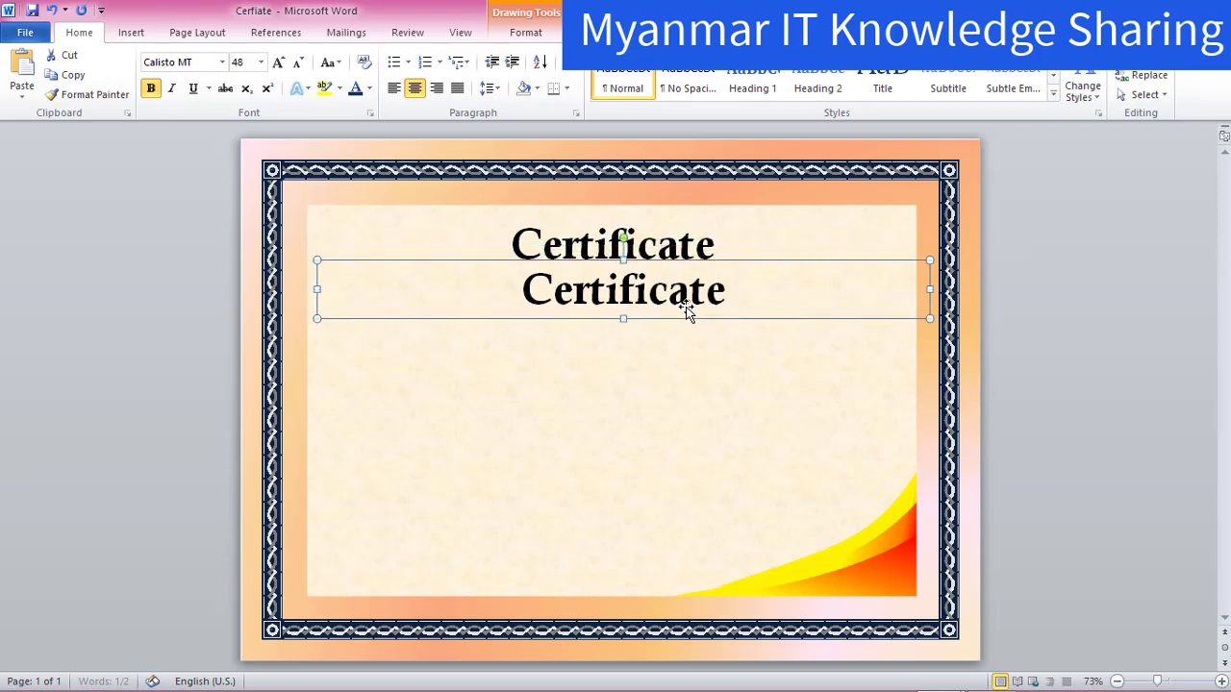
pyautogui.press('Down')
pyautogui.press('Down')
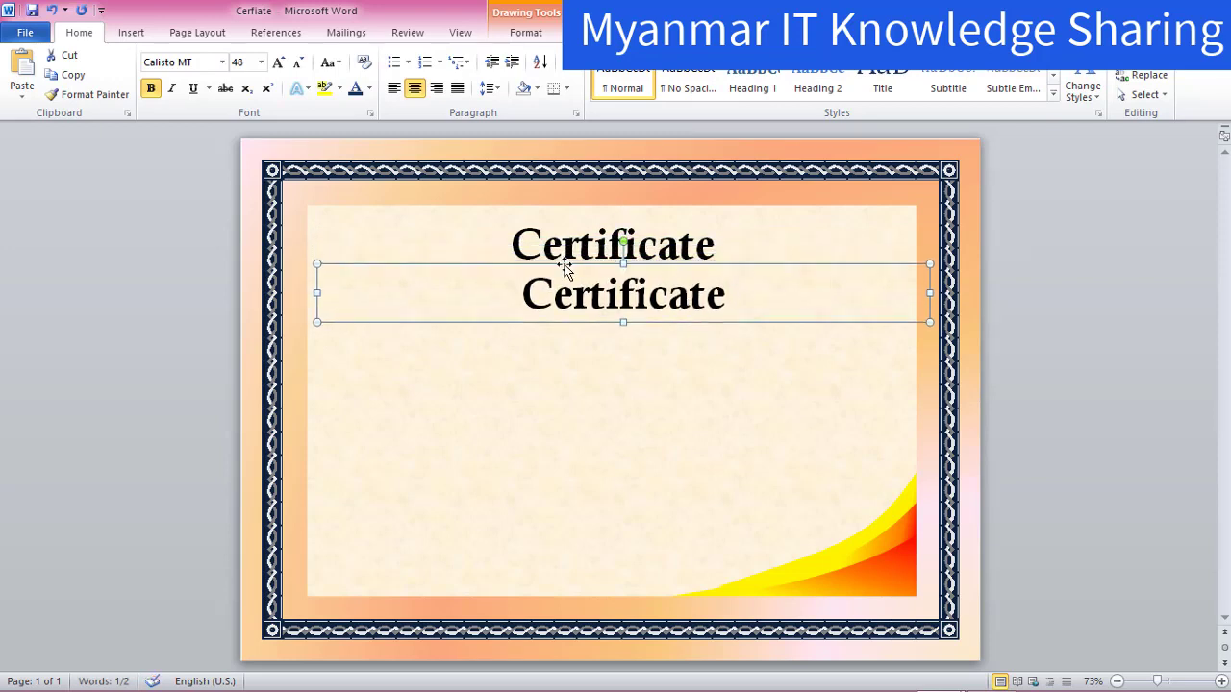
pyautogui.moveTo(565, 269); pyautogui.dragTo(545, 261)
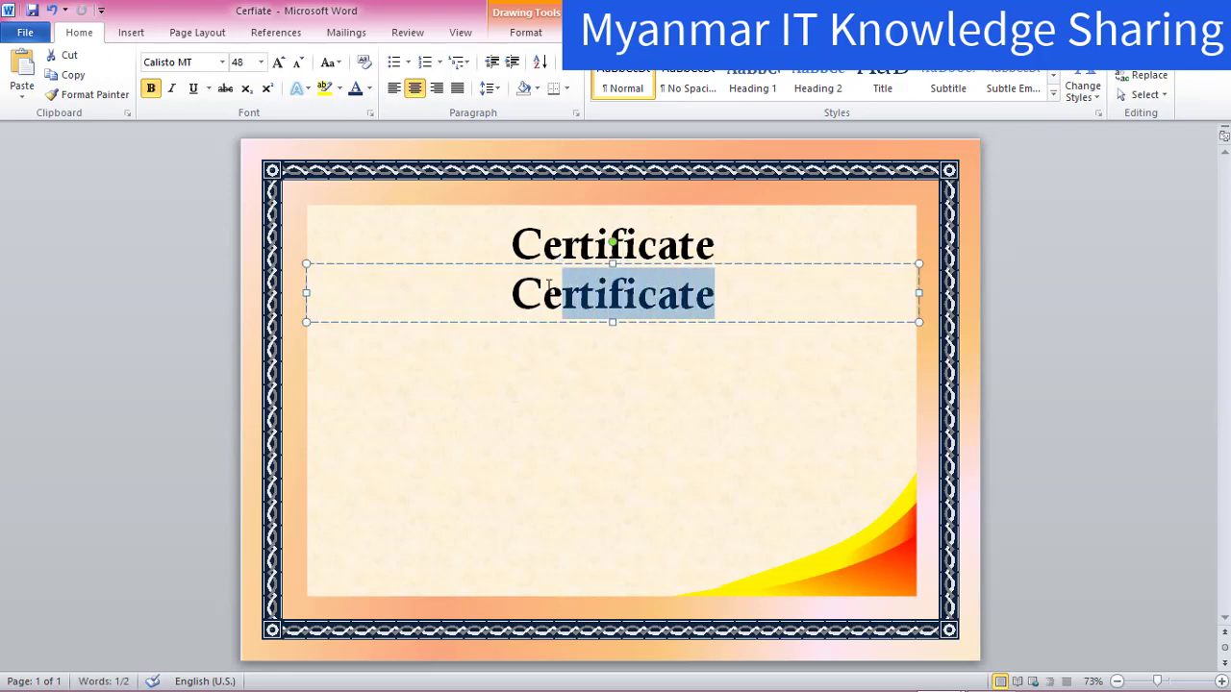
# Step: Make the copy's text non-bold at 20 pt and shorten its box to fit
pyautogui.moveTo(712, 296); pyautogui.dragTo(511, 295)
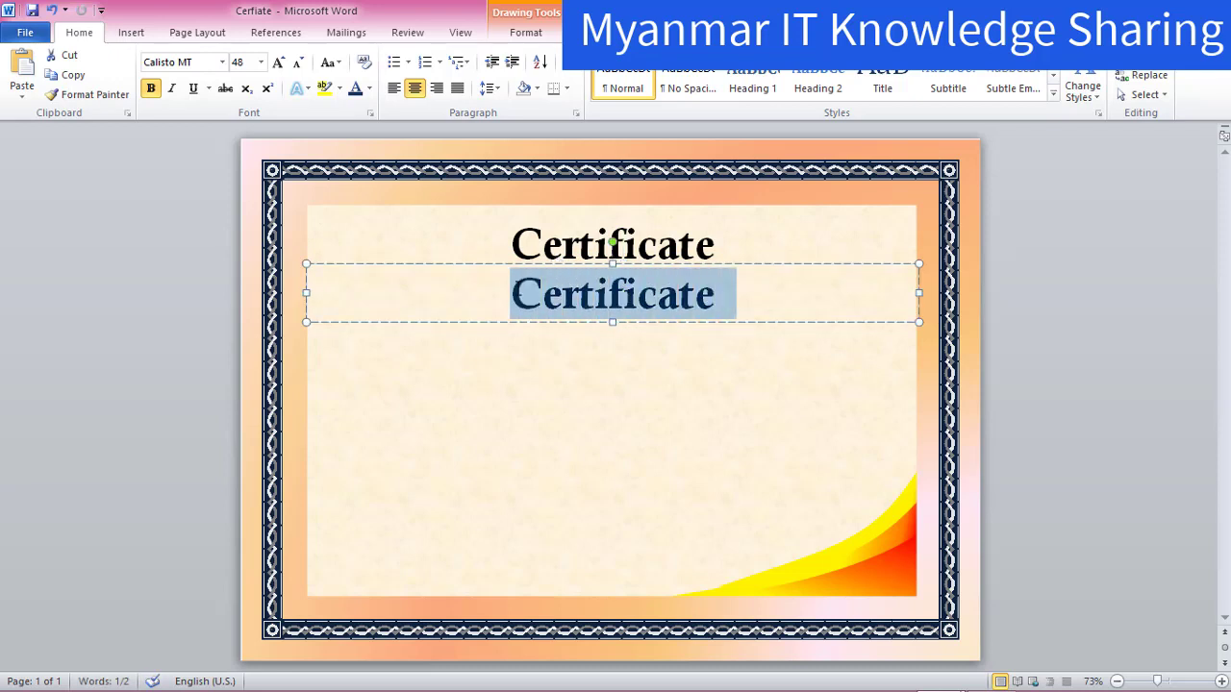
pyautogui.click(152, 89)
pyautogui.click(221, 64)
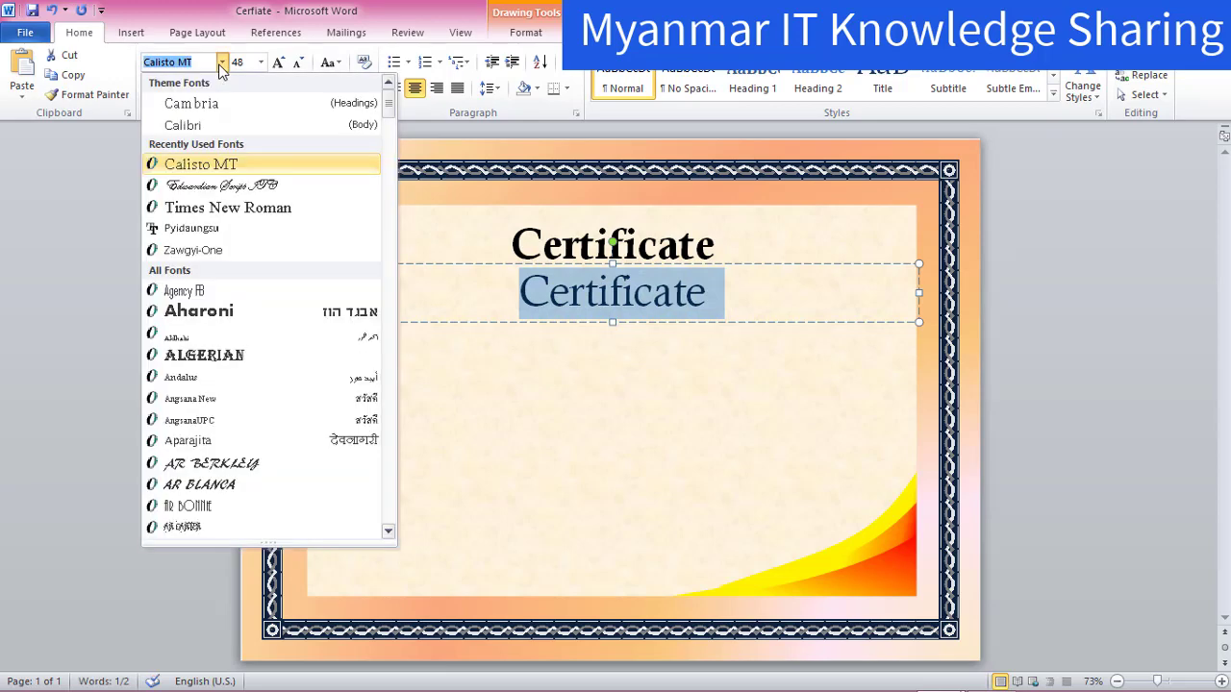
pyautogui.click(222, 63)
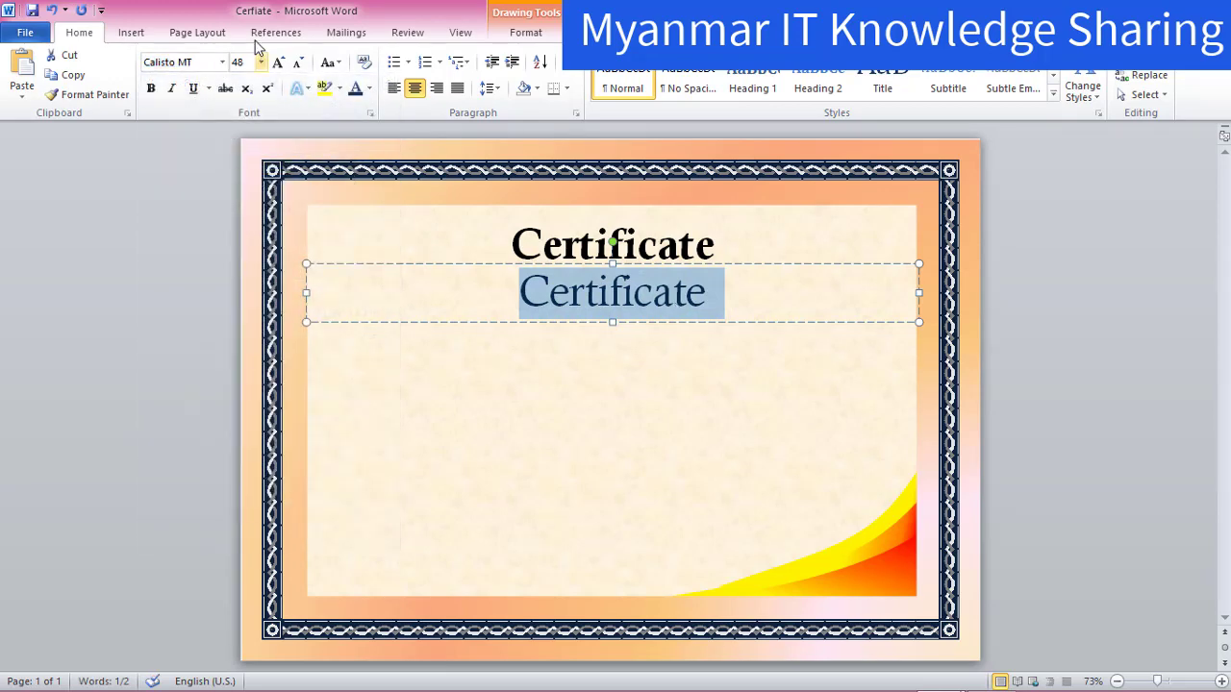
pyautogui.click(261, 62)
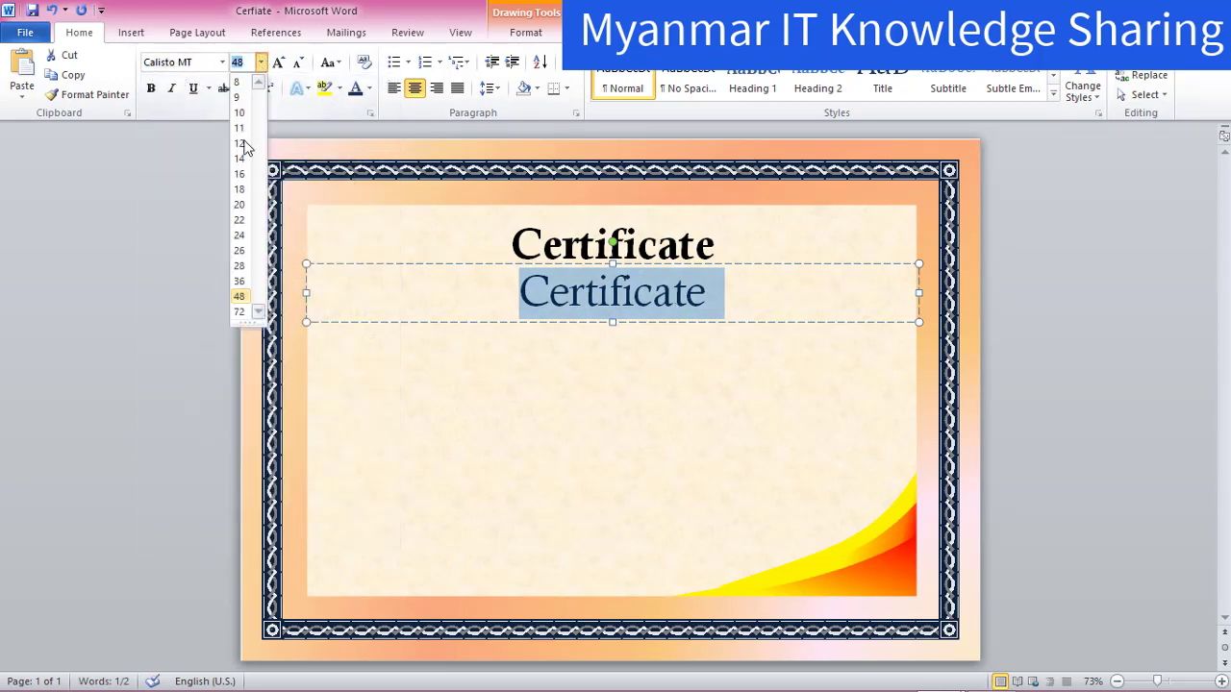
pyautogui.click(240, 204)
pyautogui.moveTo(615, 322); pyautogui.dragTo(612, 291)
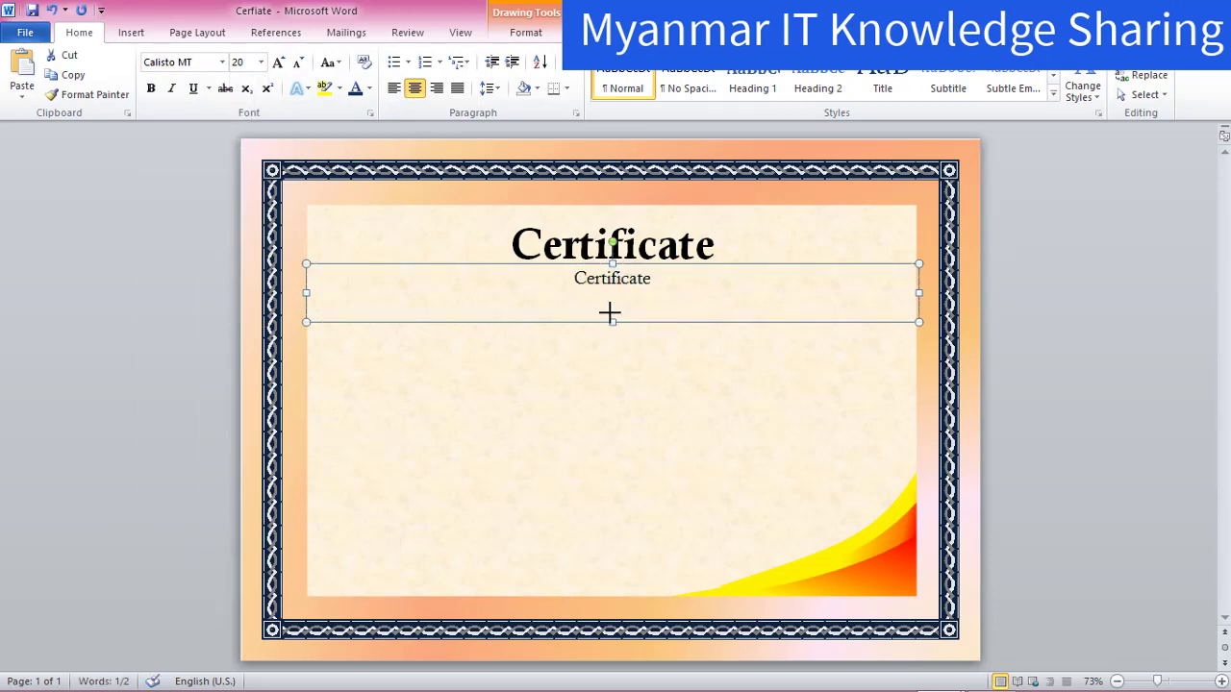
# Step: Replace the small line with 'Of Mynamar IT Knowledge Sharig' and paste a duplicate of its box
pyautogui.click(651, 281)
pyautogui.press('BackSpace')
pyautogui.press('BackSpace')
pyautogui.press('BackSpace')
pyautogui.press('BackSpace')
pyautogui.press('BackSpace')
pyautogui.press('BackSpace')
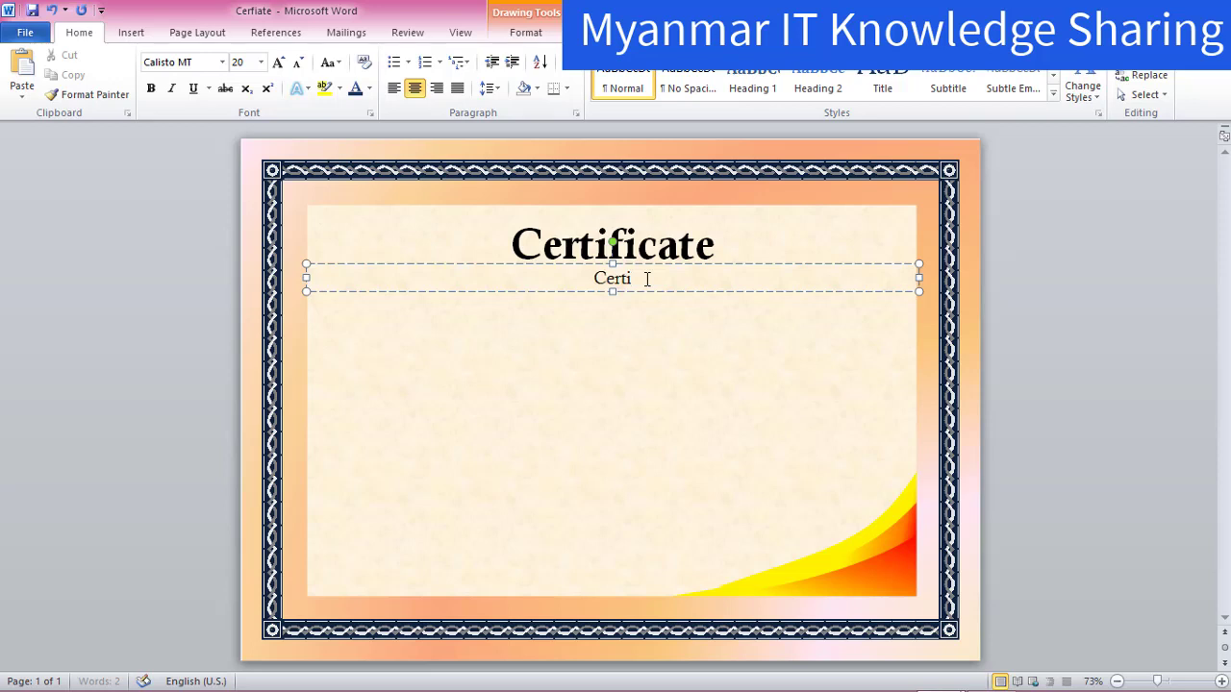
pyautogui.press('BackSpace')
pyautogui.press('BackSpace')
pyautogui.press('BackSpace')
pyautogui.press('BackSpace')
pyautogui.write('o')
pyautogui.write(' My')
pyautogui.write('namar ')
pyautogui.write('ITKn')
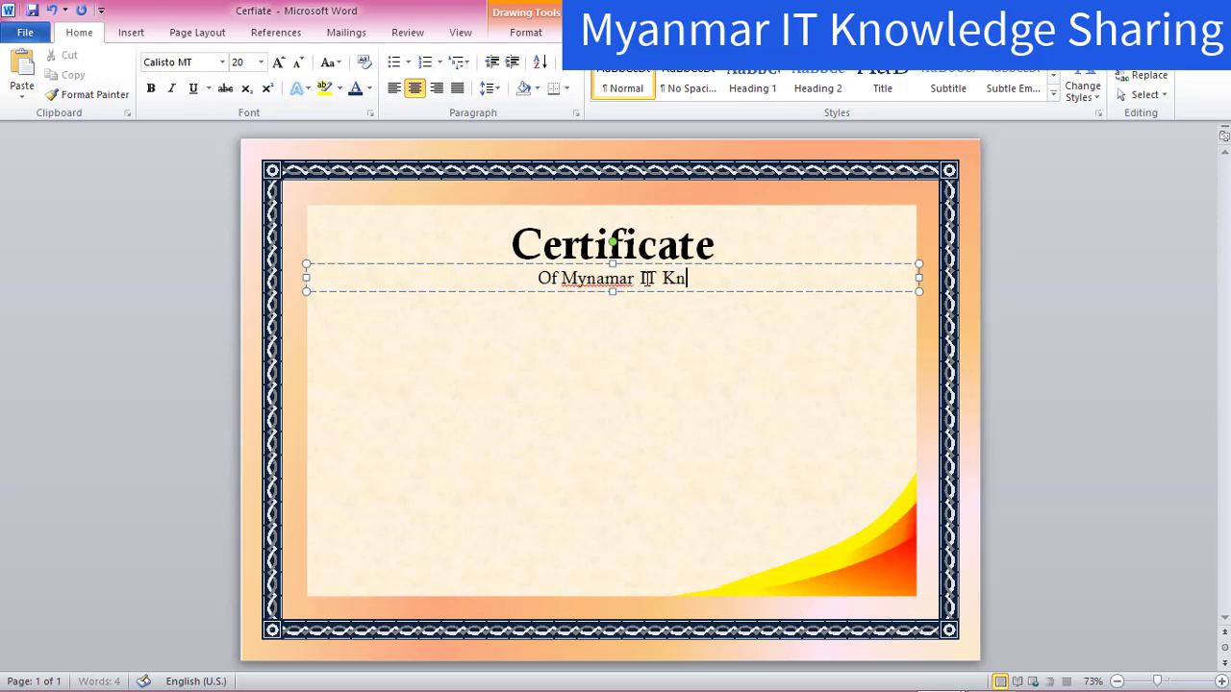
pyautogui.write('owledge ')
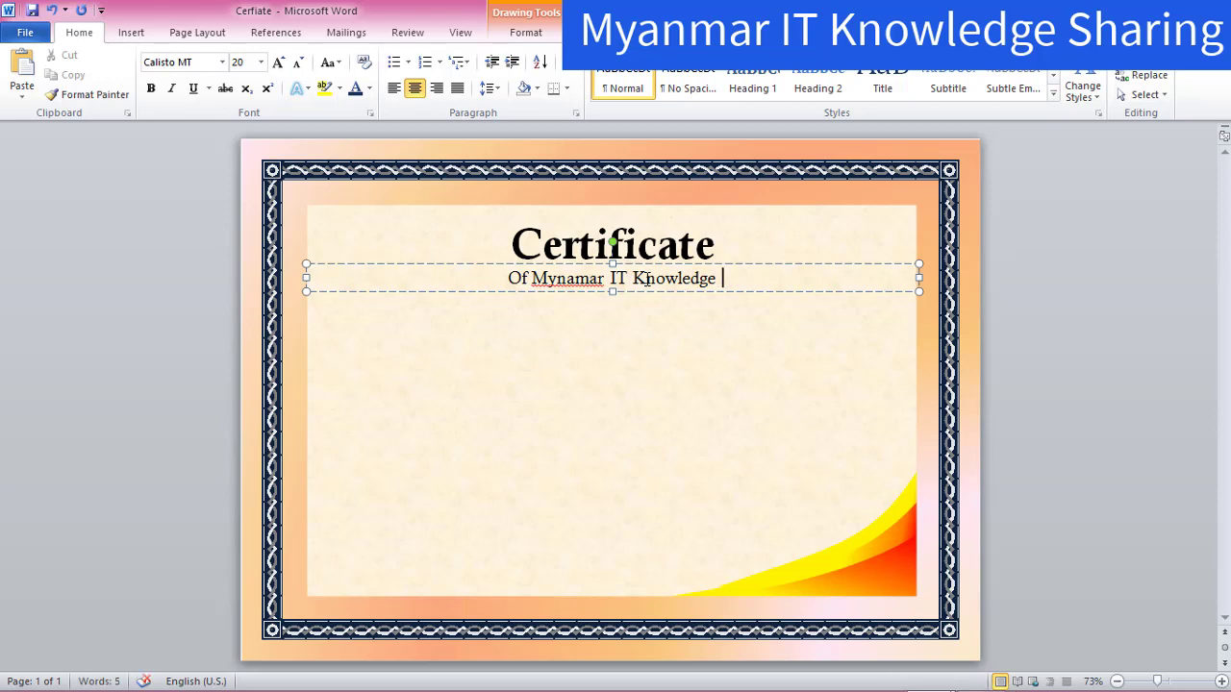
pyautogui.write('Shari')
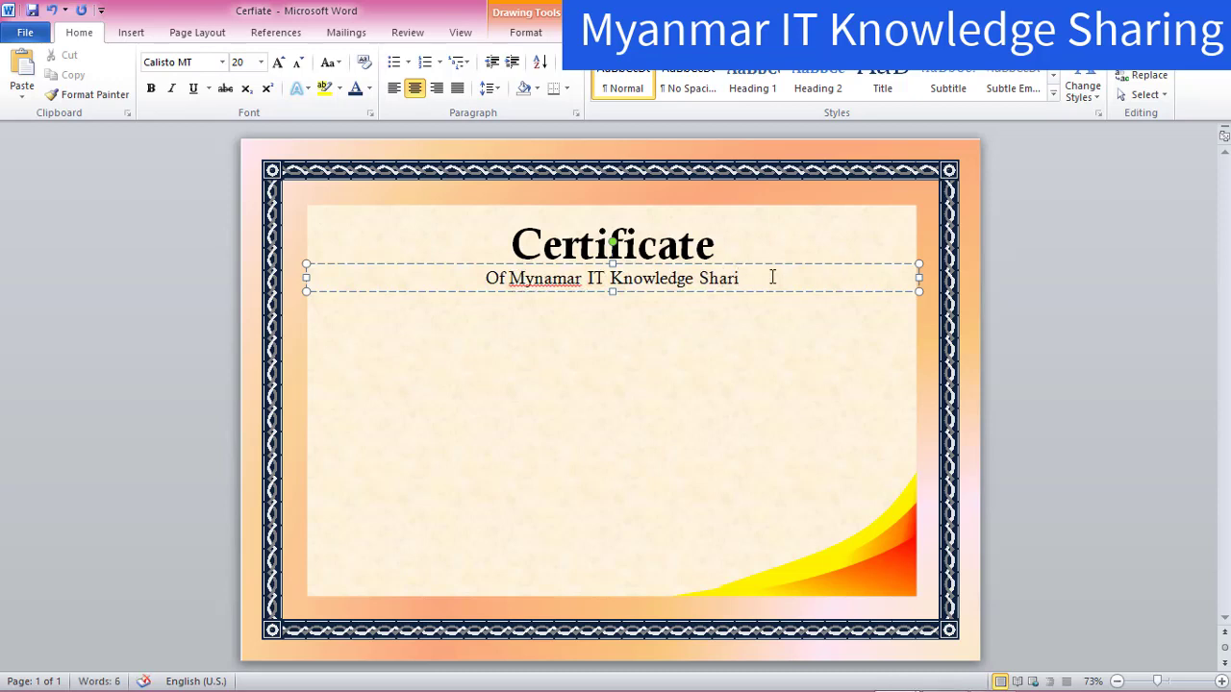
pyautogui.write('g')
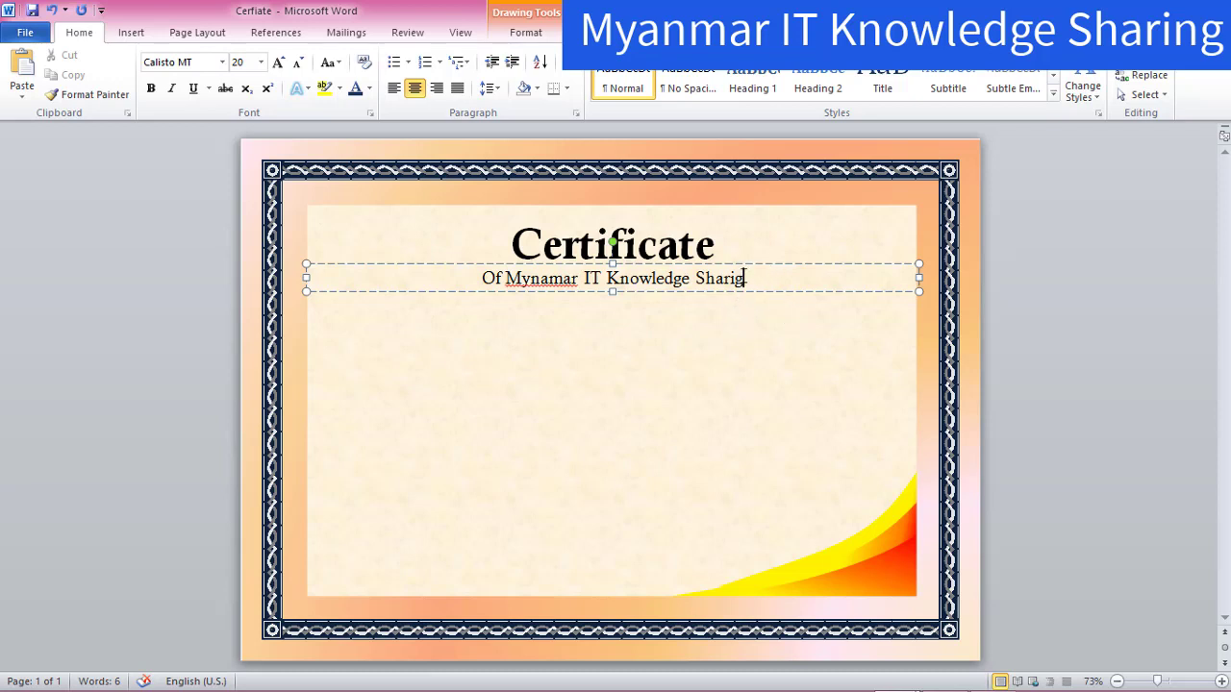
pyautogui.click(751, 264)
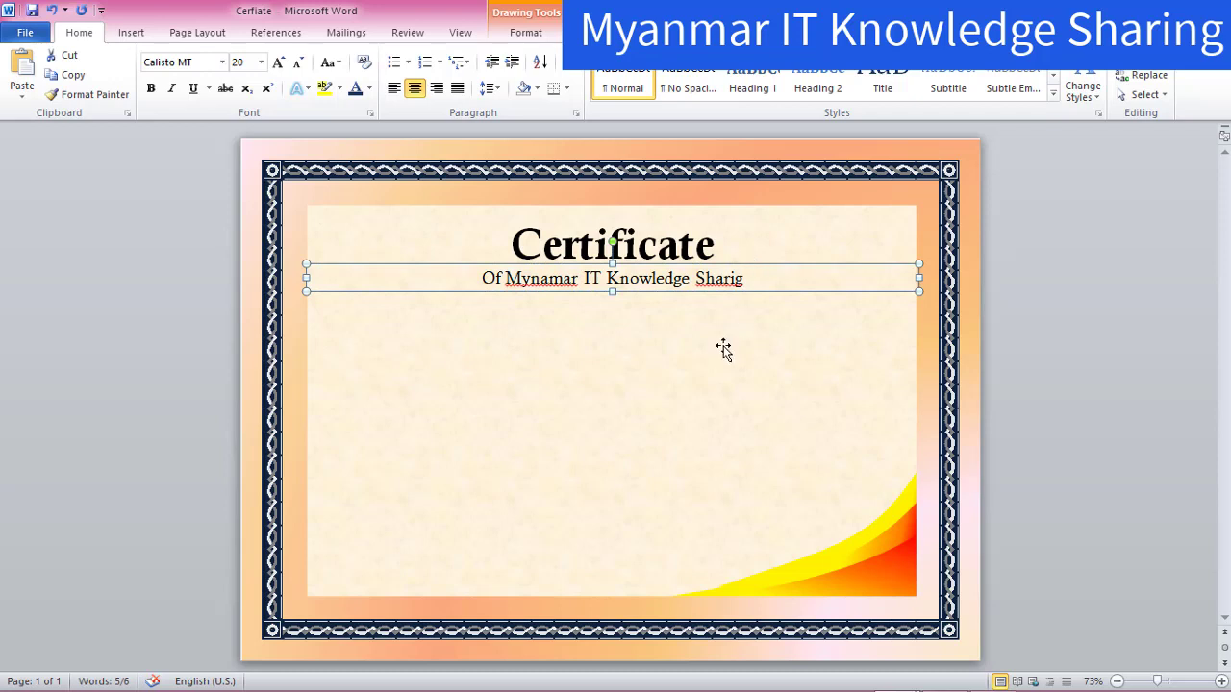
pyautogui.hotkey('ctrl', 'v')
# Step: Move the pasted subtitle copy to mid-panel and left-align its text
pyautogui.moveTo(651, 276); pyautogui.dragTo(639, 386)
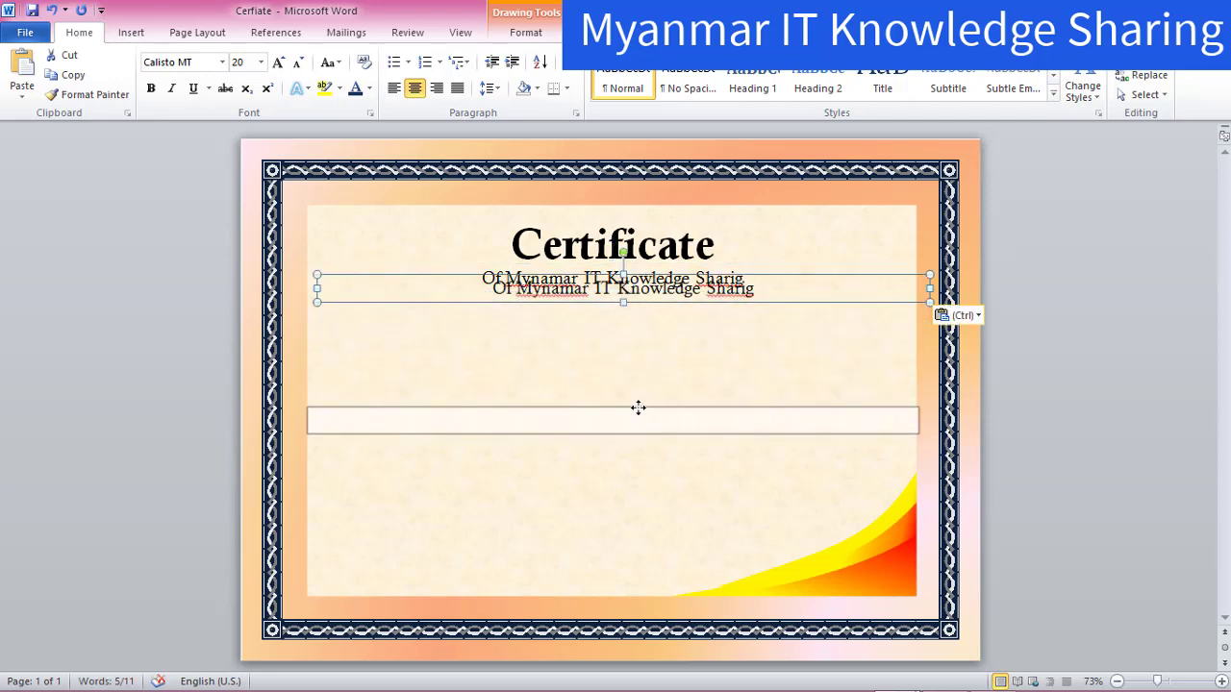
pyautogui.moveTo(638, 386); pyautogui.dragTo(651, 417)
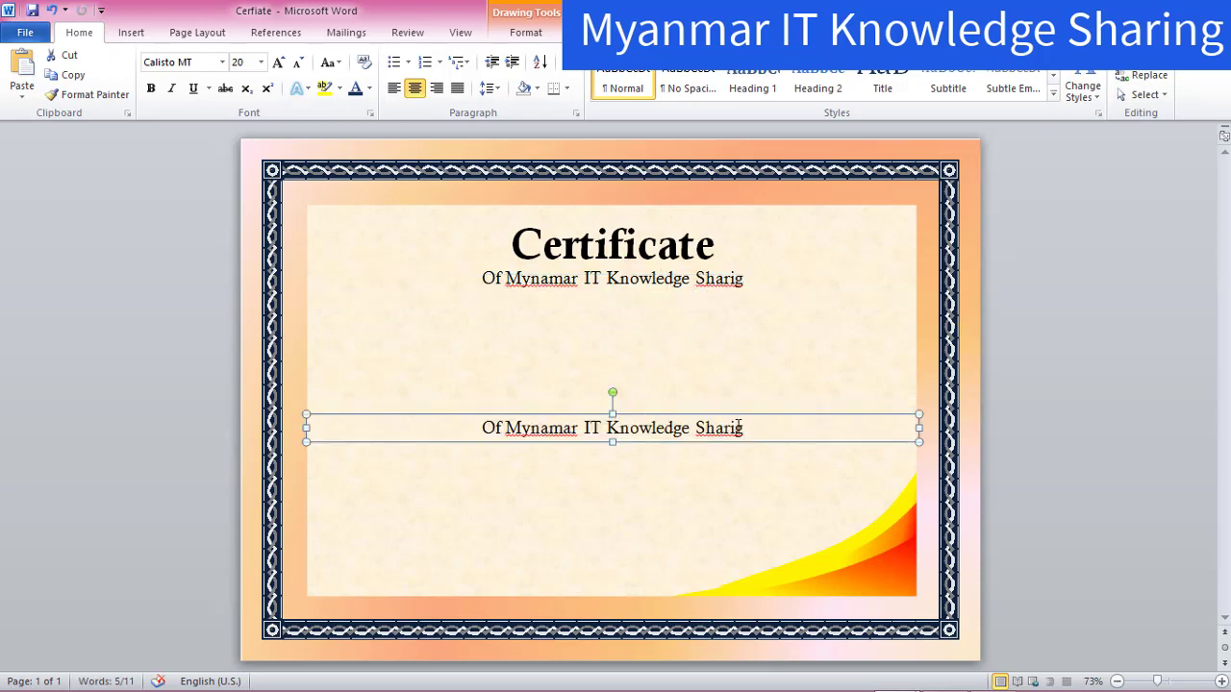
pyautogui.moveTo(742, 428); pyautogui.dragTo(484, 429)
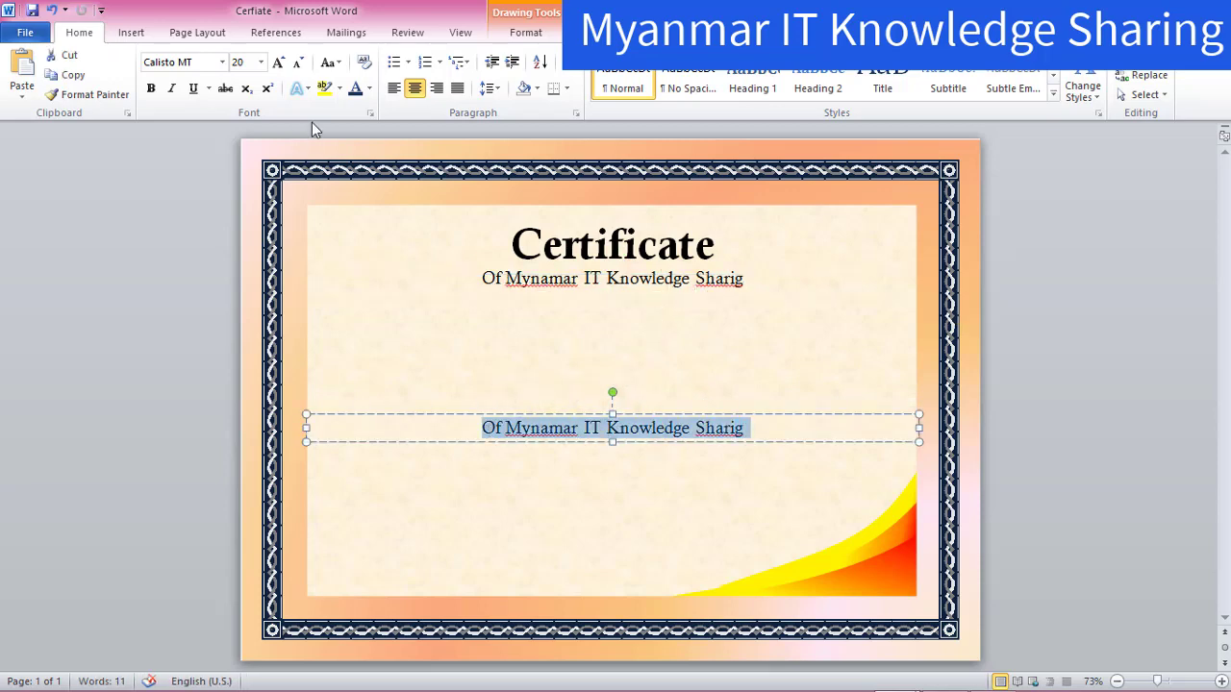
pyautogui.click(394, 89)
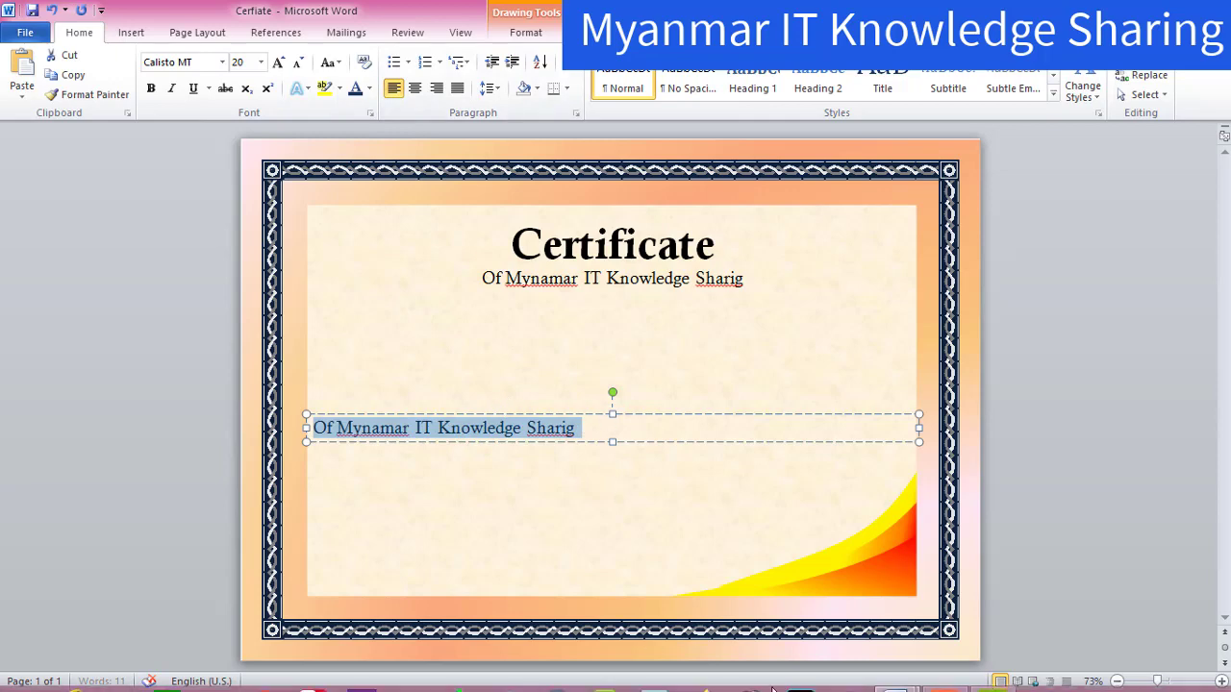
# Step: In the finished sample certificate, select the Computer Basic Course completion sentence text
pyautogui.moveTo(918, 685)
pyautogui.click(860, 613)
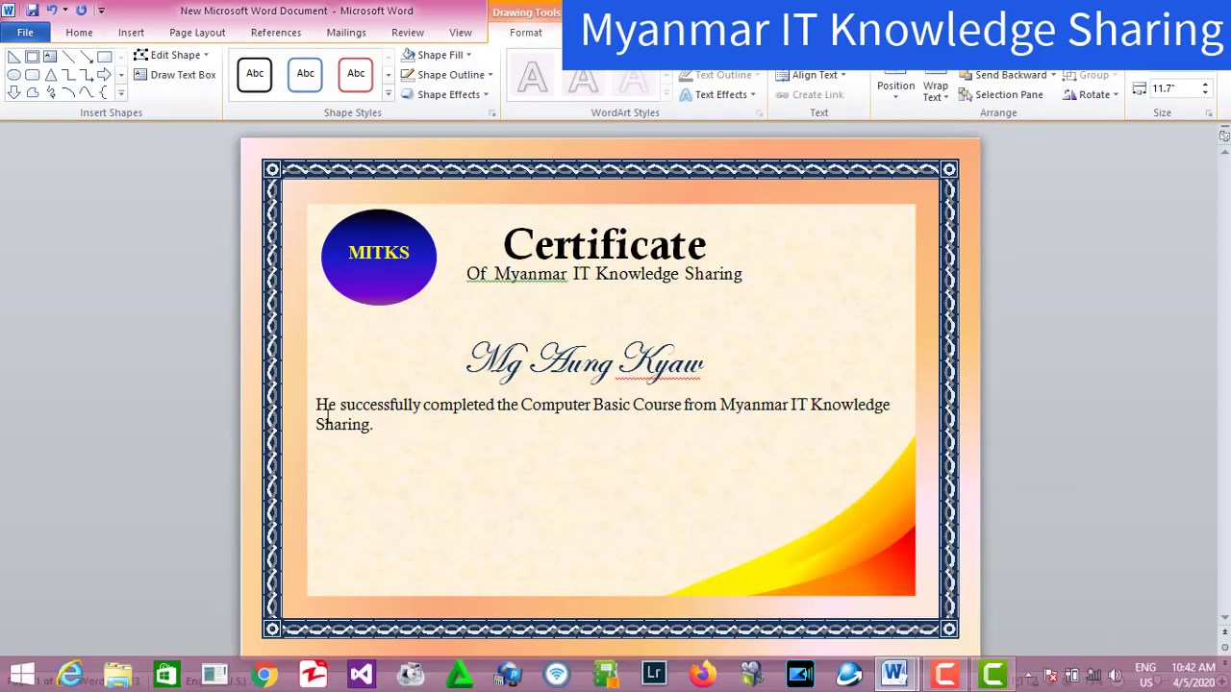
pyautogui.click(364, 423)
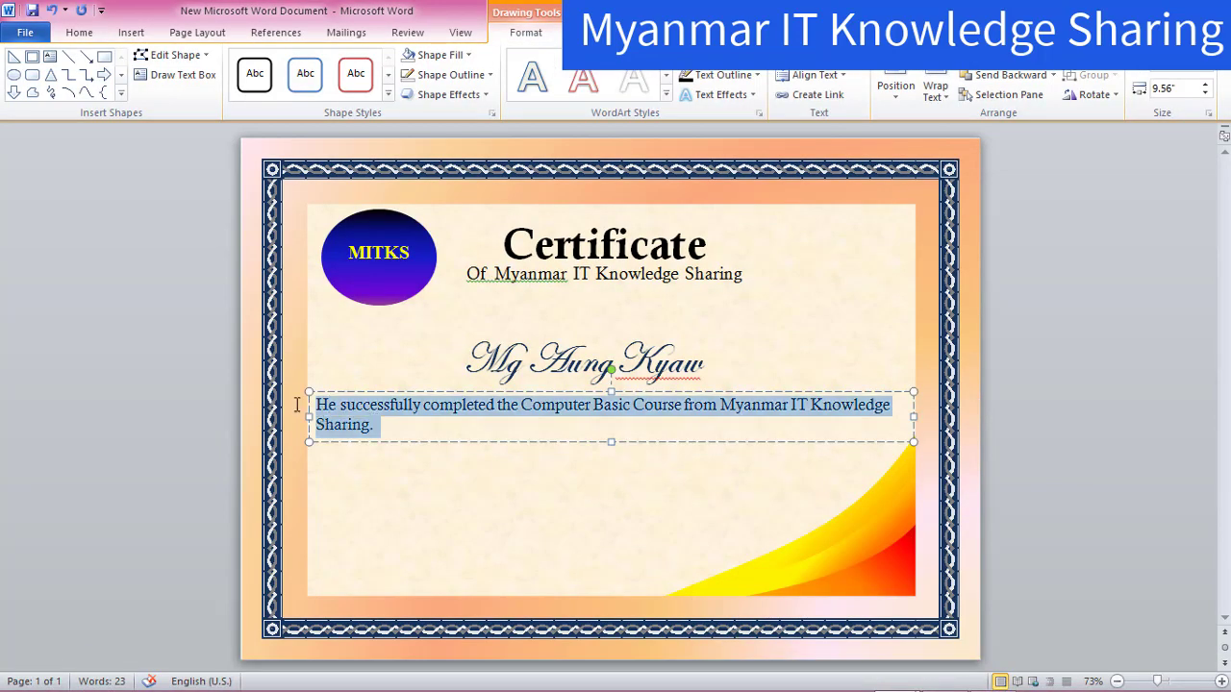
pyautogui.moveTo(374, 423); pyautogui.dragTo(303, 405)
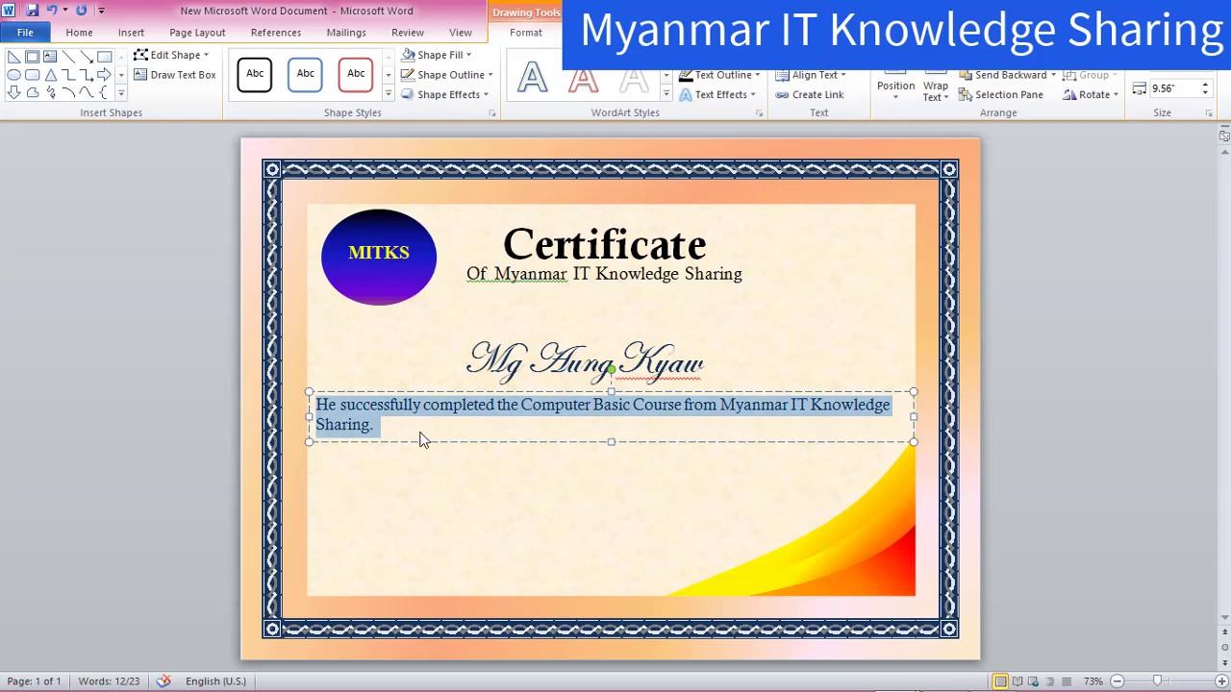
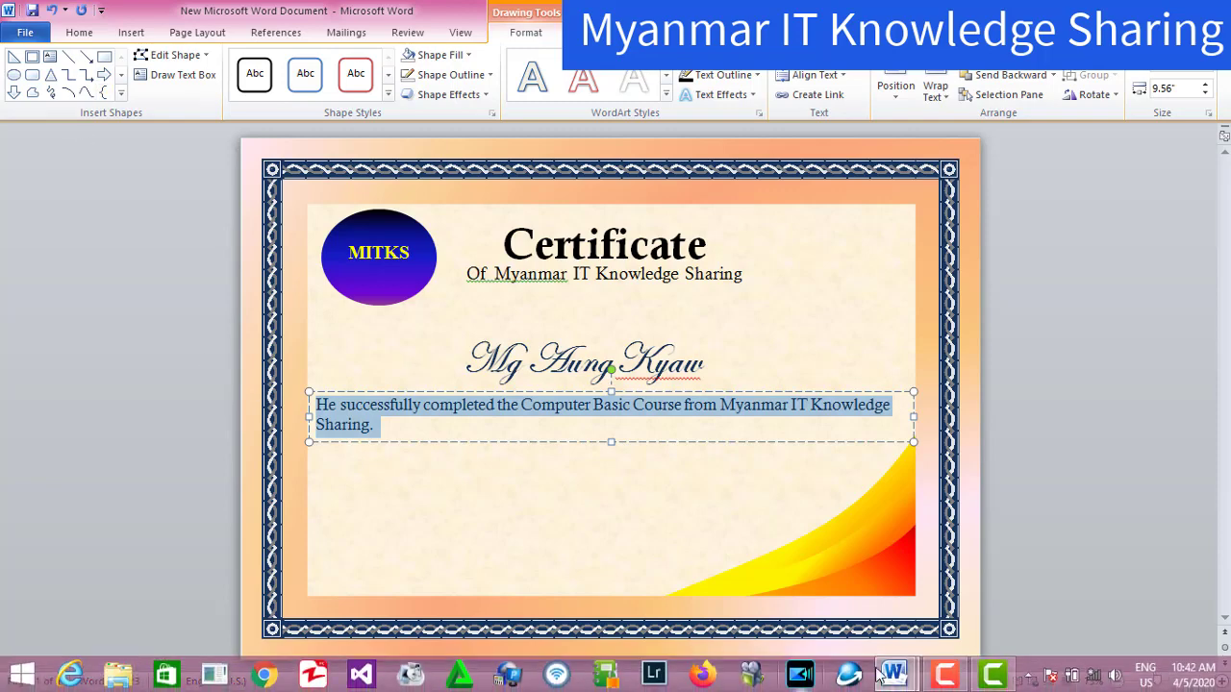
# Step: Replace the copied line with the Computer Basic Course completion sentence and enlarge its box to show both lines
pyautogui.click(894, 681)
pyautogui.click(1029, 577)
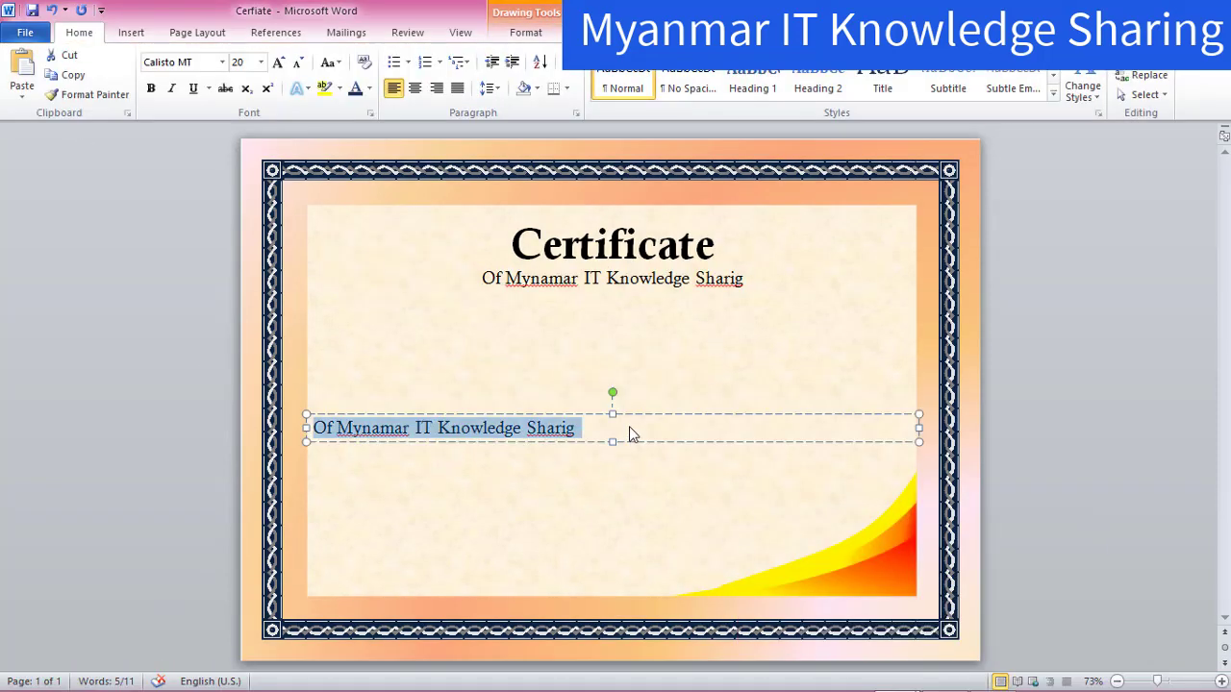
pyautogui.moveTo(583, 428)
pyautogui.mouseDown()
pyautogui.moveTo(337, 428)
pyautogui.moveTo(310, 416)
pyautogui.mouseUp()
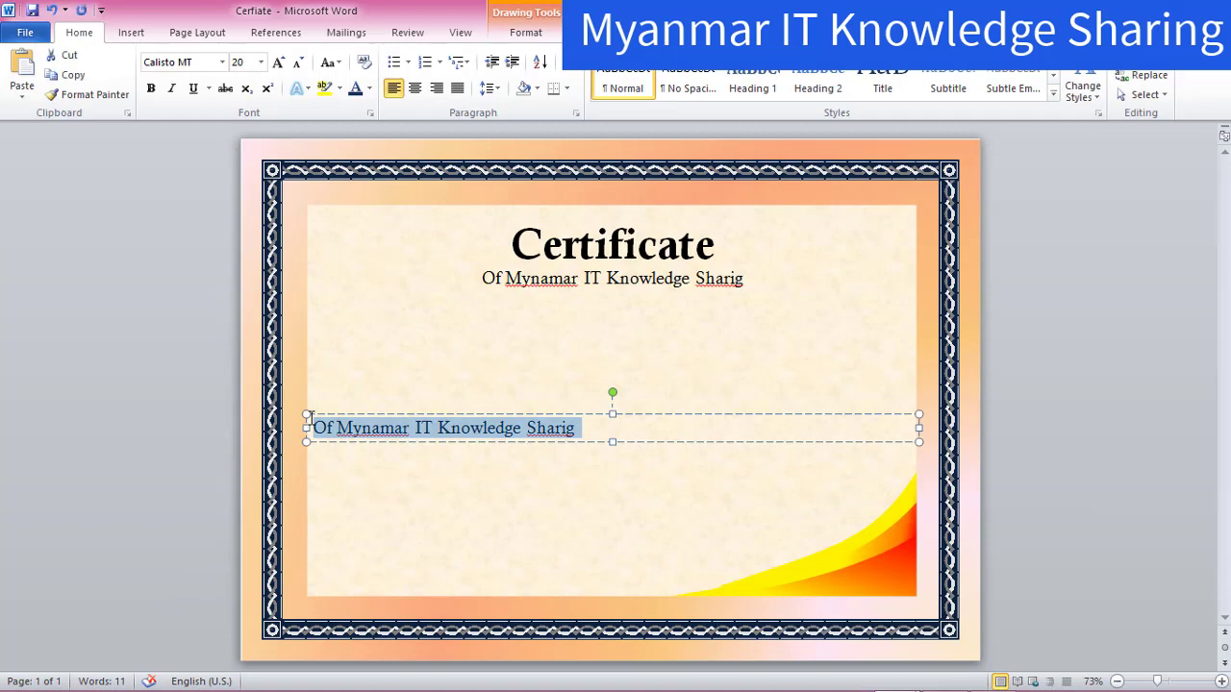
pyautogui.hotkey('ctrl', 'v')
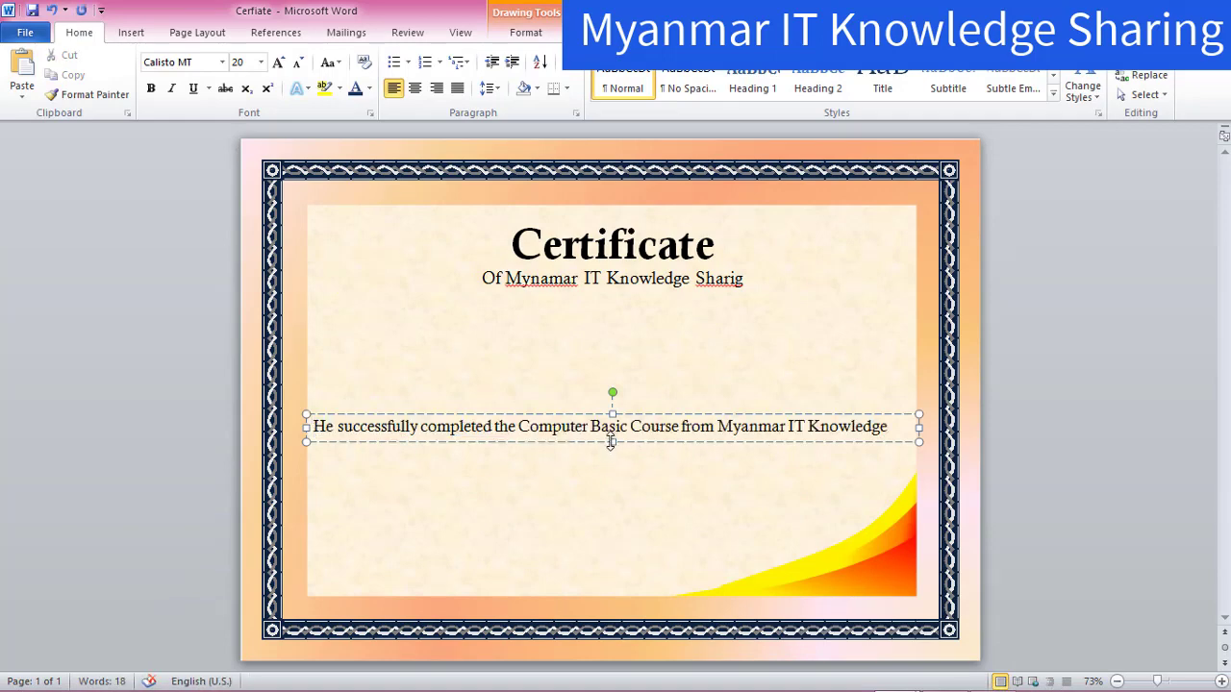
pyautogui.moveTo(611, 440); pyautogui.dragTo(607, 465)
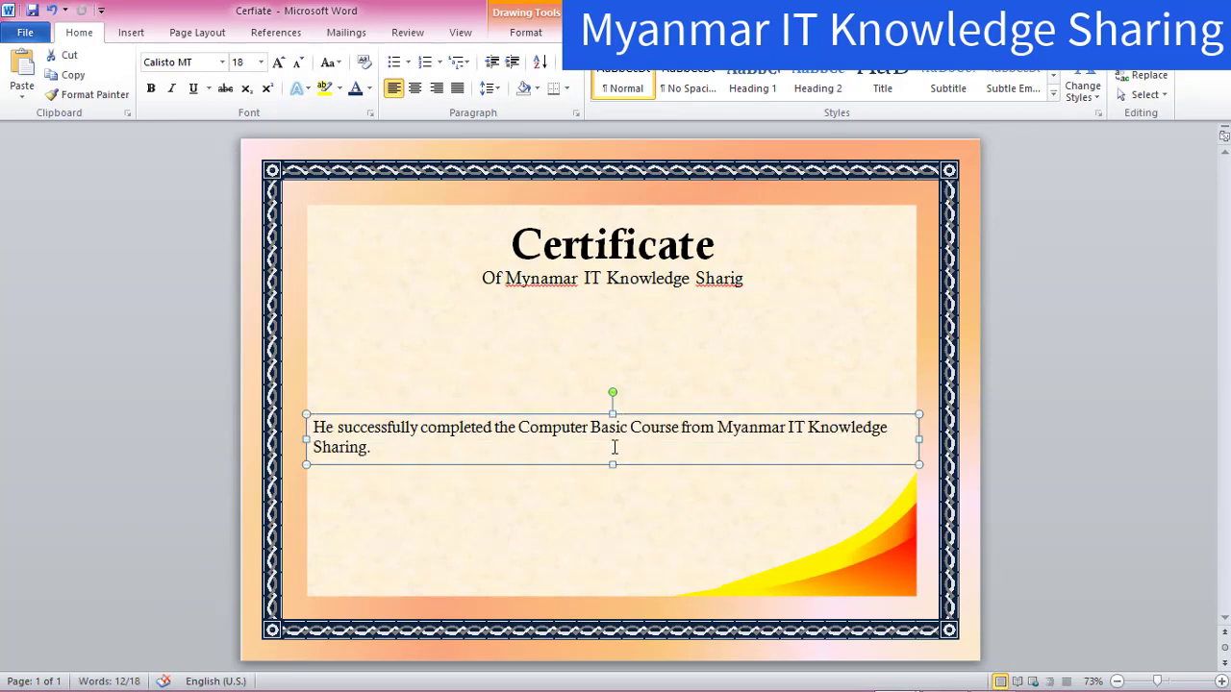
pyautogui.click(614, 447)
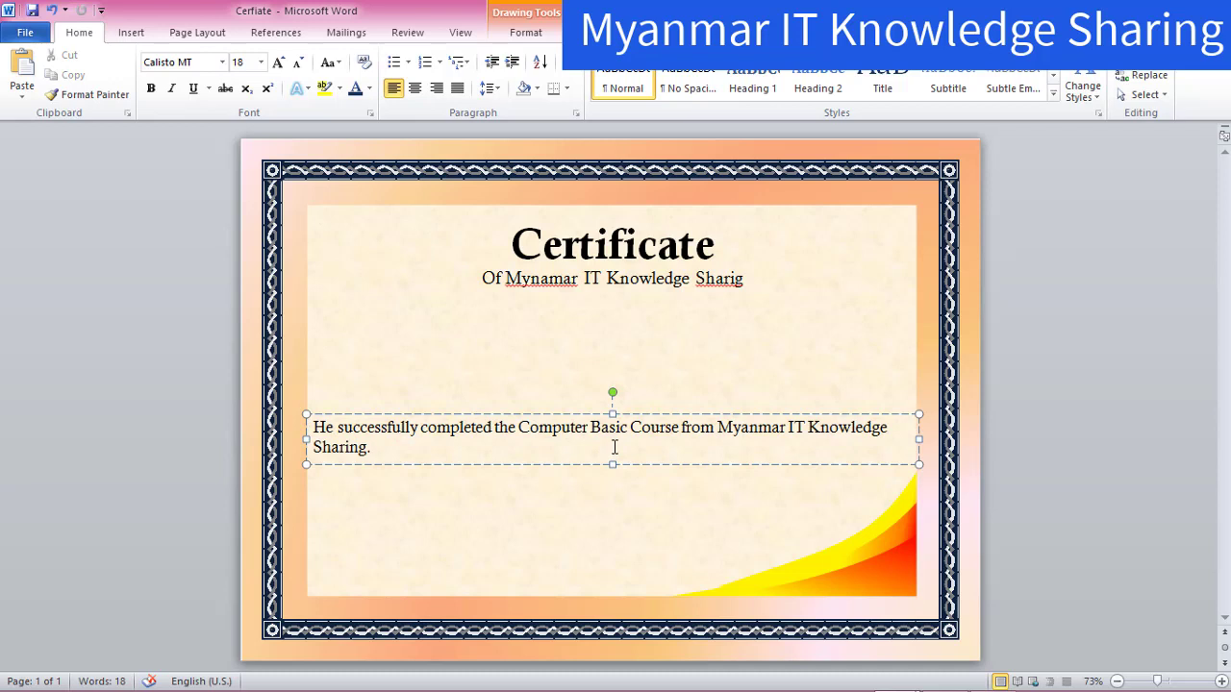
pyautogui.click(601, 329)
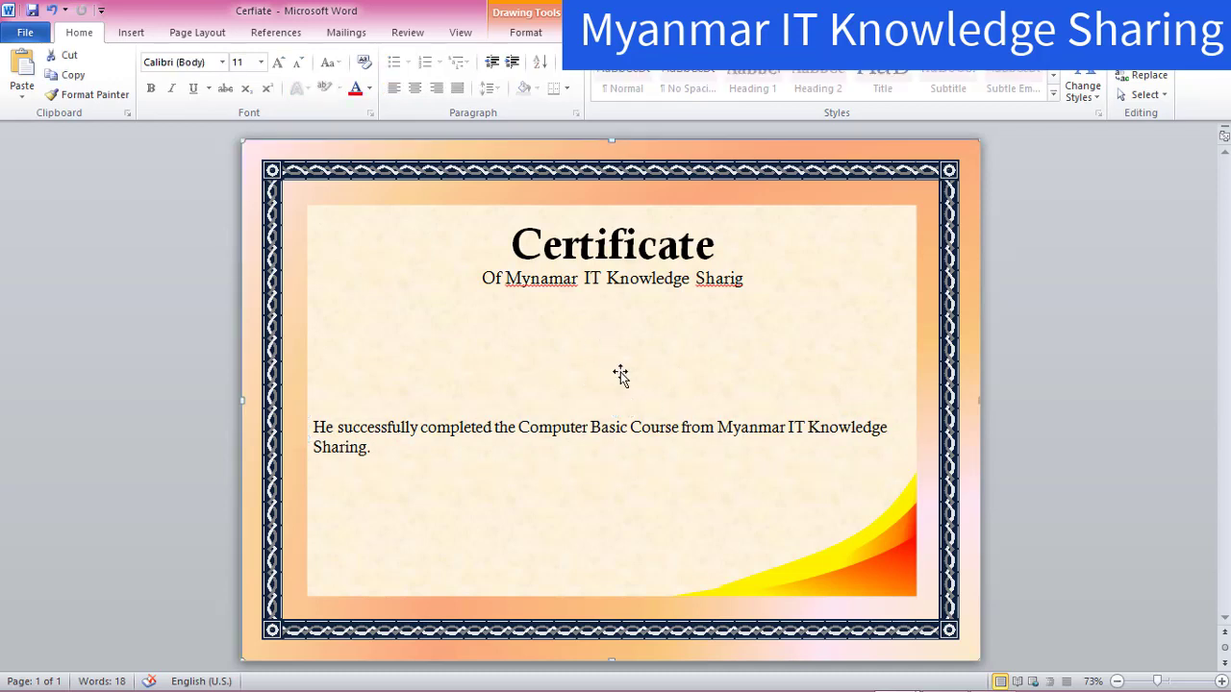
# Step: Duplicate the Certificate title box and move the copy below the subtitle
pyautogui.click(615, 273)
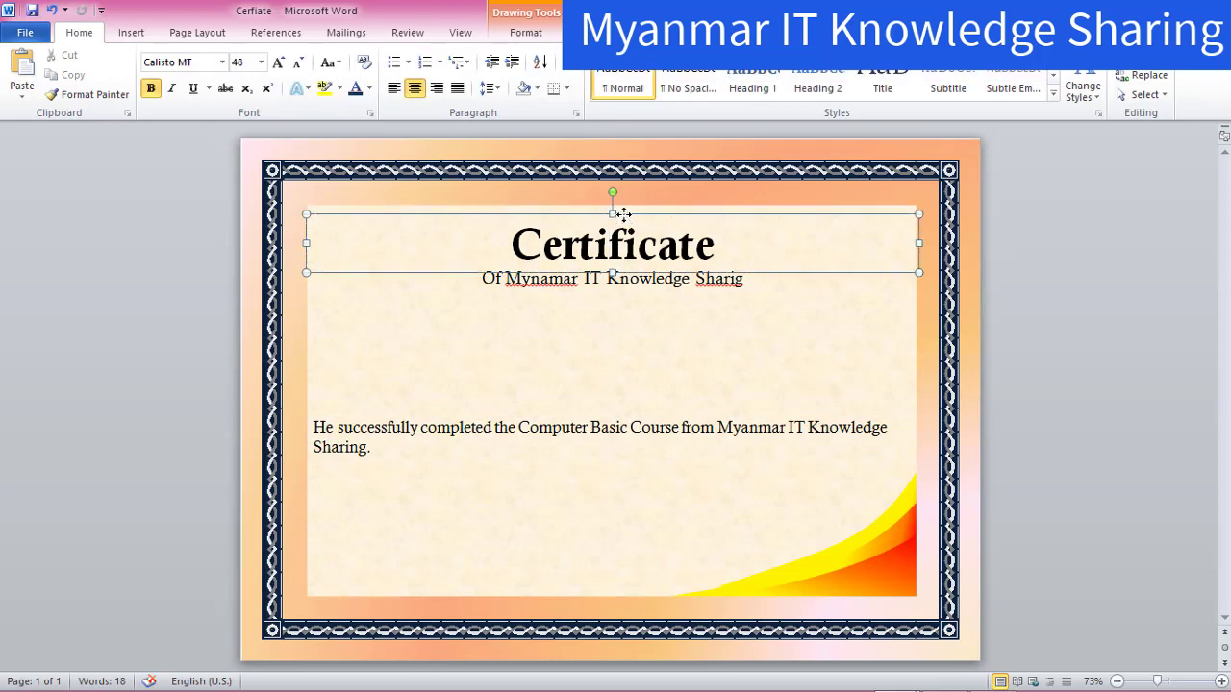
pyautogui.click(623, 215)
pyautogui.hotkey('ctrl', 'v')
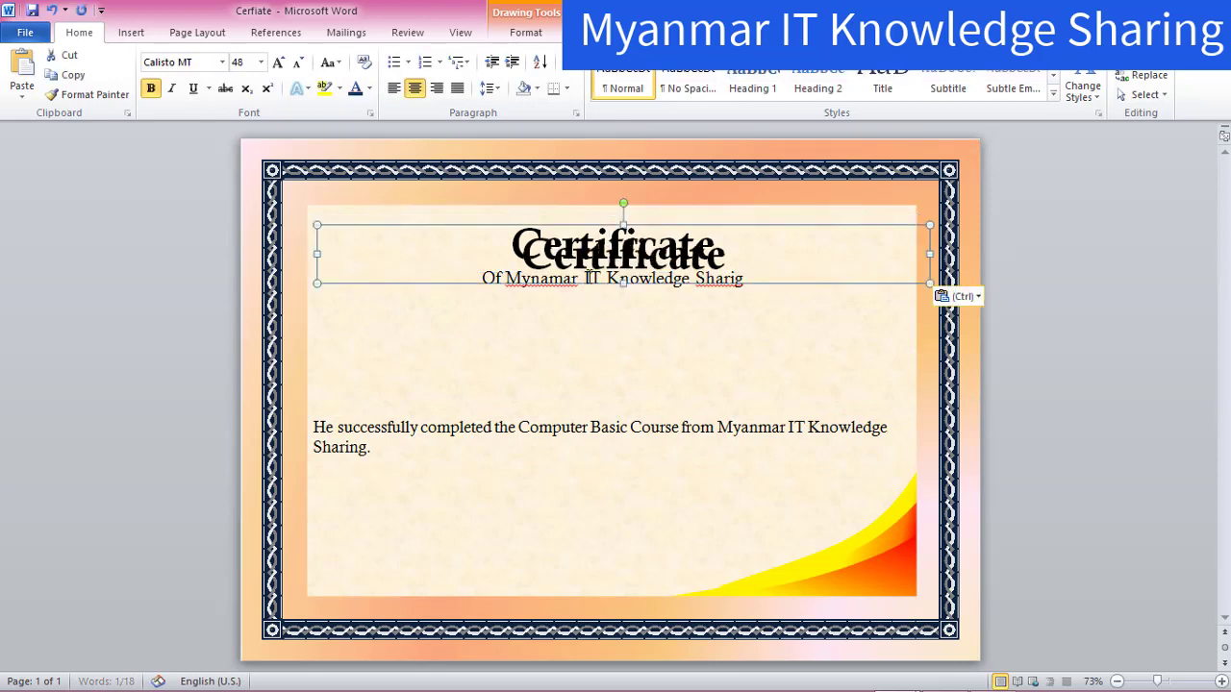
pyautogui.moveTo(553, 227); pyautogui.dragTo(540, 335)
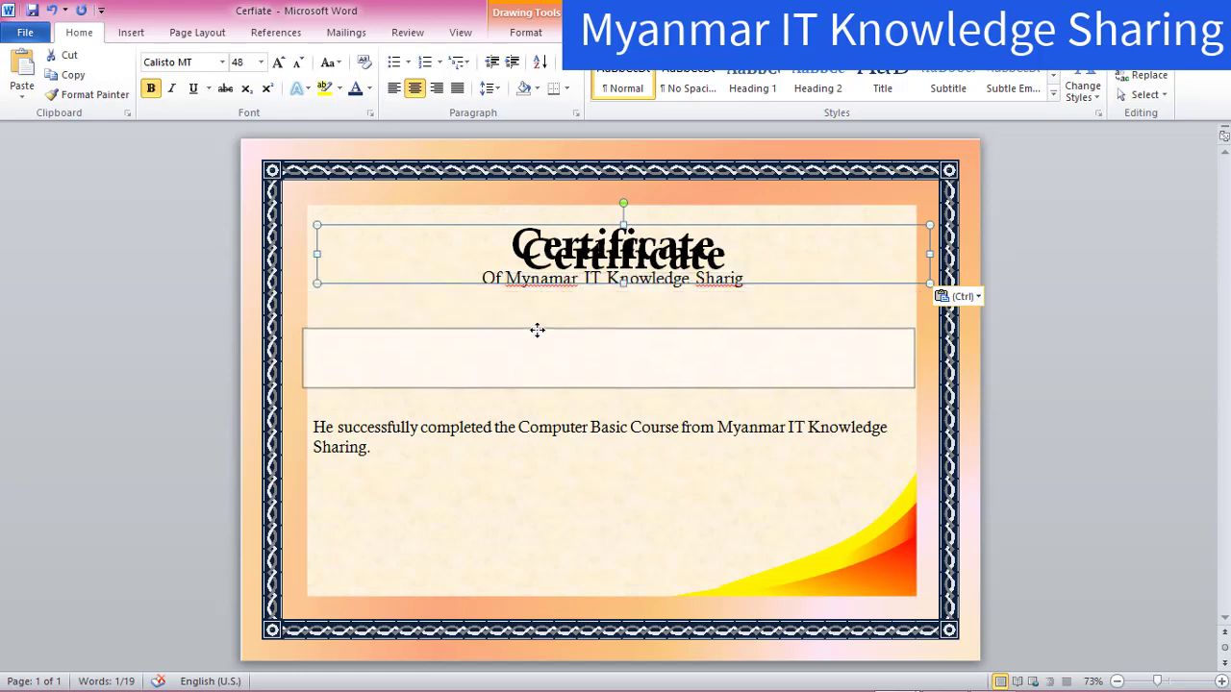
# Step: Set the copy to Edwardian Script ITC and replace its text with the recipient's name
pyautogui.click(621, 363)
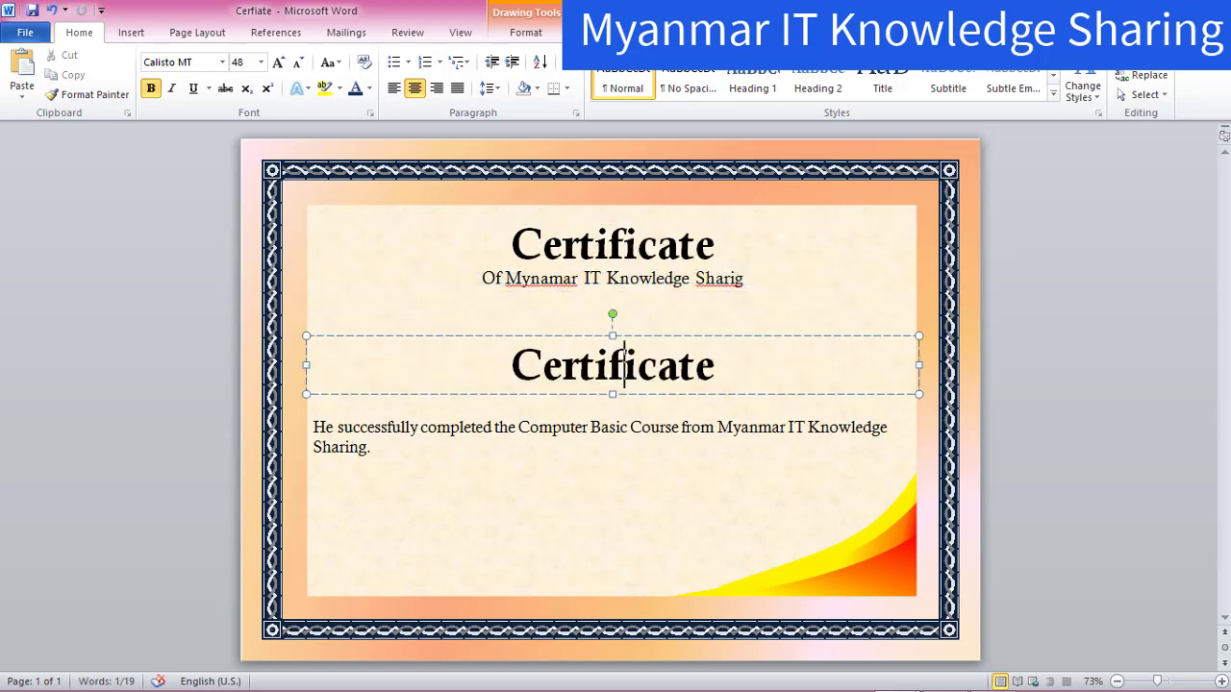
pyautogui.moveTo(736, 365); pyautogui.dragTo(434, 324)
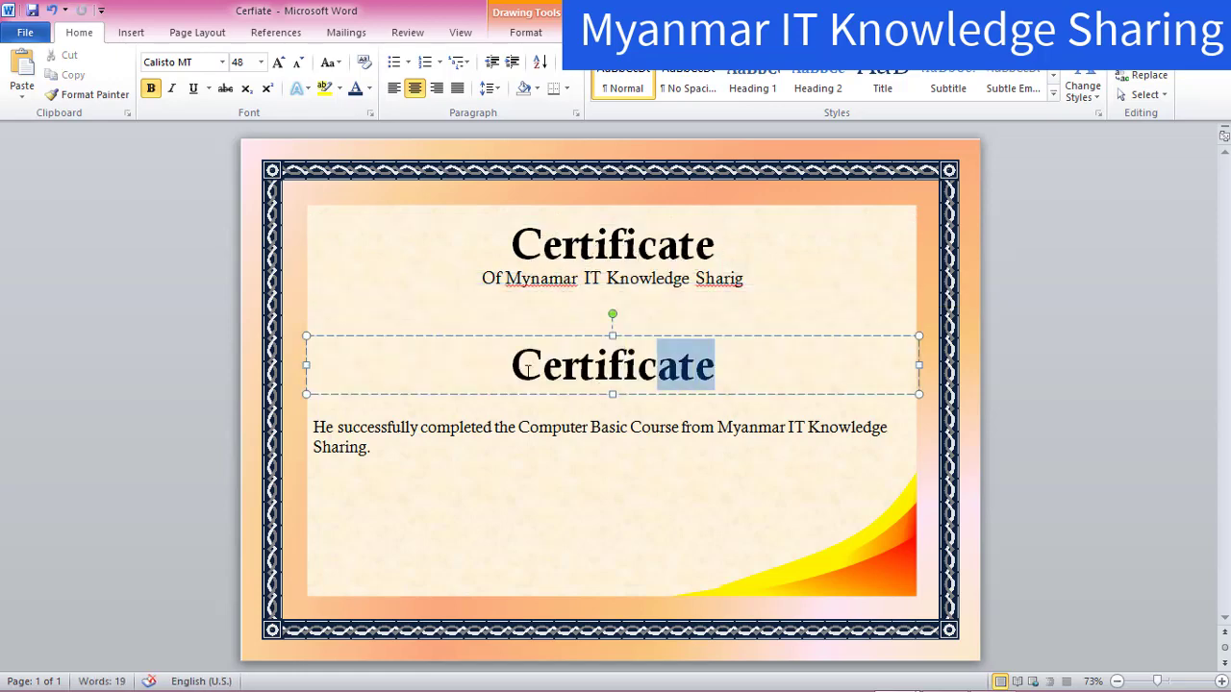
pyautogui.click(223, 62)
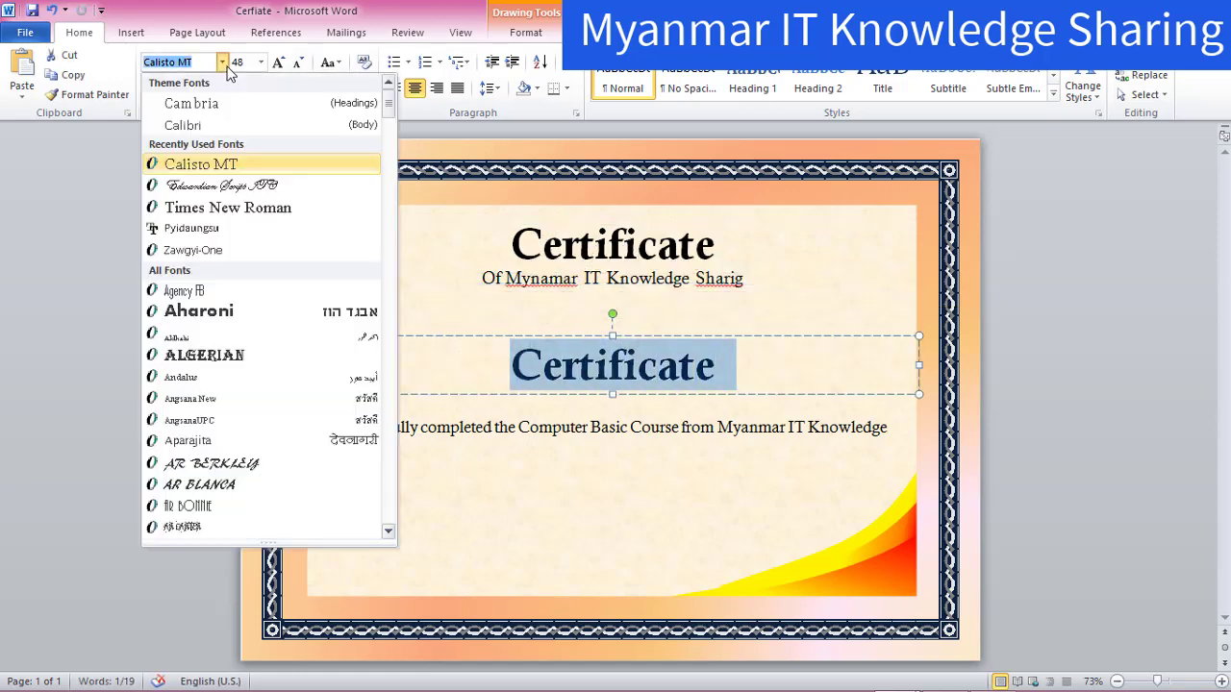
pyautogui.click(221, 186)
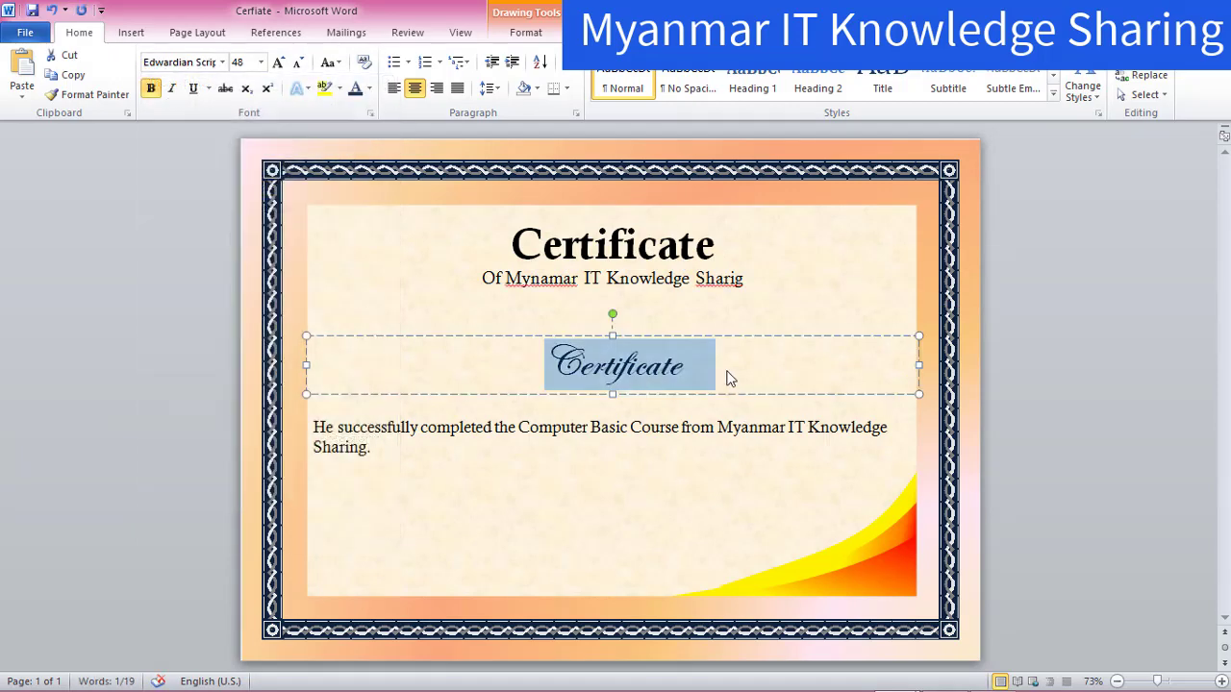
pyautogui.press('Delete')
pyautogui.write('Mg ')
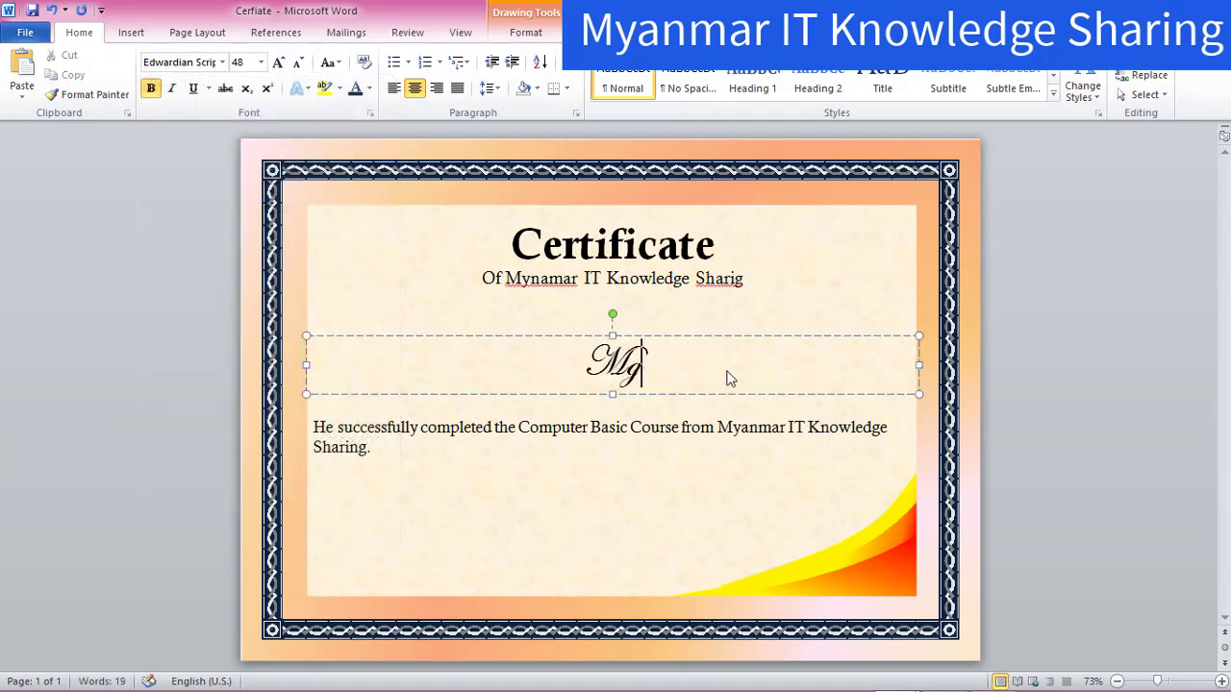
pyautogui.write('Aung')
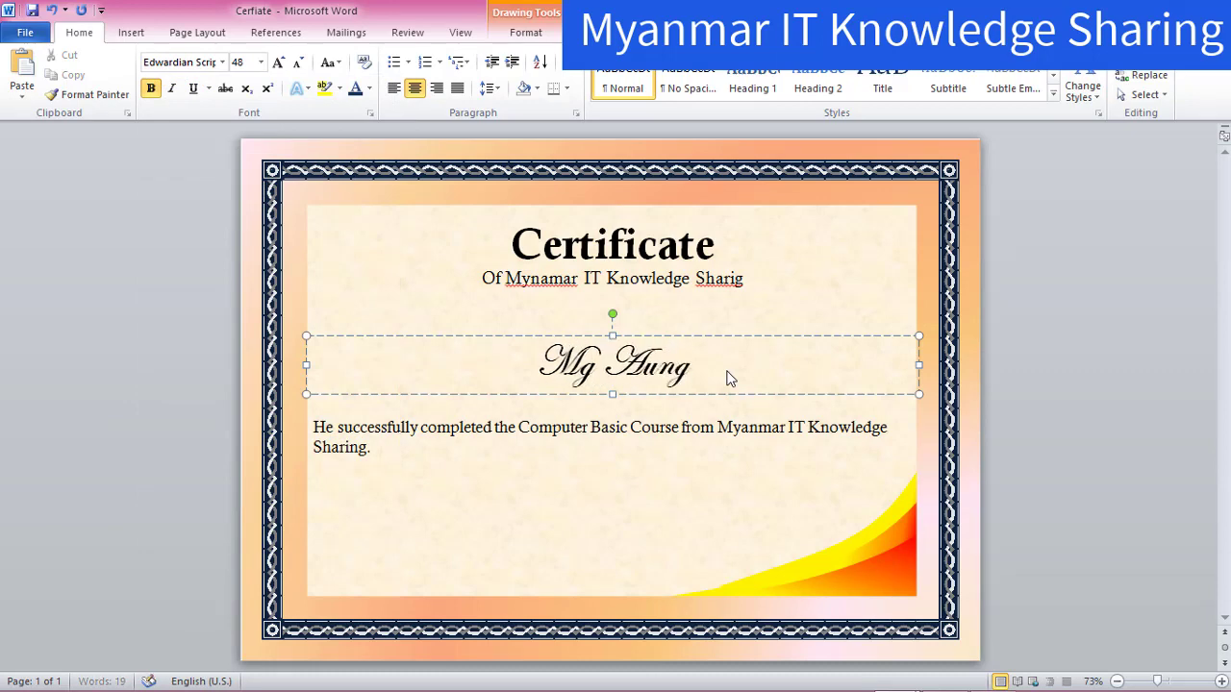
pyautogui.write(' Kyaw')
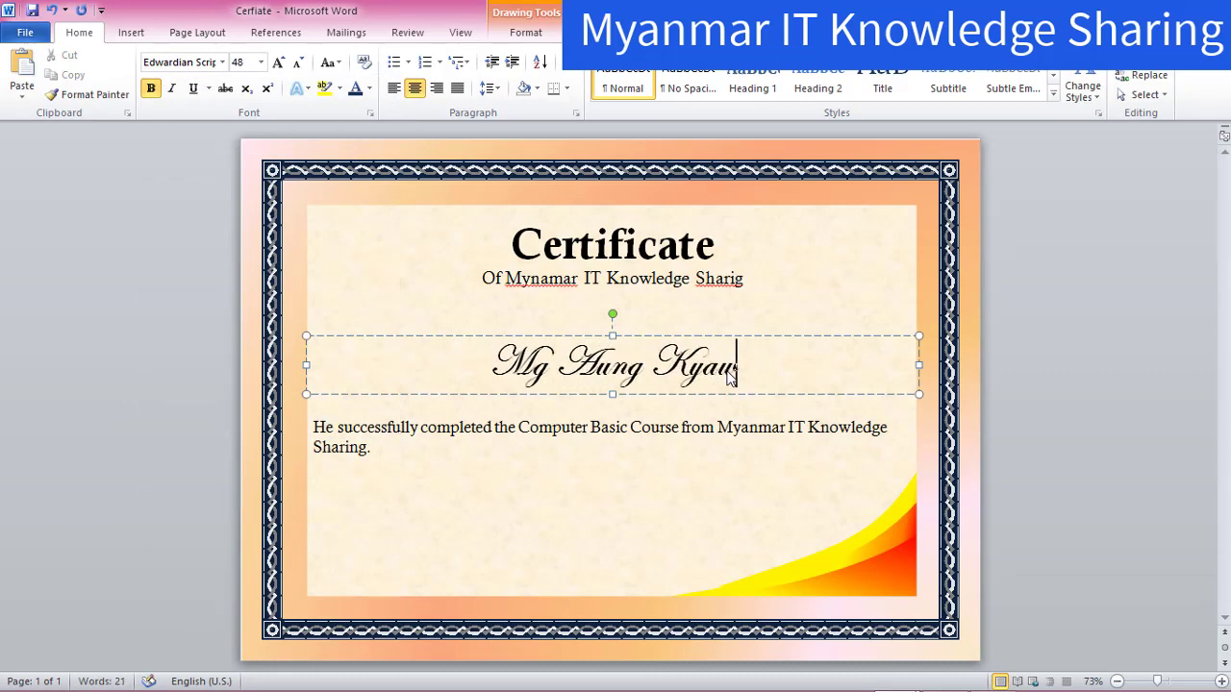
pyautogui.click(715, 446)
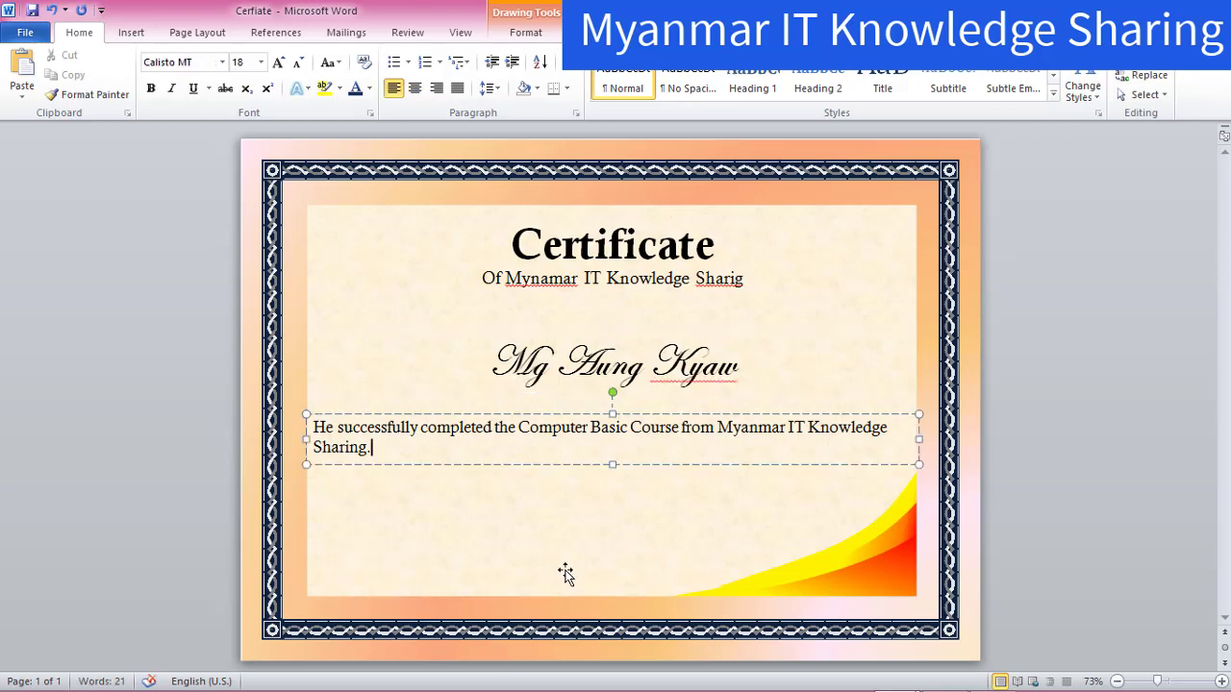
pyautogui.click(796, 353)
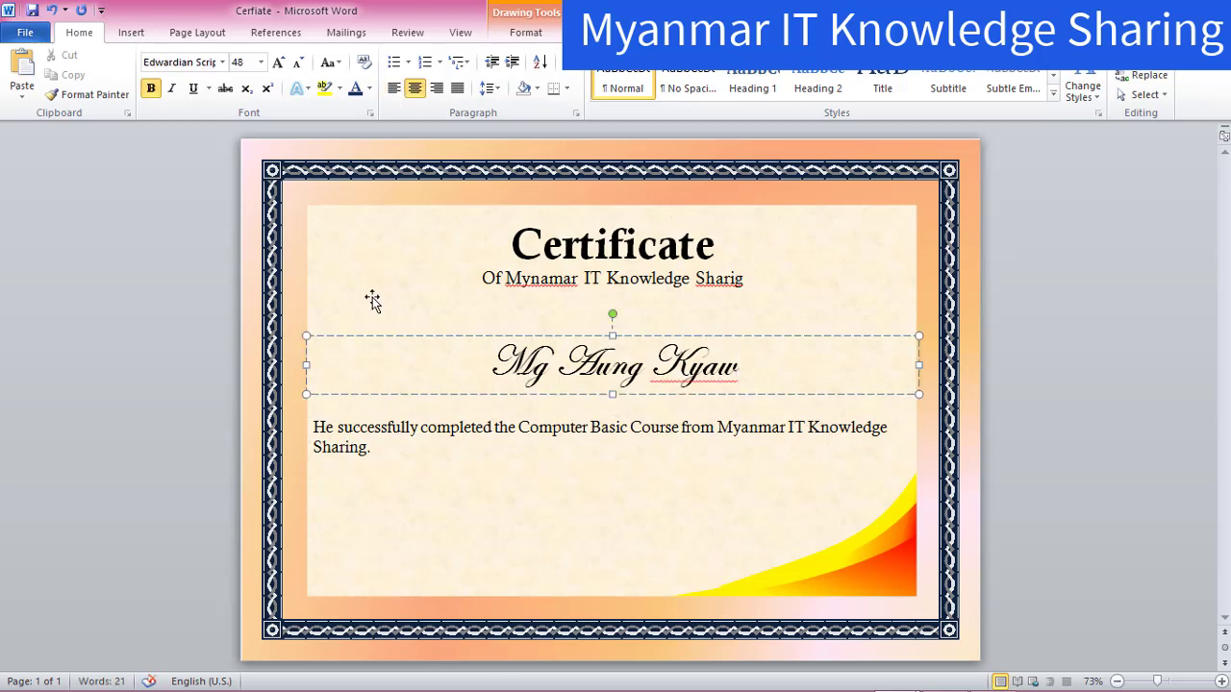
pyautogui.tripleClick(373, 284)
pyautogui.tripleClick(372, 375)
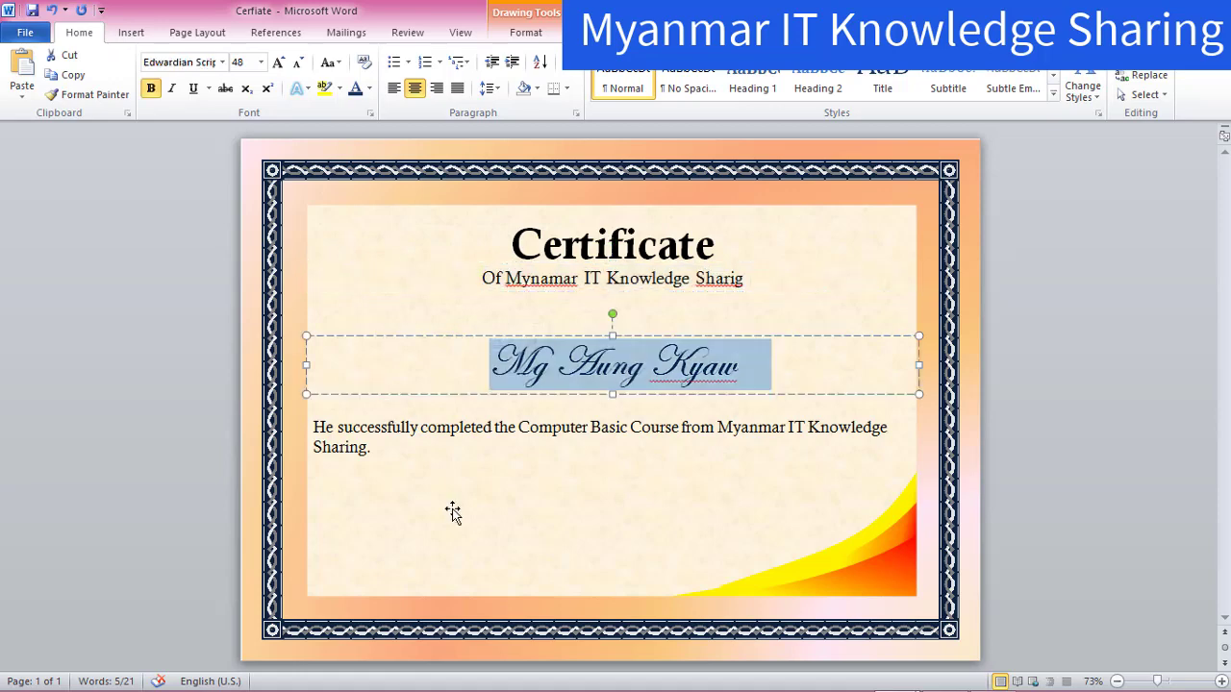
pyautogui.click(453, 511)
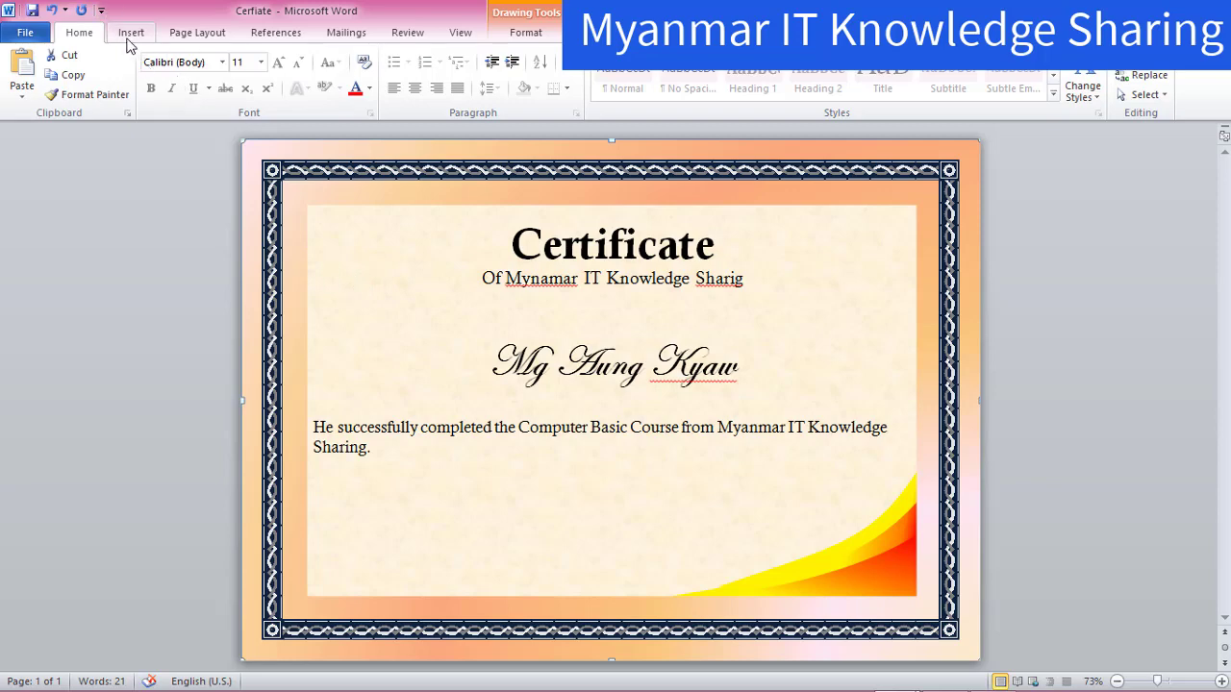
# Step: Draw an oval in the certificate's top-left corner
pyautogui.click(220, 35)
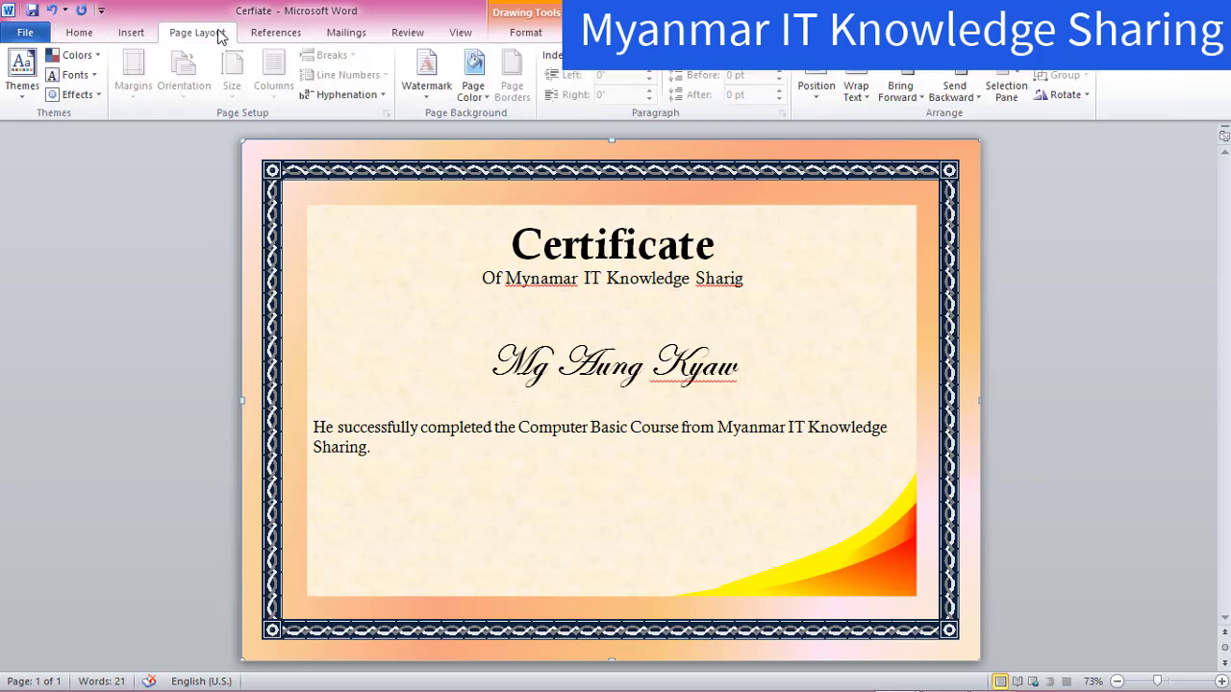
pyautogui.click(135, 33)
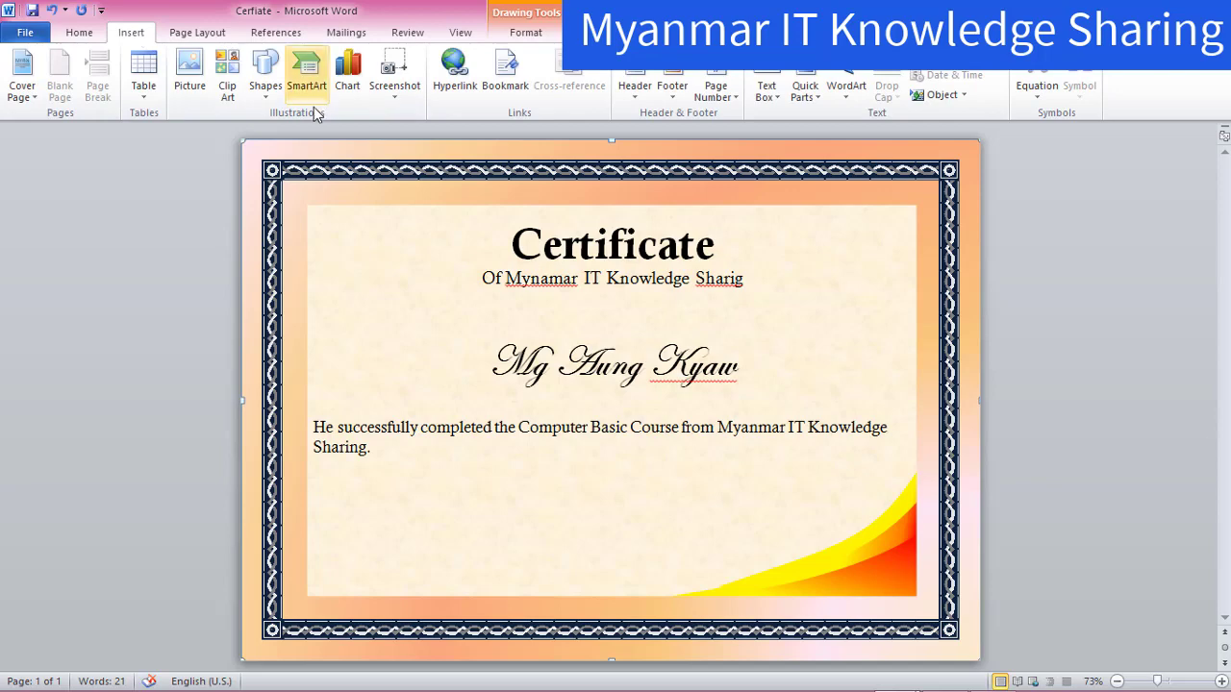
pyautogui.click(265, 91)
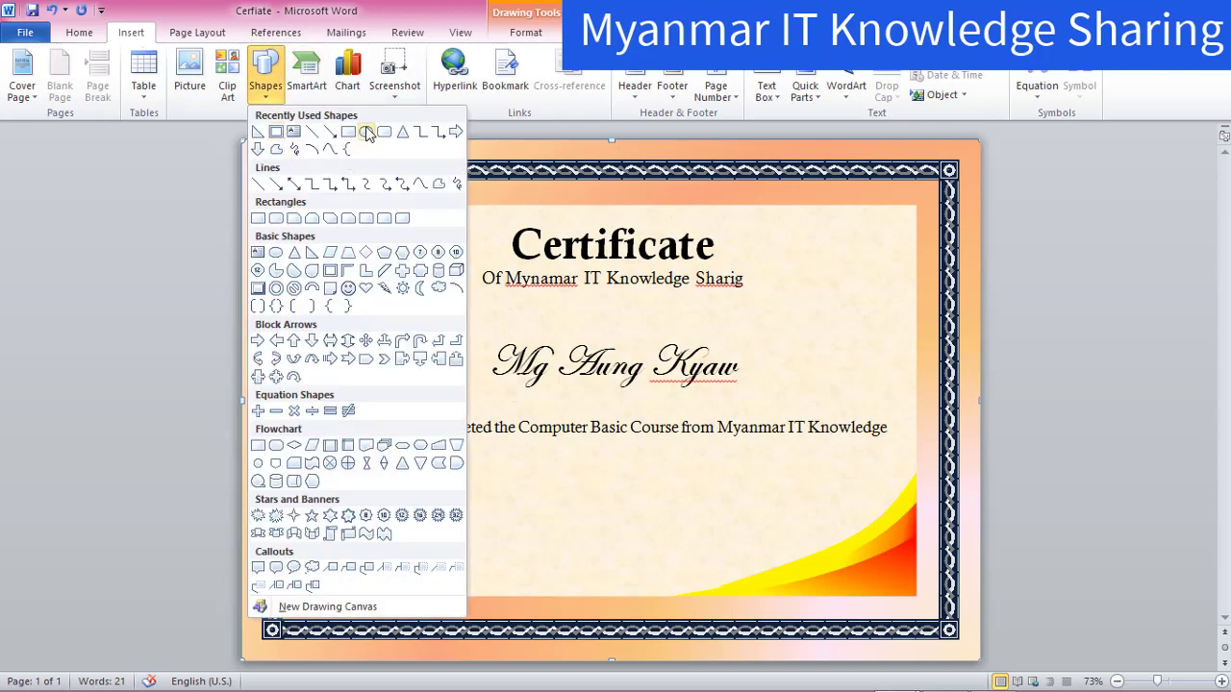
pyautogui.click(366, 131)
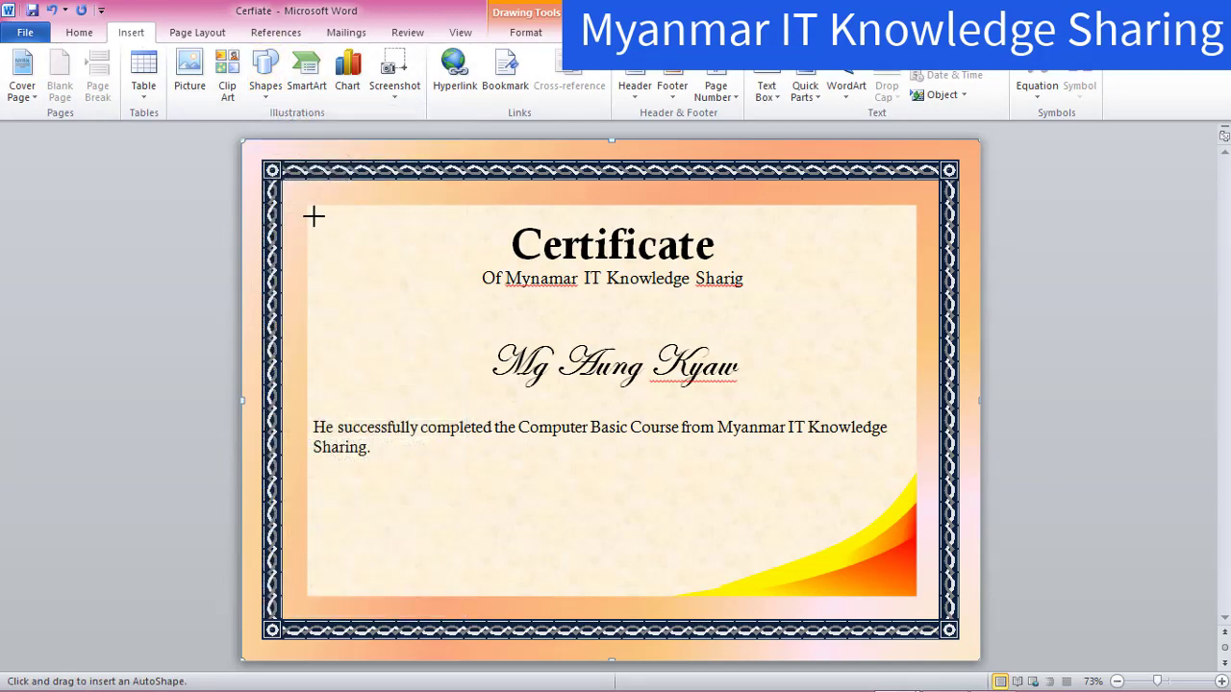
pyautogui.moveTo(314, 216); pyautogui.dragTo(414, 312)
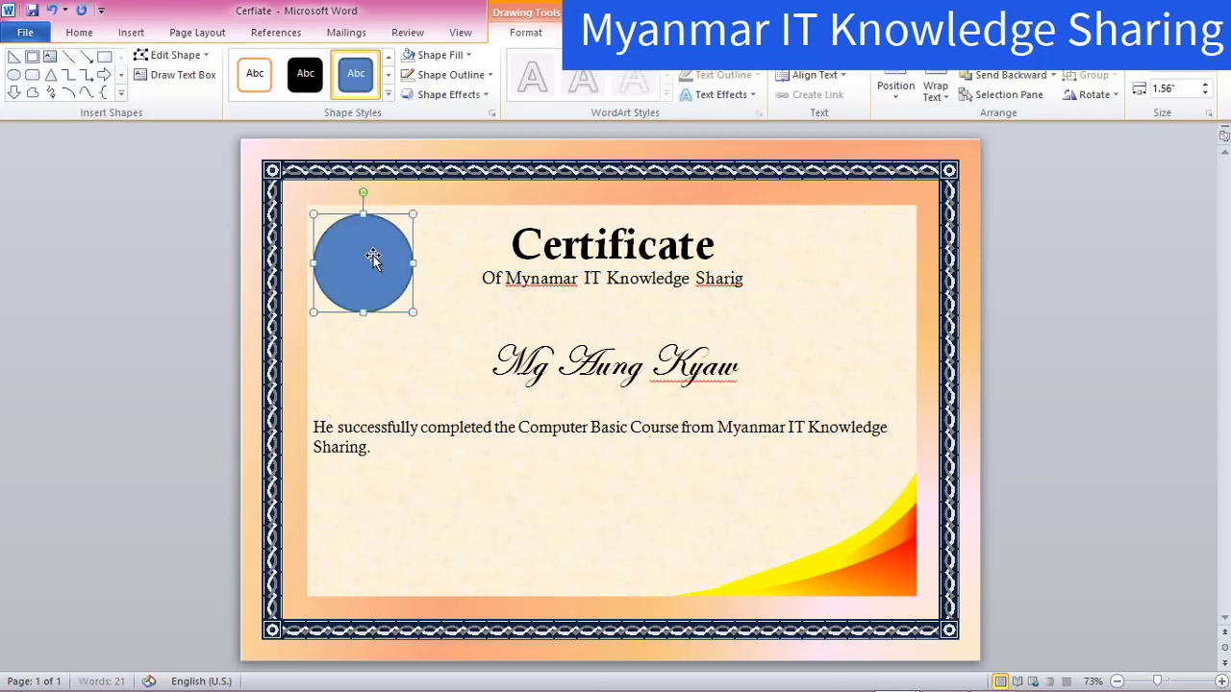
# Step: Fill the circle with a dark blue-to-purple preset gradient
pyautogui.click(461, 57)
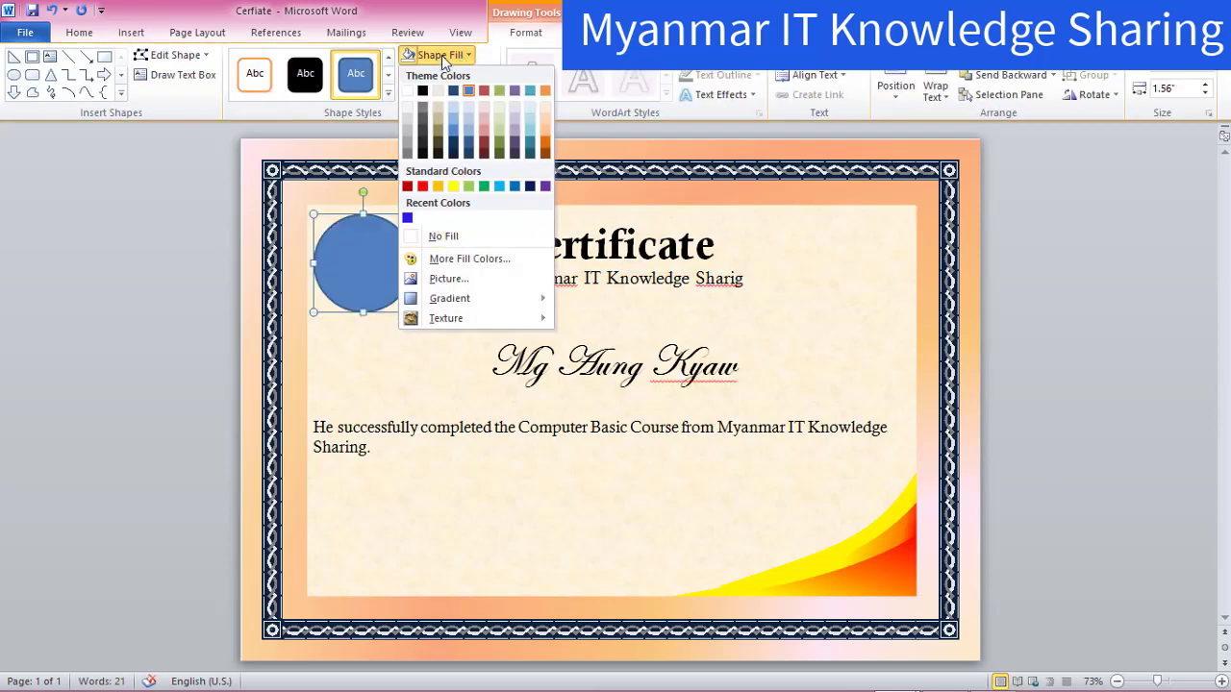
pyautogui.click(448, 74)
pyautogui.click(448, 74)
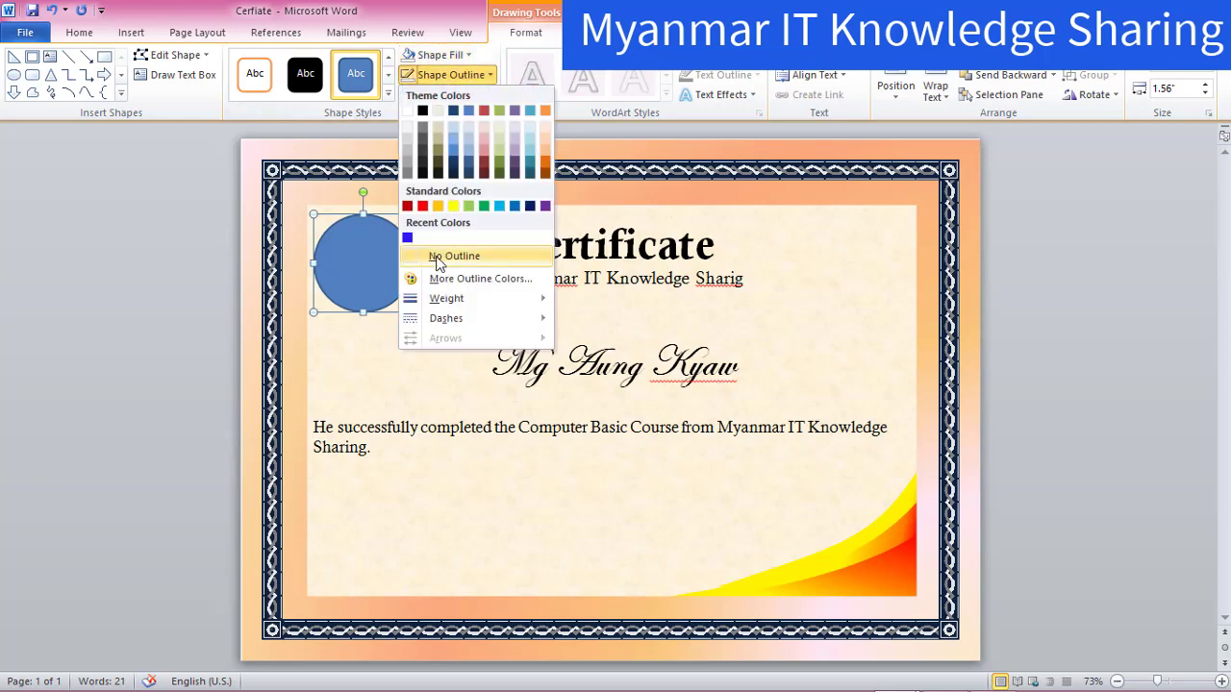
pyautogui.click(458, 55)
pyautogui.click(458, 57)
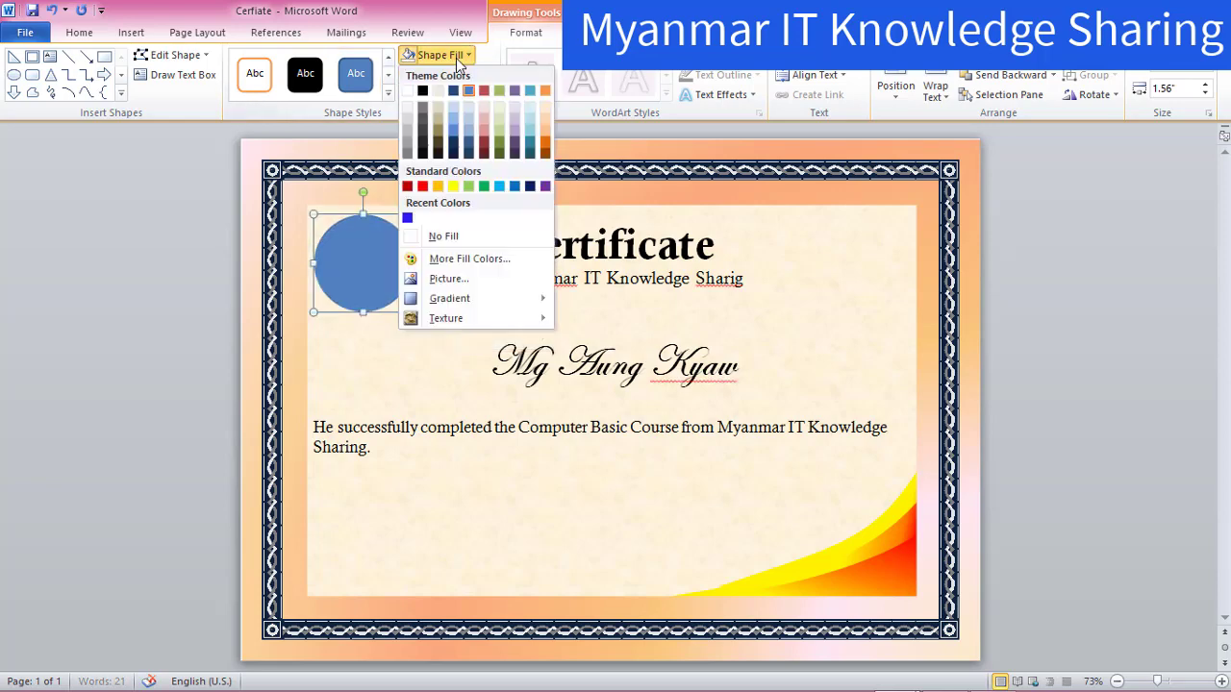
pyautogui.moveTo(489, 297)
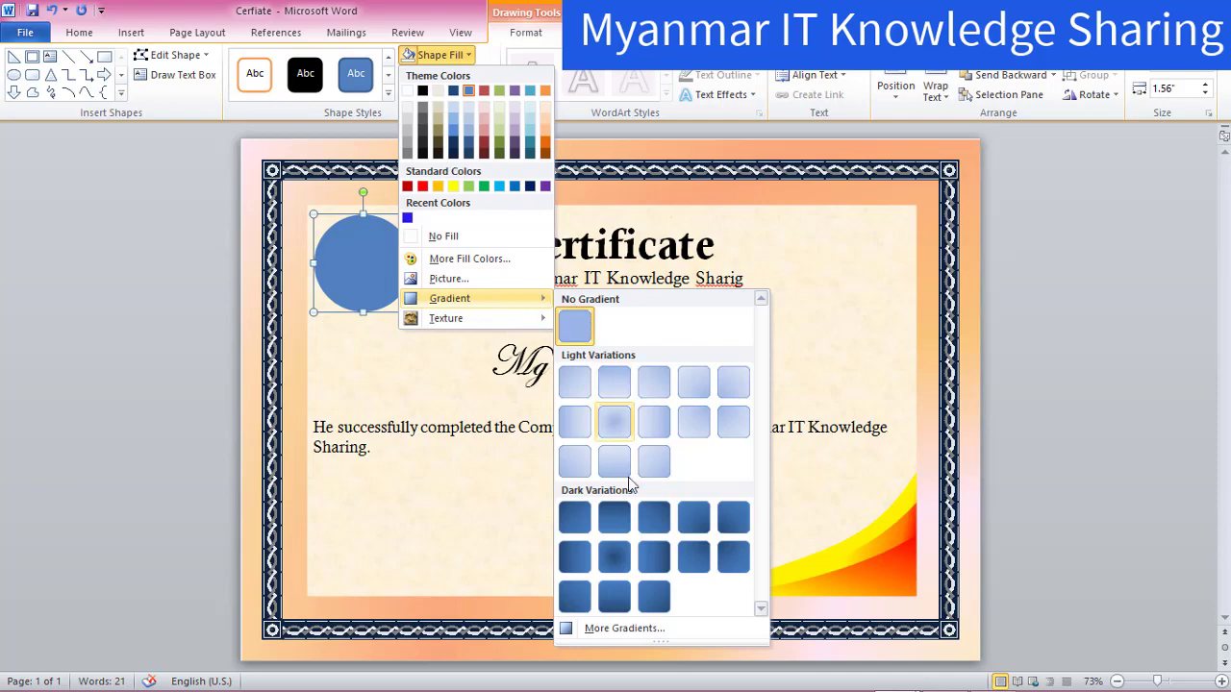
pyautogui.click(627, 629)
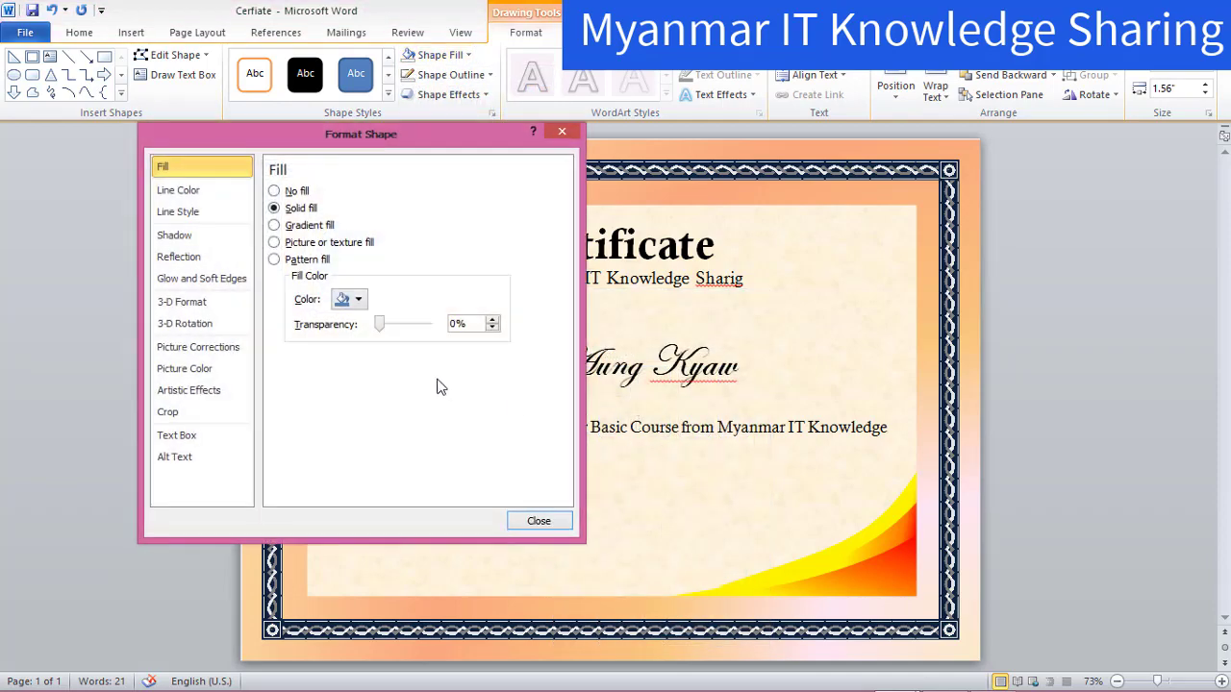
pyautogui.click(309, 225)
pyautogui.moveTo(365, 136); pyautogui.dragTo(985, 136)
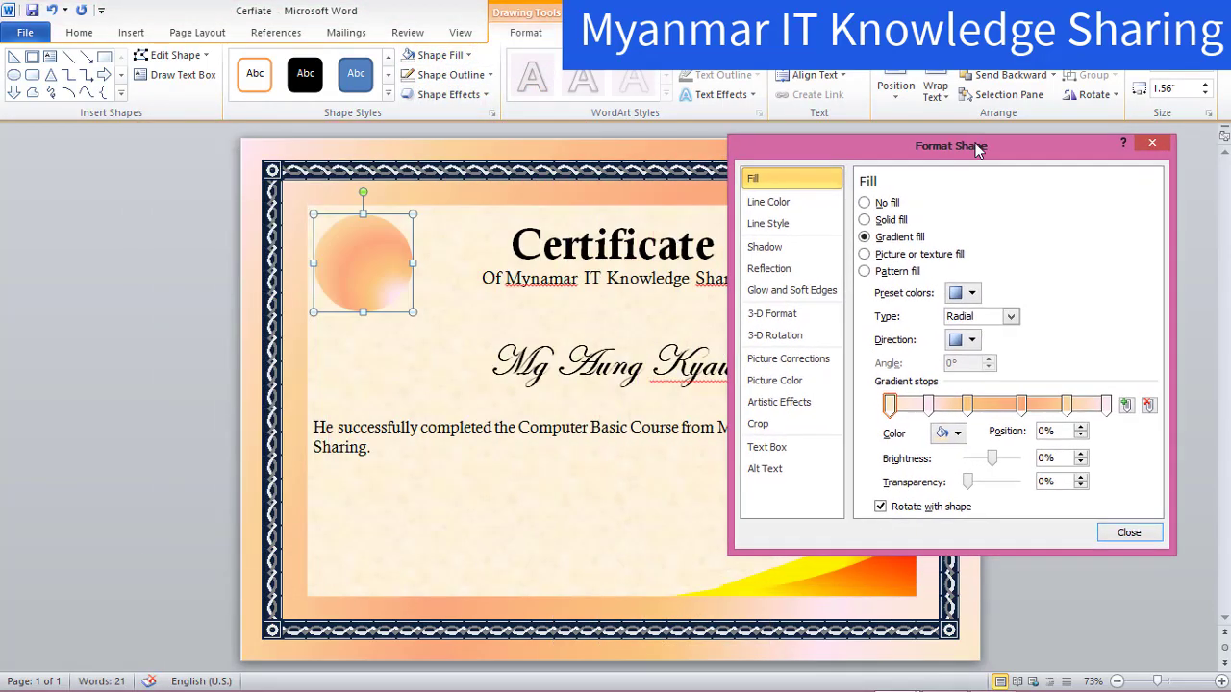
pyautogui.click(1002, 283)
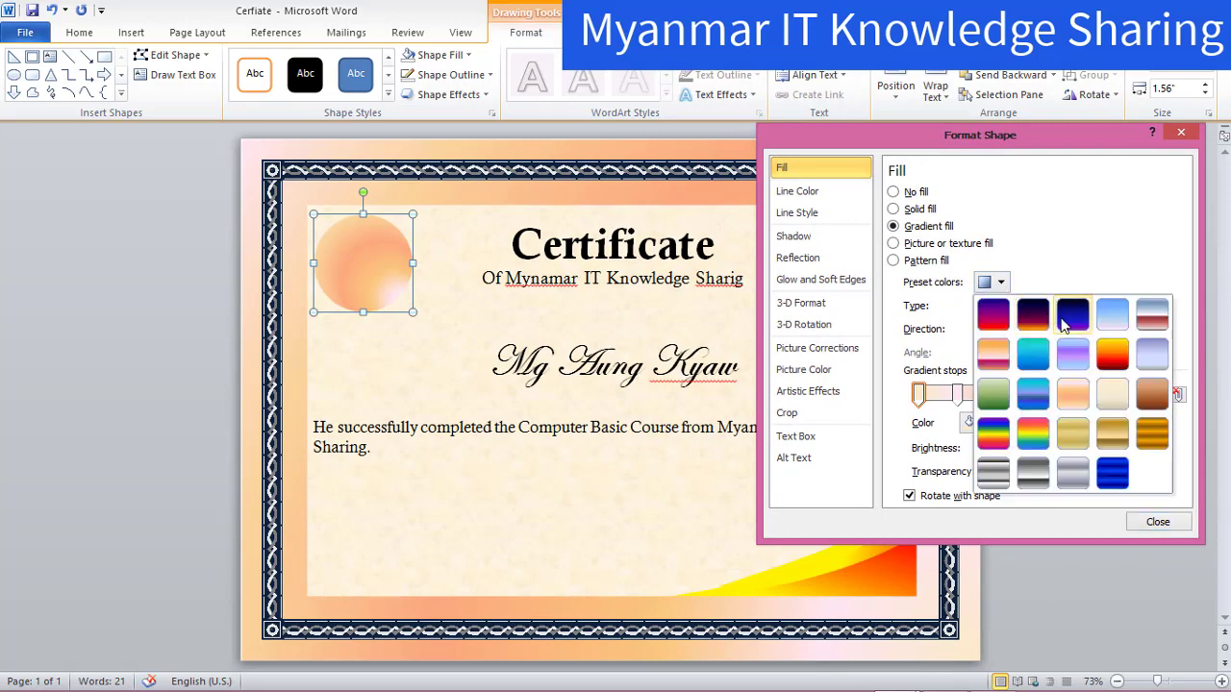
pyautogui.click(1150, 527)
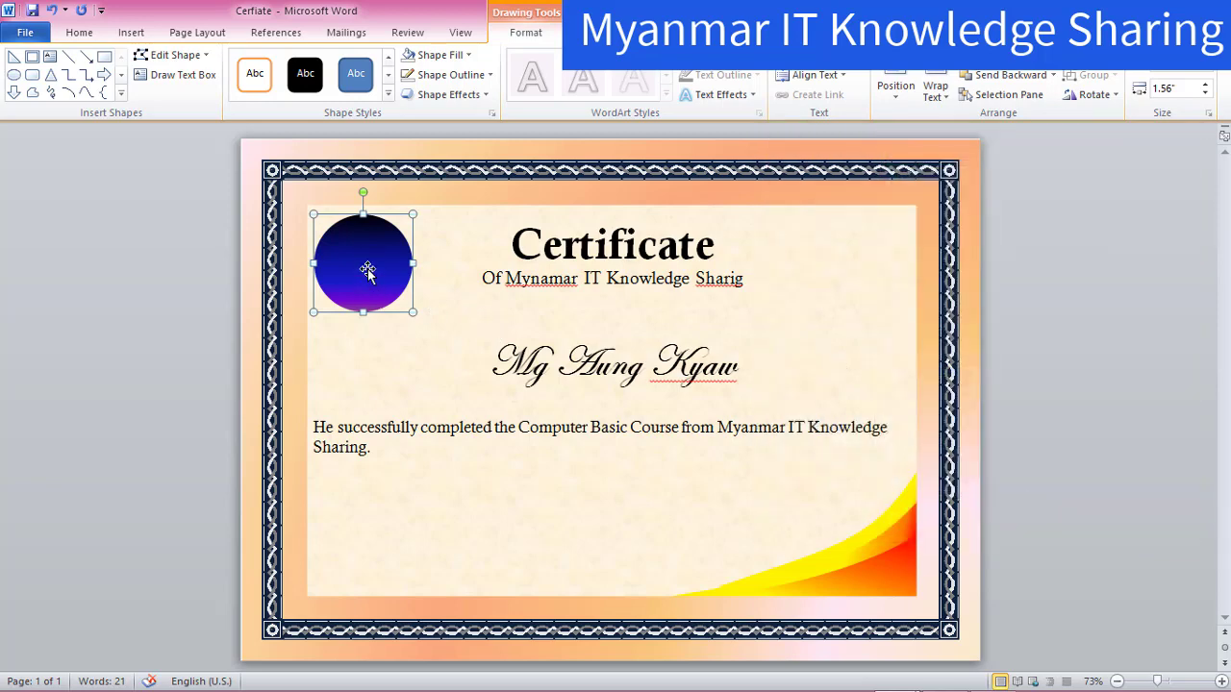
# Step: Type MITKS in the circle and format it Times New Roman, size 20, yellow
pyautogui.write('g')
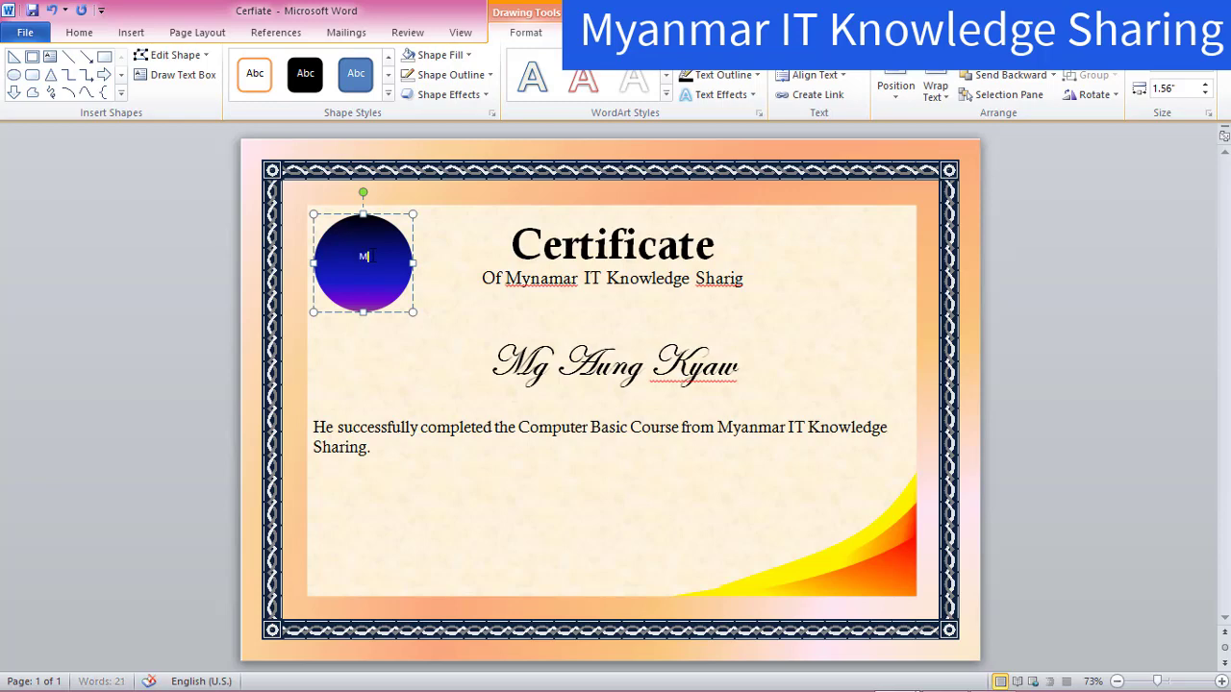
pyautogui.write('TKS')
pyautogui.doubleClick(363, 262)
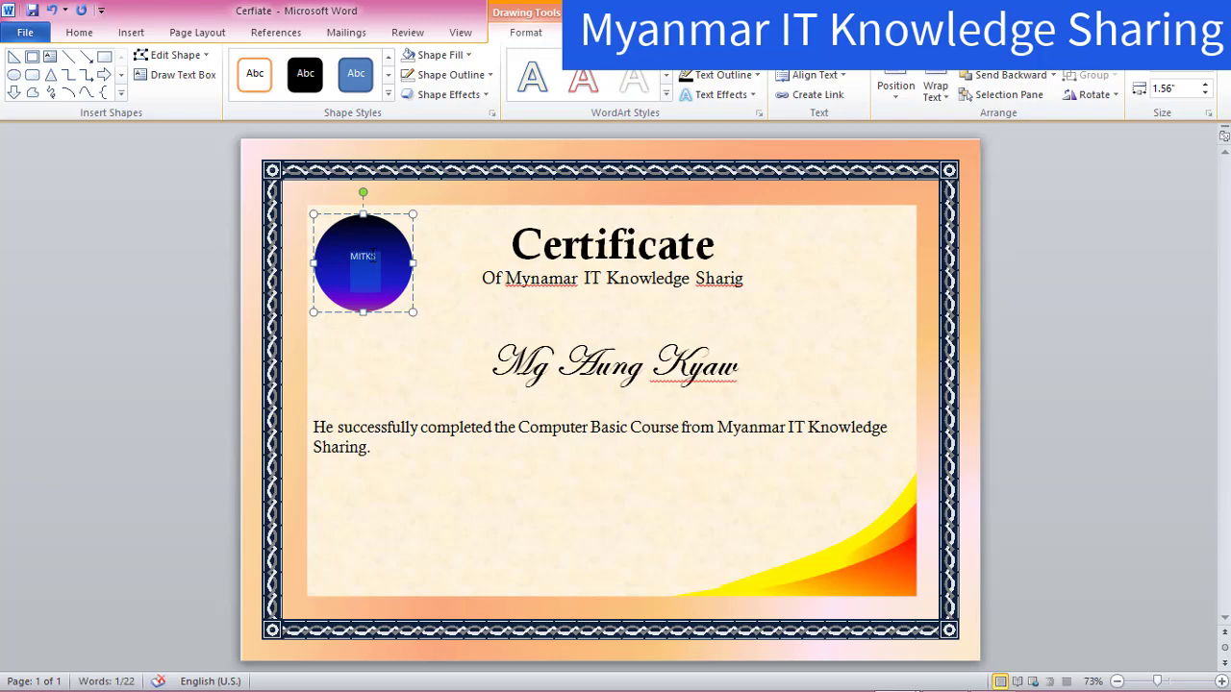
pyautogui.click(78, 33)
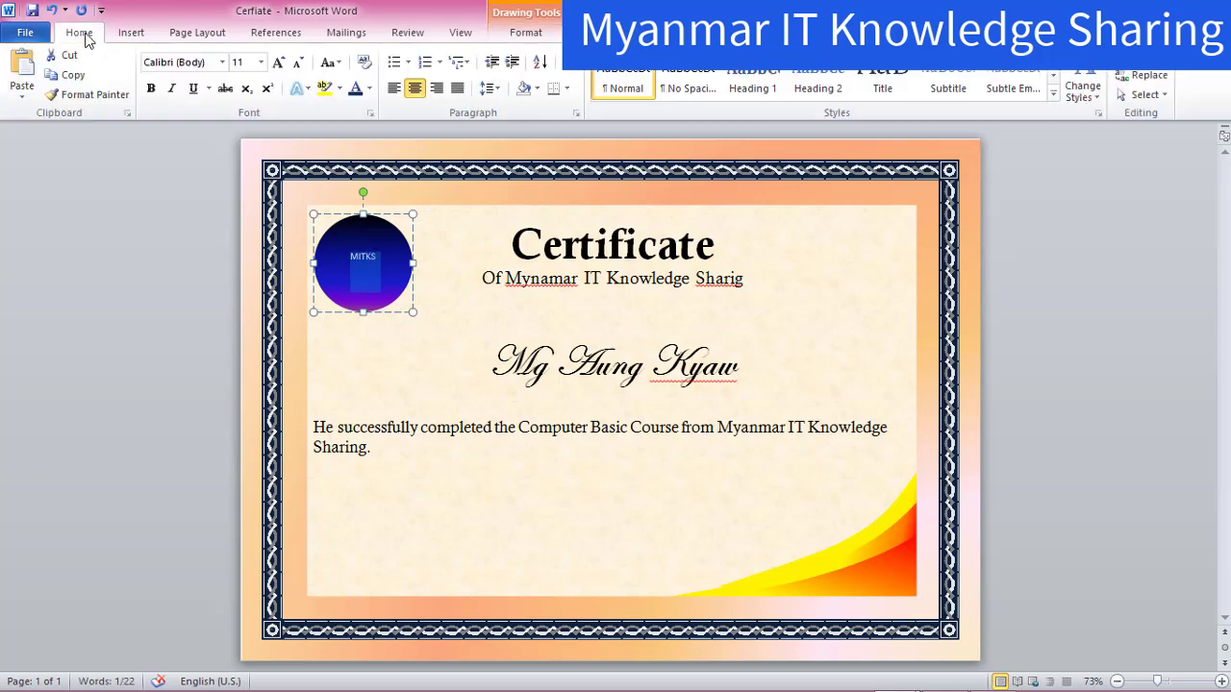
pyautogui.click(221, 62)
pyautogui.click(221, 200)
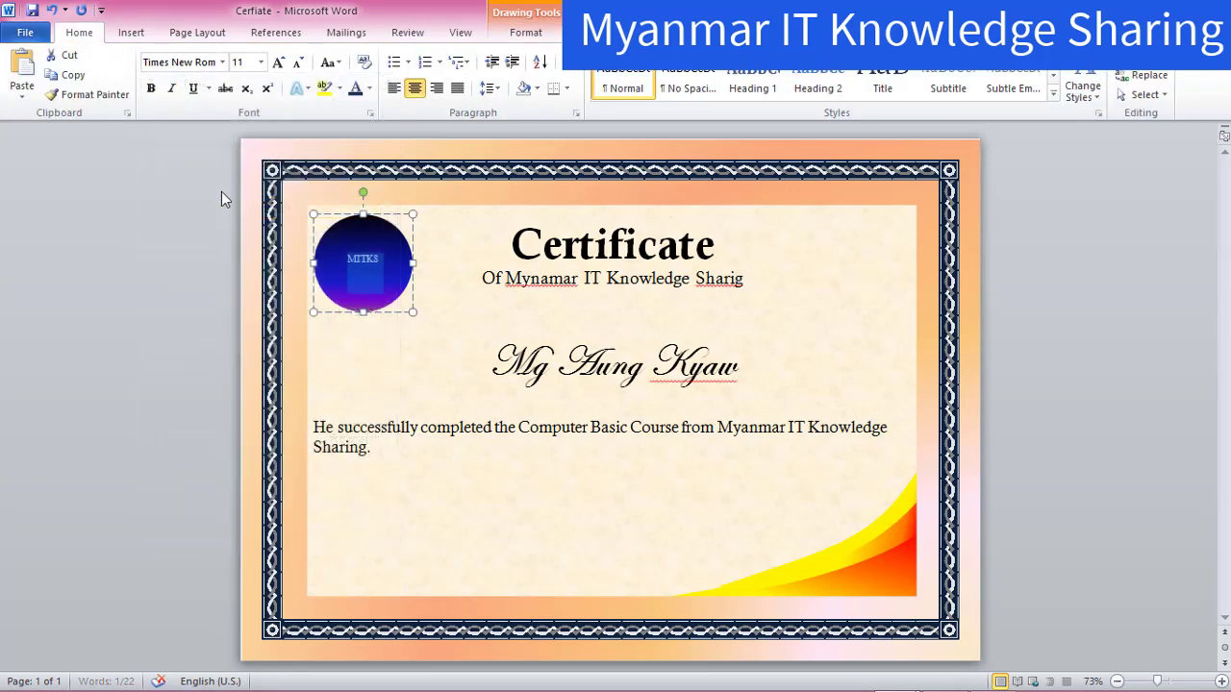
pyautogui.click(261, 62)
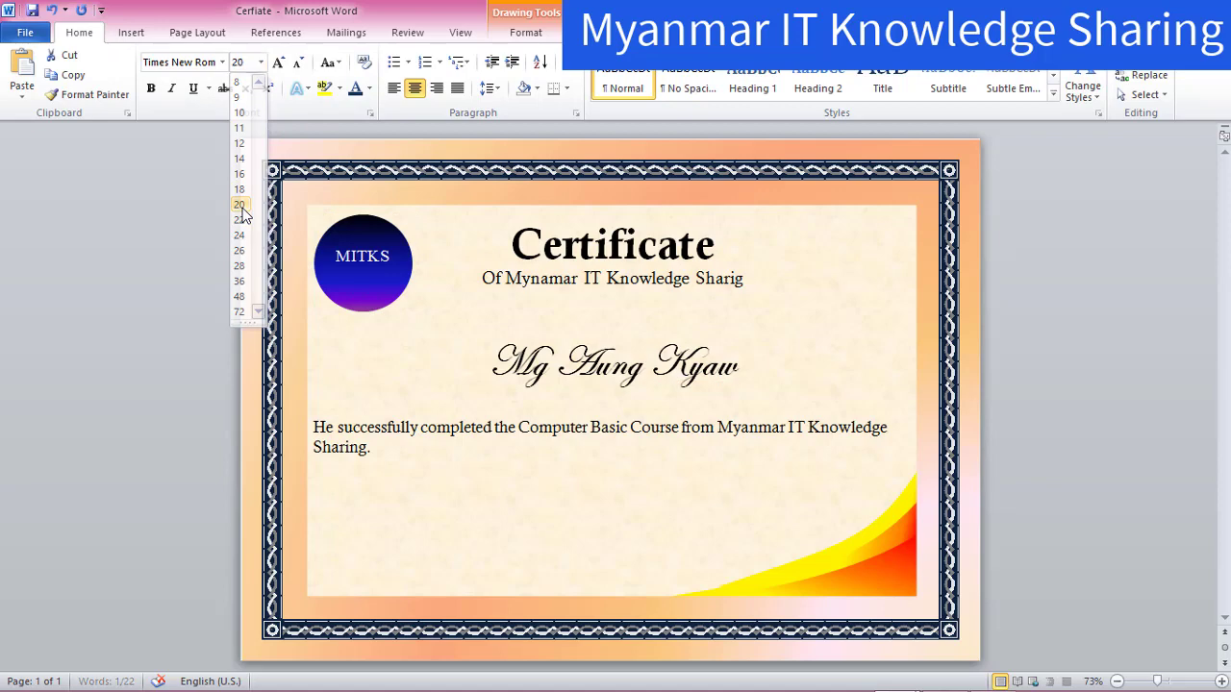
pyautogui.click(240, 203)
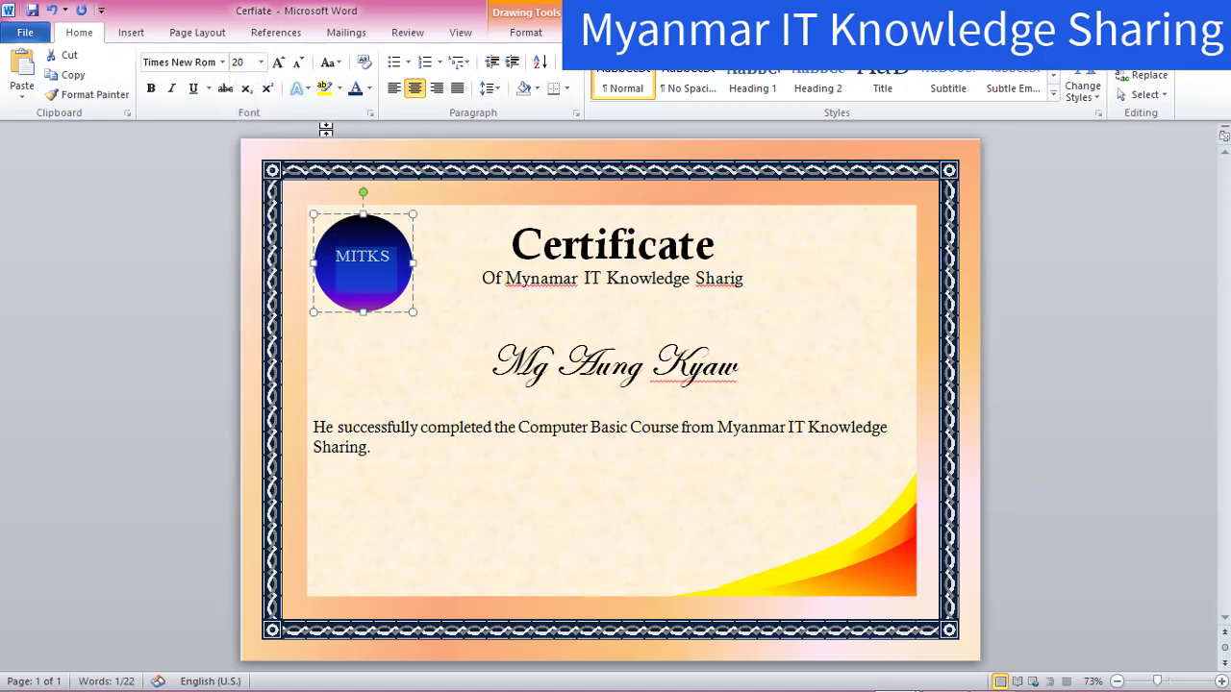
pyautogui.click(369, 87)
pyautogui.click(400, 242)
pyautogui.click(370, 293)
# Step: Set single (1.0) line spacing for the MITKS circle text
pyautogui.click(367, 257)
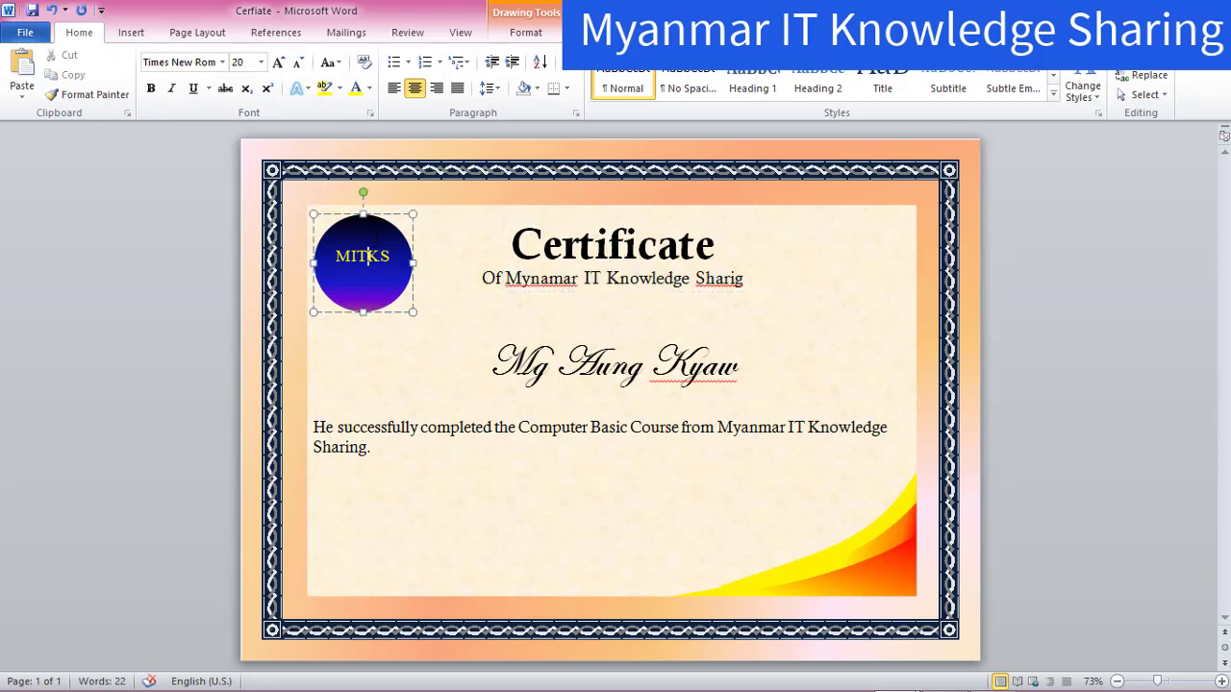
pyautogui.click(381, 228)
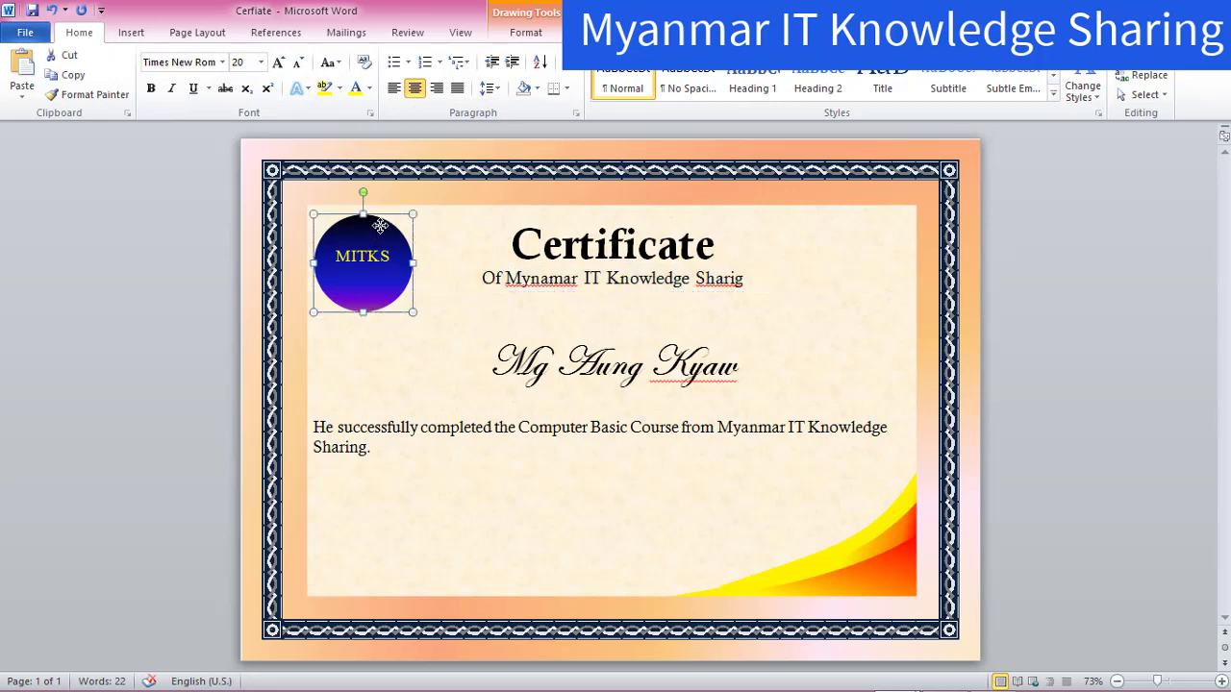
pyautogui.click(495, 89)
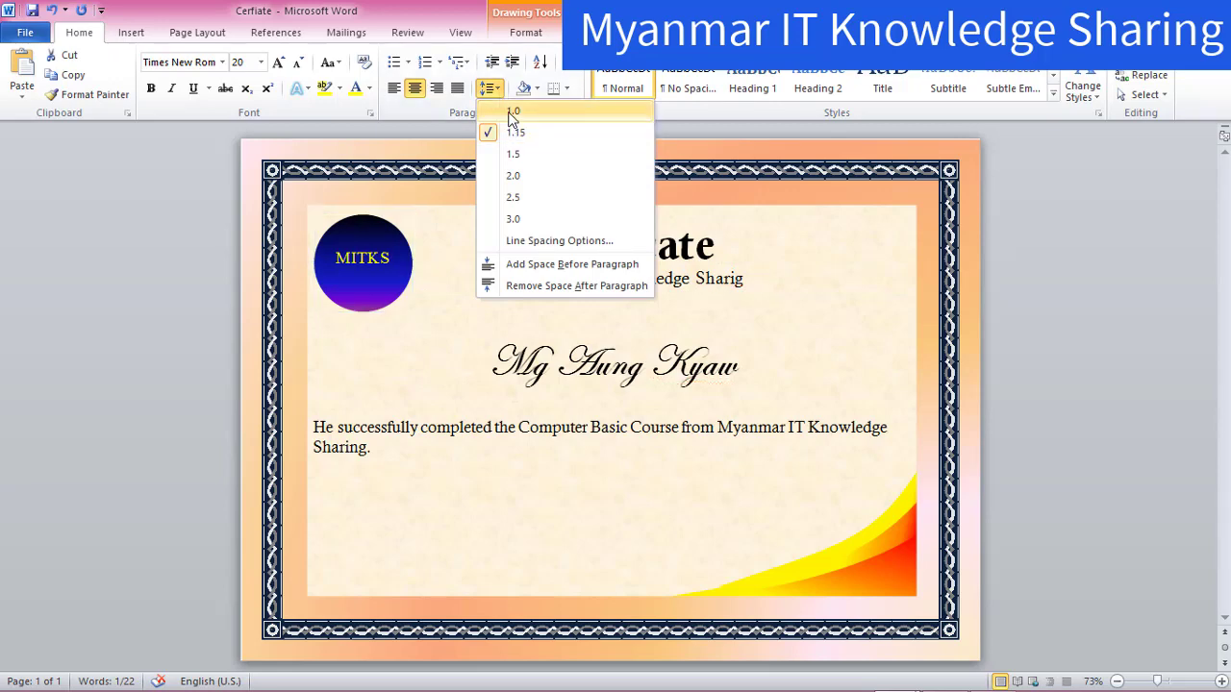
pyautogui.click(511, 113)
pyautogui.tripleClick(448, 281)
pyautogui.tripleClick(439, 366)
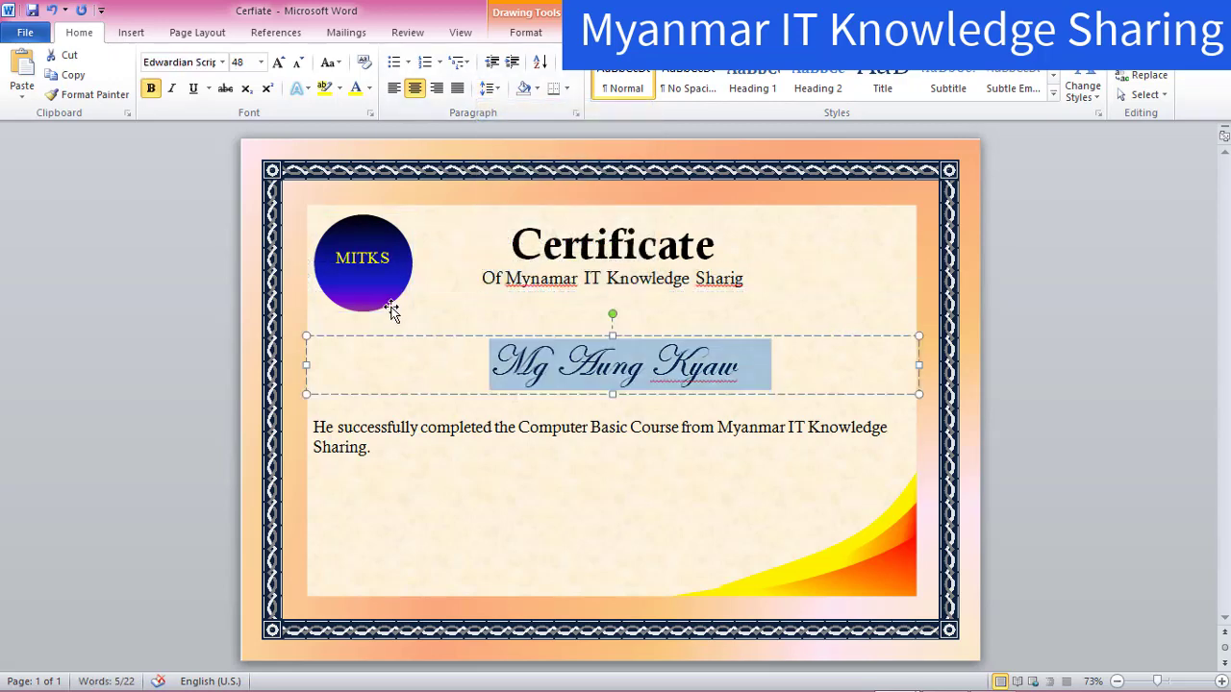
pyautogui.click(382, 290)
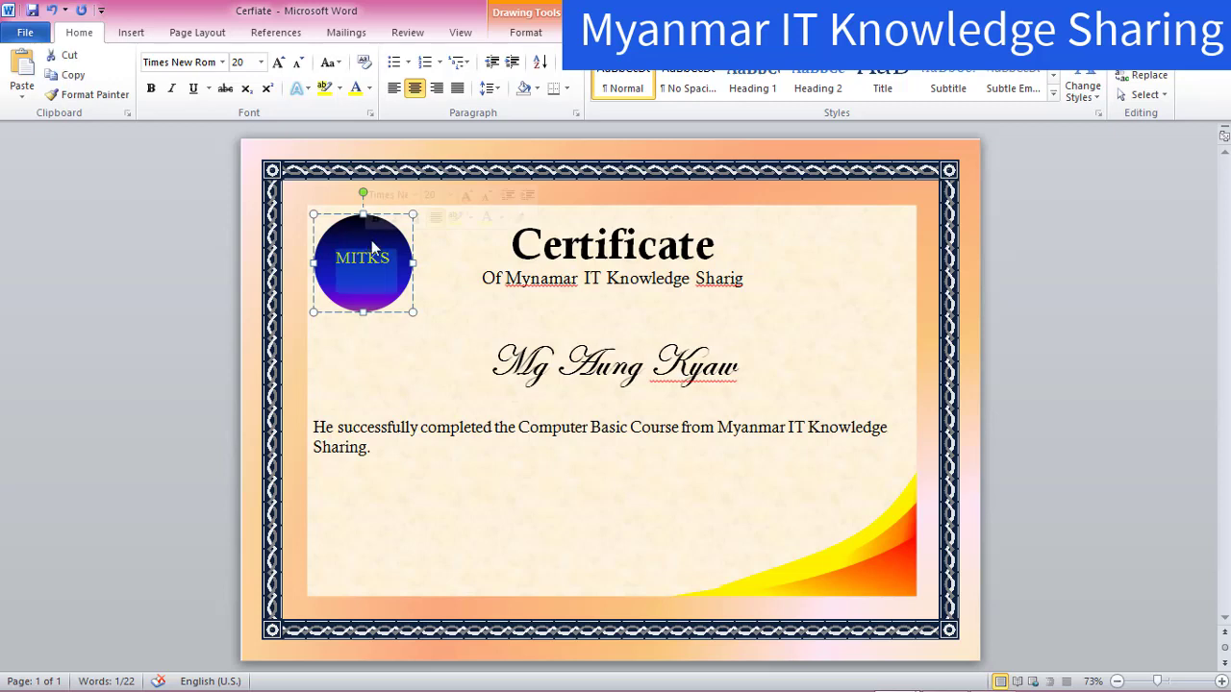
pyautogui.click(496, 90)
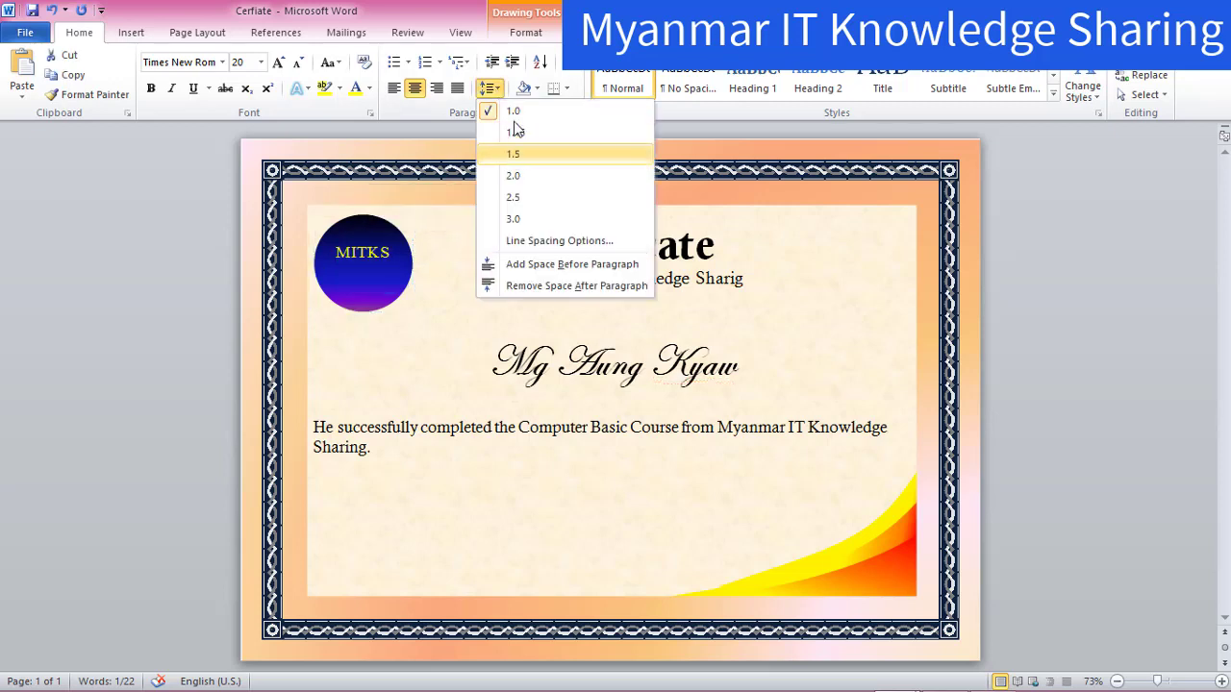
pyautogui.click(513, 114)
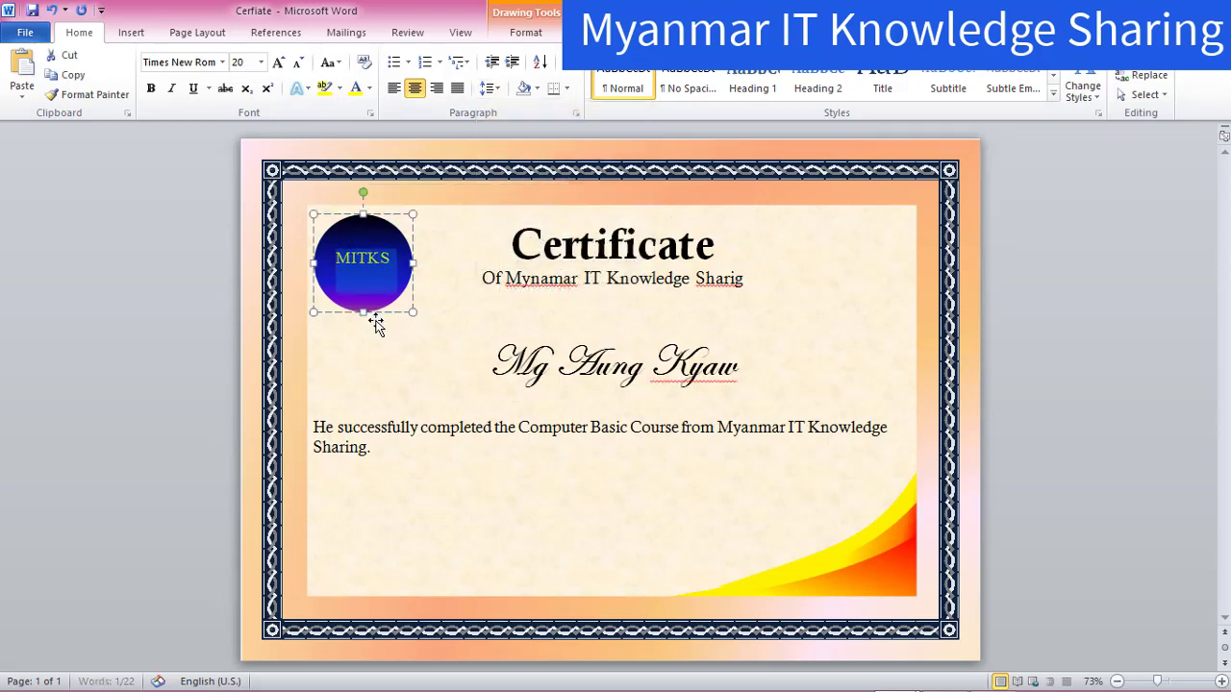
pyautogui.tripleClick(402, 366)
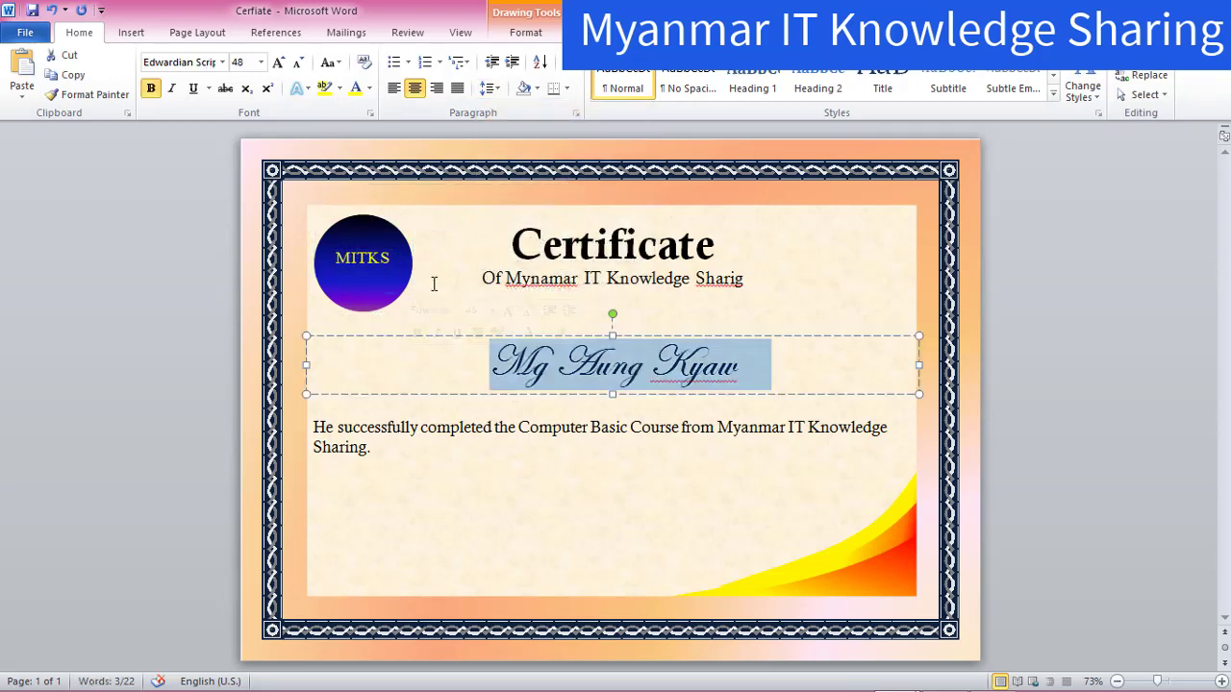
pyautogui.tripleClick(452, 230)
pyautogui.click(598, 341)
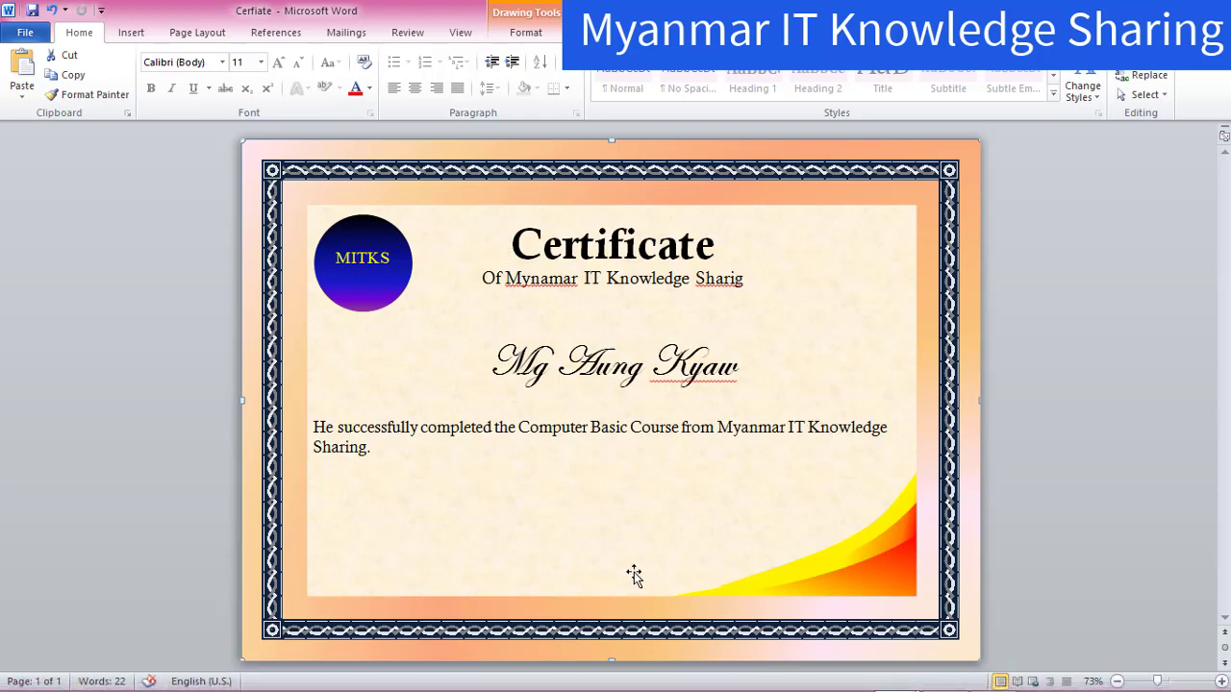
# Step: Duplicate the recipient name box, move it to the lower left, and narrow it
pyautogui.click(469, 428)
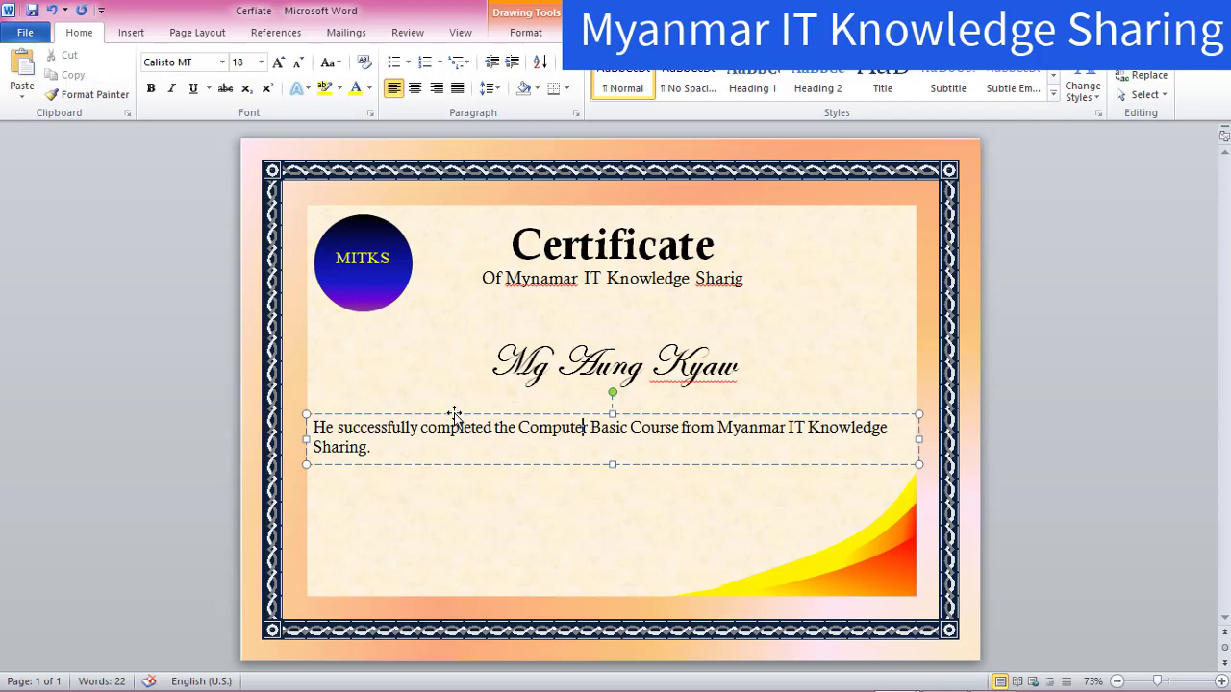
pyautogui.click(454, 414)
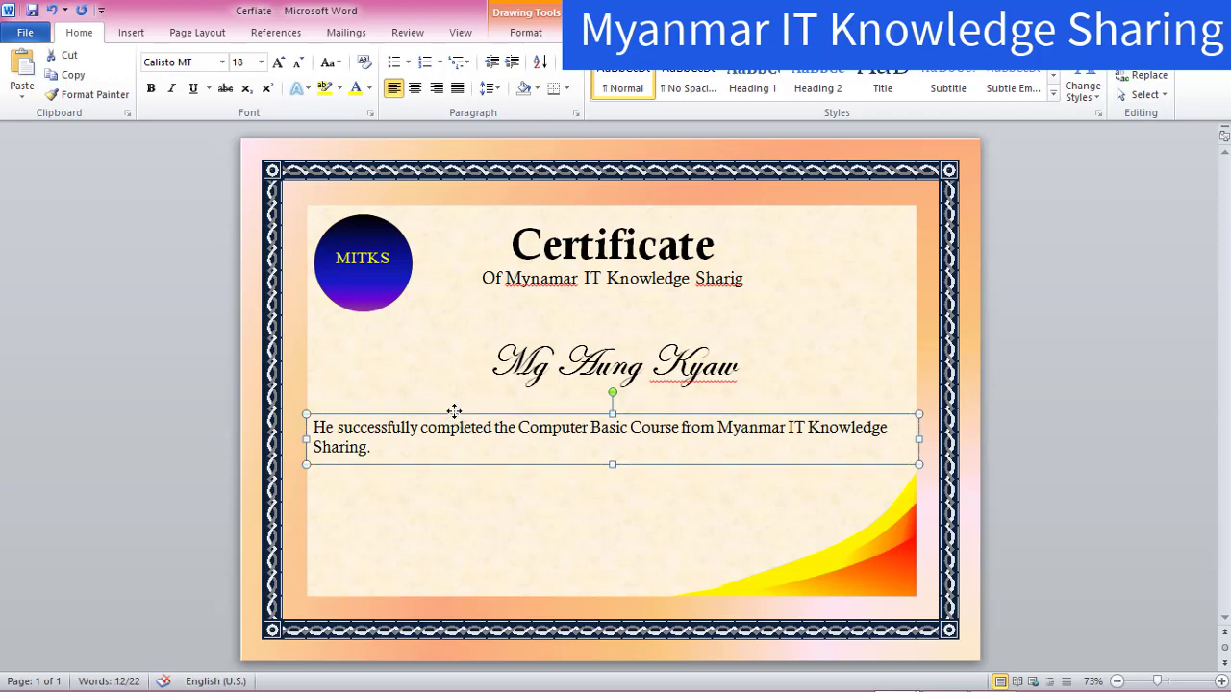
pyautogui.click(596, 387)
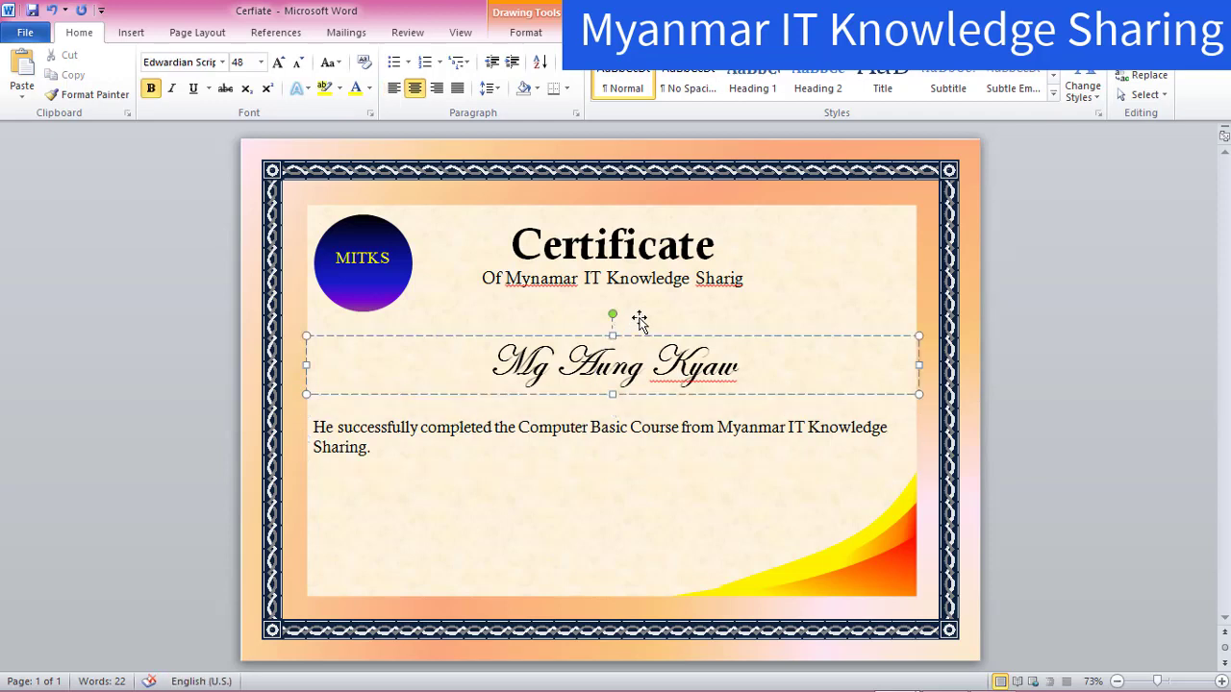
pyautogui.click(651, 333)
pyautogui.hotkey('ctrl', 'c')
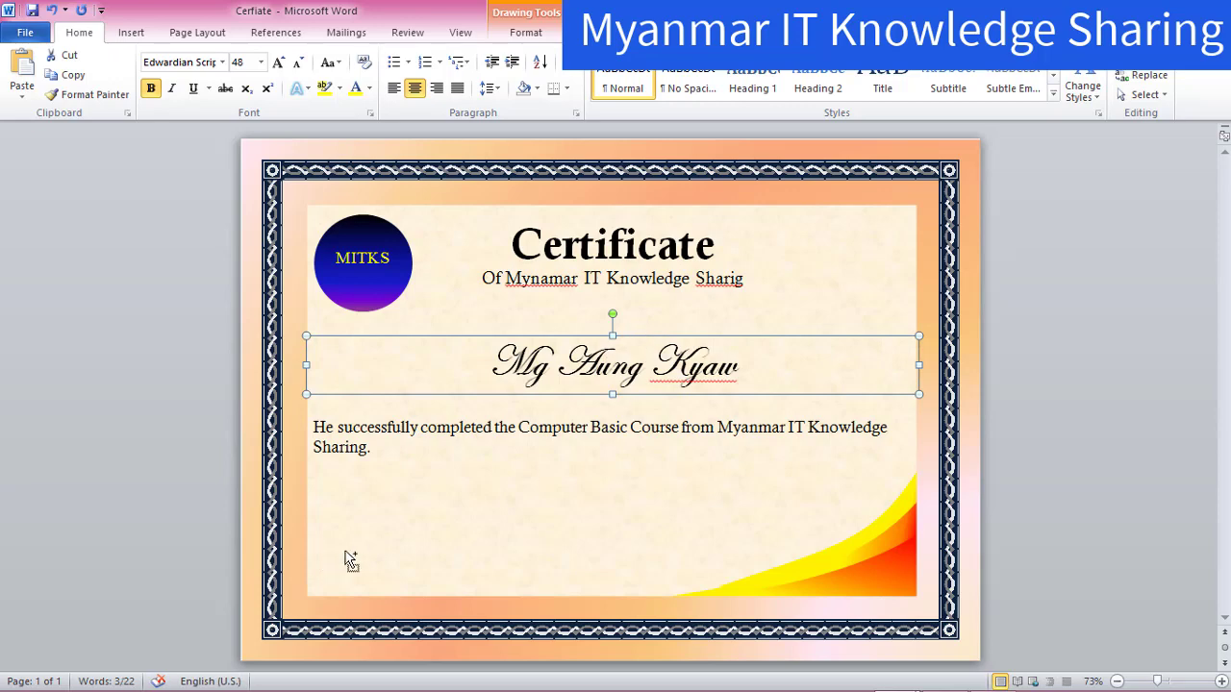
pyautogui.hotkey('ctrl', 'v')
pyautogui.moveTo(560, 346); pyautogui.dragTo(538, 492)
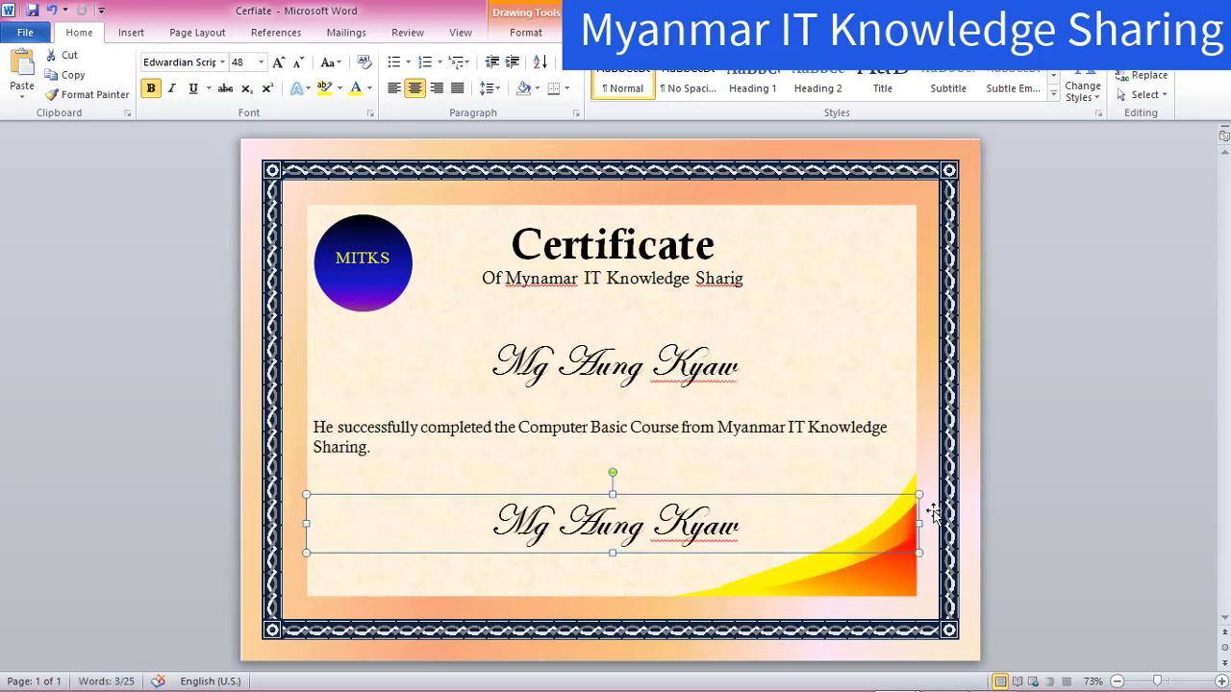
pyautogui.moveTo(920, 523); pyautogui.dragTo(331, 531)
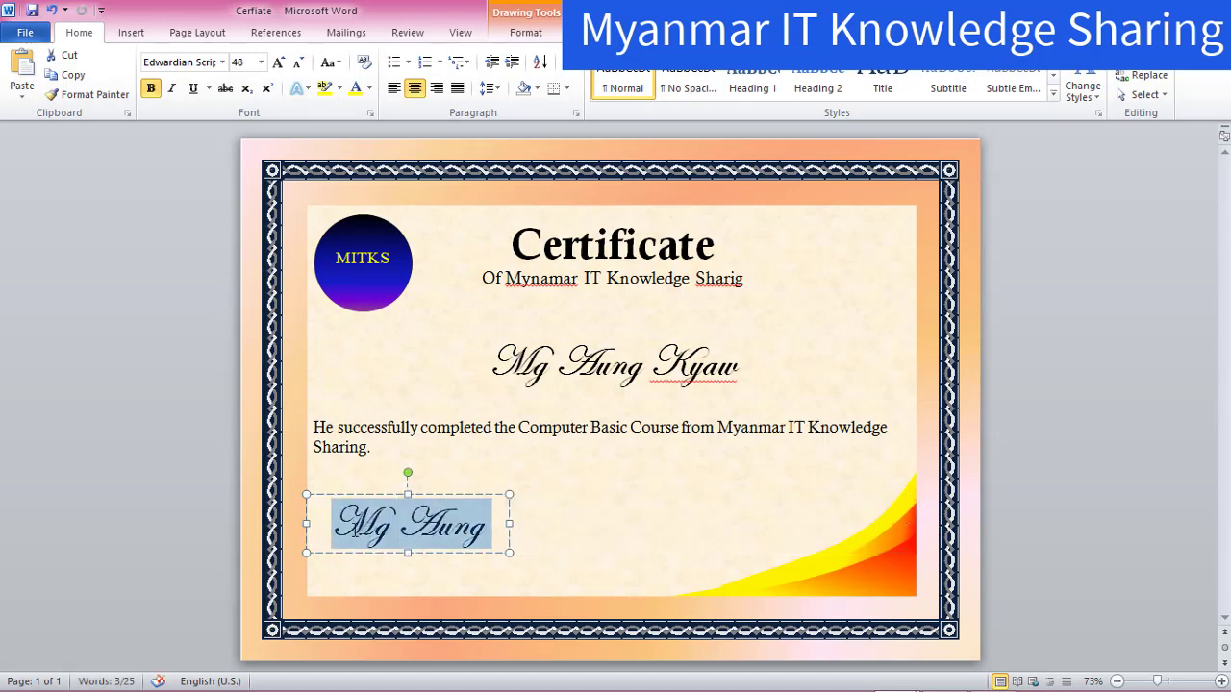
# Step: Make the duplicate name non-bold, left-aligned, and size 22
pyautogui.click(438, 534)
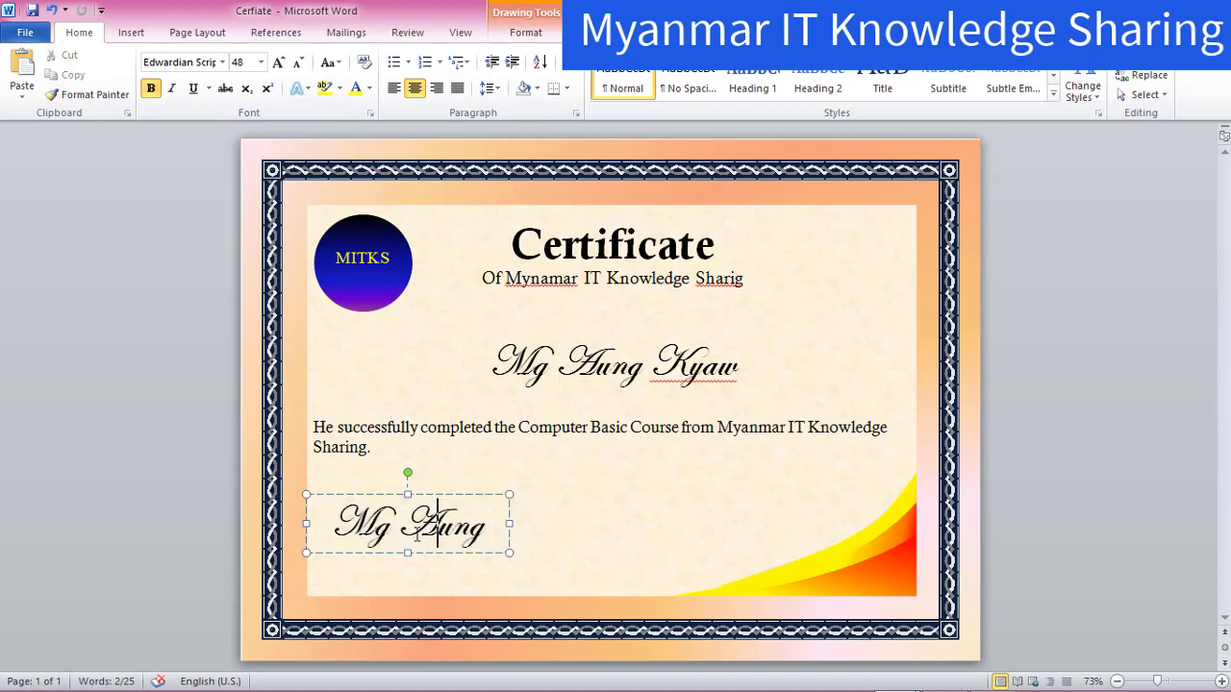
pyautogui.moveTo(490, 532); pyautogui.dragTo(335, 528)
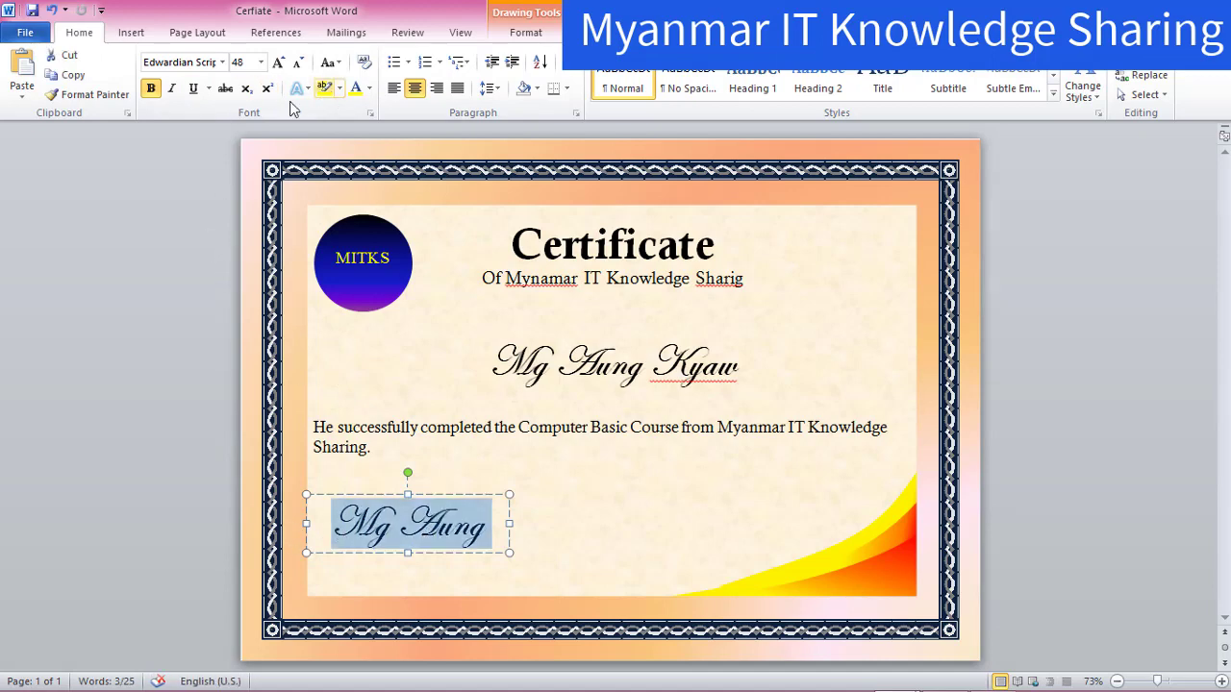
pyautogui.click(149, 88)
pyautogui.click(394, 88)
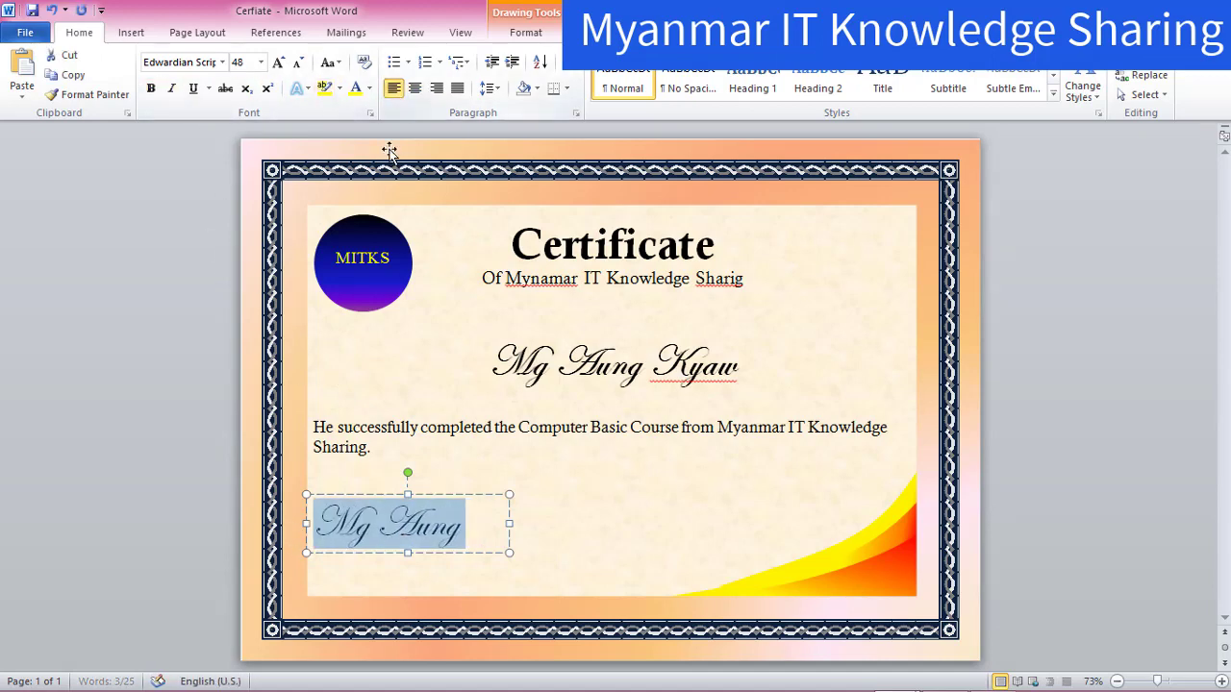
pyautogui.click(260, 62)
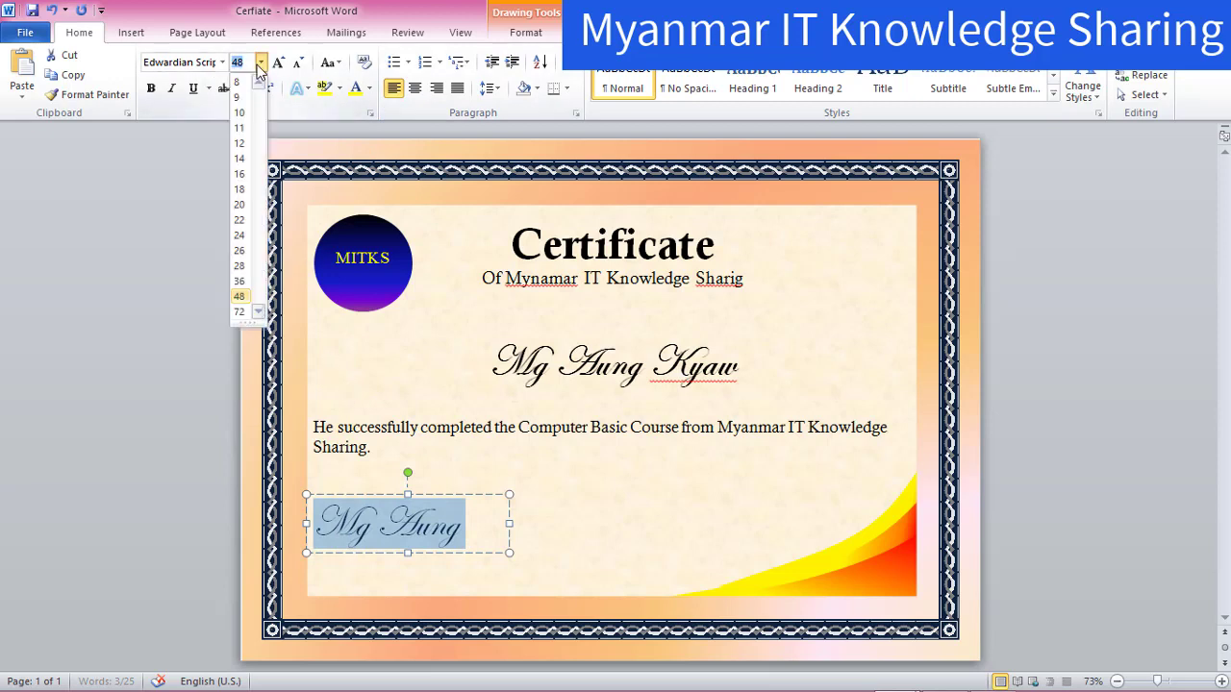
pyautogui.click(240, 219)
# Step: Remove the honorific from the signature name and shorten and reposition its box
pyautogui.click(348, 519)
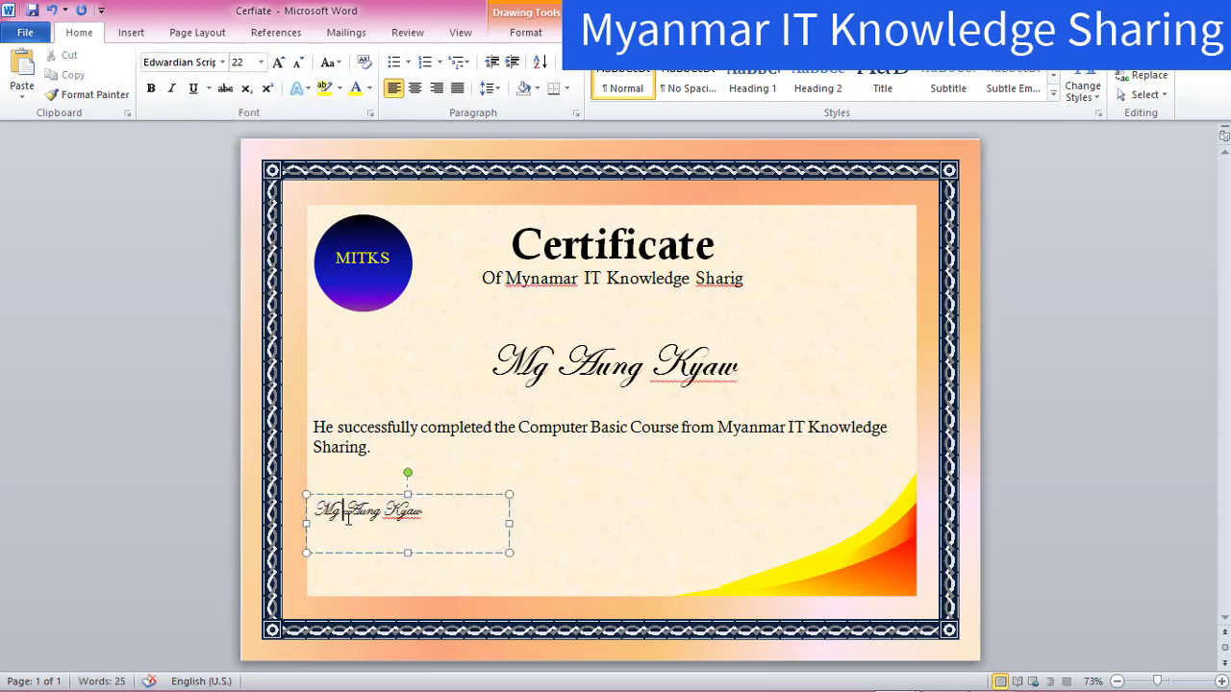
pyautogui.press('BackSpace')
pyautogui.press('BackSpace')
pyautogui.press('BackSpace')
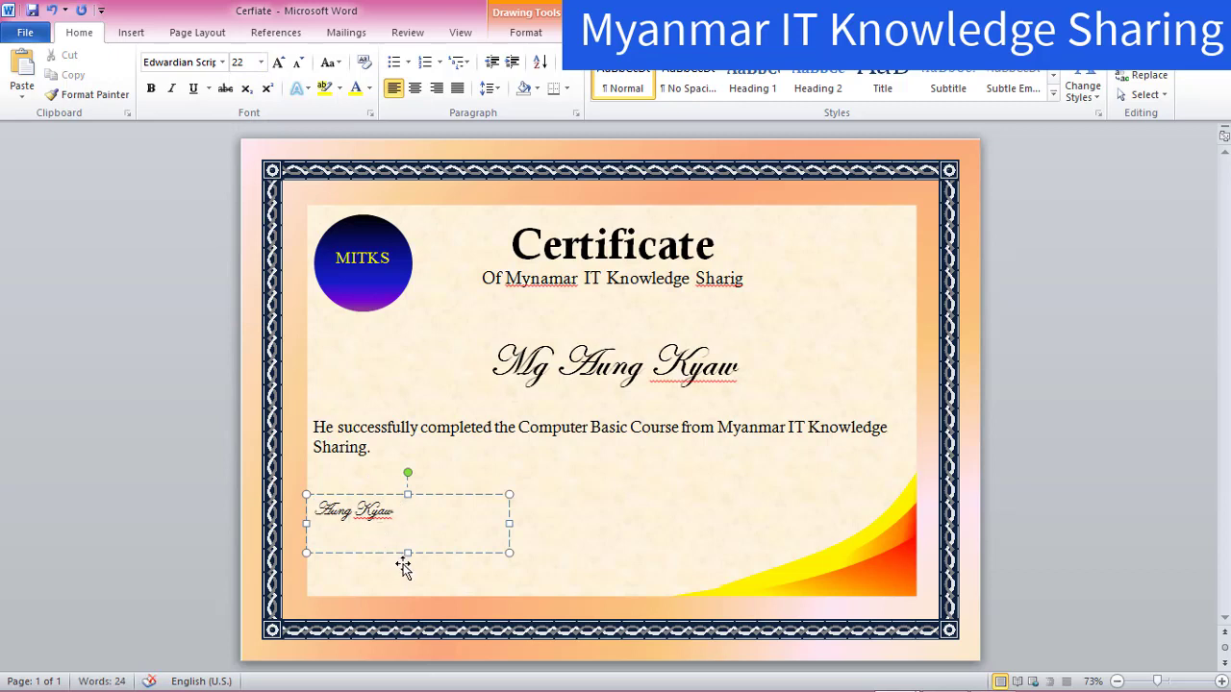
pyautogui.moveTo(407, 554); pyautogui.dragTo(402, 526)
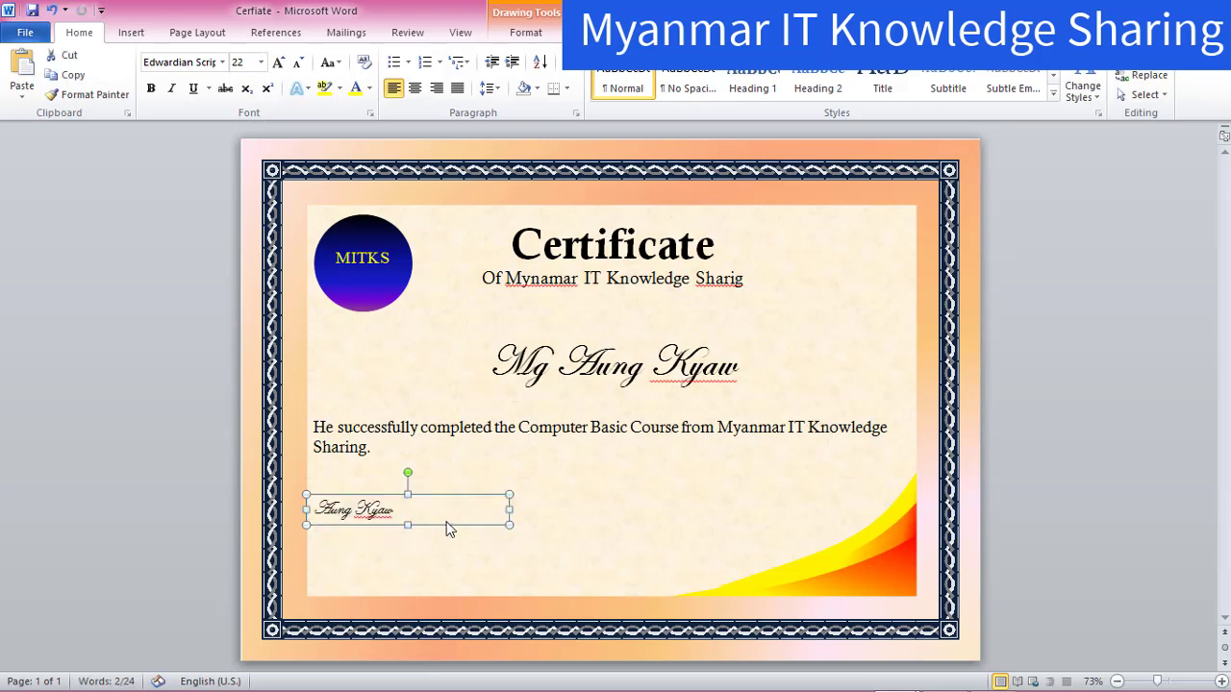
pyautogui.click(491, 506)
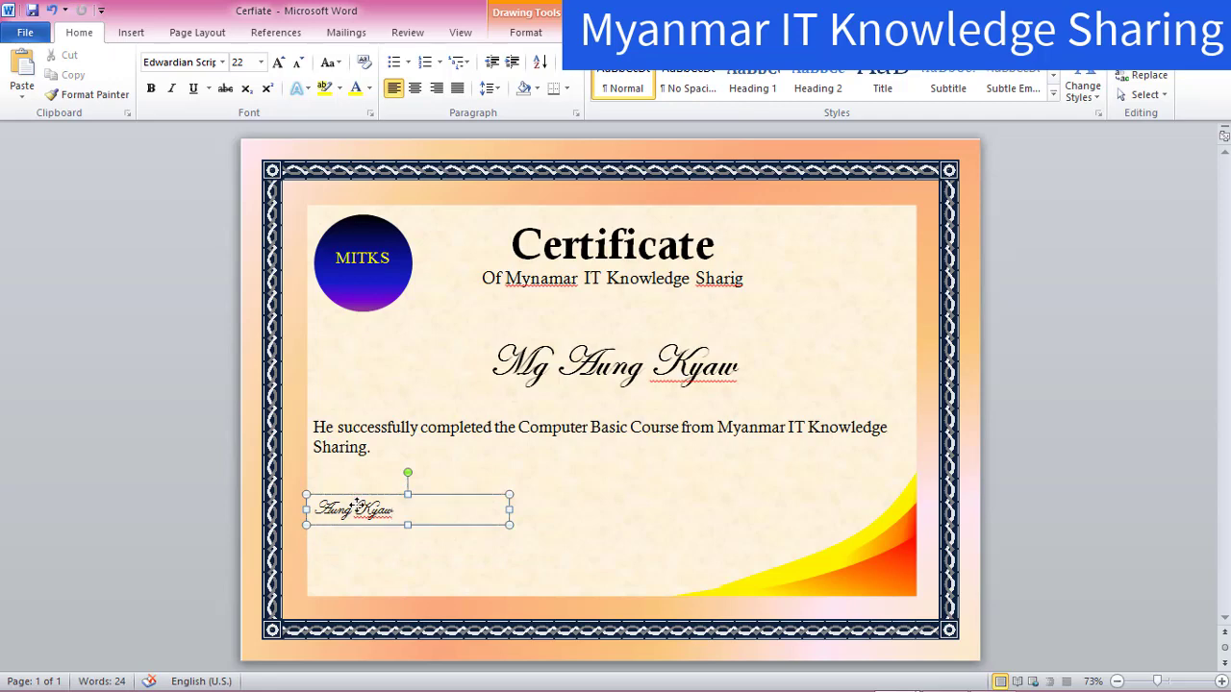
pyautogui.moveTo(357, 504); pyautogui.dragTo(371, 536)
pyautogui.click(541, 495)
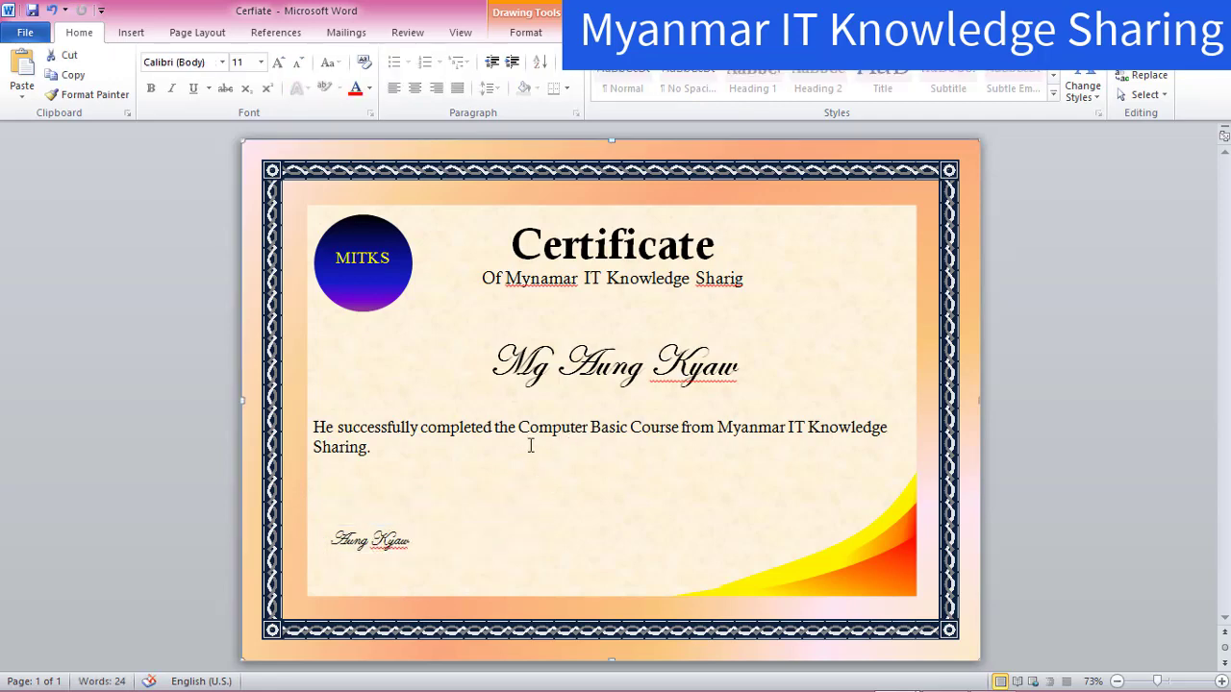
# Step: Duplicate the completion sentence box, place it below the signature name, and narrow it
pyautogui.click(371, 415)
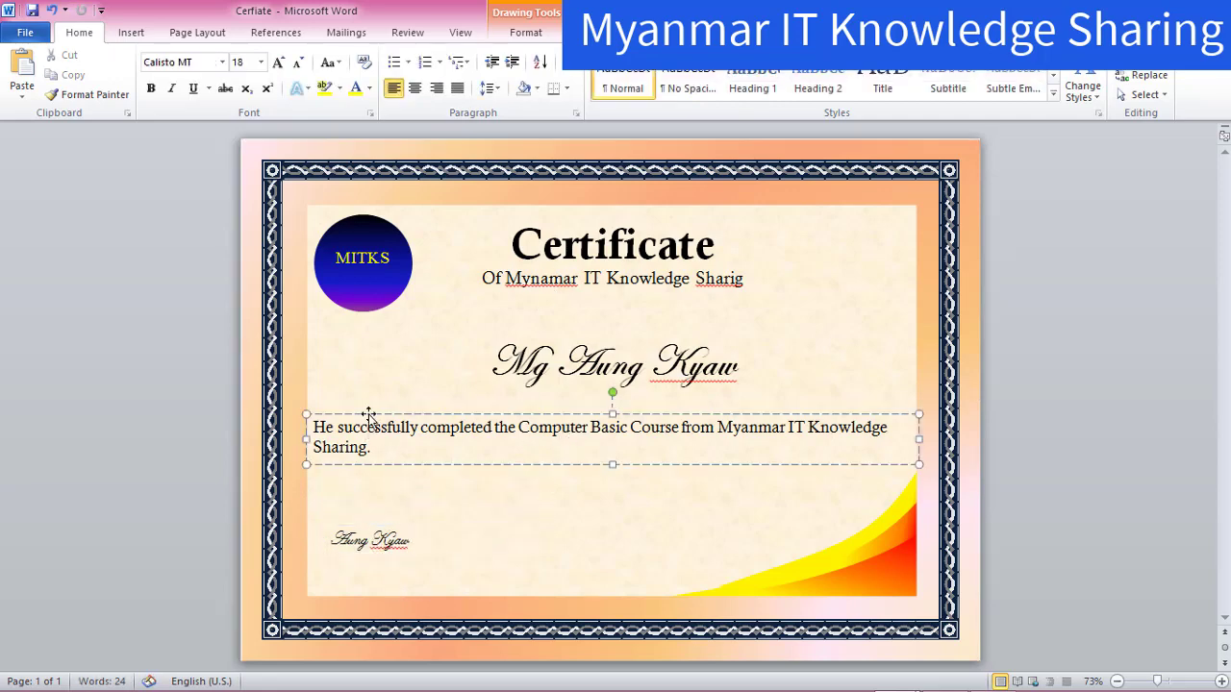
pyautogui.hotkey('ctrl', 'c')
pyautogui.click(371, 570)
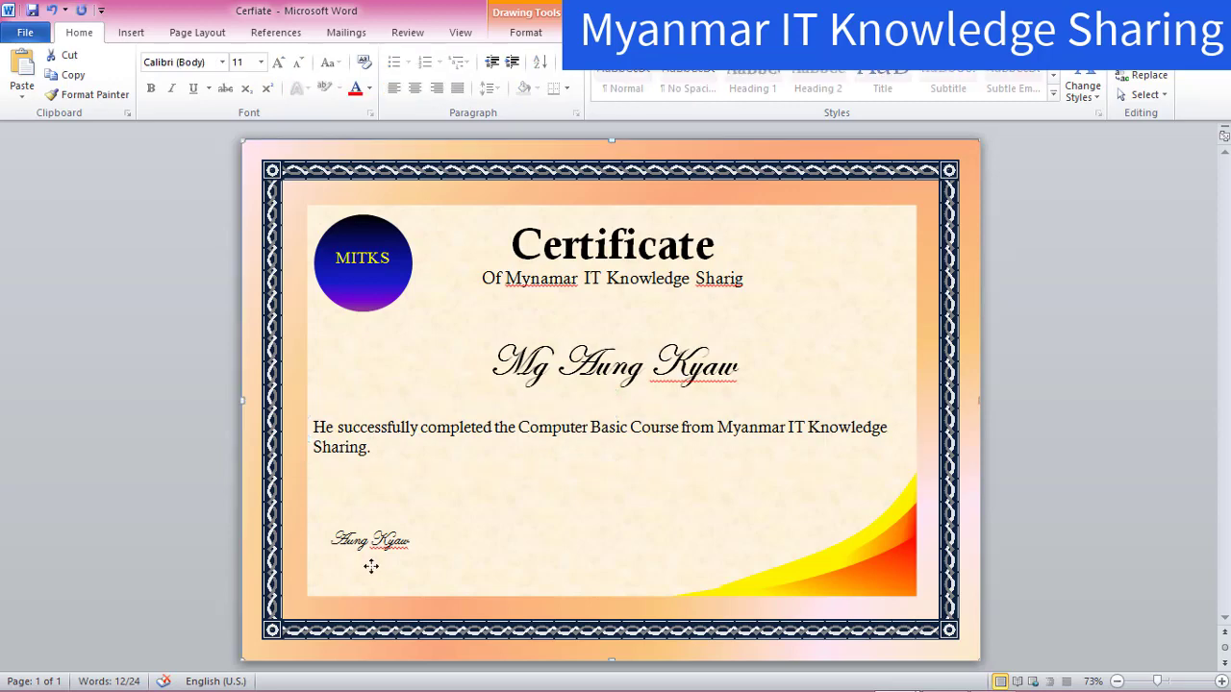
pyautogui.hotkey('ctrl', 'v')
pyautogui.moveTo(504, 429); pyautogui.dragTo(490, 553)
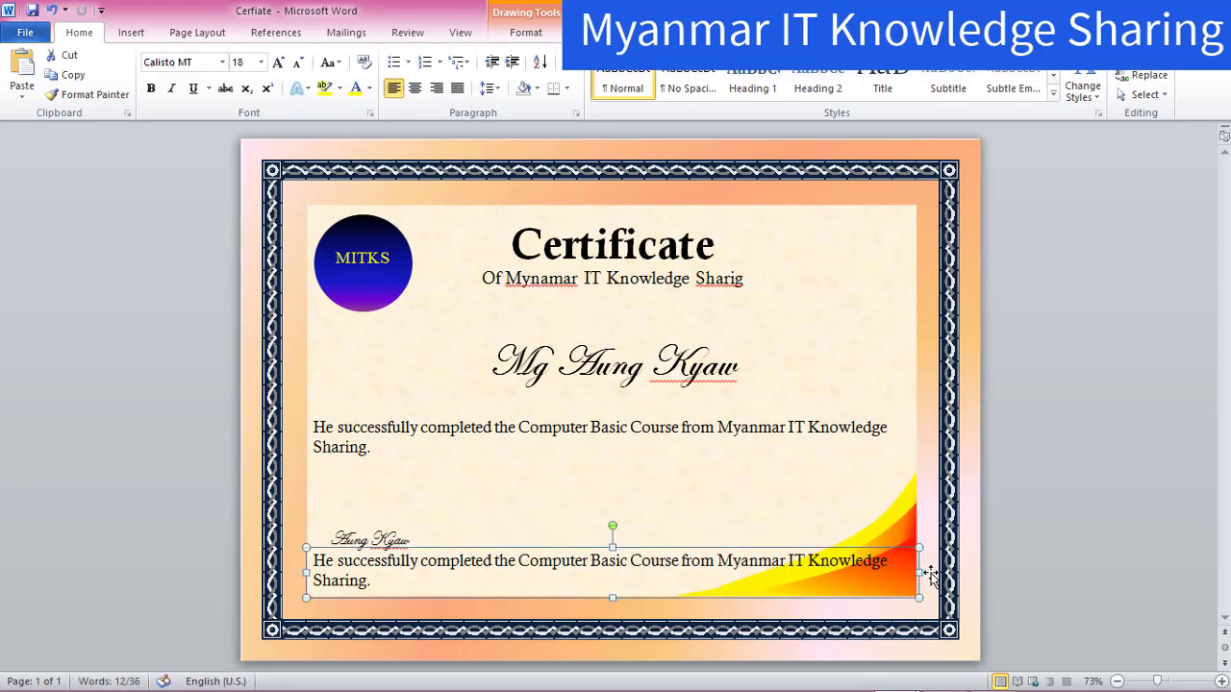
pyautogui.moveTo(919, 572); pyautogui.dragTo(486, 548)
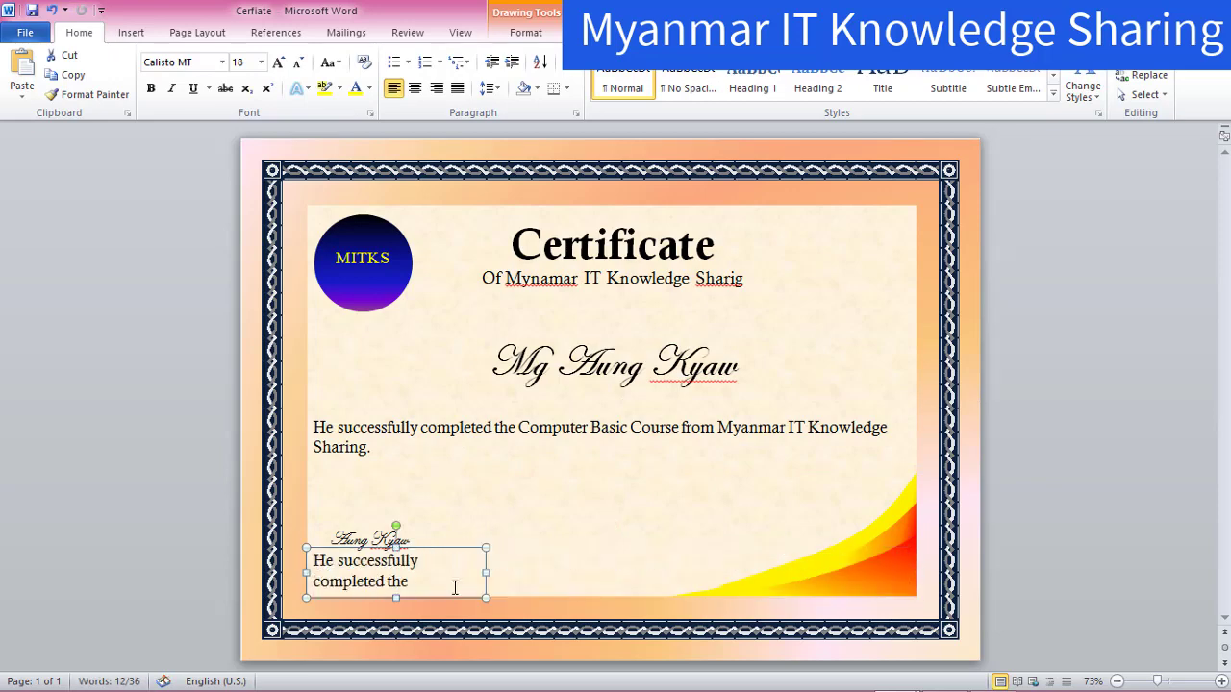
# Step: Replace the duplicate's text with 'Signature' and resize the box so it isn't clipped
pyautogui.tripleClick(378, 569)
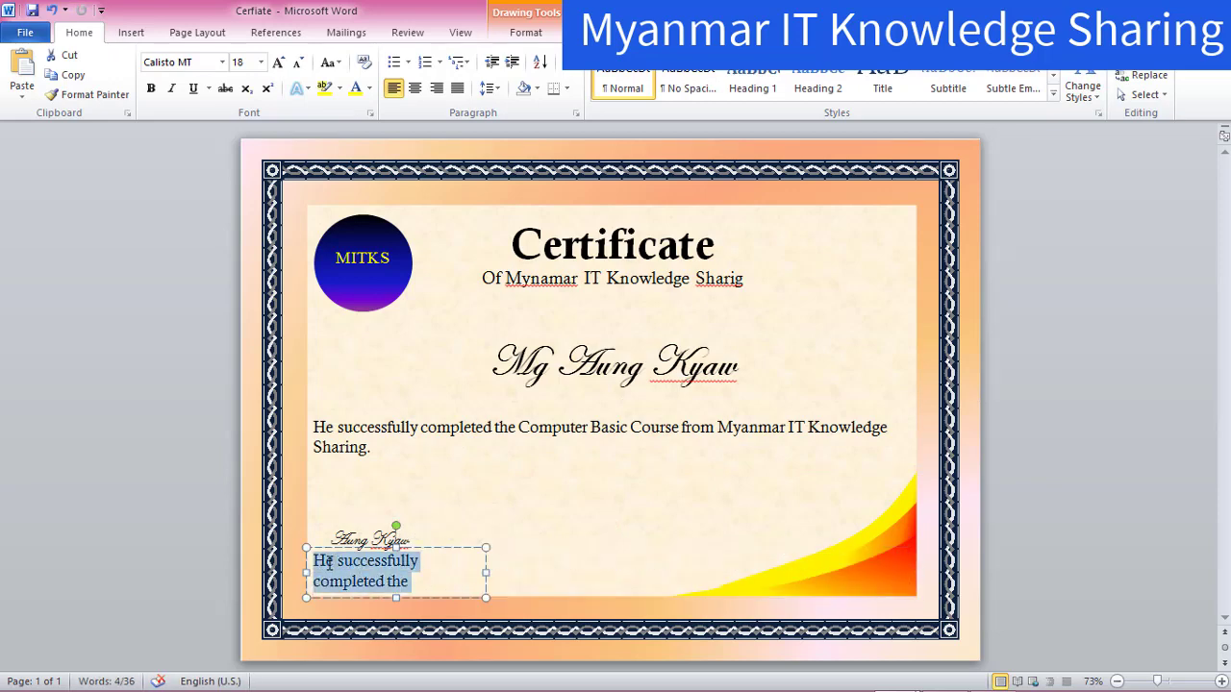
pyautogui.press('Delete')
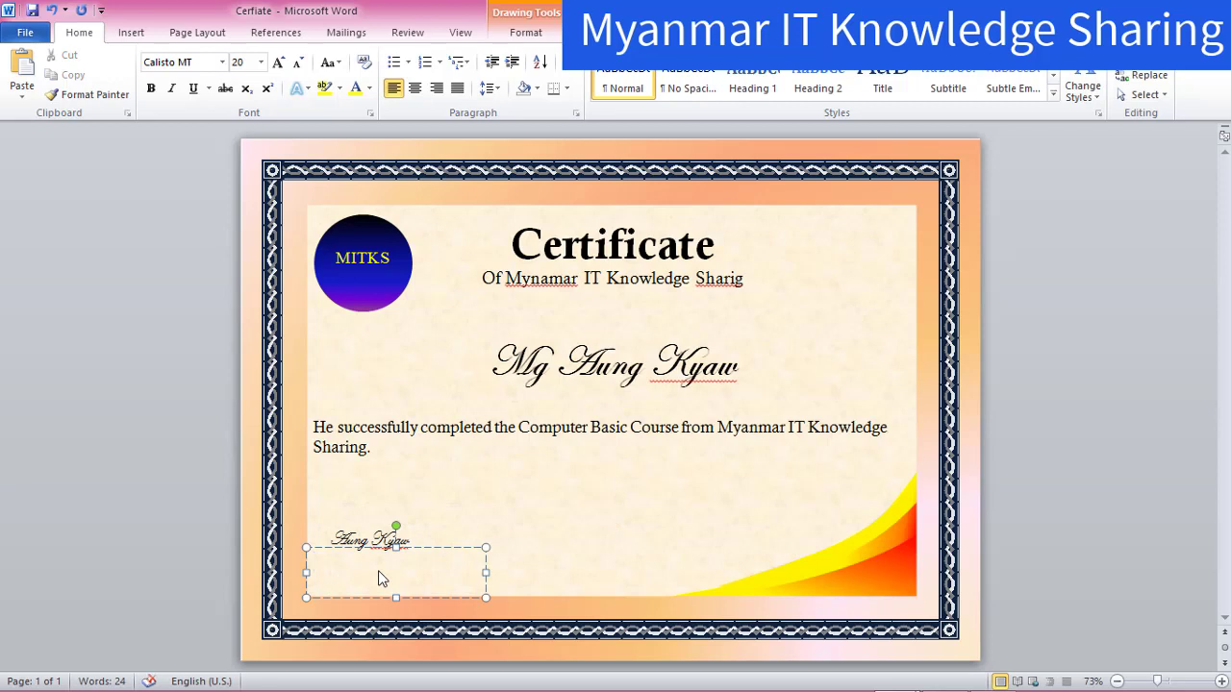
pyautogui.write('Signature')
pyautogui.moveTo(394, 597)
pyautogui.mouseDown()
pyautogui.moveTo(397, 571)
pyautogui.moveTo(434, 570)
pyautogui.mouseUp()
pyautogui.click(440, 519)
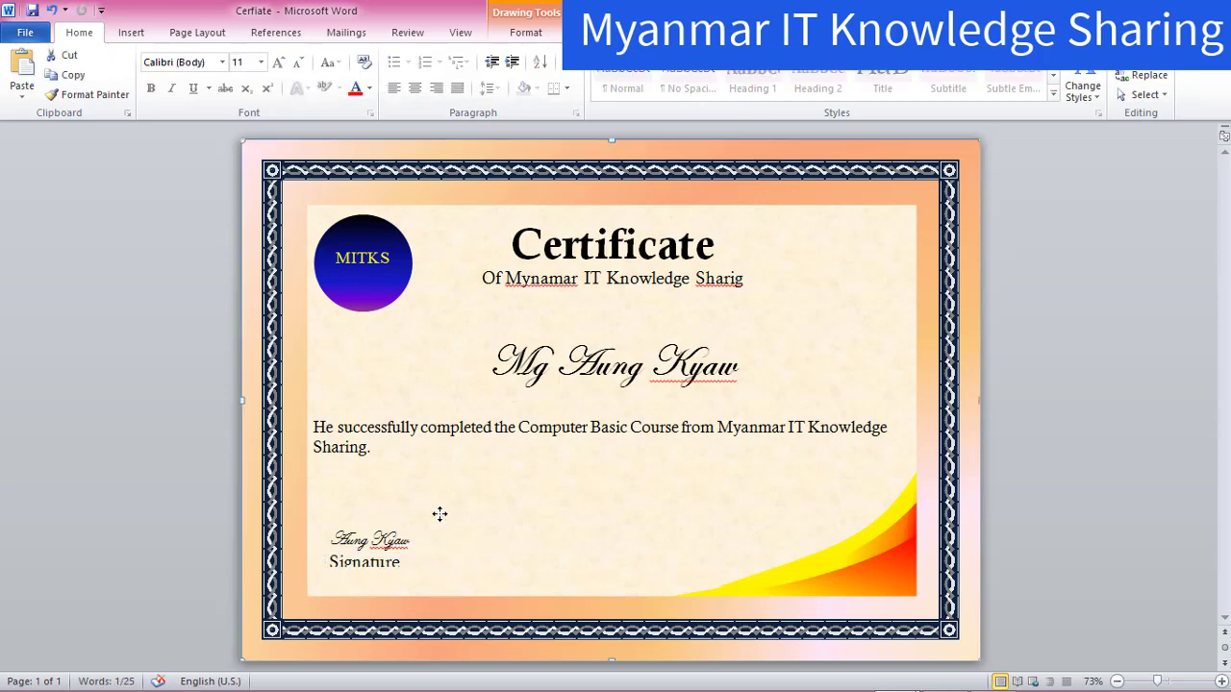
pyautogui.click(396, 565)
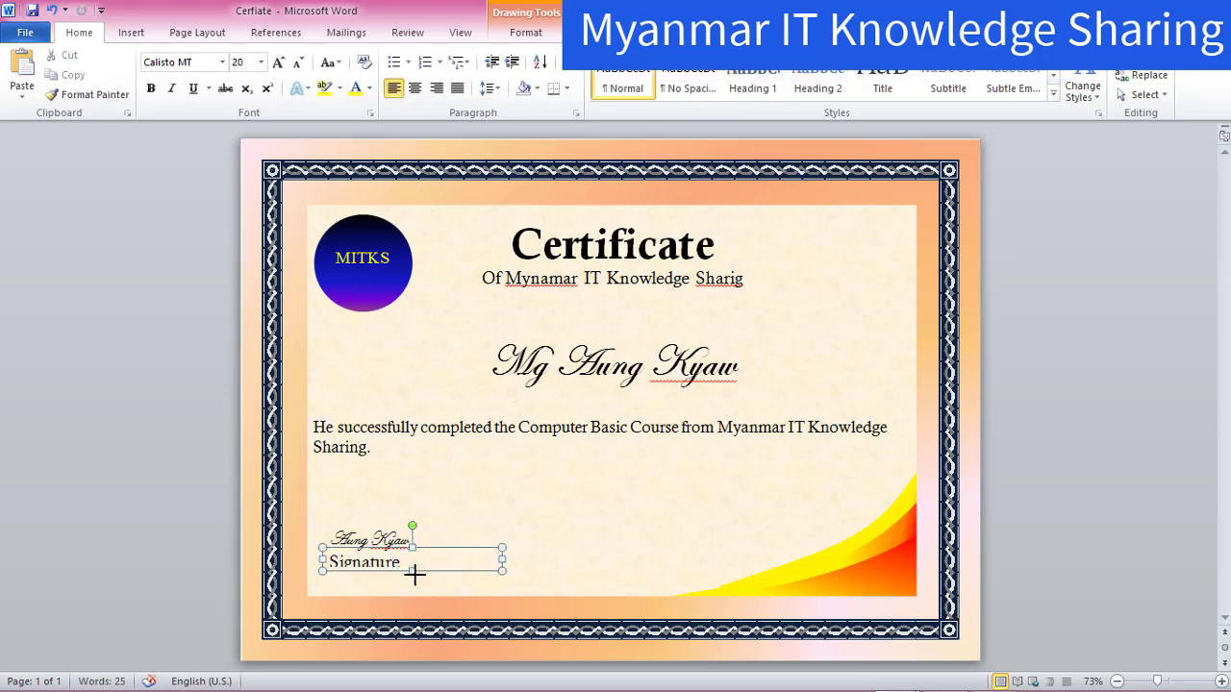
pyautogui.moveTo(414, 574); pyautogui.dragTo(414, 581)
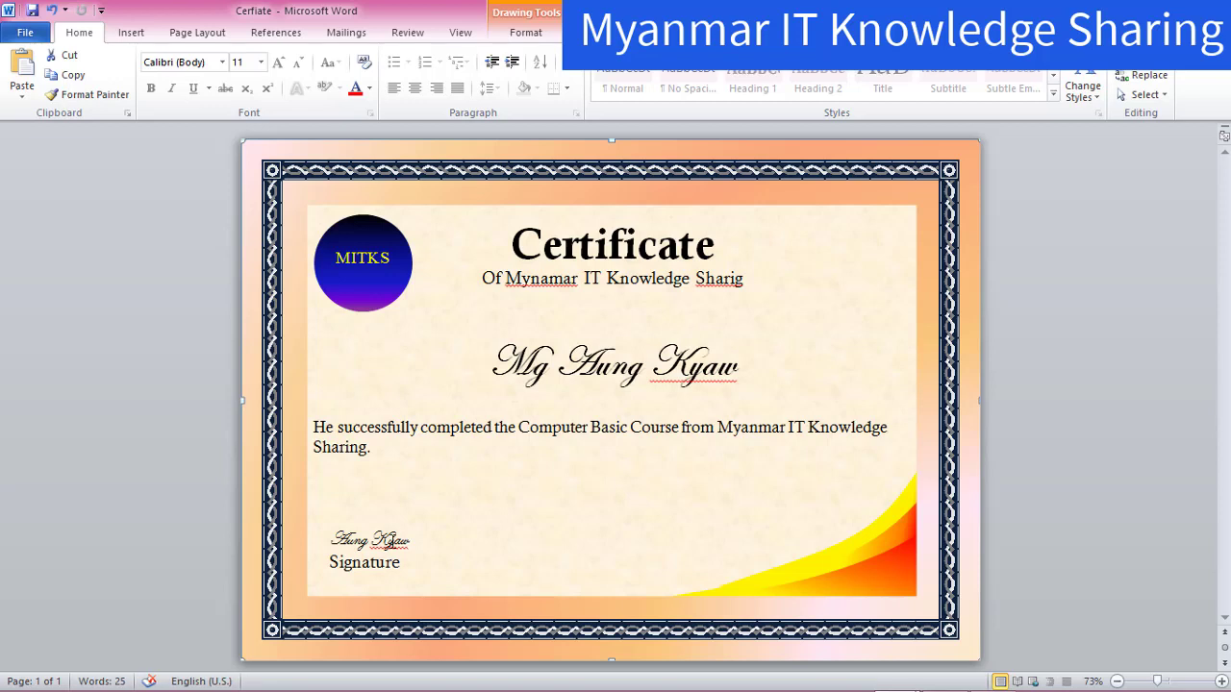
pyautogui.click(404, 538)
pyautogui.click(482, 503)
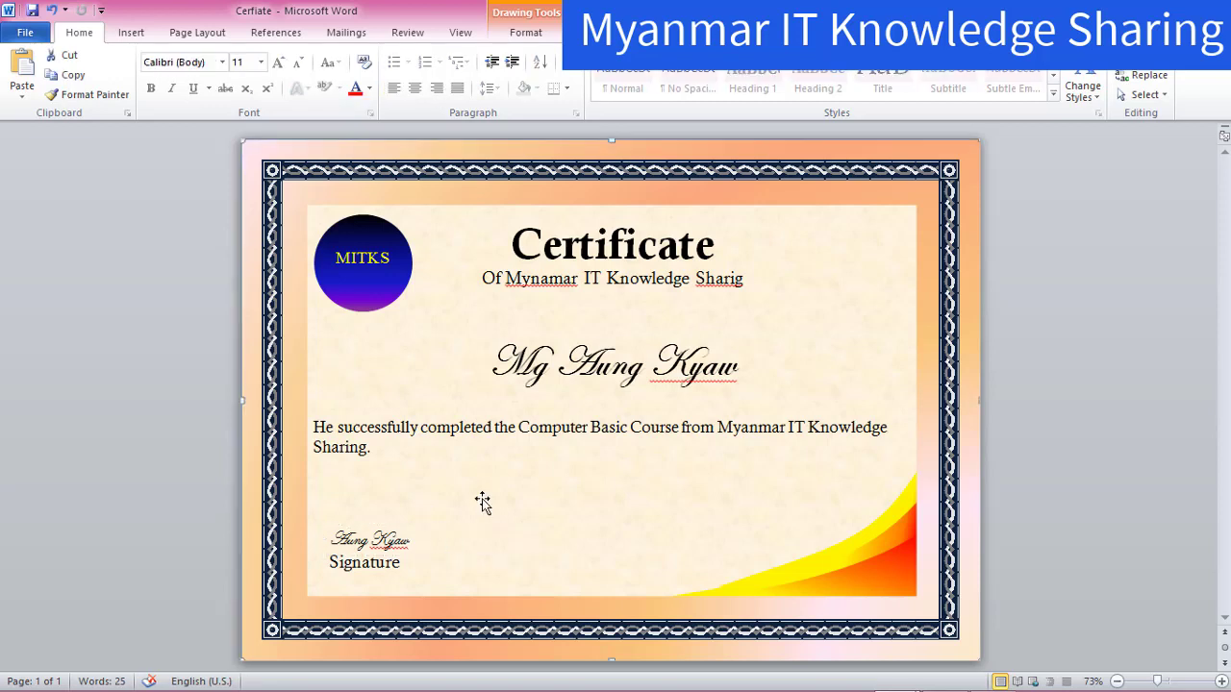